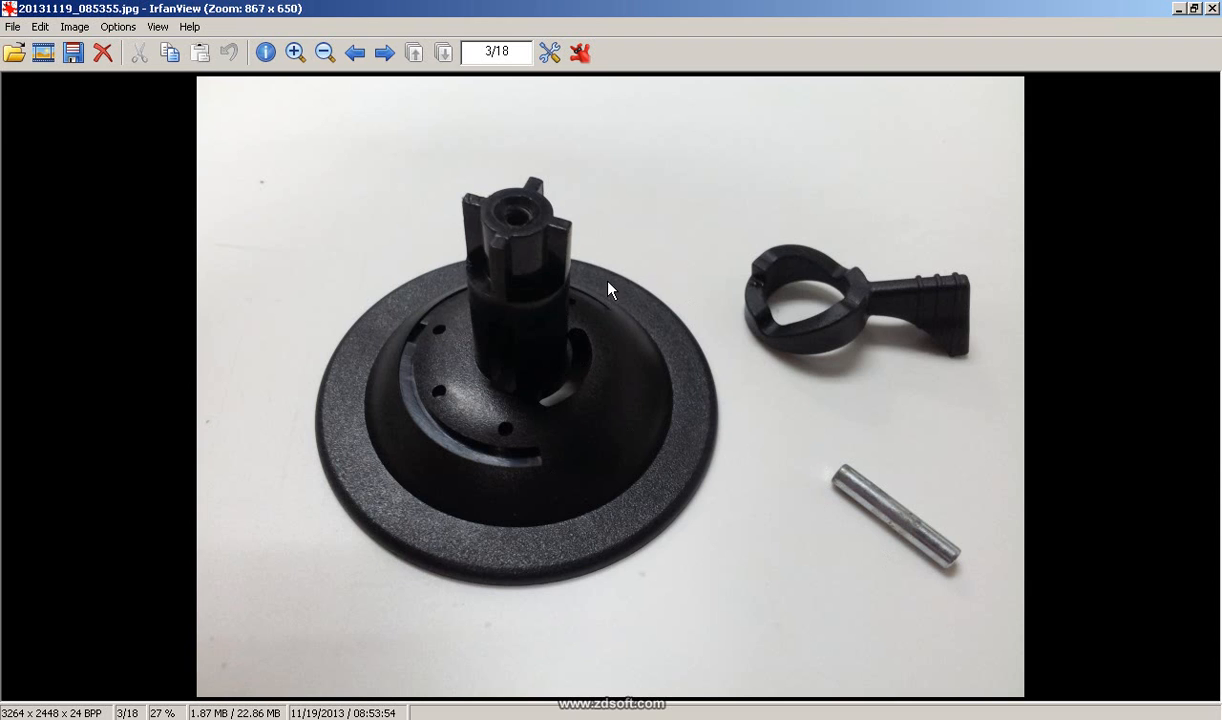
# Step: Switch to IrfanView to view the reference photo of the screw, then return to the empty SolidWorks part
pyautogui.click(446, 718)
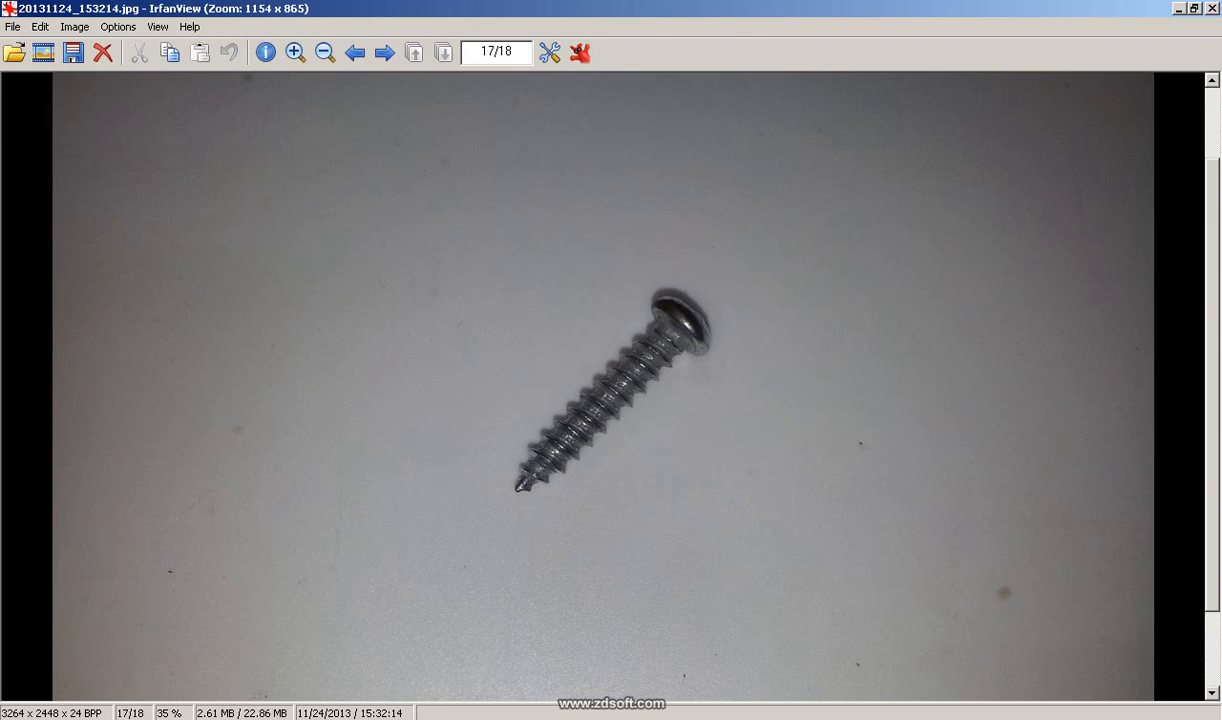
pyautogui.click(408, 718)
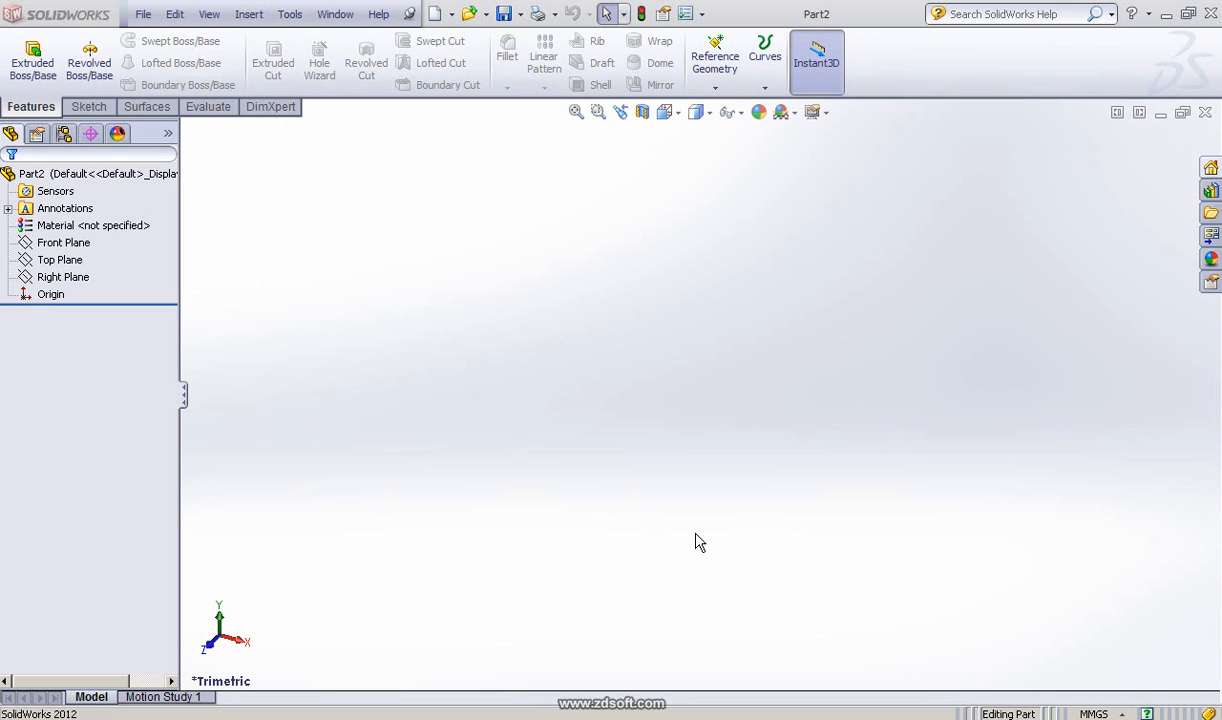
pyautogui.click(405, 697)
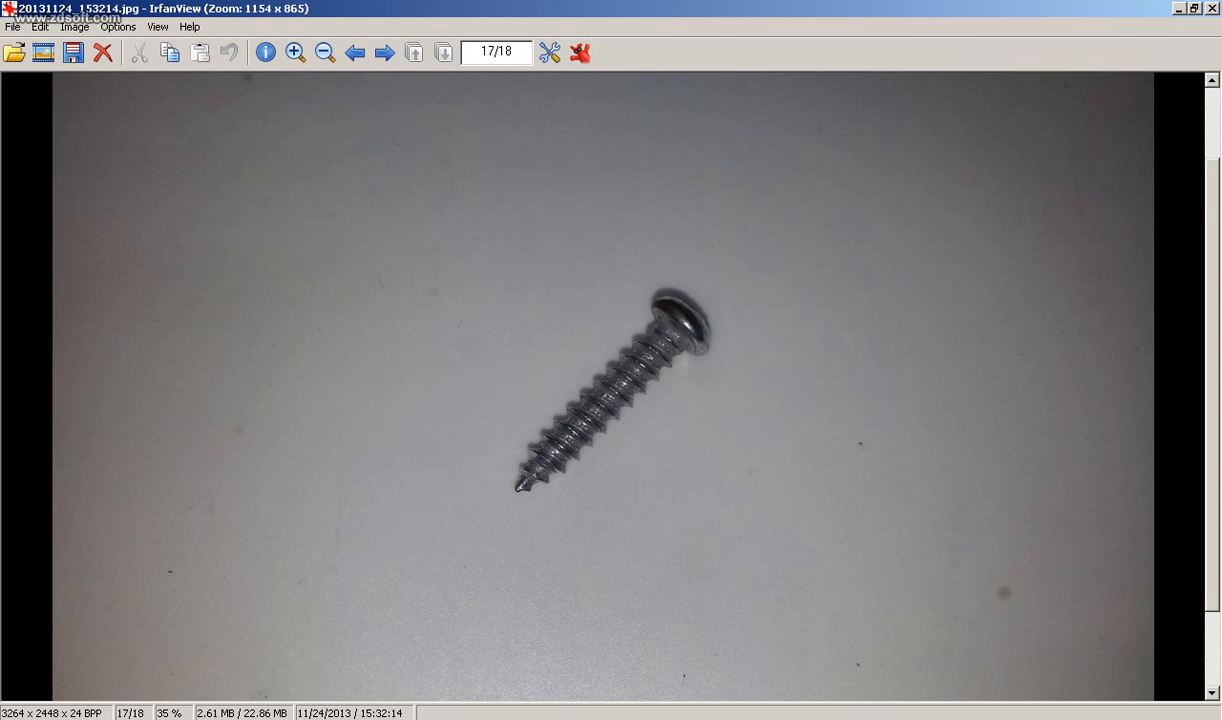
pyautogui.click(357, 711)
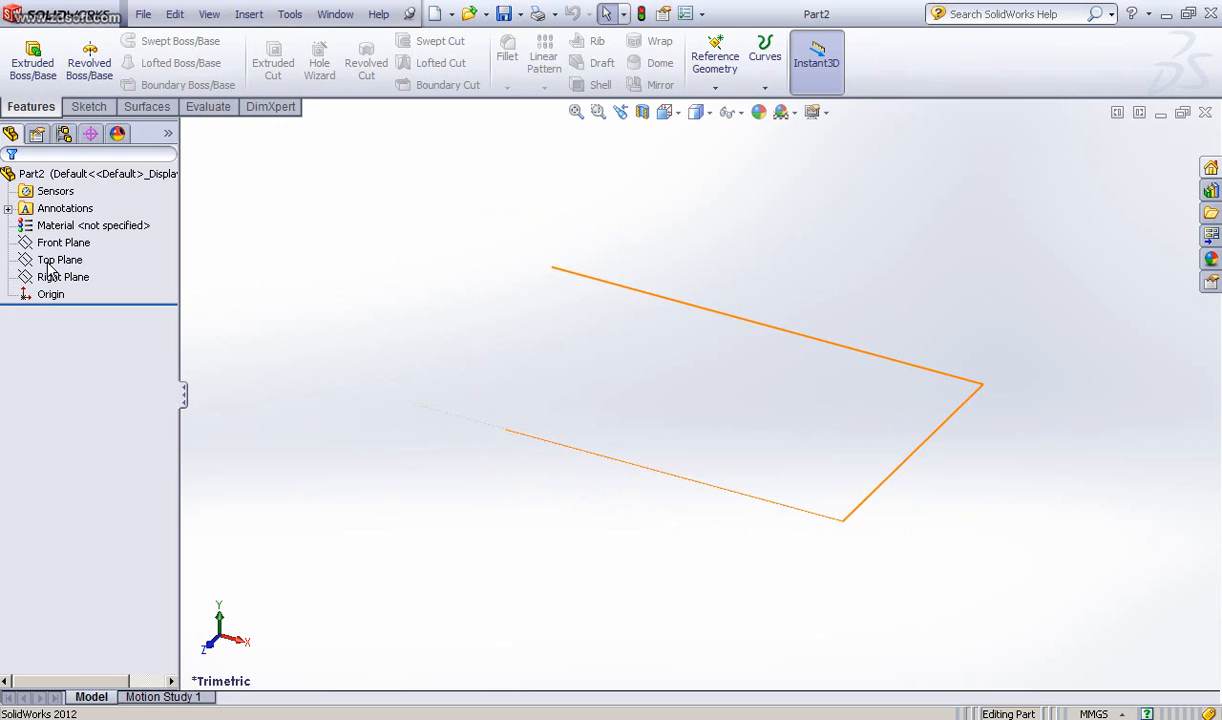
# Step: Start a sketch on the Top Plane and draw a circle of about 9 mm diameter centred on the origin
pyautogui.click(48, 266)
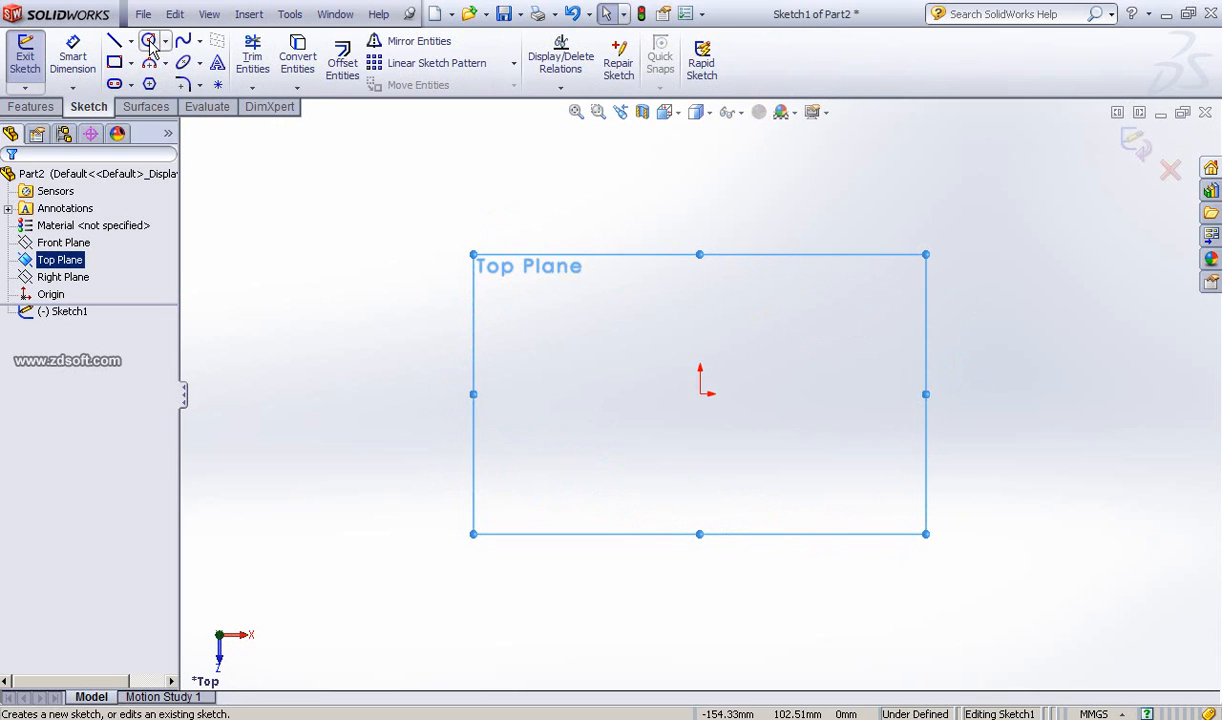
pyautogui.click(149, 41)
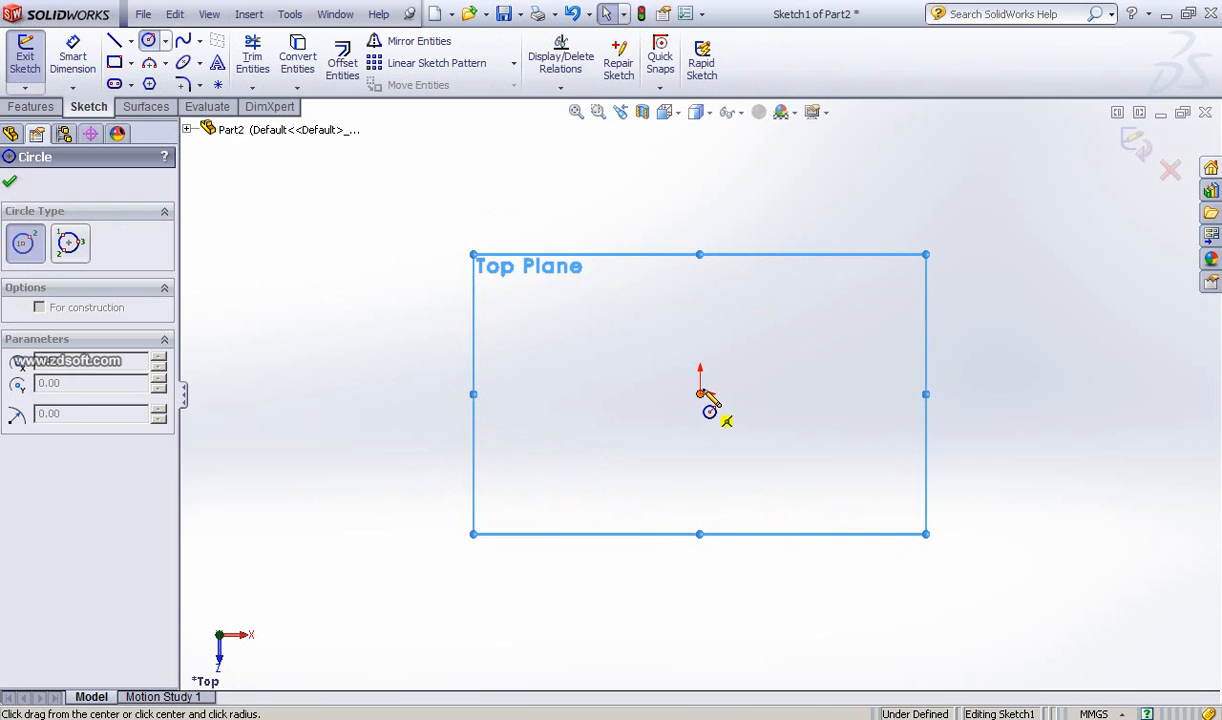
pyautogui.moveTo(700, 394); pyautogui.dragTo(710, 404)
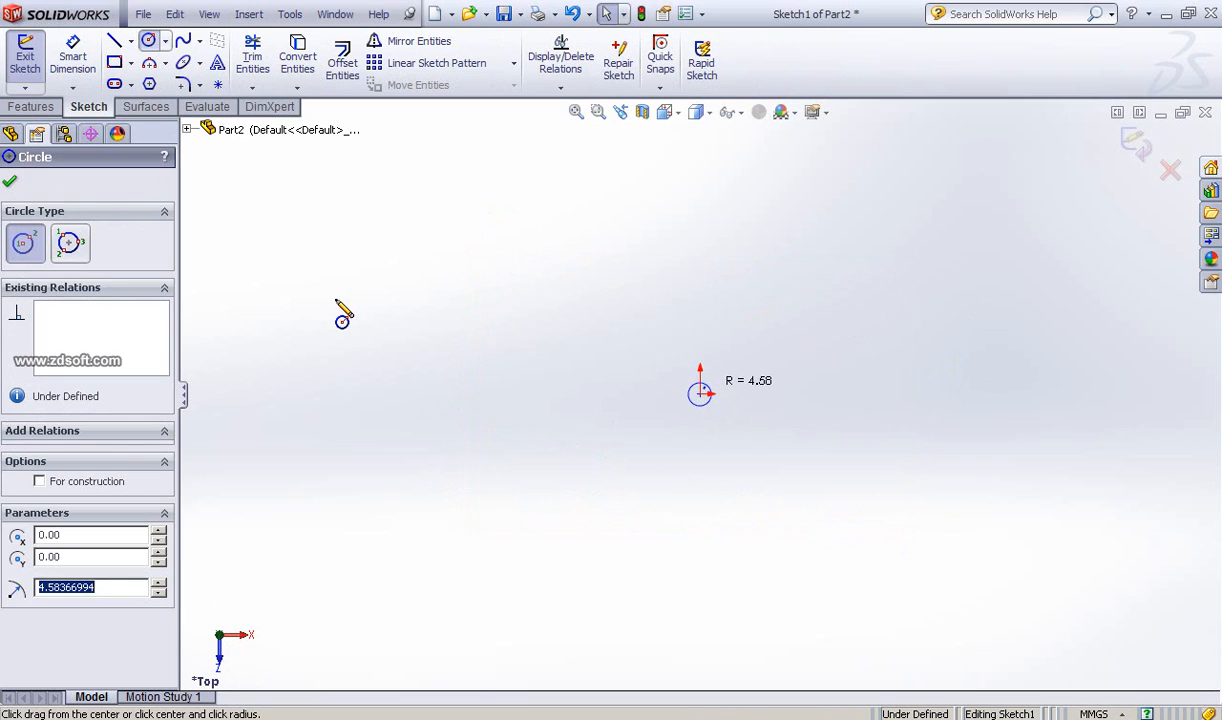
pyautogui.click(12, 185)
# Step: Dimension the circle's diameter as 2 mm
pyautogui.click(72, 55)
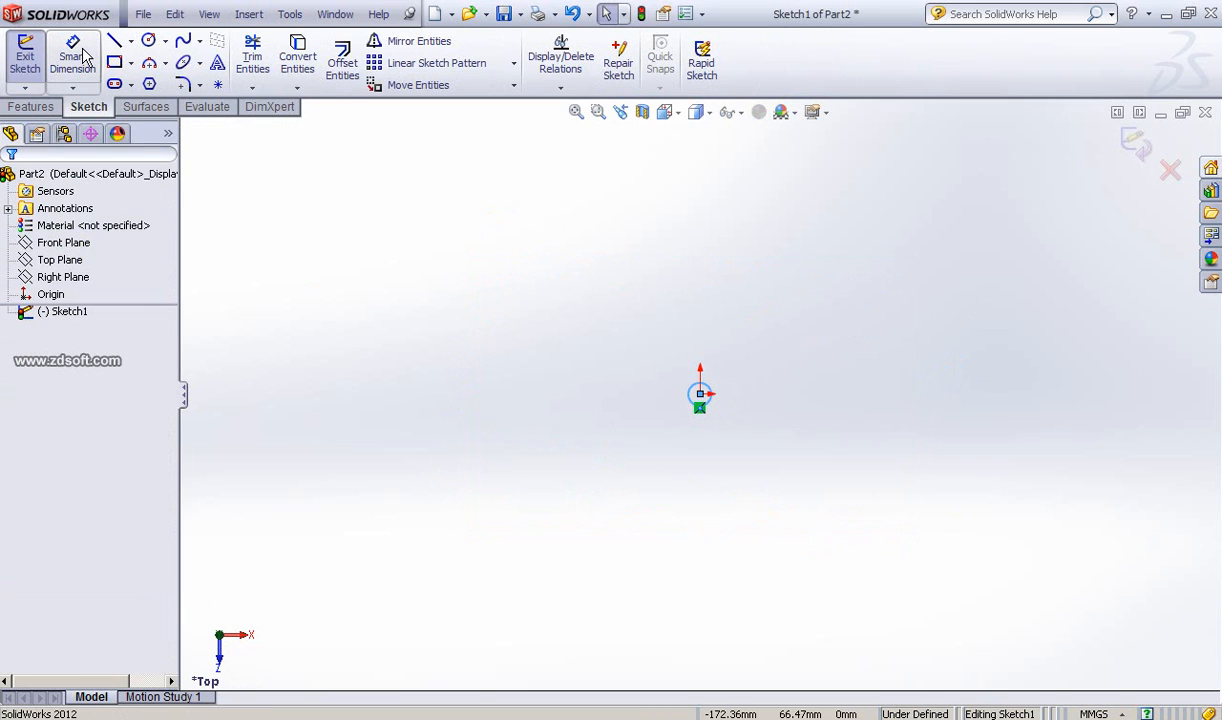
pyautogui.click(718, 390)
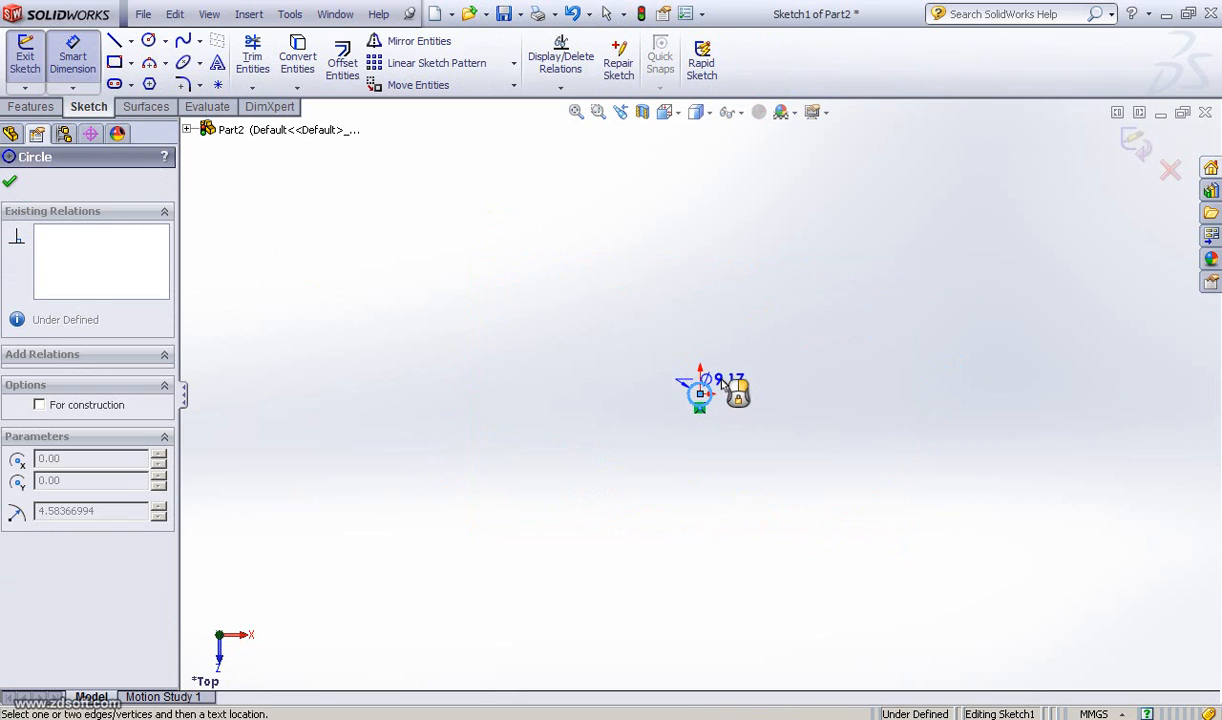
pyautogui.click(722, 387)
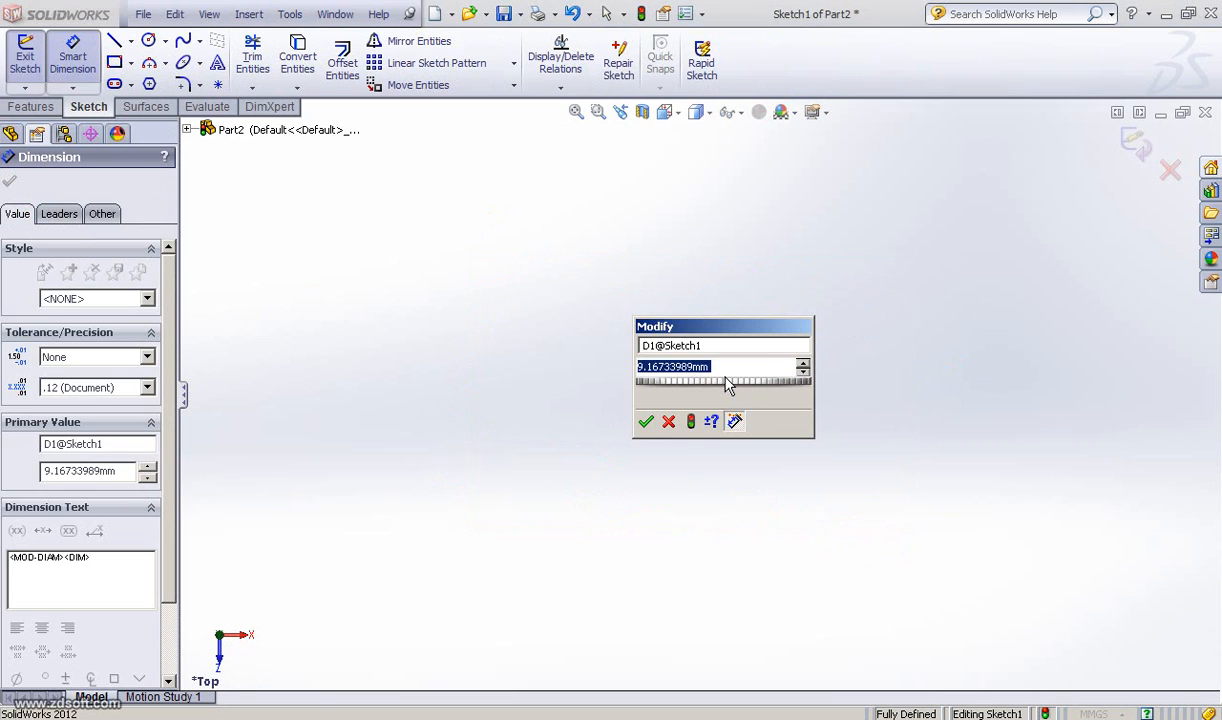
pyautogui.write('2')
pyautogui.press('Return')
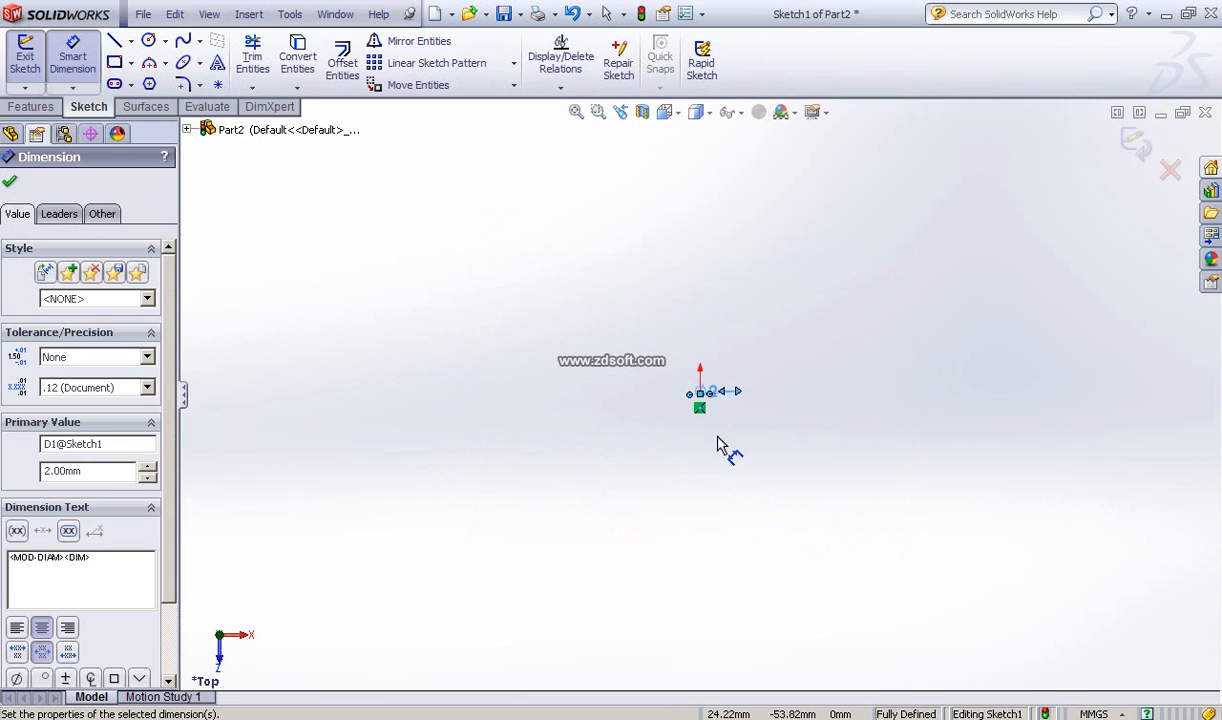
pyautogui.scroll(-7, 662, 362)
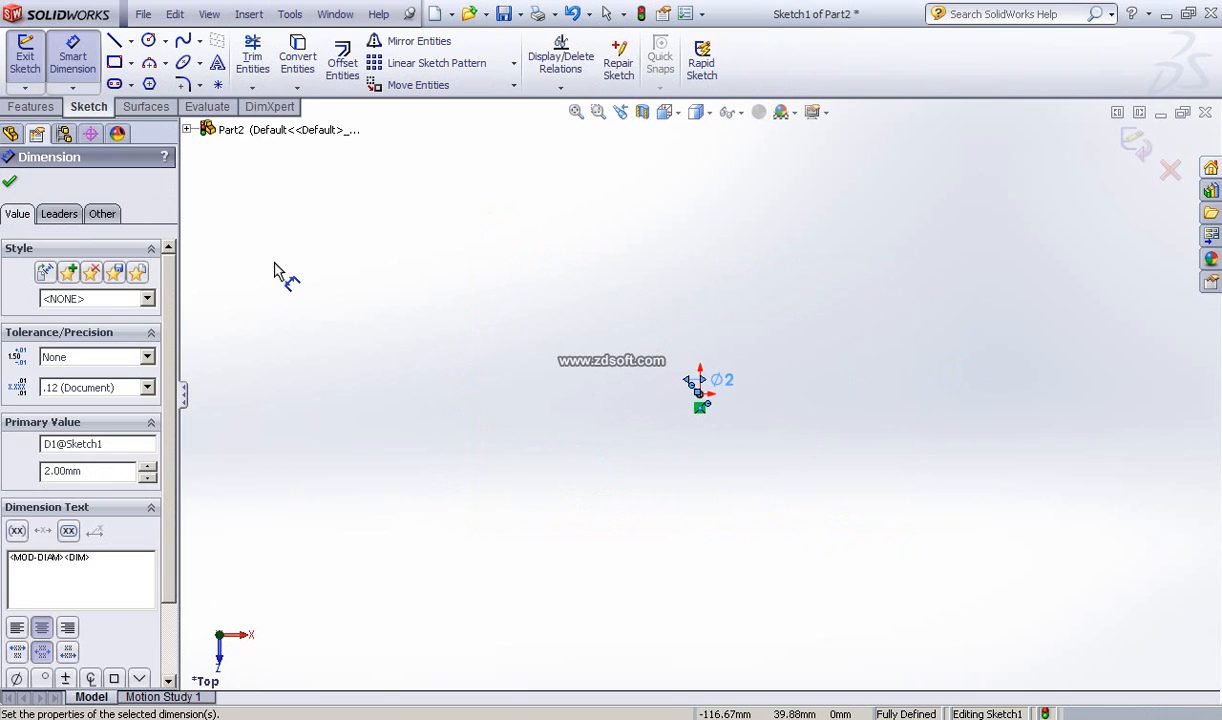
pyautogui.click(9, 183)
pyautogui.press('Escape')
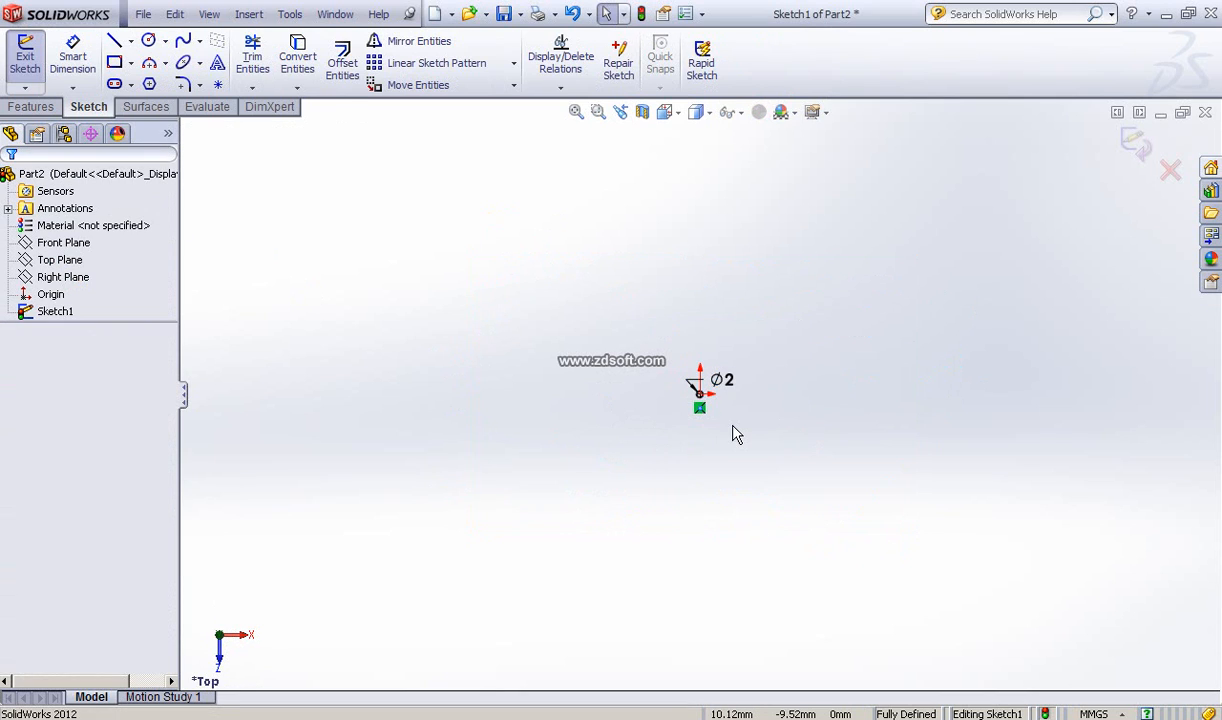
# Step: Fit the small circle in view, reposition the diameter dimension and exit the sketch
pyautogui.scroll(-5, 735, 433)
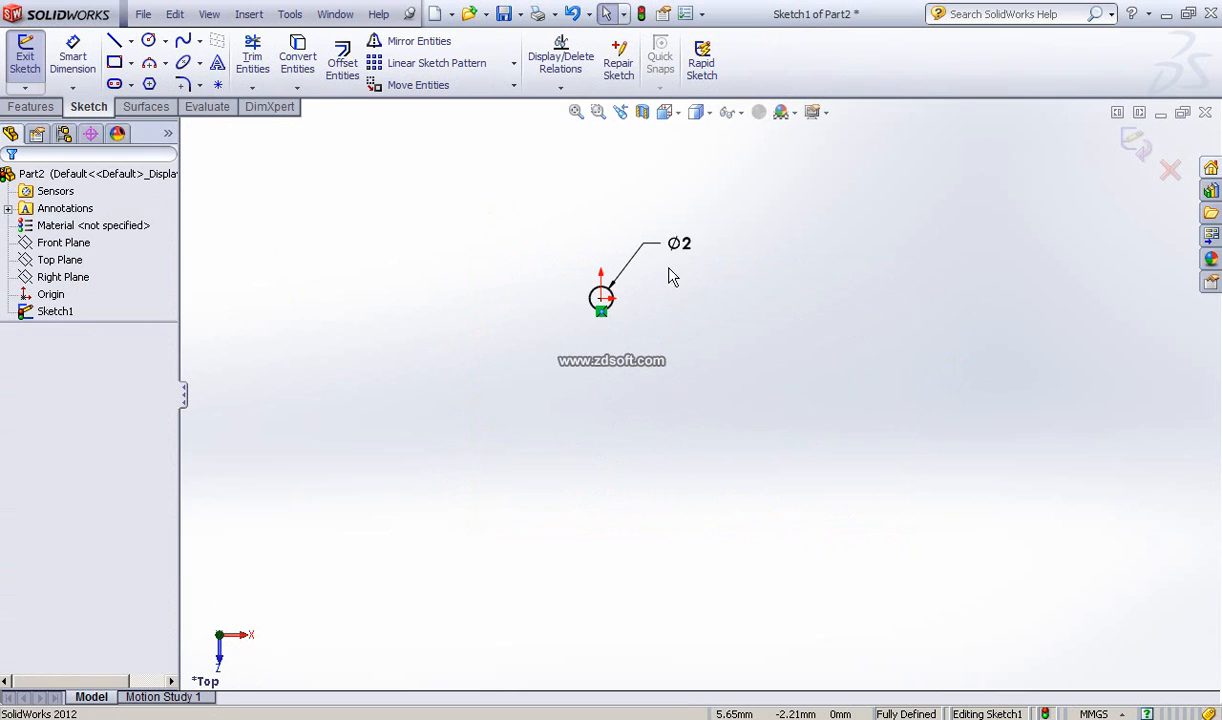
pyautogui.moveTo(680, 218); pyautogui.dragTo(665, 272)
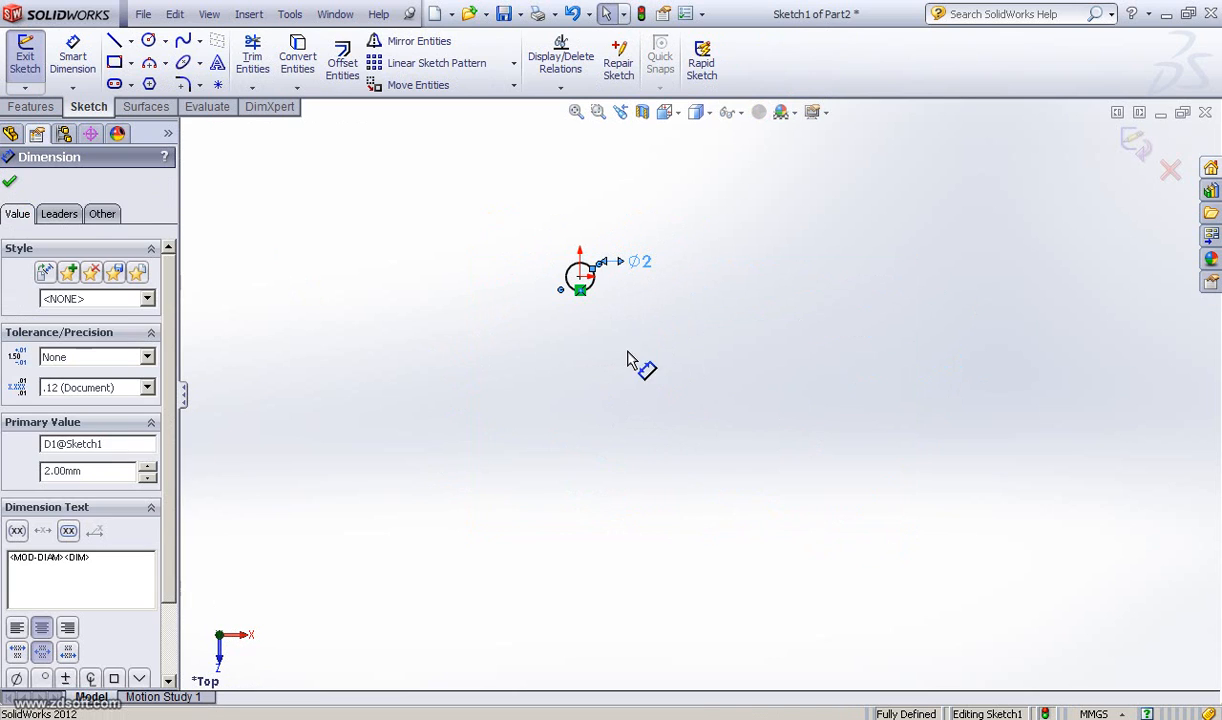
pyautogui.press('f')
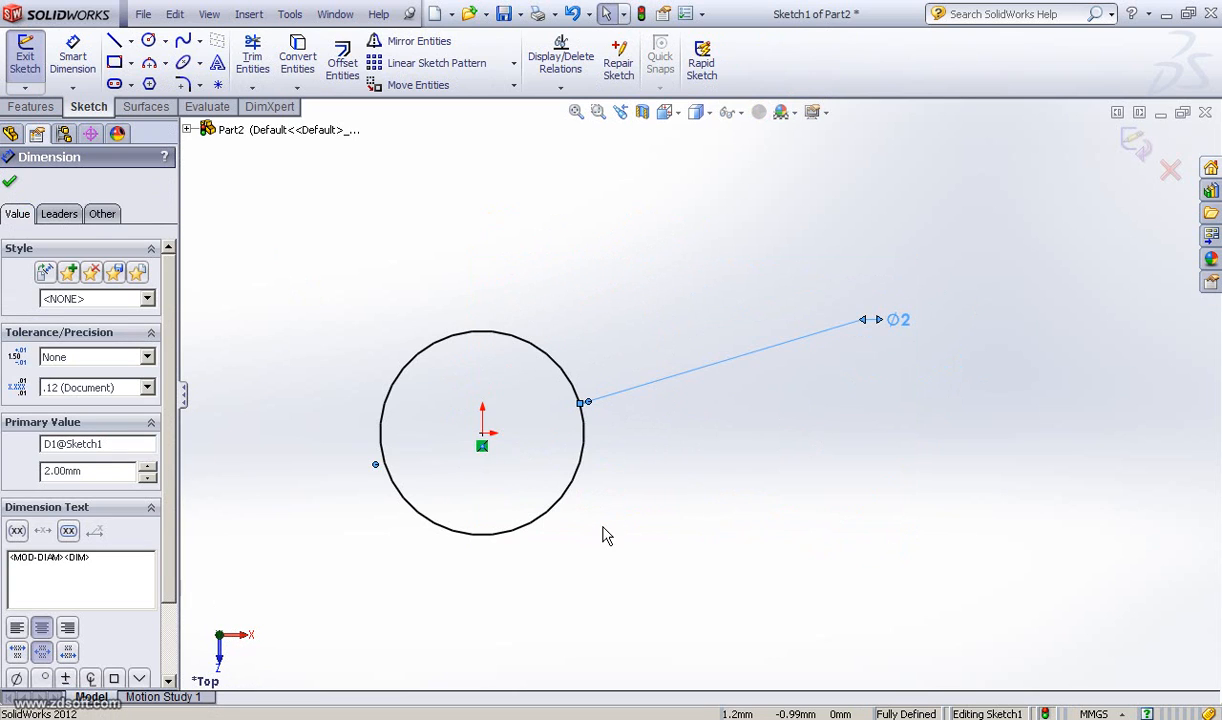
pyautogui.moveTo(686, 496)
pyautogui.keyDown('ctrl'); pyautogui.mouseDown(button='middle')
pyautogui.moveTo(731, 488)
pyautogui.moveTo(700, 508)
pyautogui.mouseUp(button='middle'); pyautogui.keyUp('ctrl')
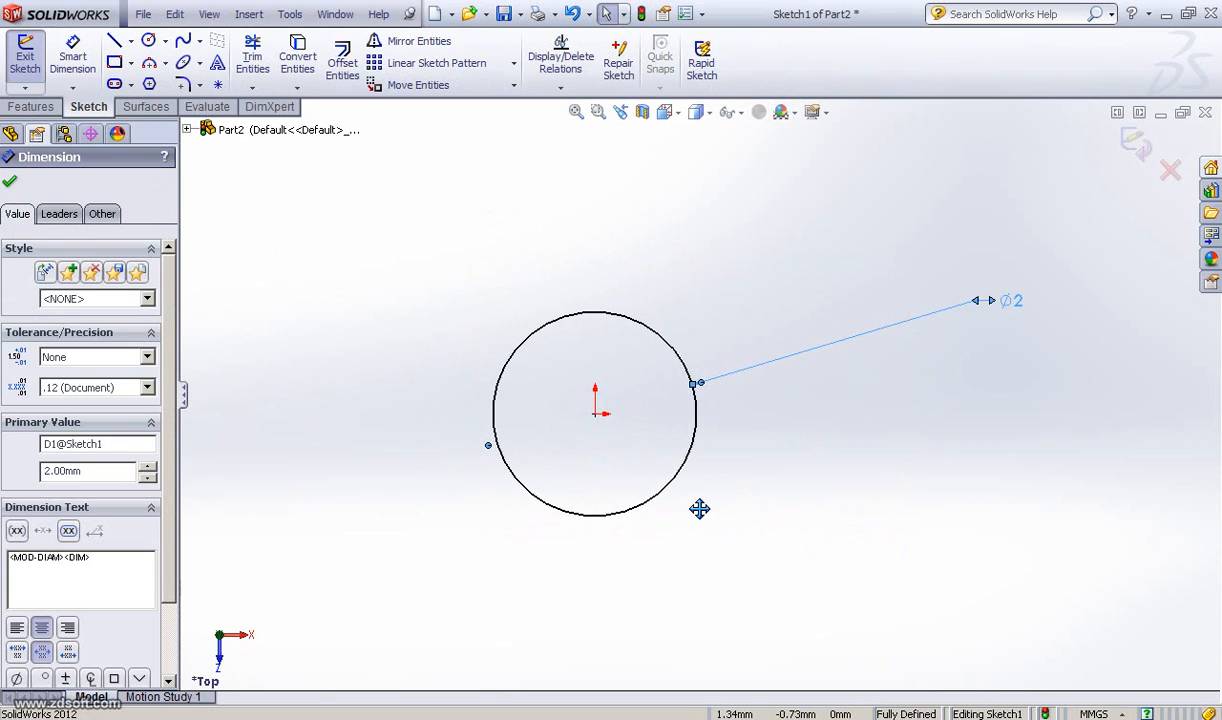
pyautogui.moveTo(630, 480)
pyautogui.mouseDown(button='middle')
pyautogui.moveTo(649, 409)
pyautogui.moveTo(636, 398)
pyautogui.mouseUp(button='middle')
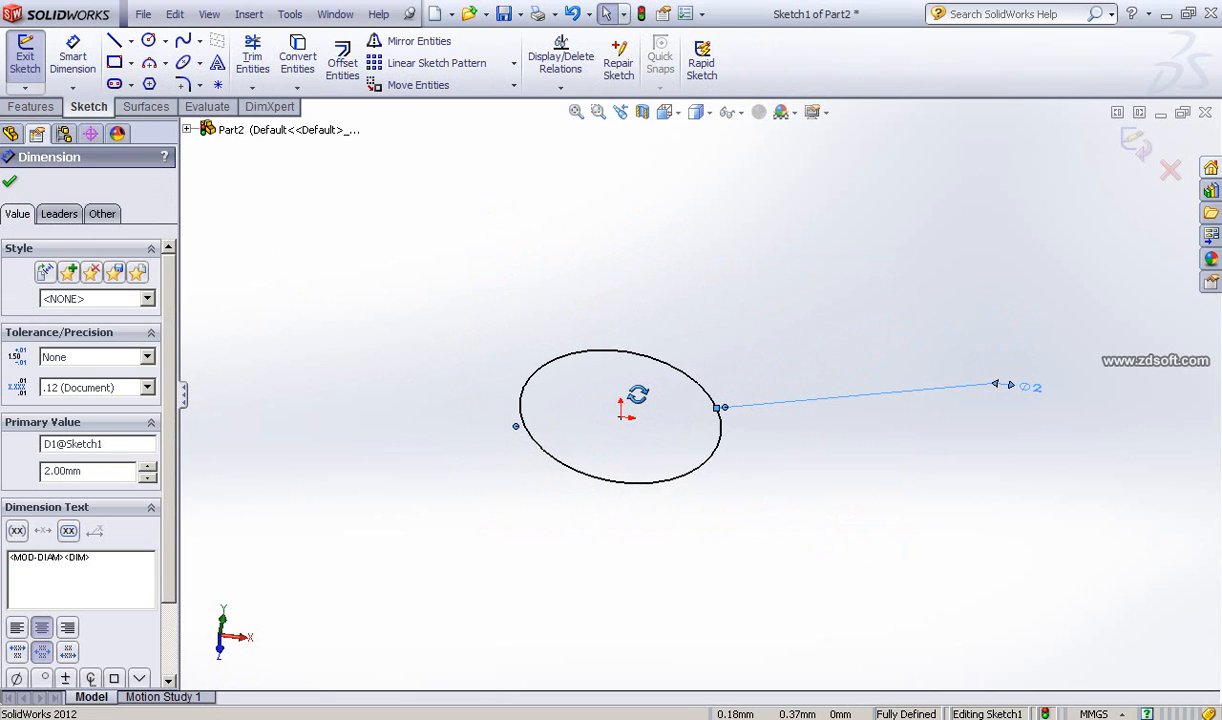
pyautogui.click(10, 182)
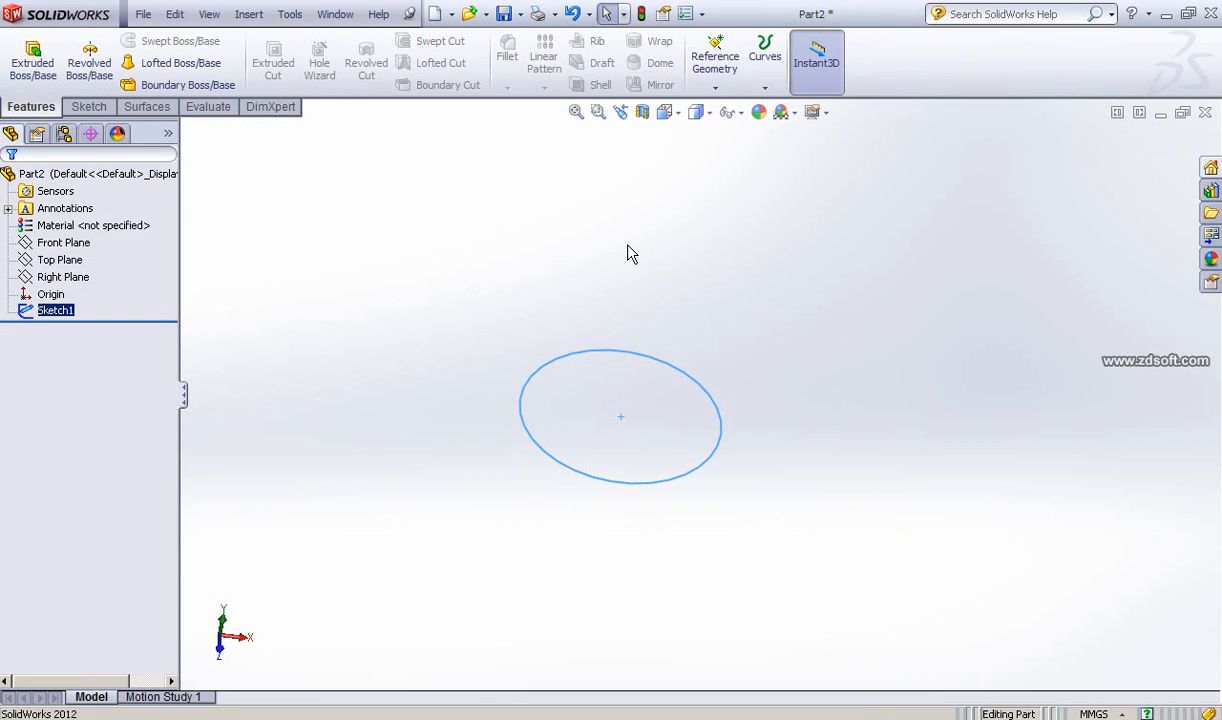
# Step: Start the Helix/Spiral command on the circle sketch
pyautogui.scroll(4, 589, 267)
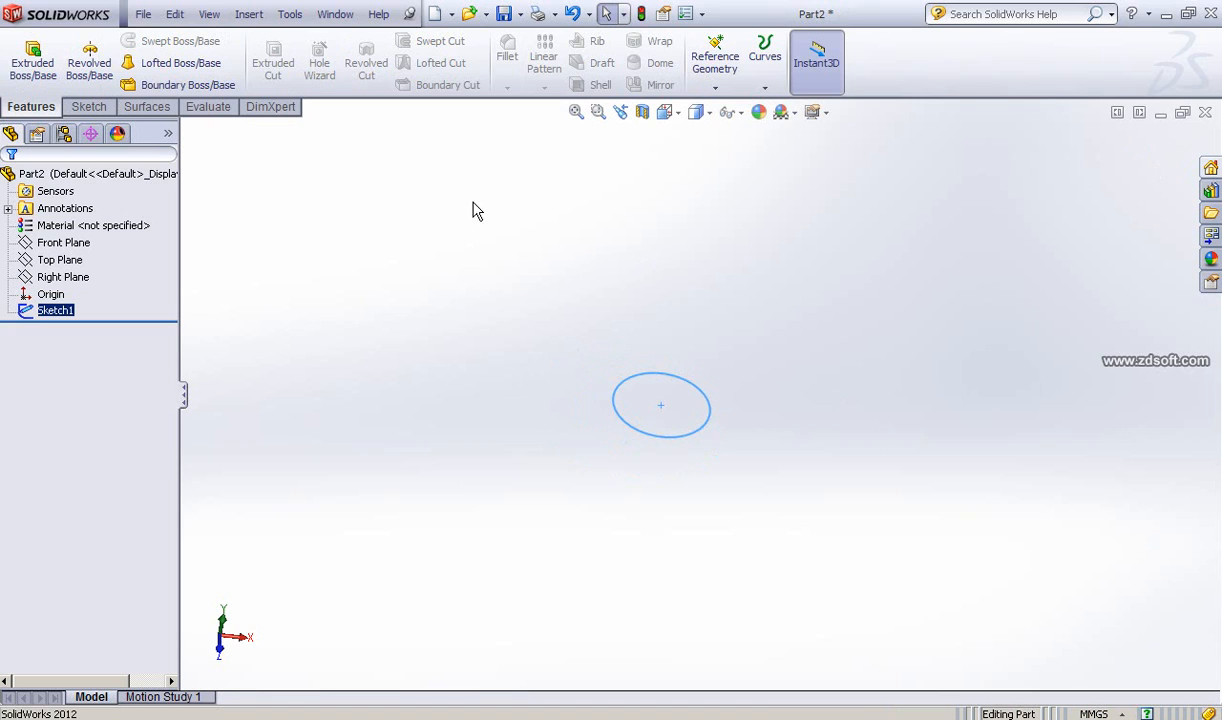
pyautogui.click(250, 15)
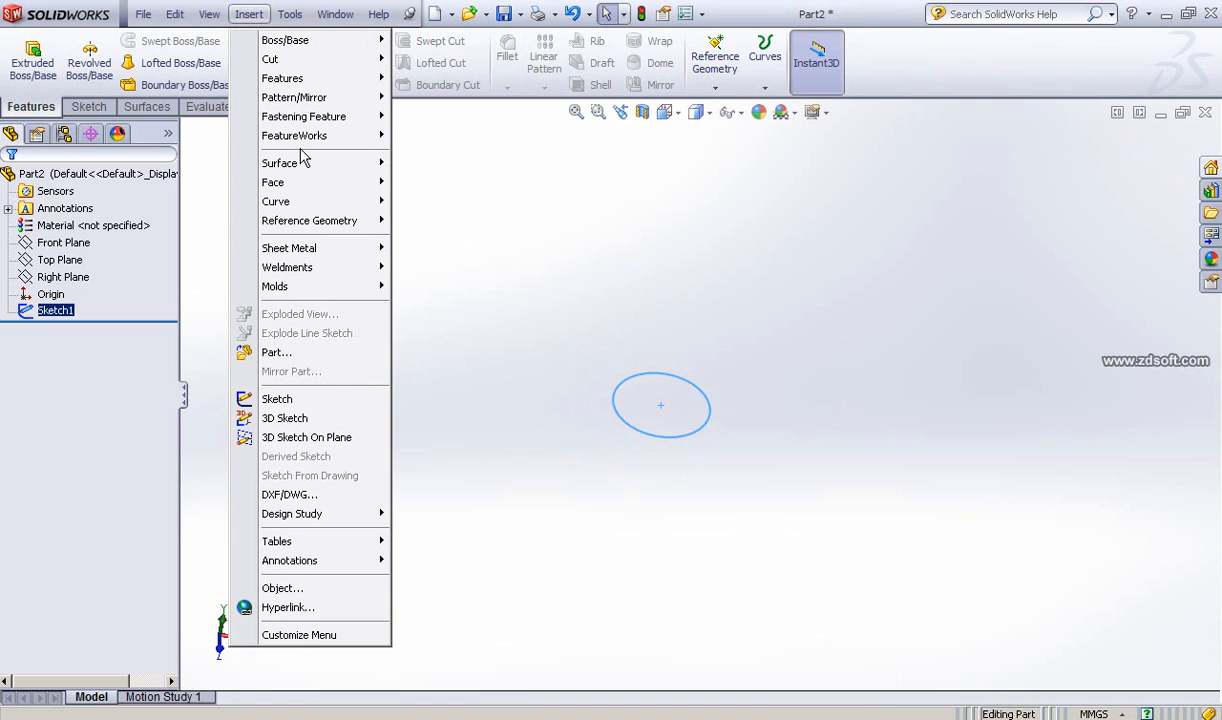
pyautogui.moveTo(282, 212)
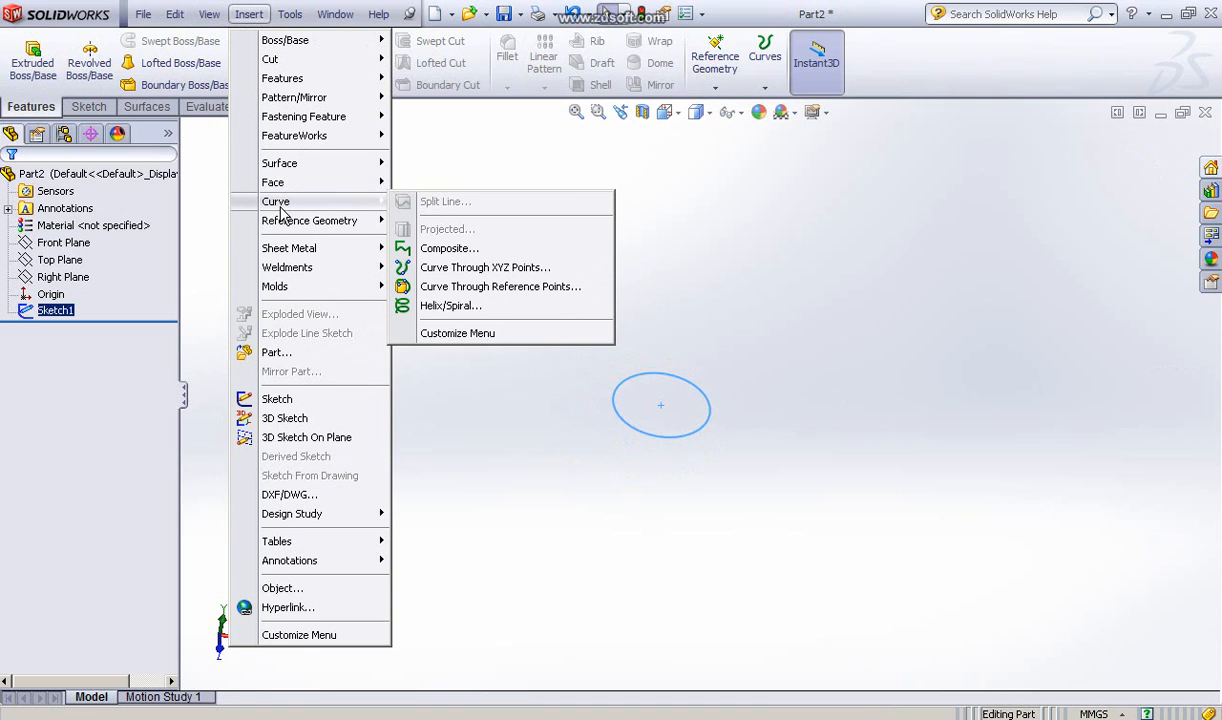
pyautogui.click(450, 306)
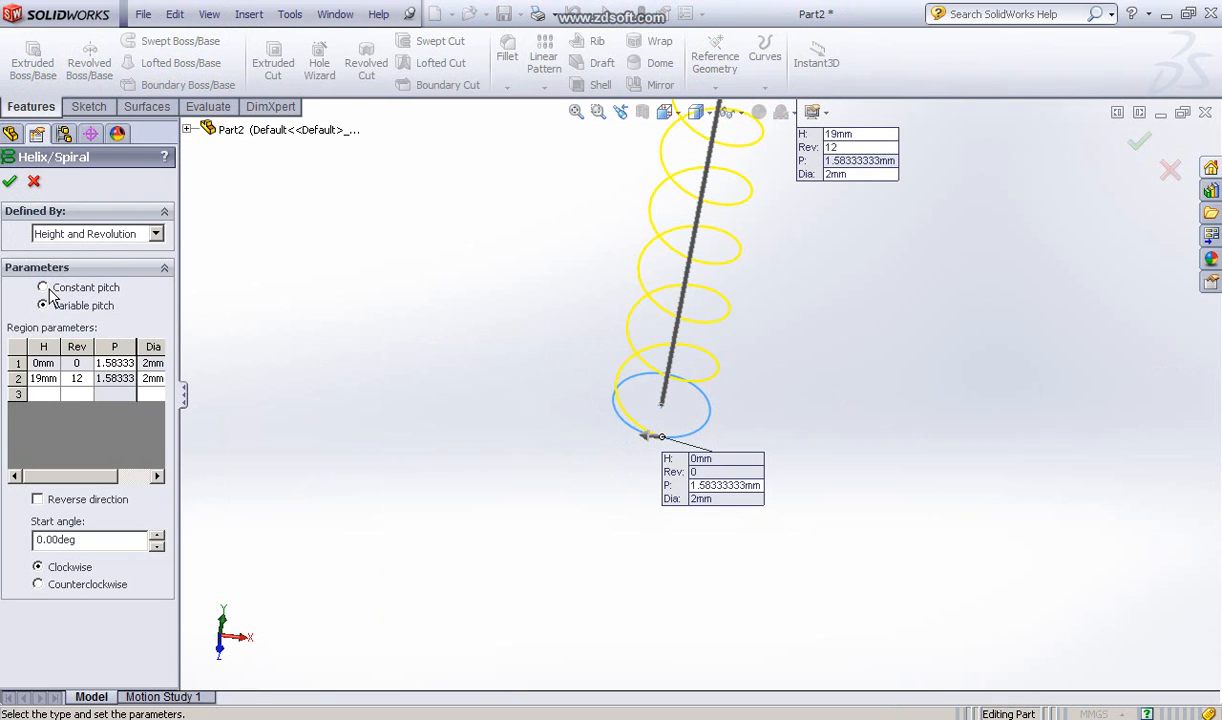
# Step: Switch the helix to constant pitch and examine its preview from another angle
pyautogui.click(43, 288)
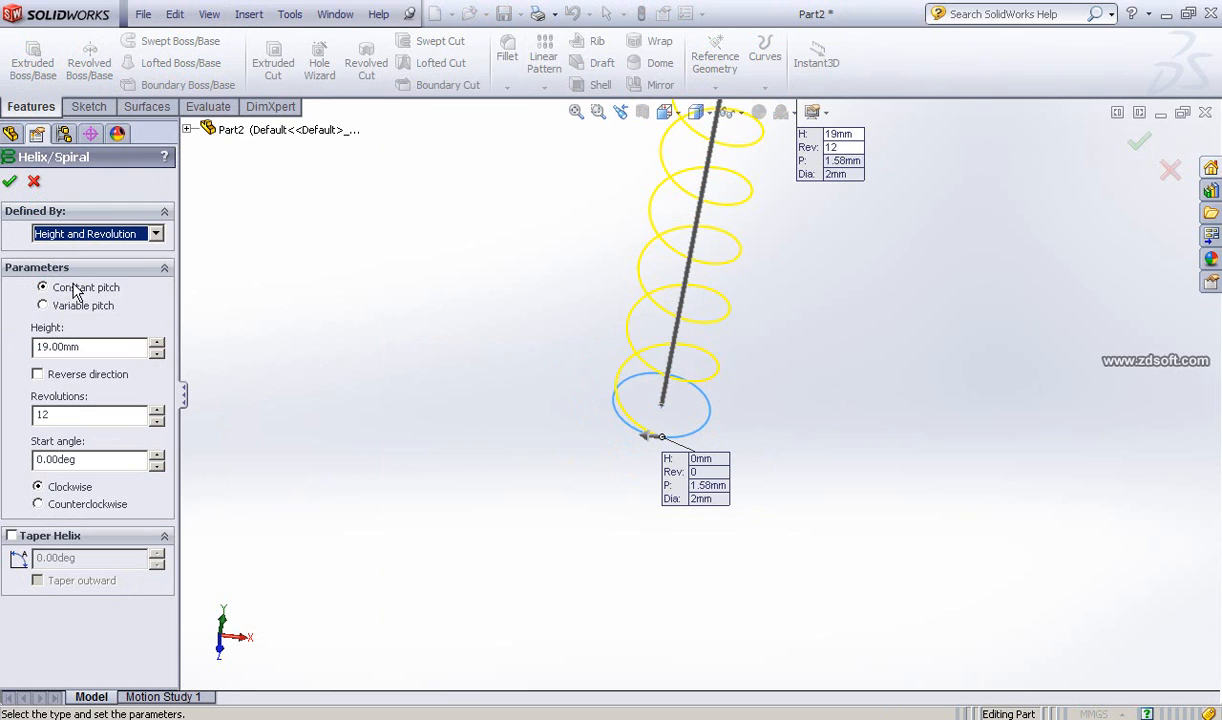
pyautogui.keyDown('ctrl'); pyautogui.moveTo(390, 295); pyautogui.dragTo(419, 441, button='middle'); pyautogui.keyUp('ctrl')
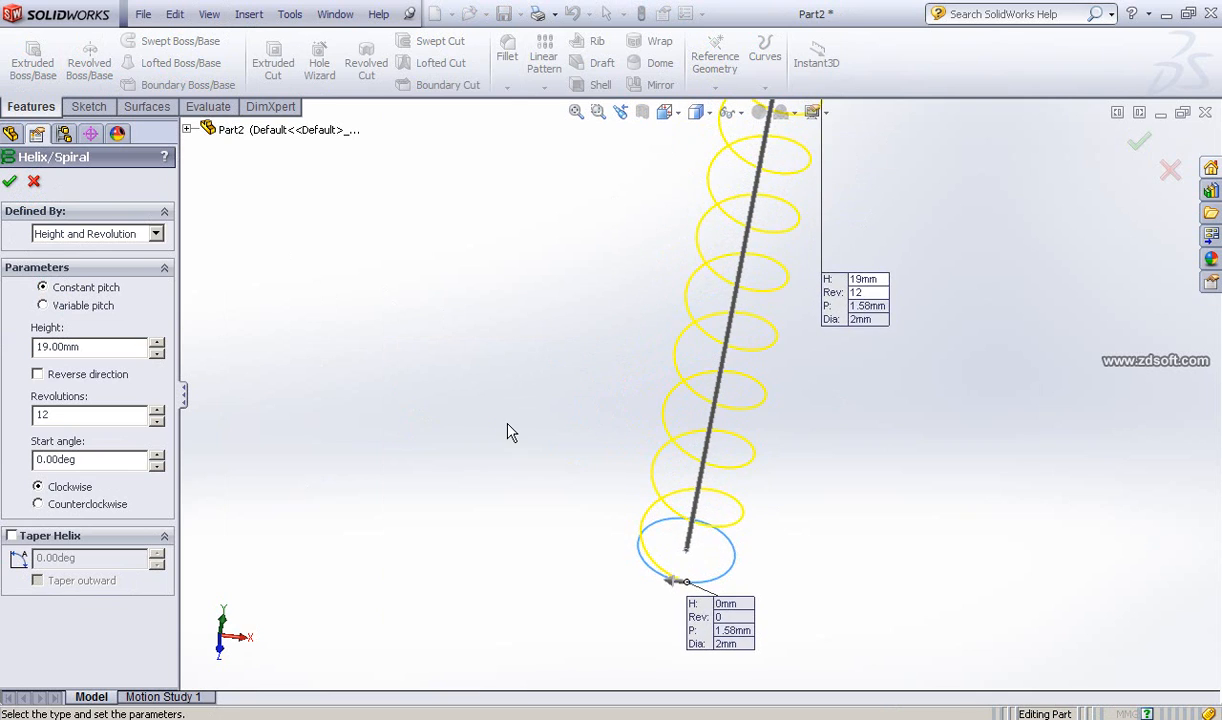
pyautogui.scroll(2, 507, 421)
pyautogui.scroll(1, 504, 417)
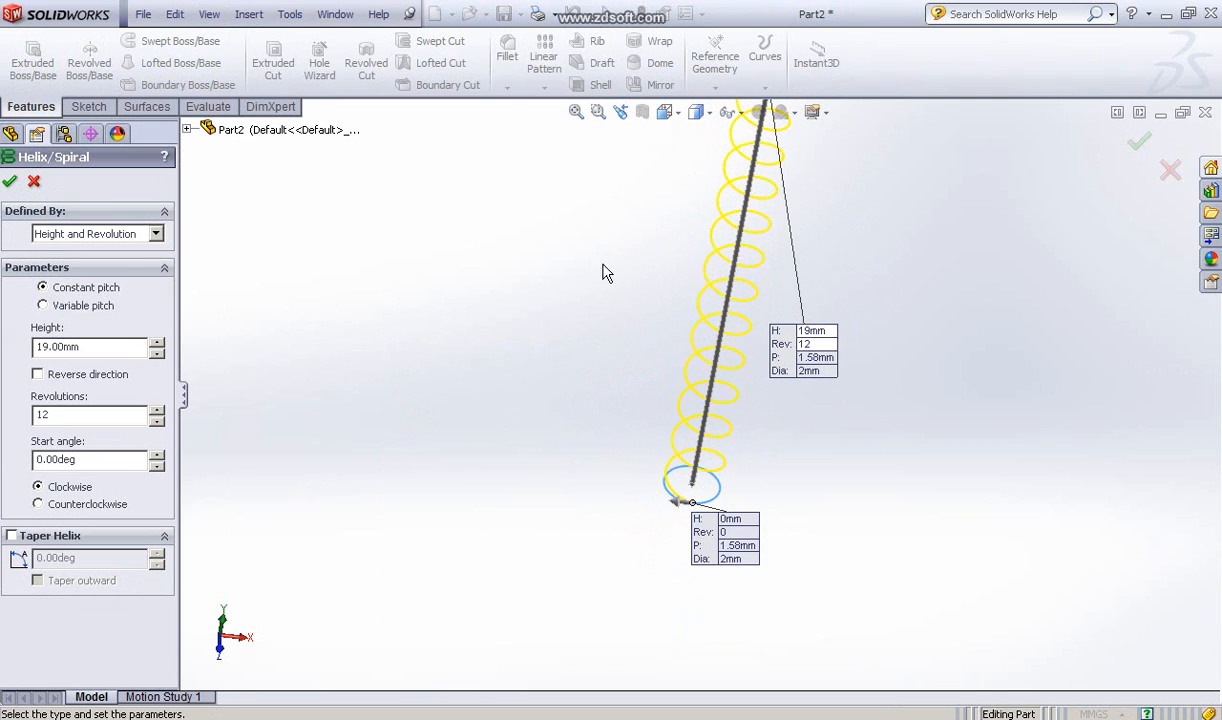
pyautogui.keyDown('ctrl'); pyautogui.moveTo(548, 334); pyautogui.dragTo(553, 381, button='middle'); pyautogui.keyUp('ctrl')
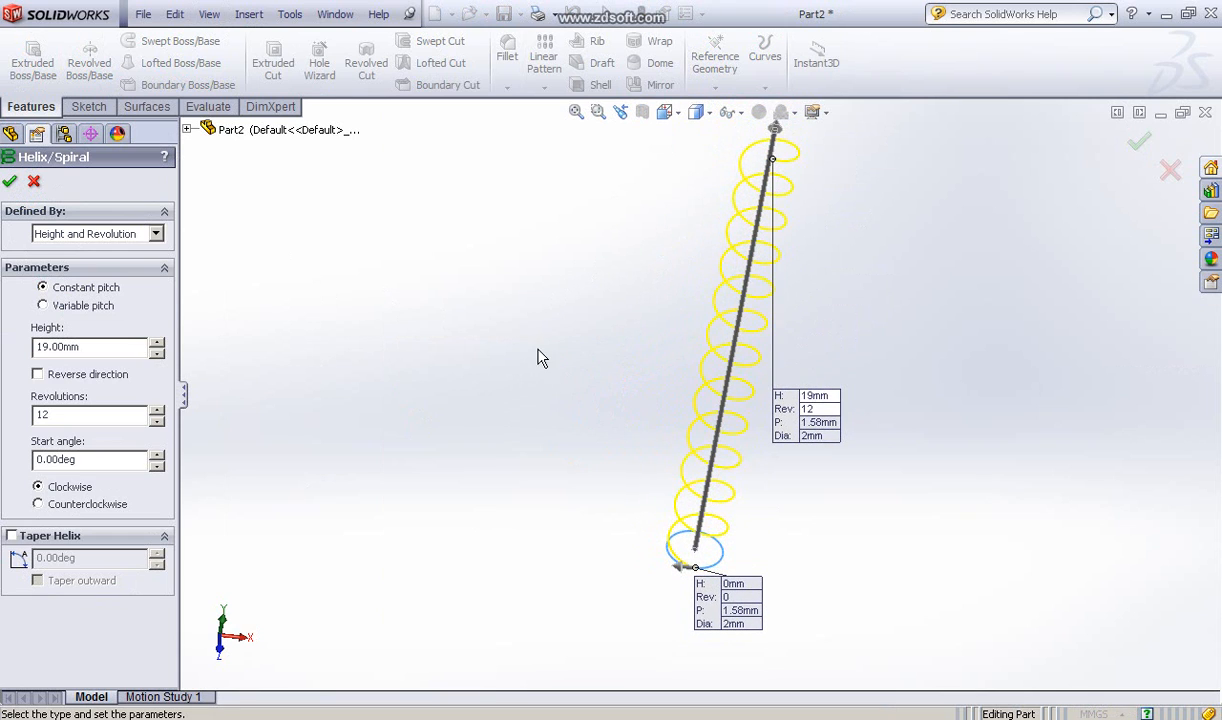
# Step: Set the helix to variable pitch, keeping it defined by Height and Revolution
pyautogui.click(43, 306)
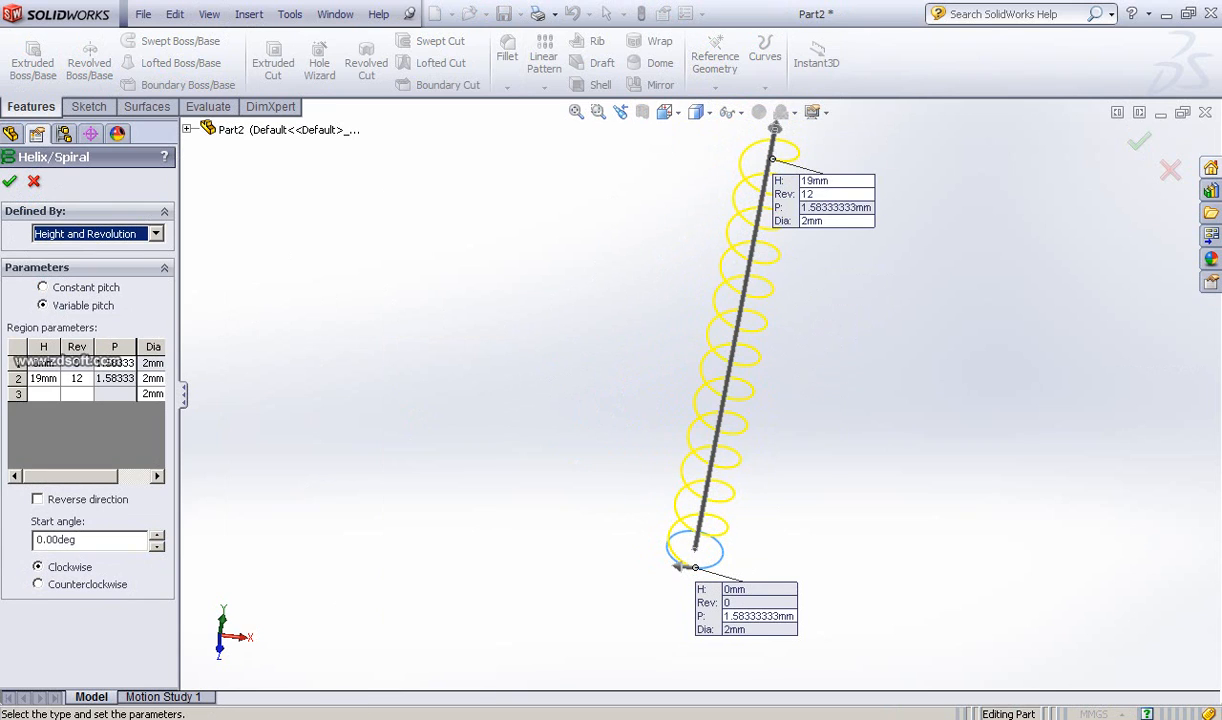
pyautogui.click(404, 718)
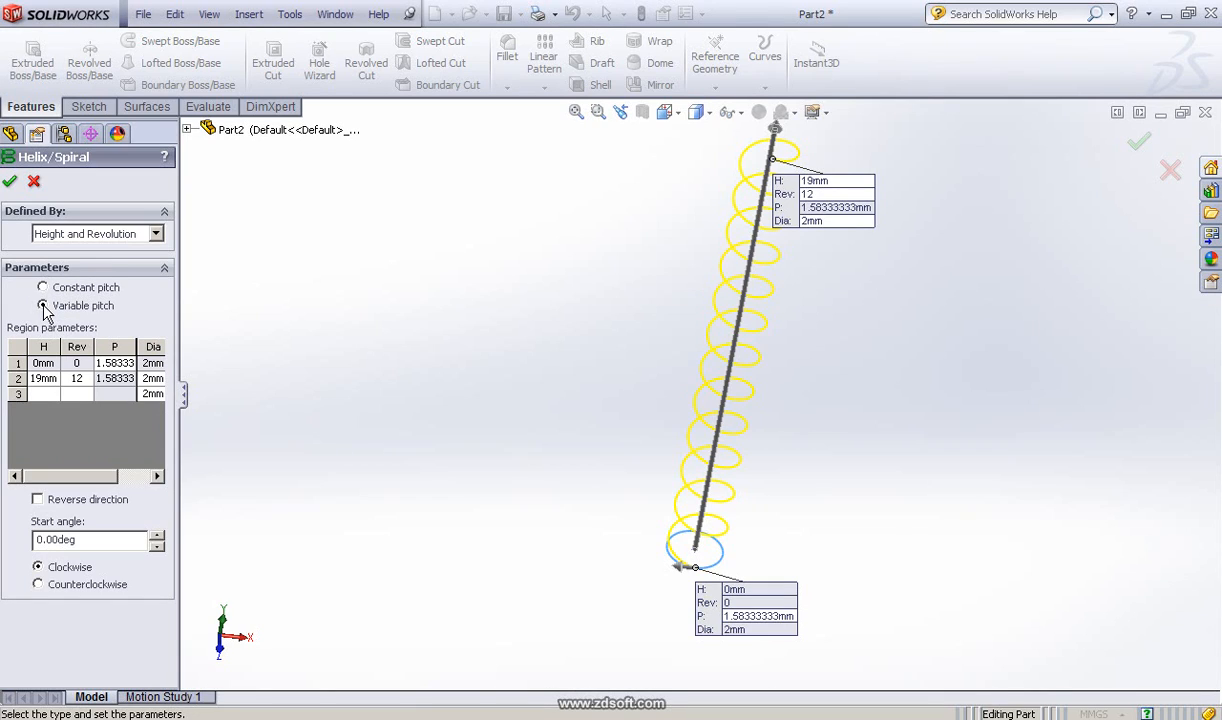
pyautogui.click(148, 233)
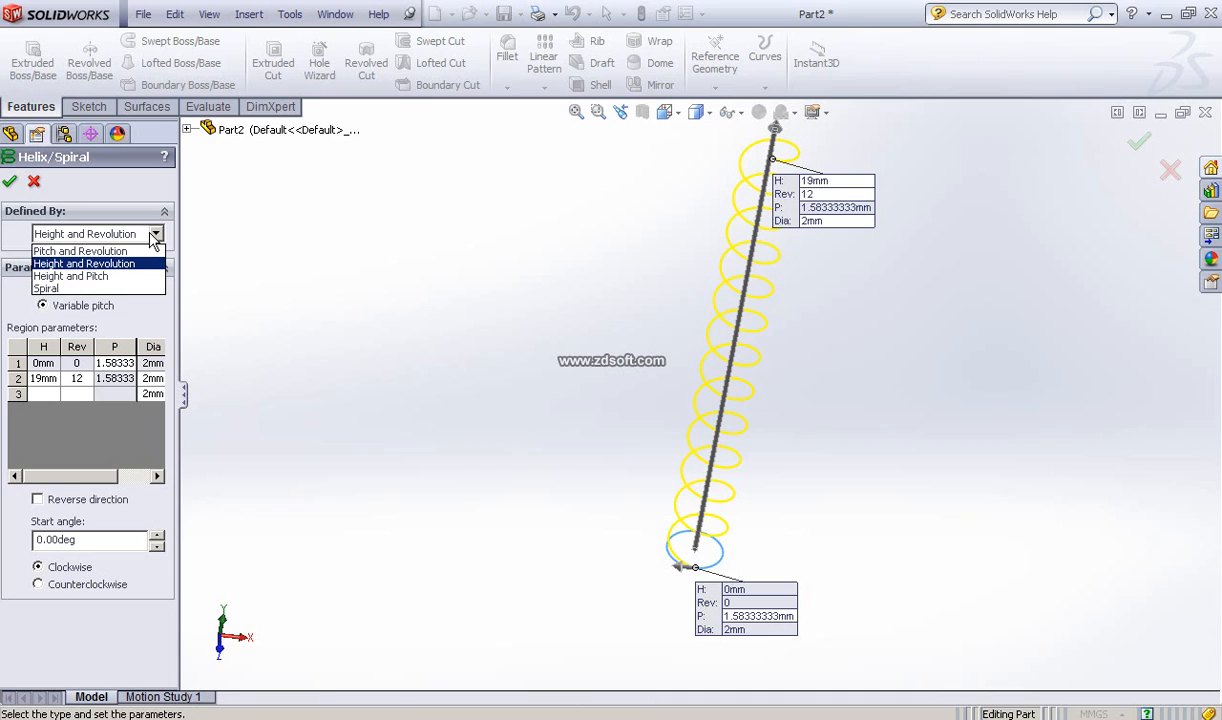
pyautogui.click(89, 265)
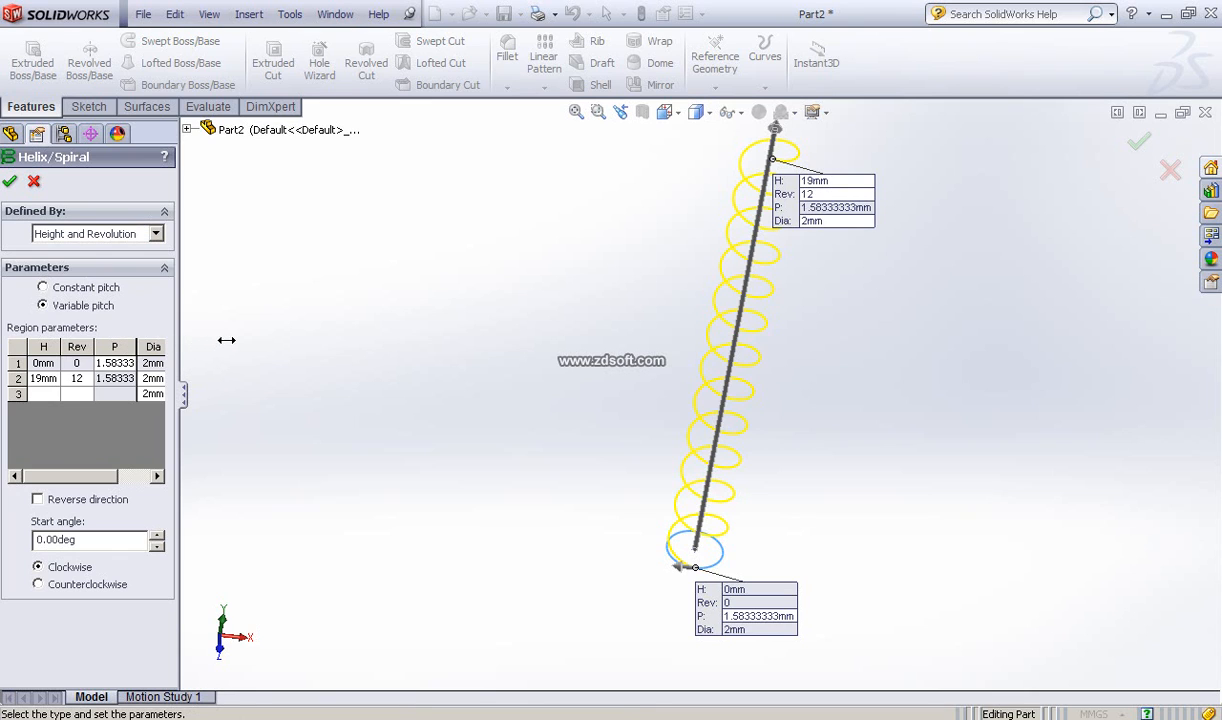
pyautogui.moveTo(226, 340); pyautogui.dragTo(226, 338)
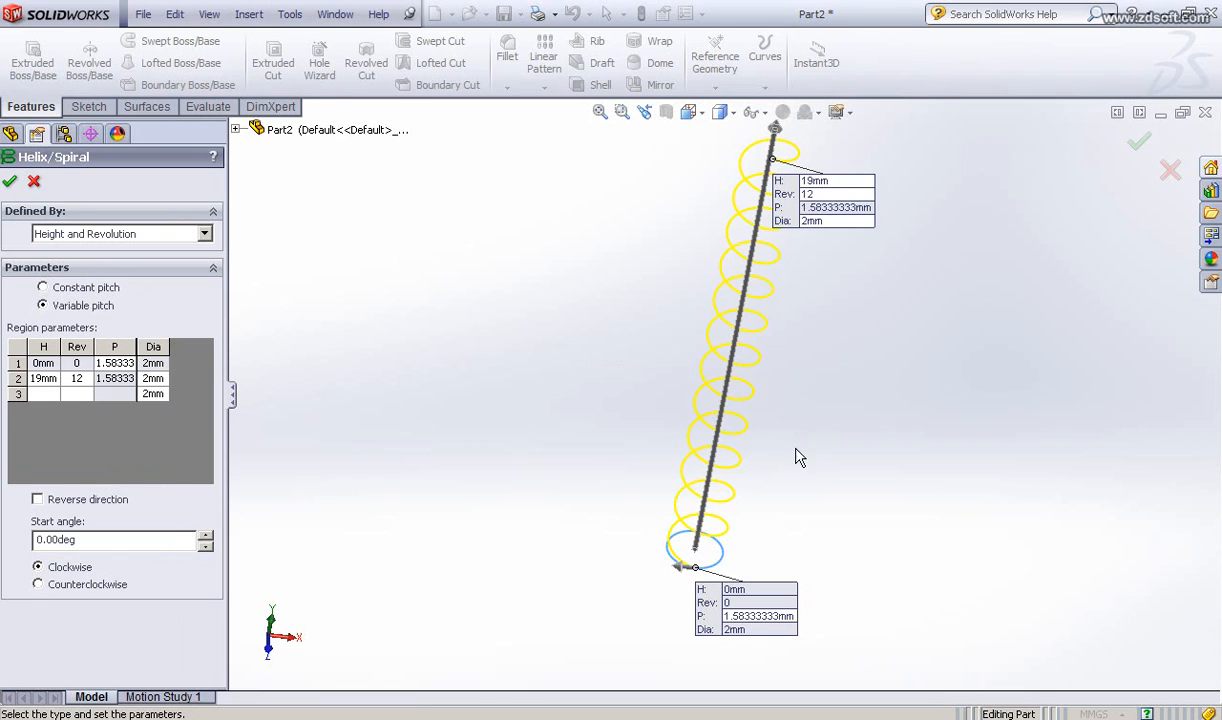
pyautogui.keyDown('ctrl'); pyautogui.moveTo(805, 447); pyautogui.dragTo(773, 481, button='middle'); pyautogui.keyUp('ctrl')
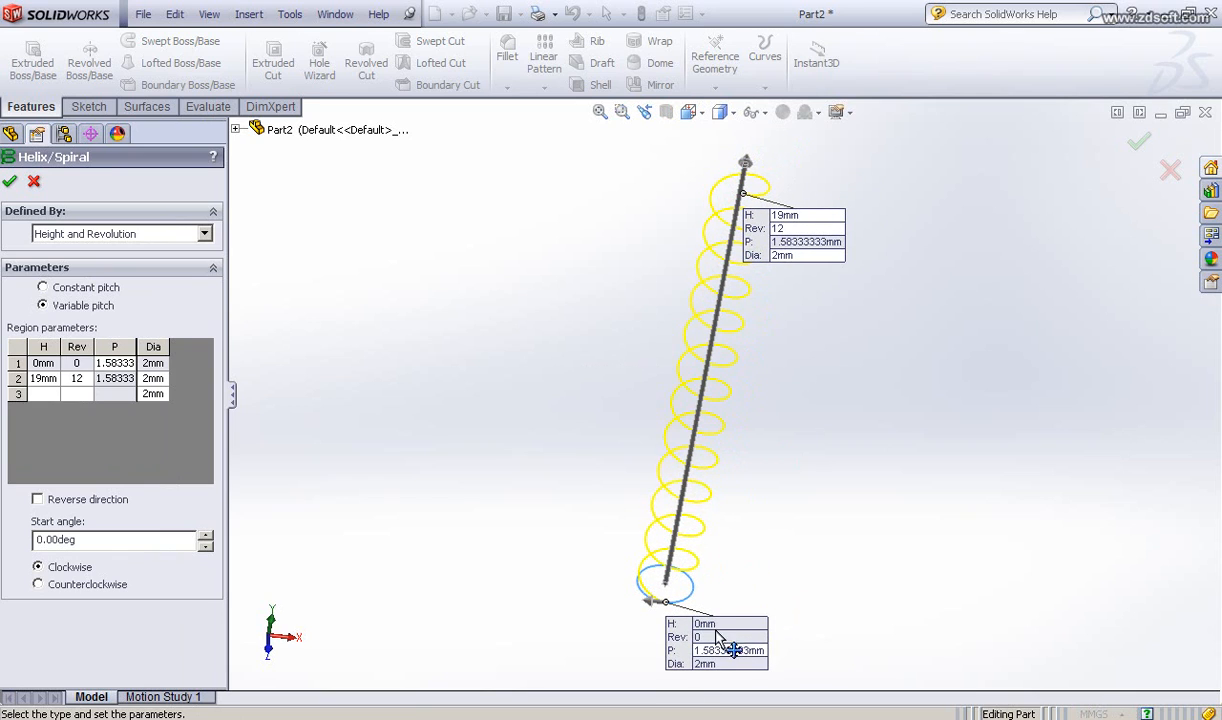
pyautogui.moveTo(684, 627); pyautogui.dragTo(728, 627)
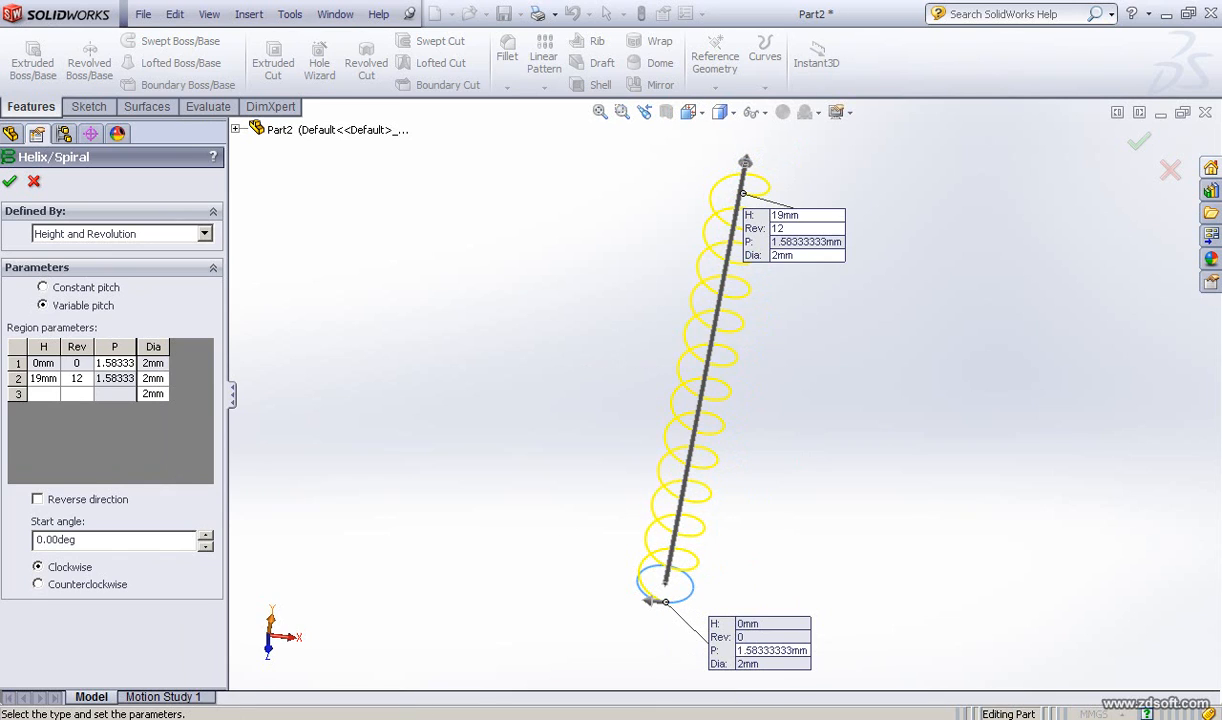
pyautogui.hotkey('alt', 'Tab')
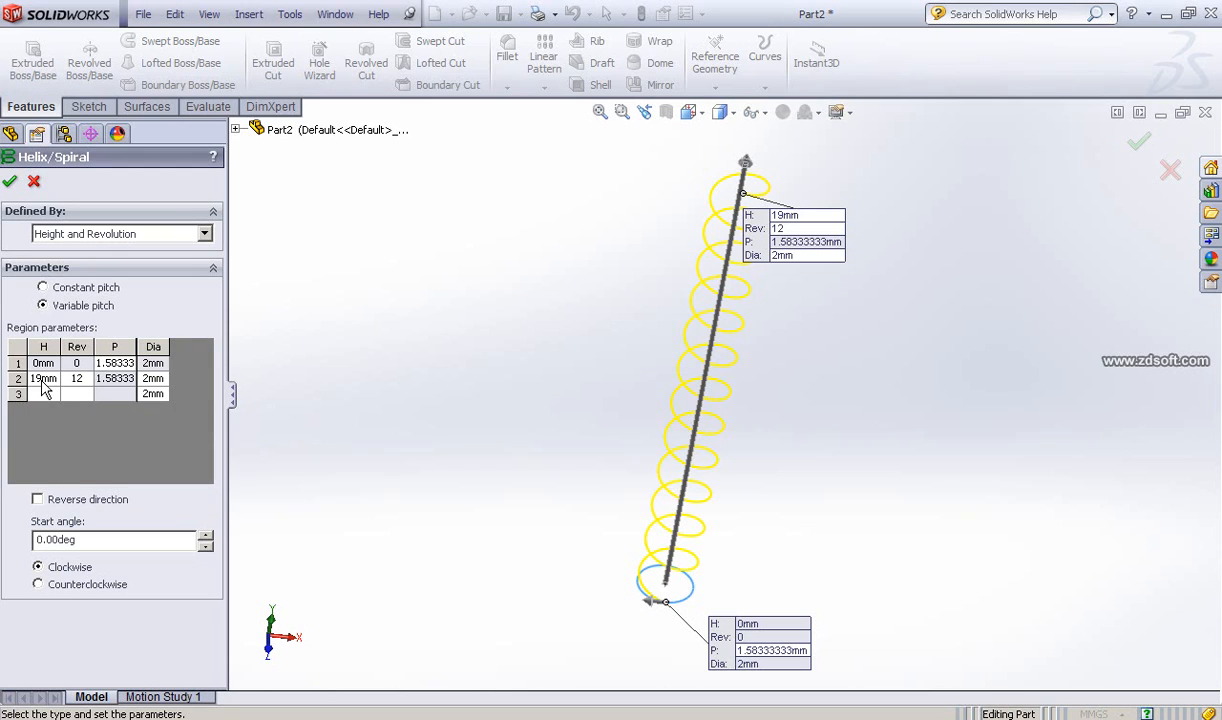
# Step: Set the helix's second region to a height of 14 mm with 8 revolutions
pyautogui.click(44, 379)
pyautogui.click(48, 380)
pyautogui.doubleClick(58, 383)
pyautogui.write('14')
pyautogui.click(78, 378)
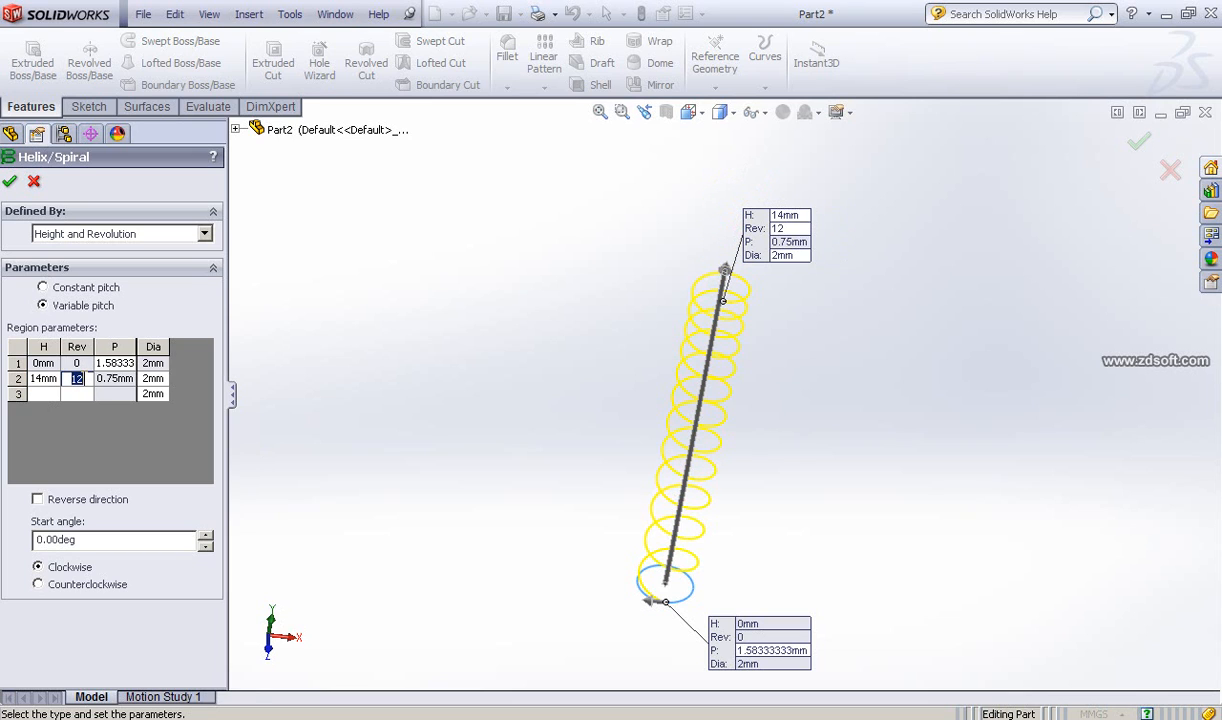
pyautogui.write('8')
pyautogui.click(156, 380)
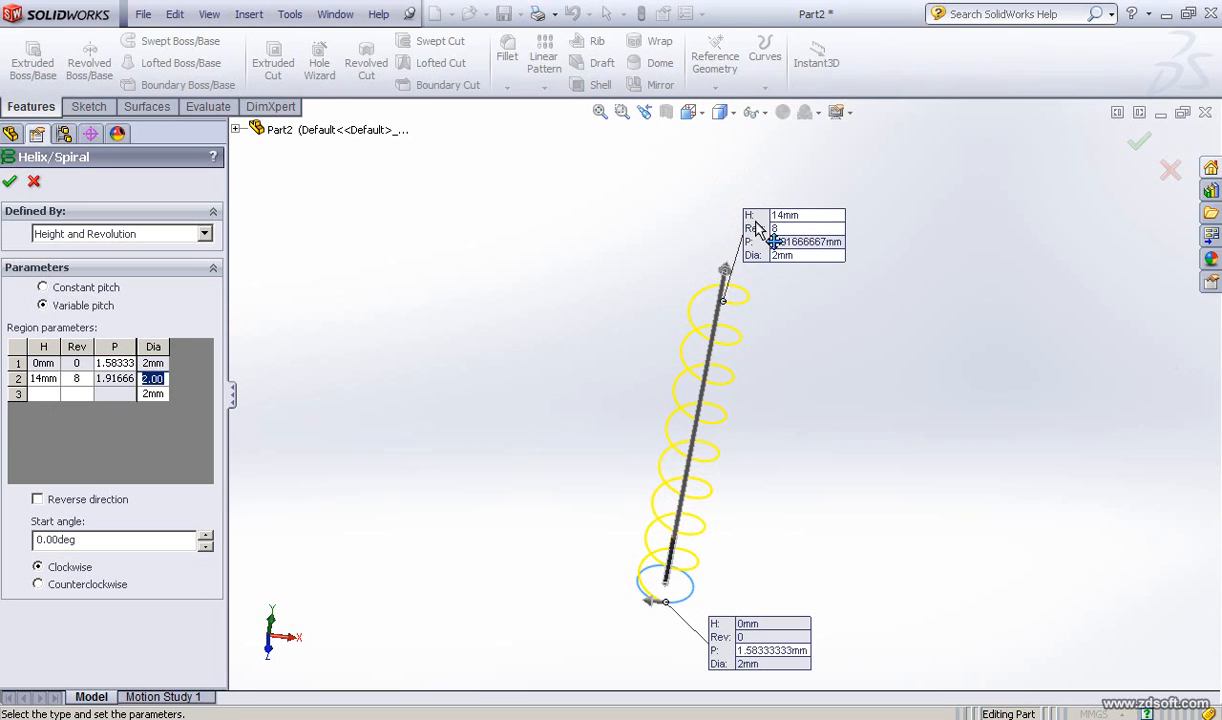
pyautogui.moveTo(806, 254); pyautogui.dragTo(840, 302)
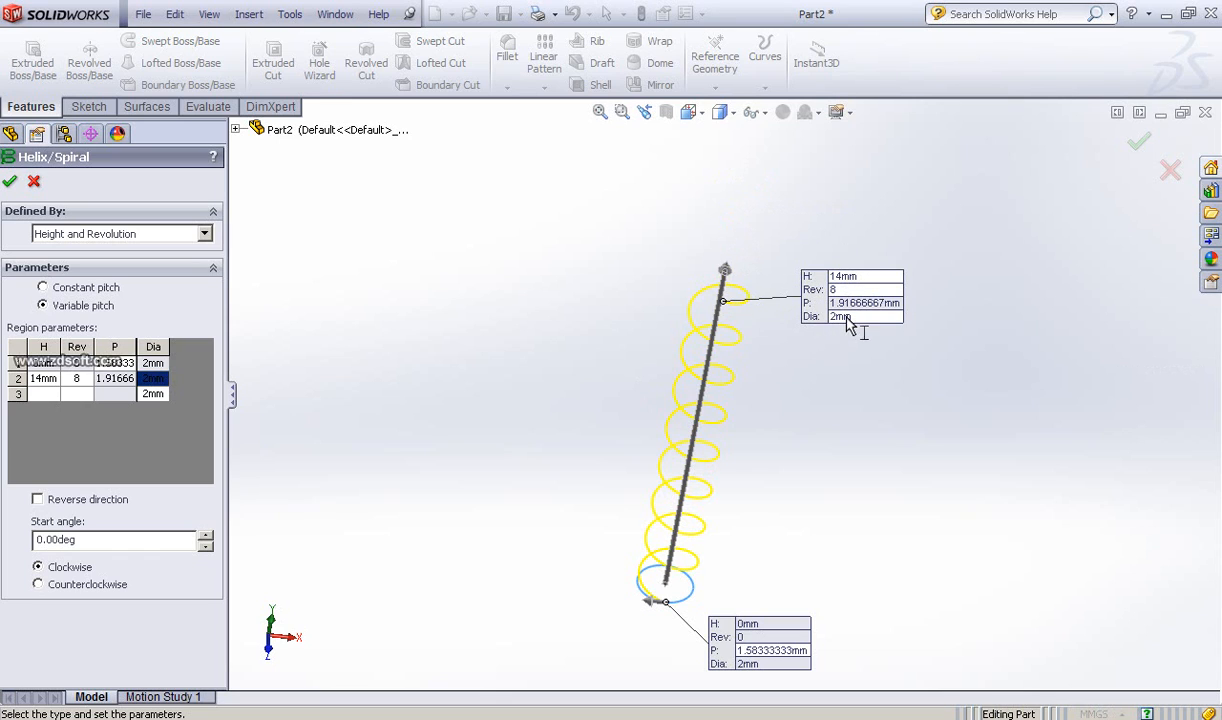
# Step: Switch to the screw reference photo in IrfanView and return to SolidWorks
pyautogui.click(424, 685)
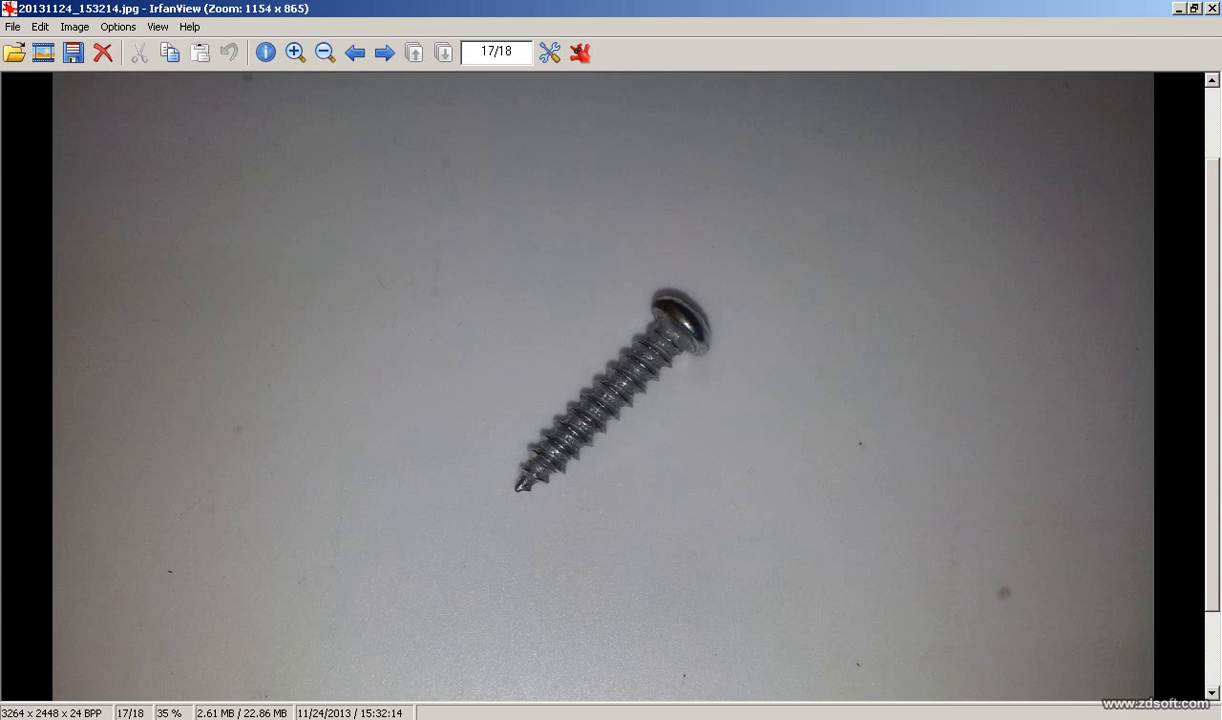
pyautogui.click(360, 718)
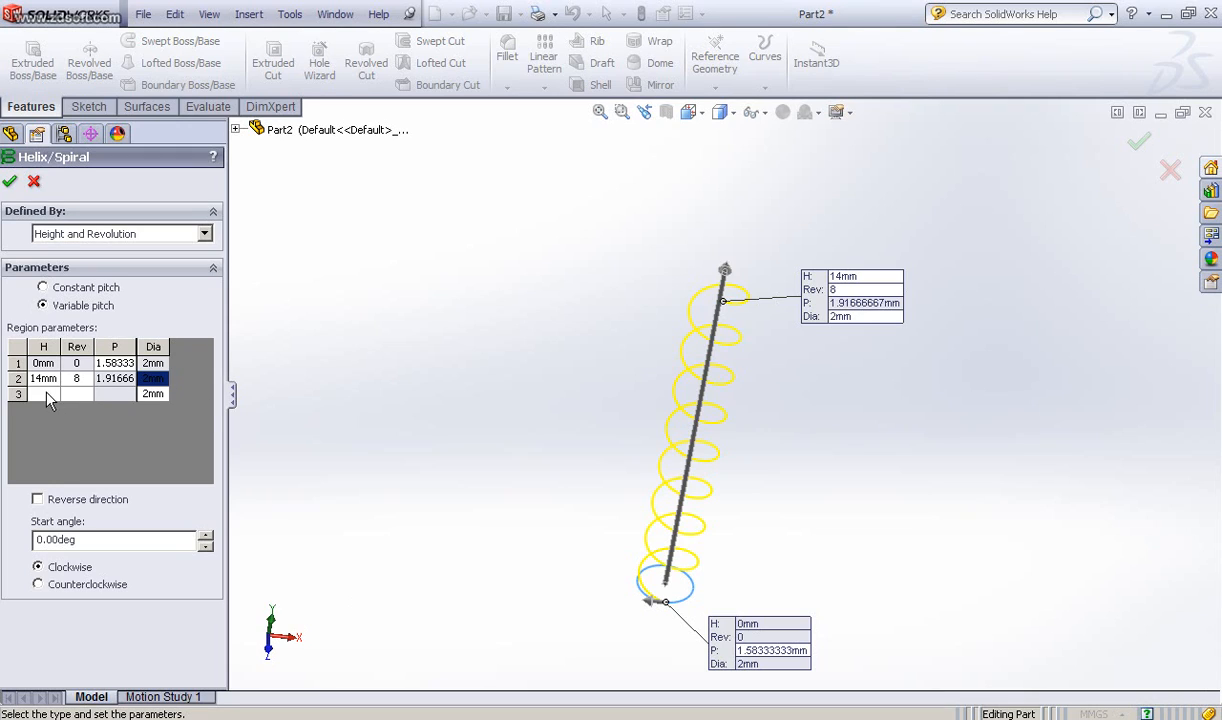
# Step: Add a third helix region at 19 mm height with 12 revolutions
pyautogui.click(44, 394)
pyautogui.write('19')
pyautogui.press('Tab')
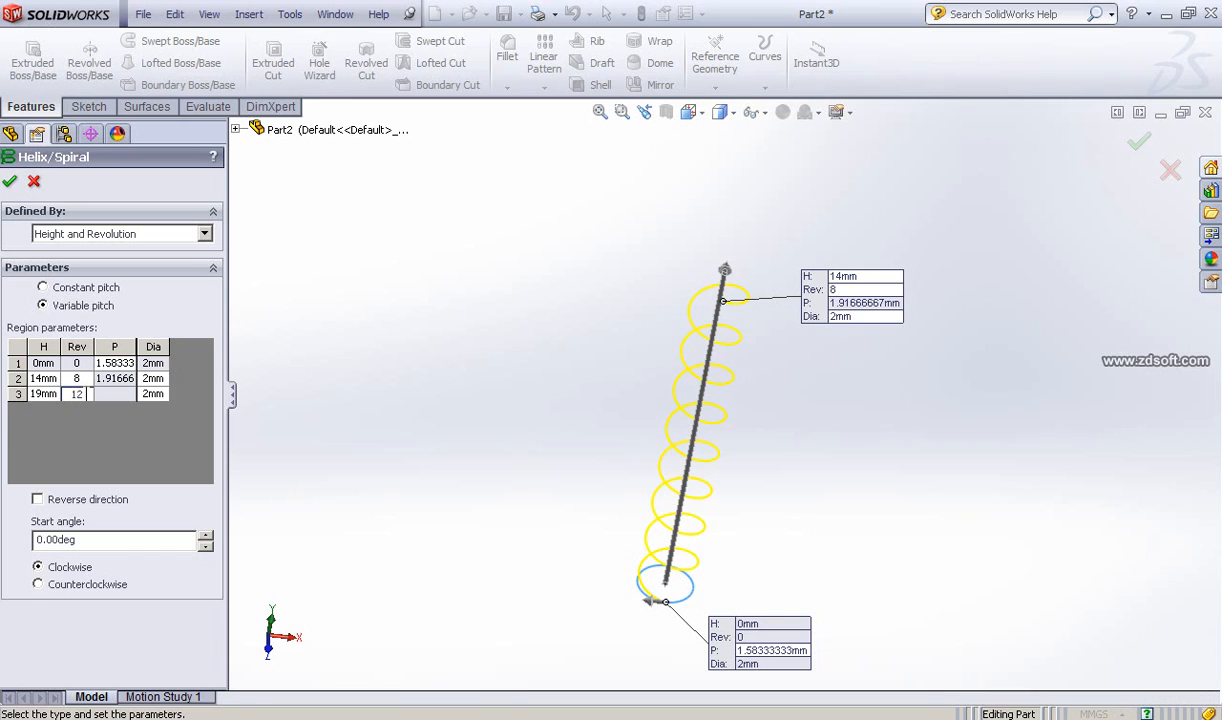
pyautogui.moveTo(85, 394); pyautogui.dragTo(70, 394)
pyautogui.click(156, 395)
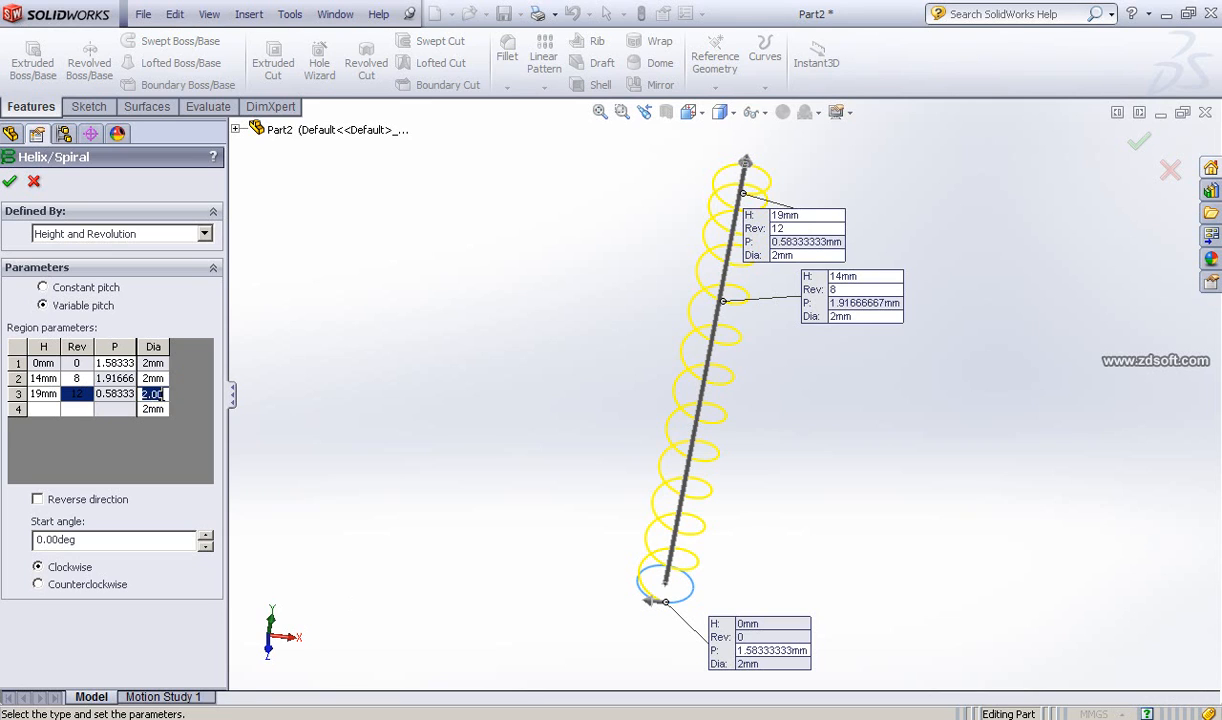
# Step: Set the third region's diameter to 0.1 mm so the helix tapers to a point at the tip
pyautogui.click(160, 396)
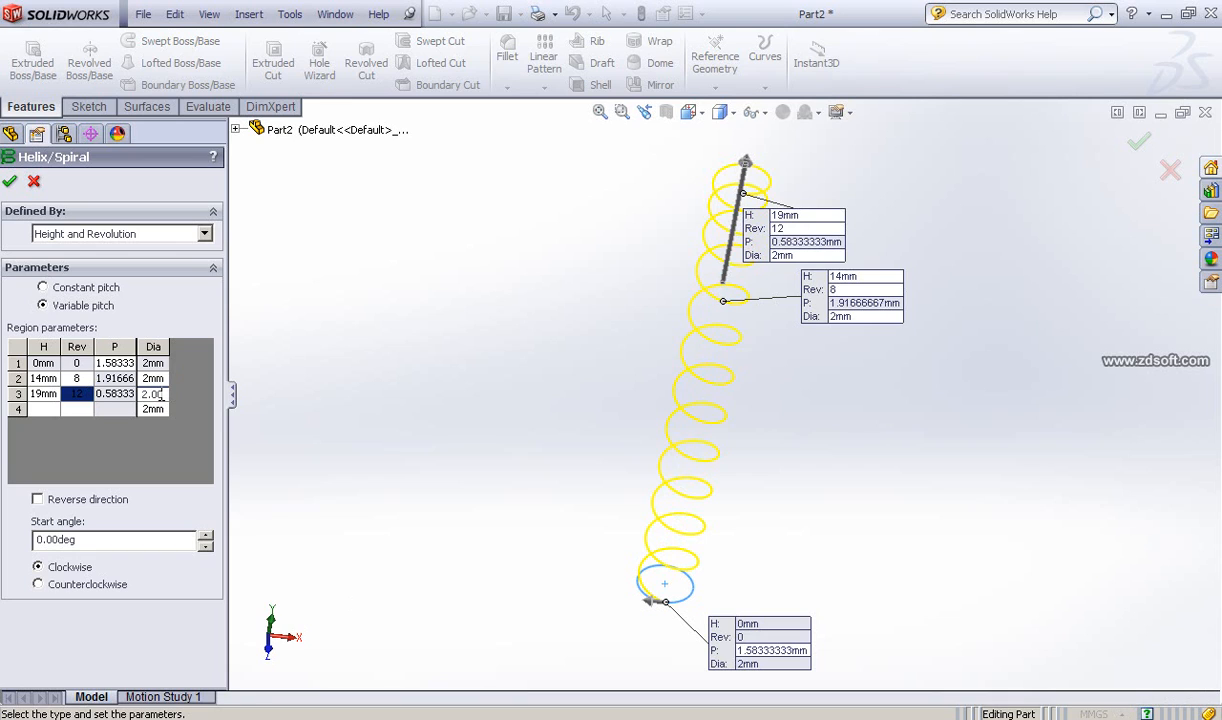
pyautogui.doubleClick(158, 395)
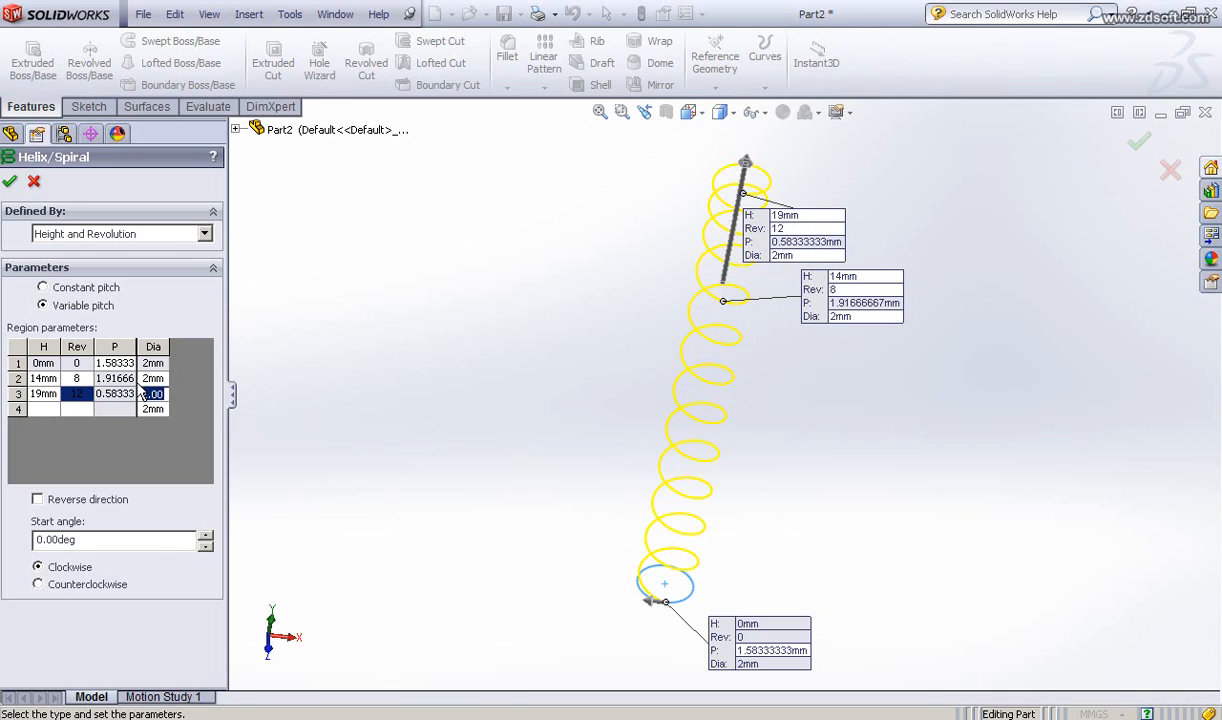
pyautogui.write('10')
pyautogui.click(158, 410)
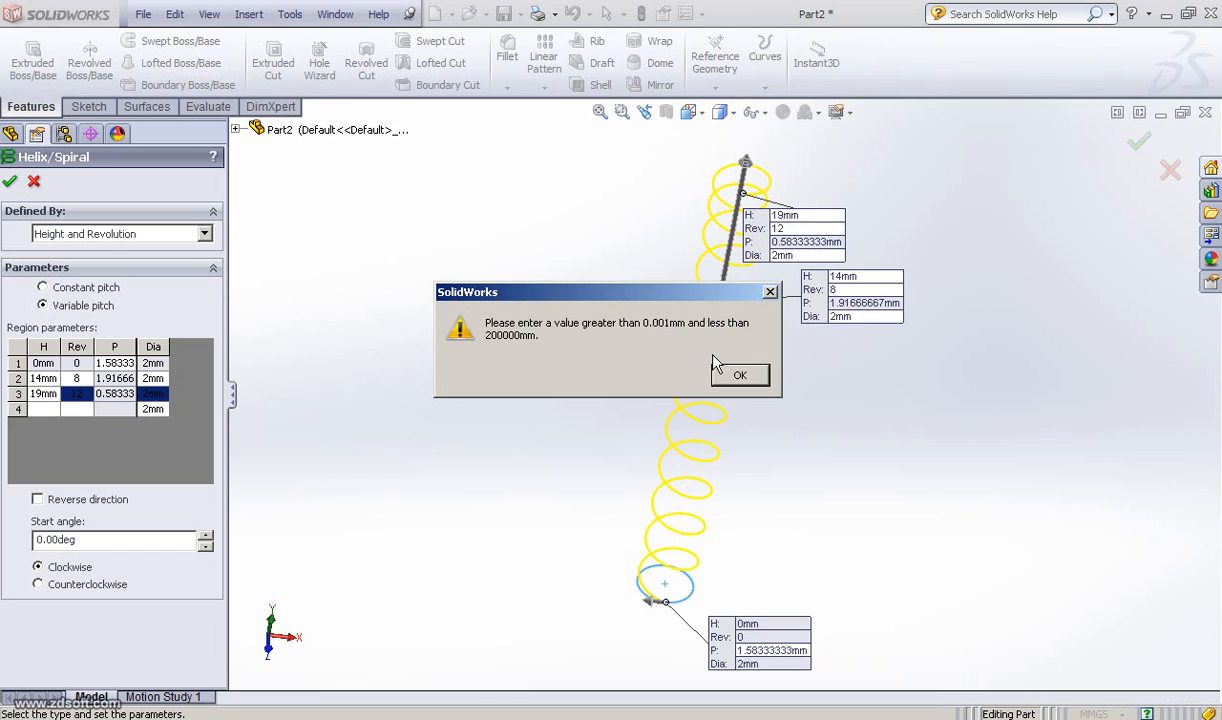
pyautogui.click(740, 375)
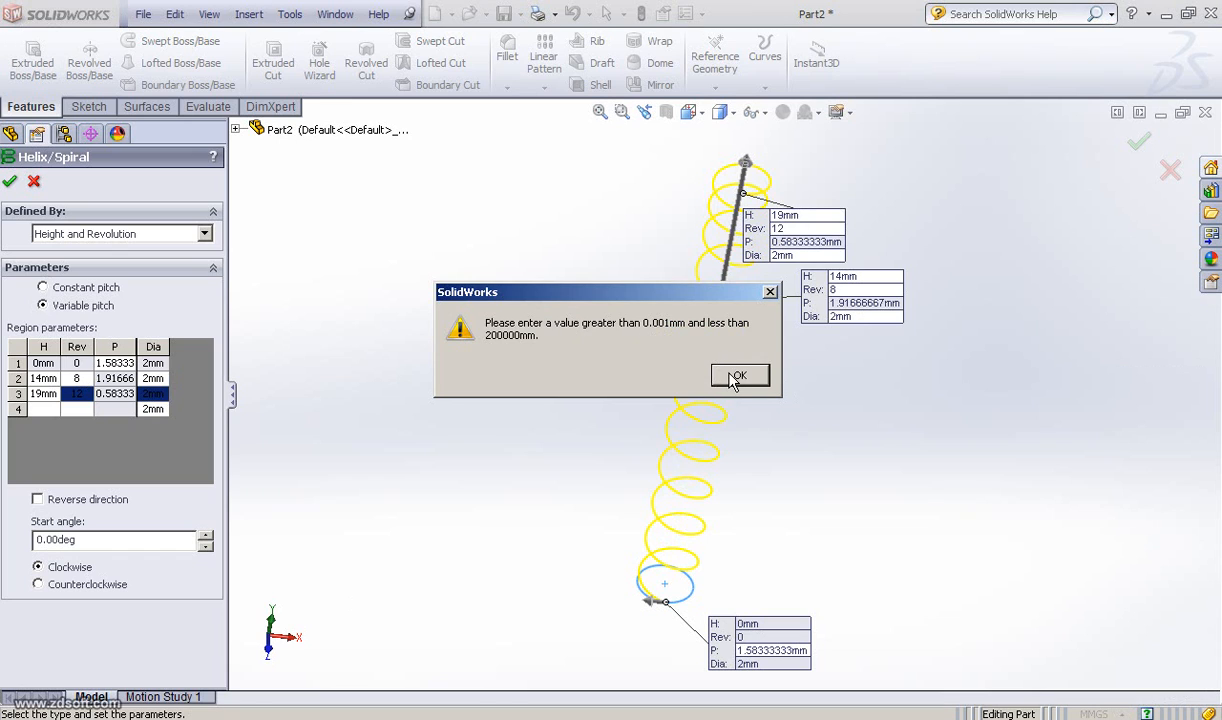
pyautogui.click(158, 394)
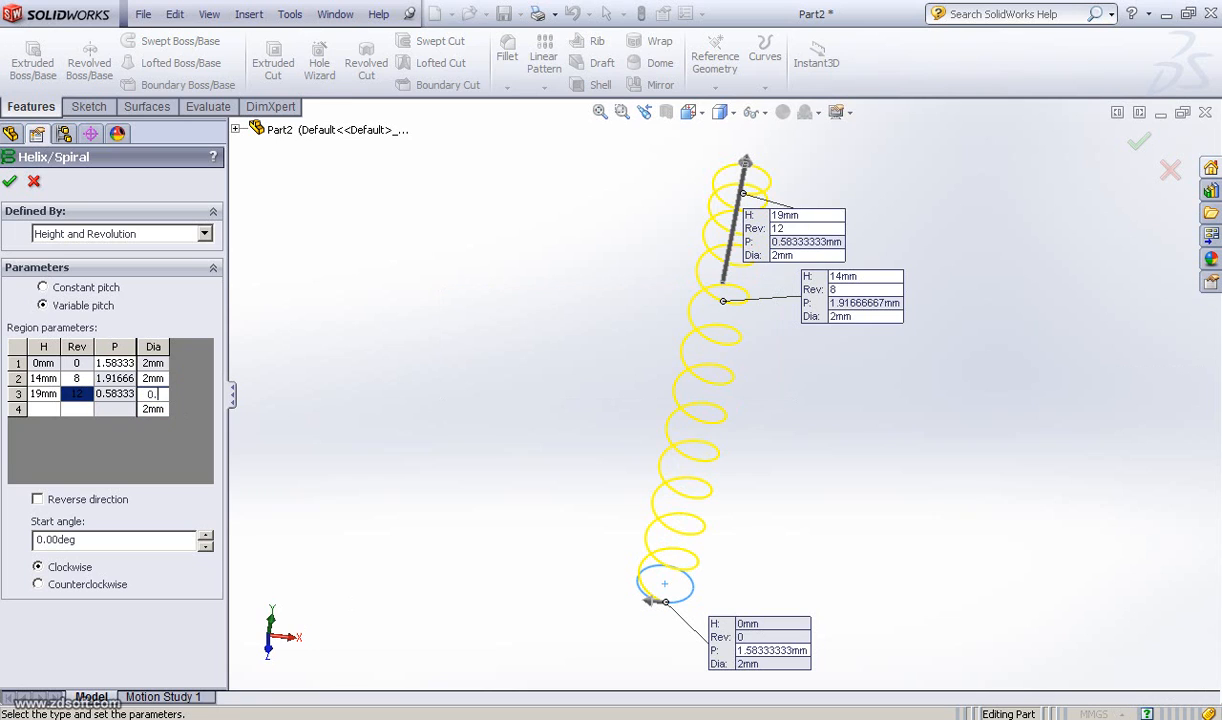
pyautogui.press('Return')
pyautogui.click(156, 410)
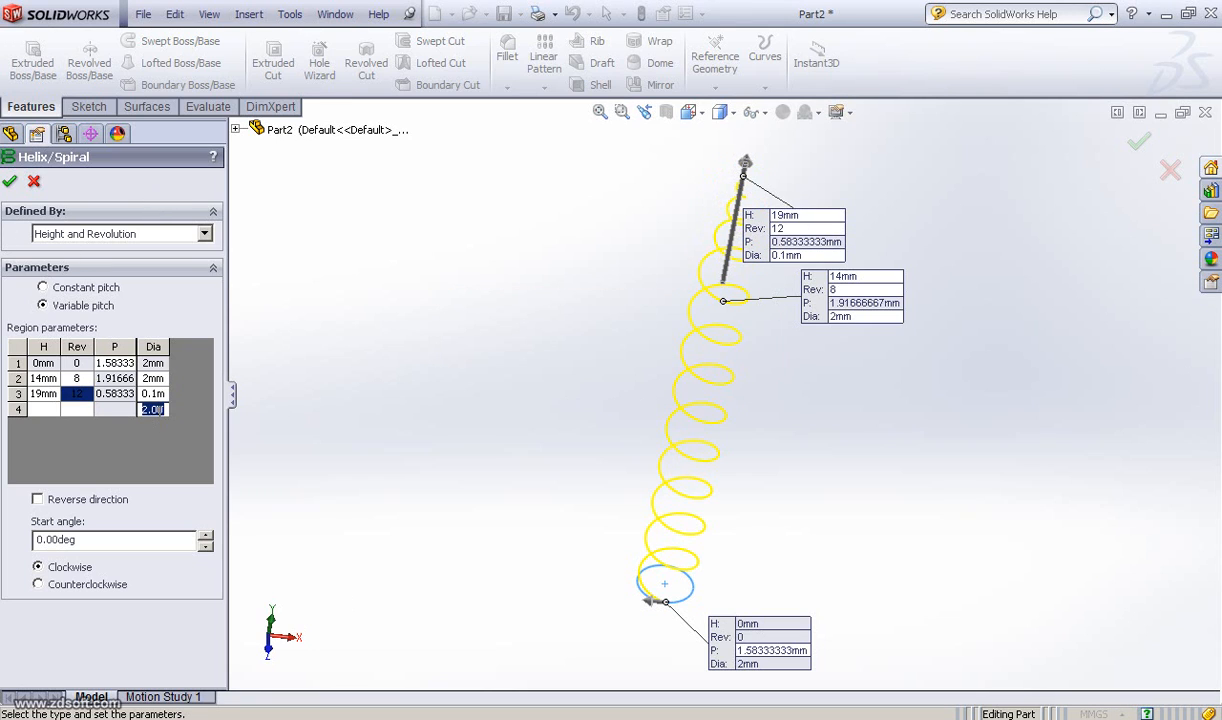
# Step: Accept the variable-pitch helix with its three regions
pyautogui.moveTo(856, 428); pyautogui.dragTo(883, 407, button='middle')
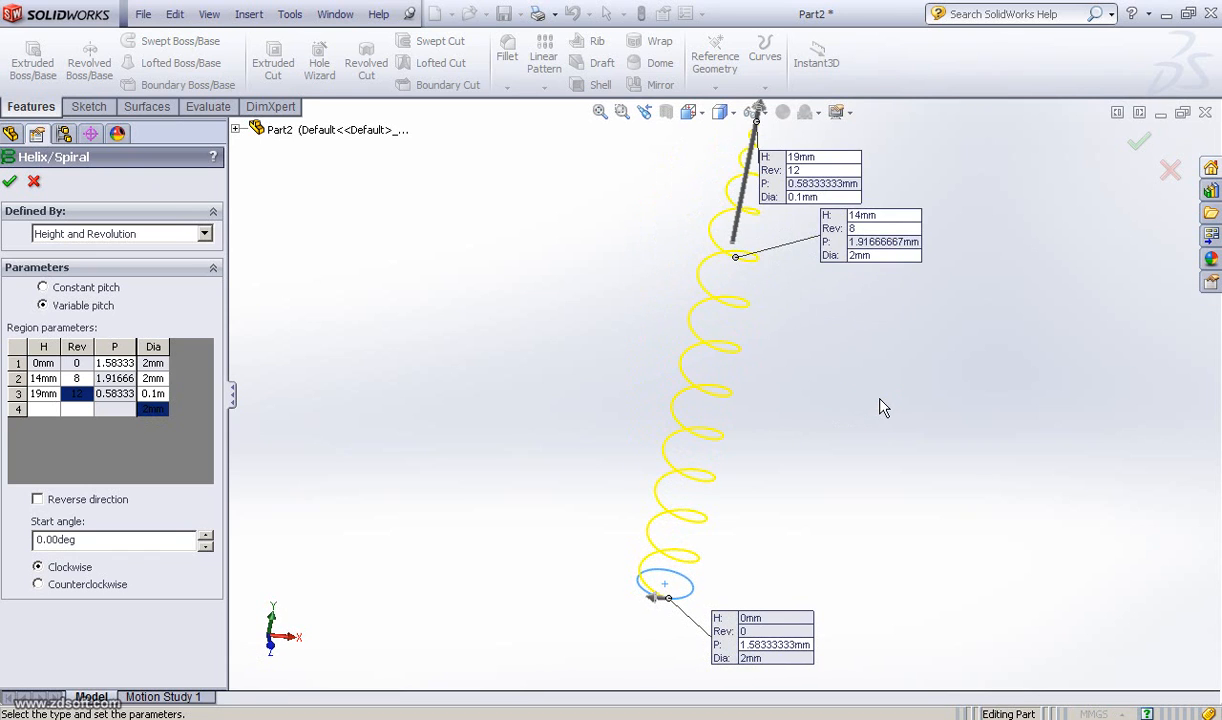
pyautogui.scroll(2, 883, 407)
pyautogui.moveTo(623, 376); pyautogui.dragTo(622, 318, button='middle')
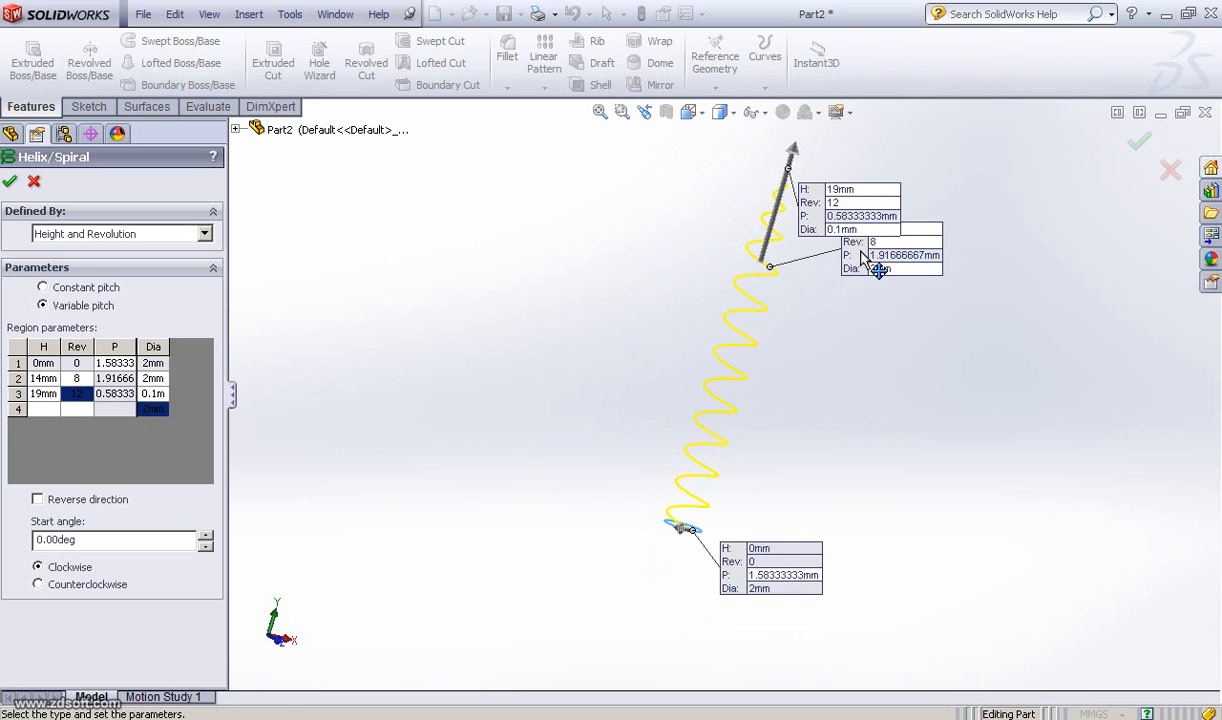
pyautogui.moveTo(862, 258); pyautogui.dragTo(876, 292)
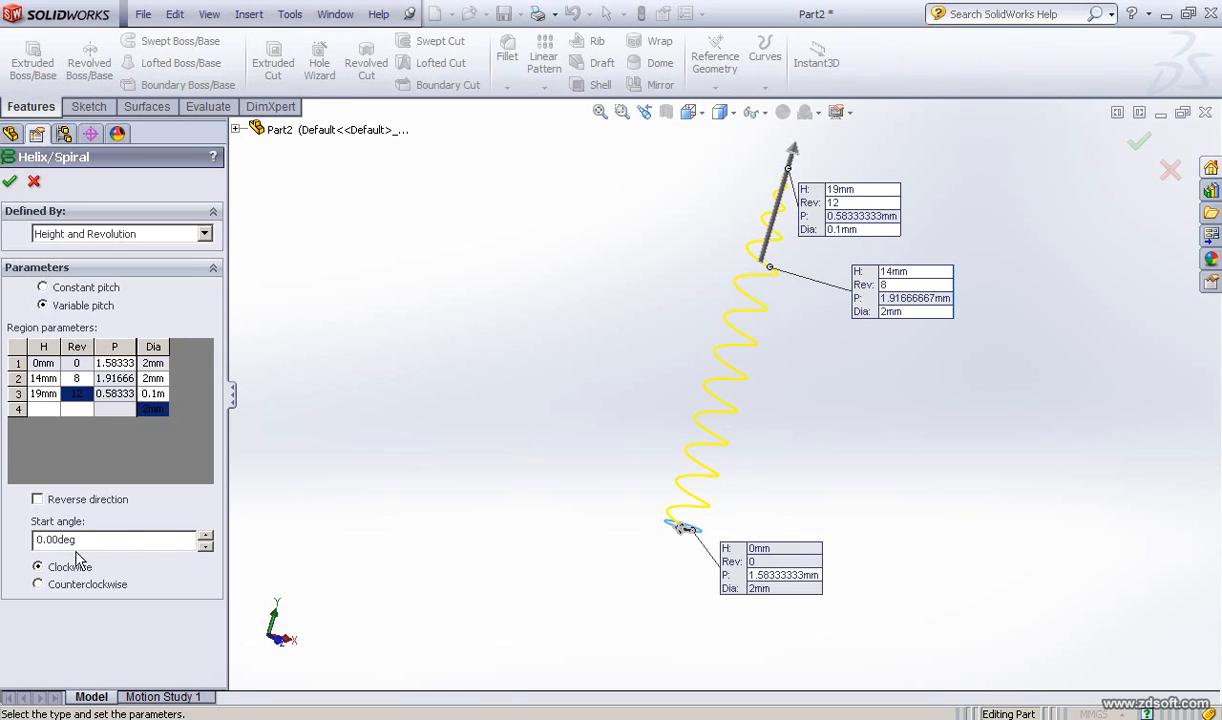
pyautogui.moveTo(95, 540); pyautogui.dragTo(5, 552)
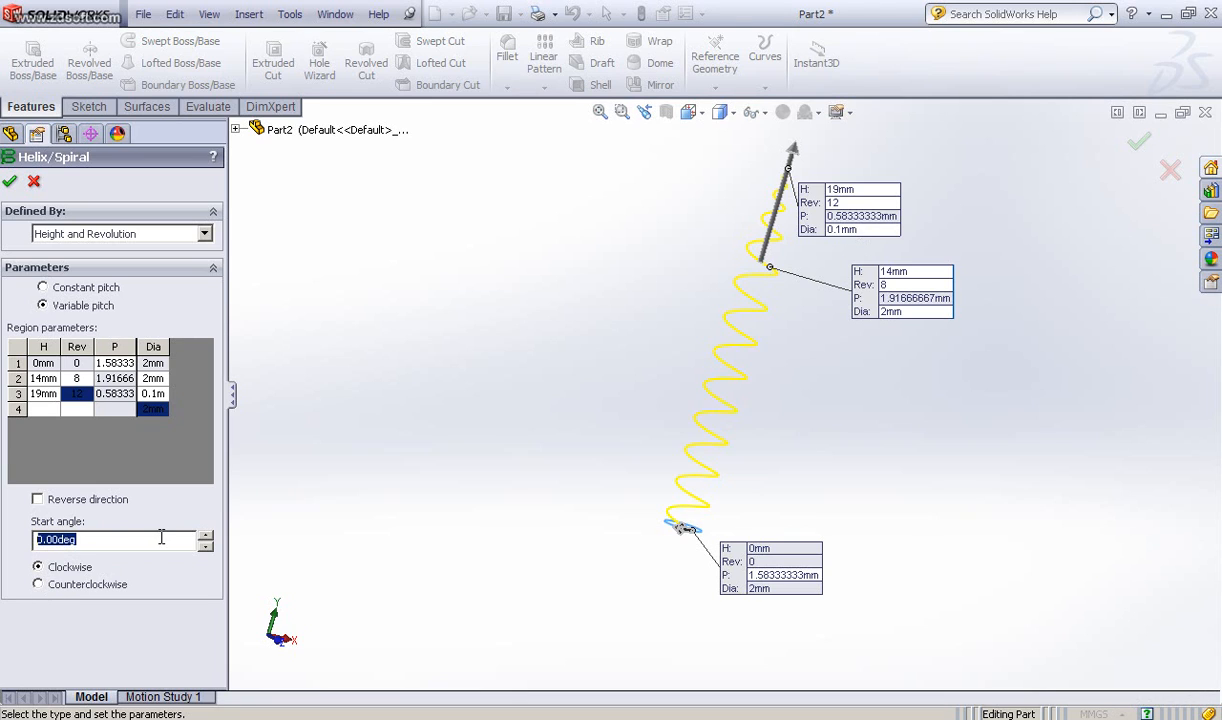
pyautogui.click(10, 181)
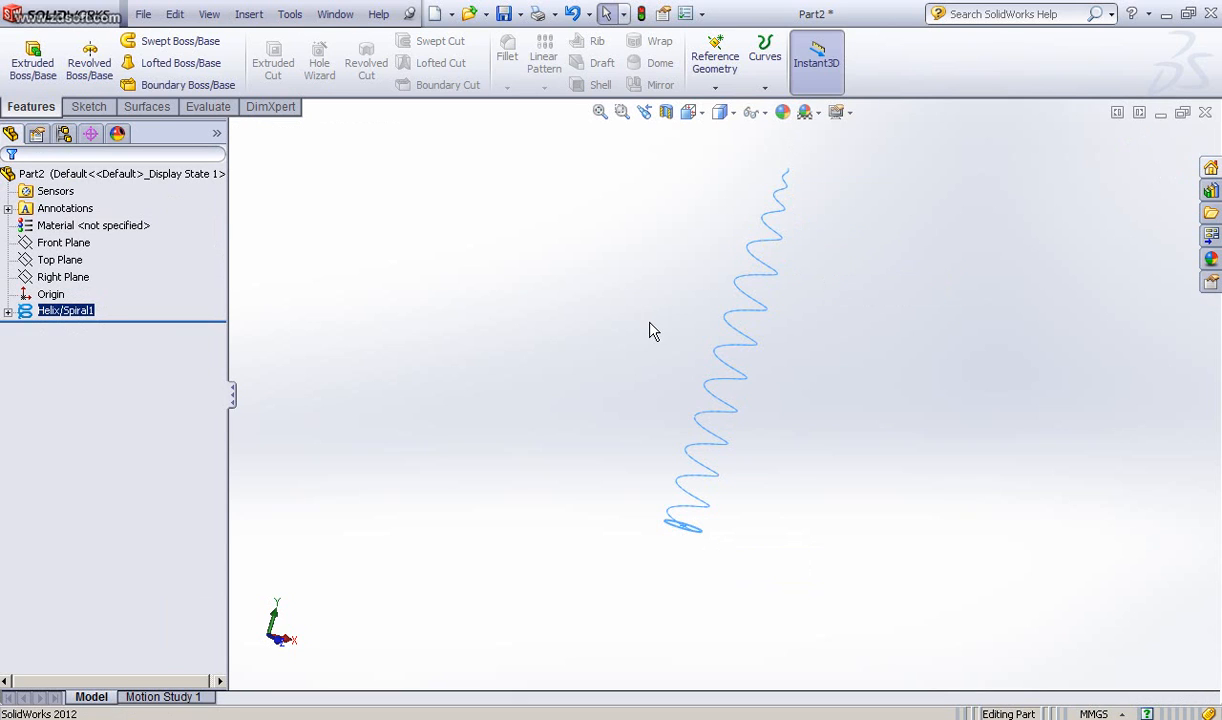
# Step: Examine the finished helix in isometric view against the default Top, Front and Right planes
pyautogui.hotkey('ctrl', '7')
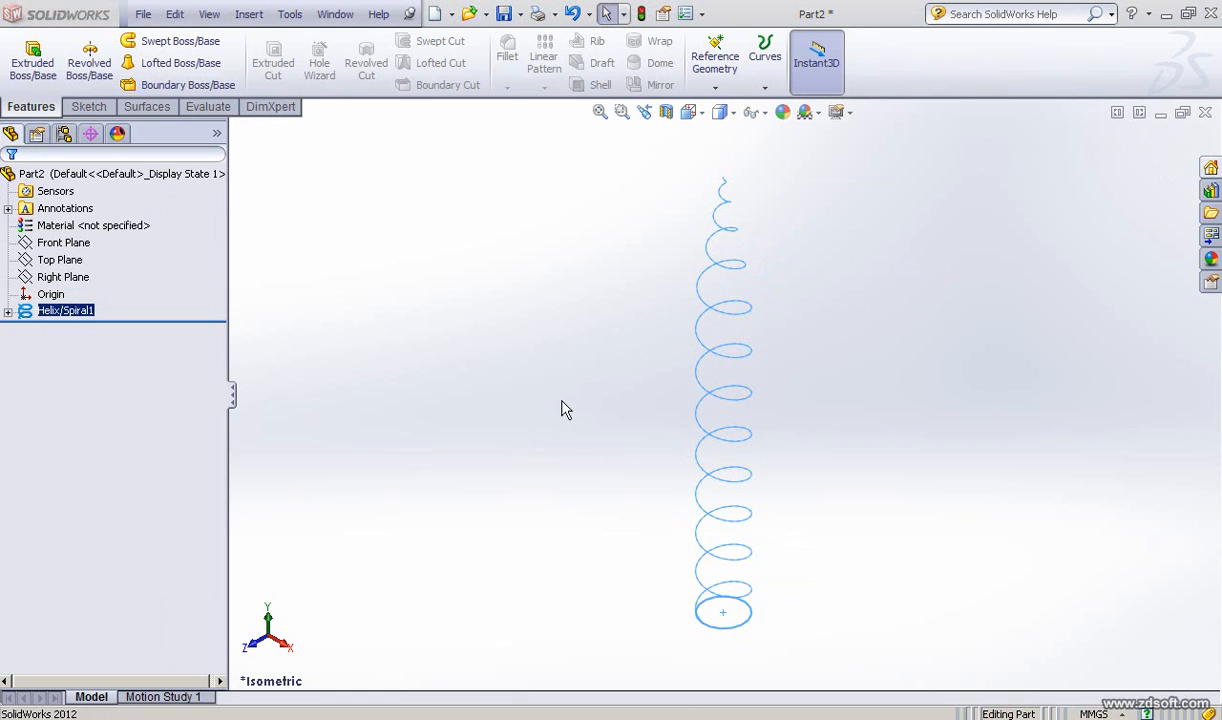
pyautogui.click(60, 260)
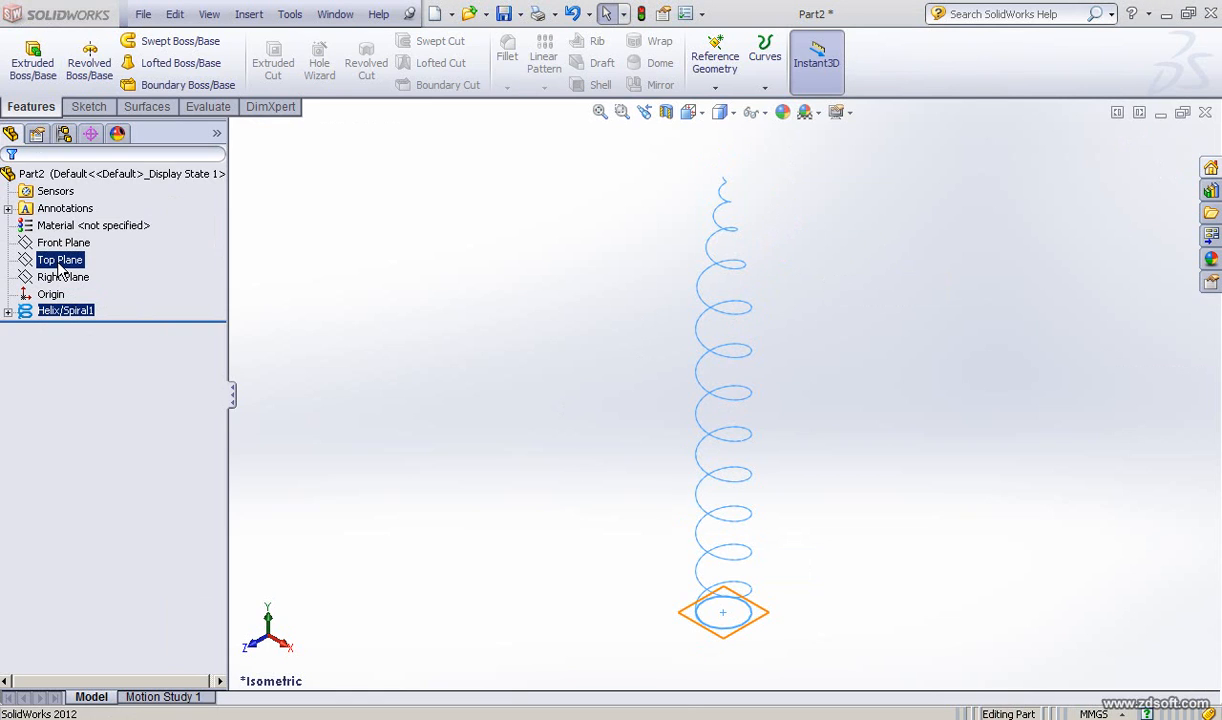
pyautogui.click(58, 277)
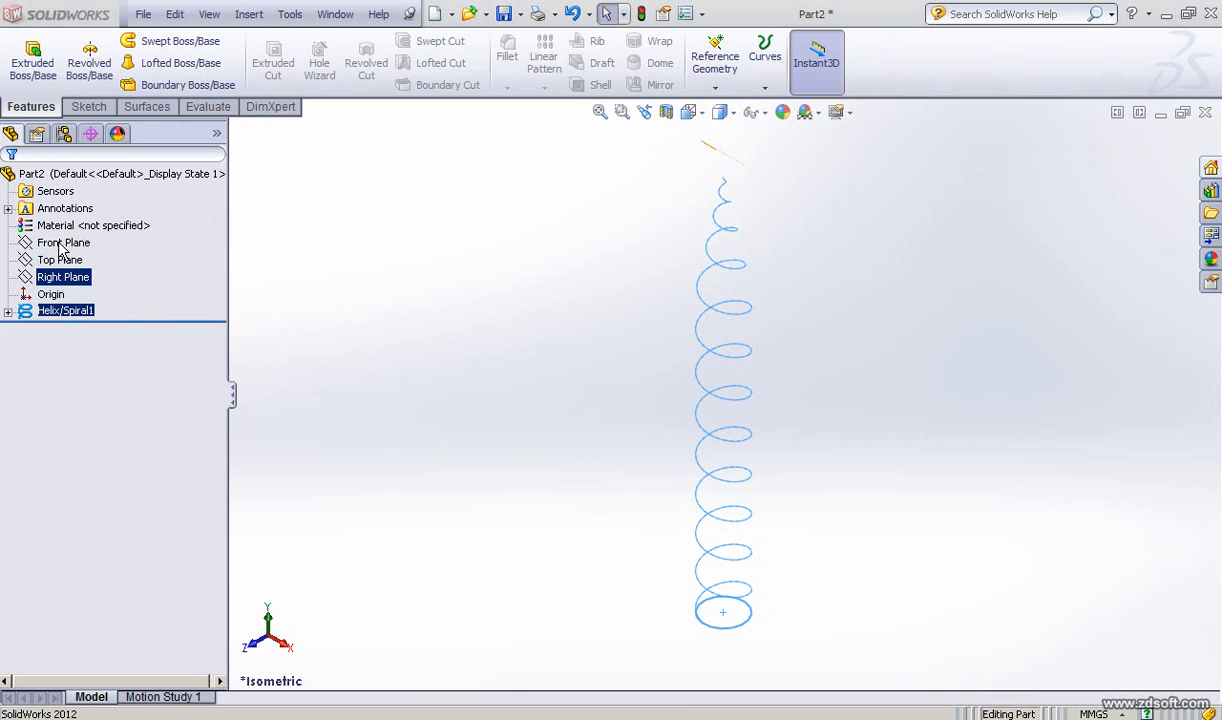
pyautogui.click(65, 244)
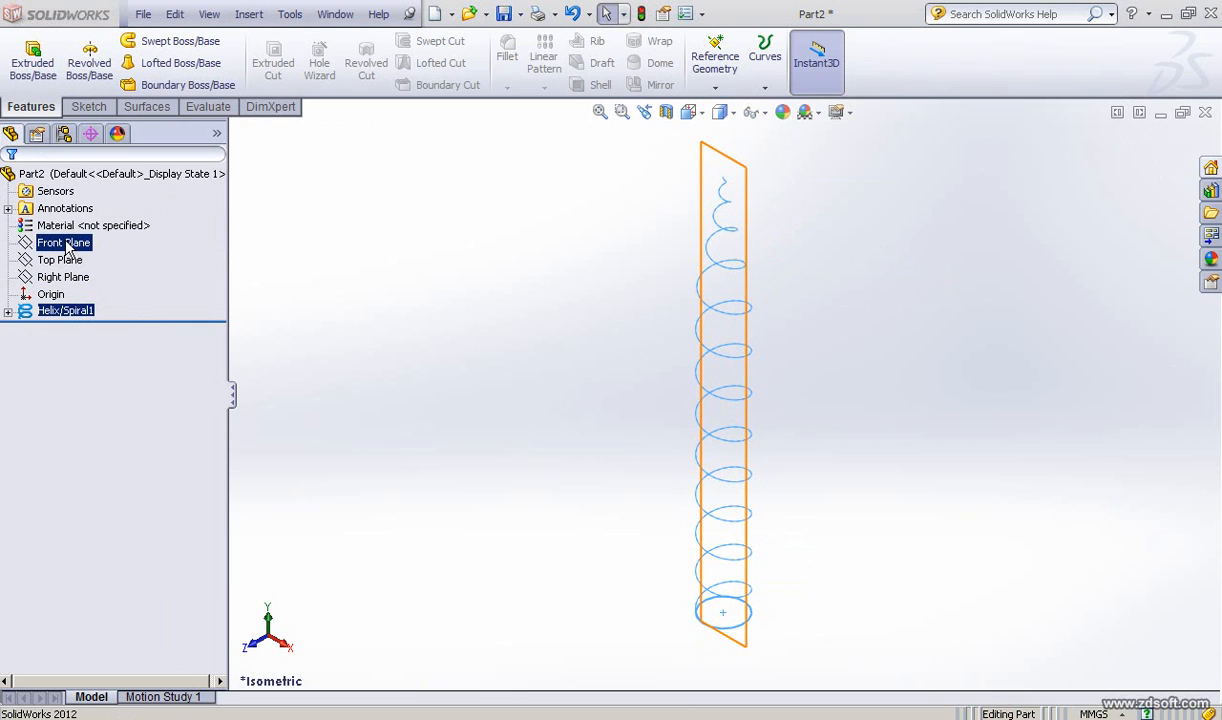
pyautogui.click(62, 279)
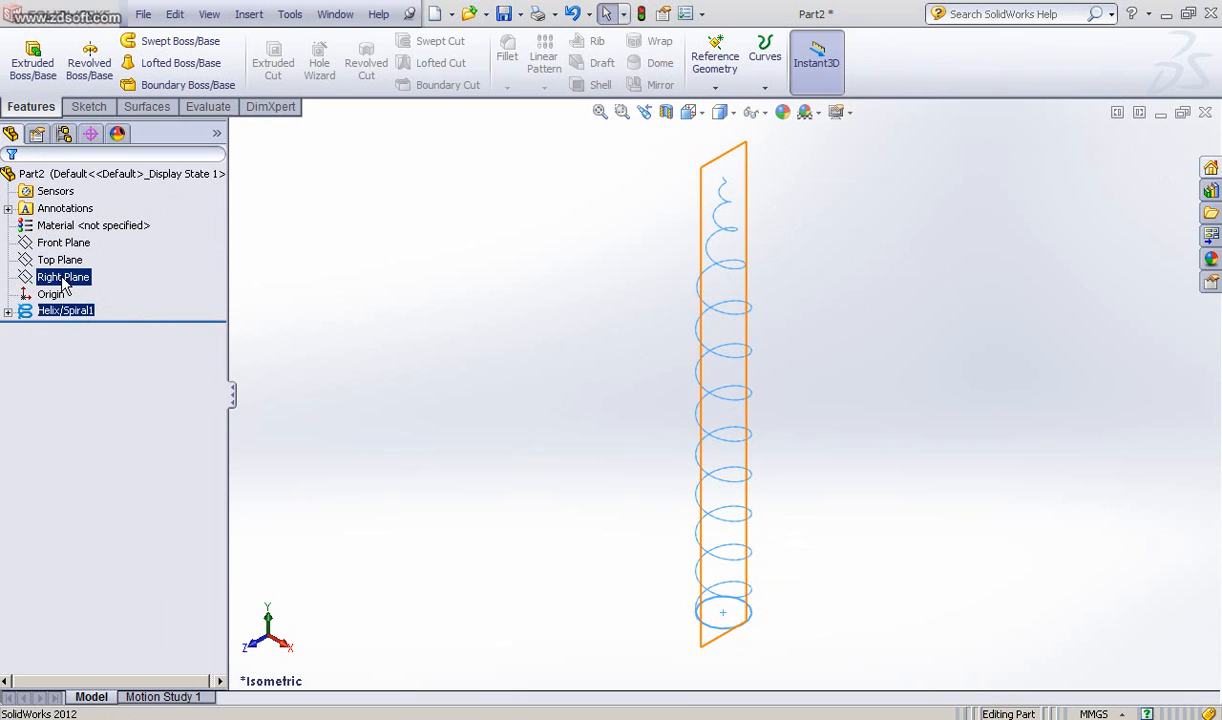
pyautogui.click(650, 540)
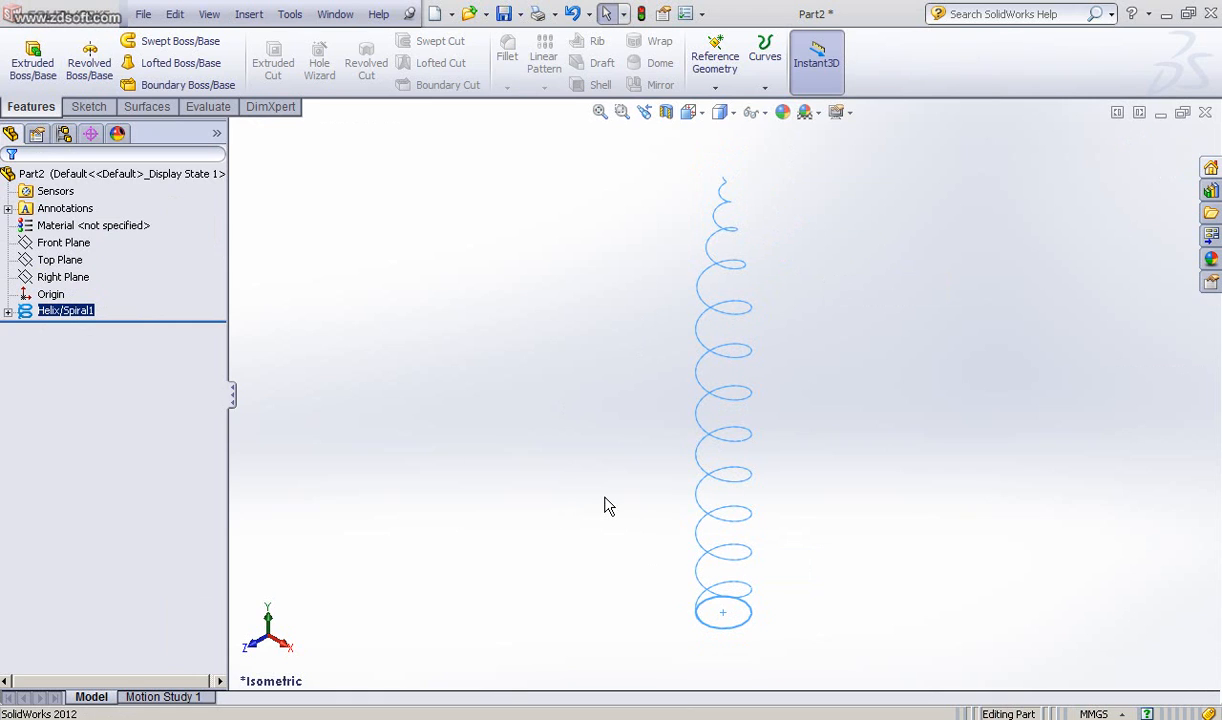
pyautogui.moveTo(604, 507); pyautogui.dragTo(632, 456, button='middle')
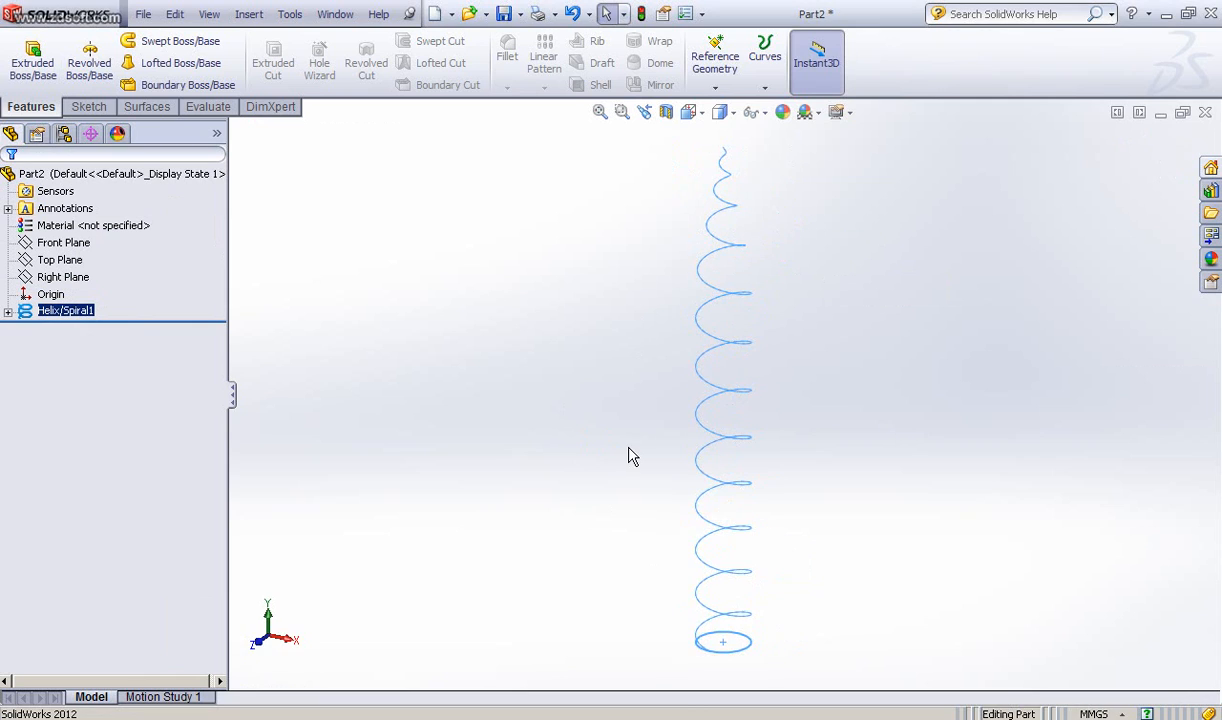
pyautogui.hotkey('ctrl', '7')
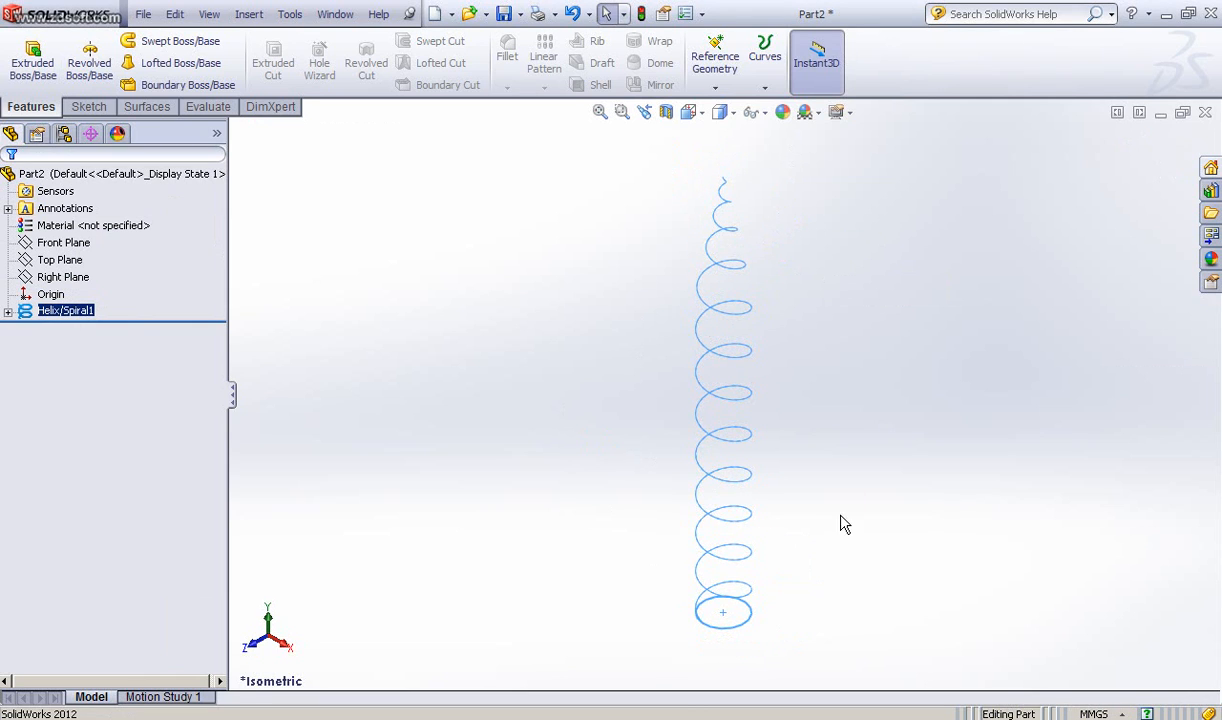
pyautogui.scroll(2, 840, 524)
pyautogui.scroll(2, 847, 571)
pyautogui.scroll(-10, 822, 345)
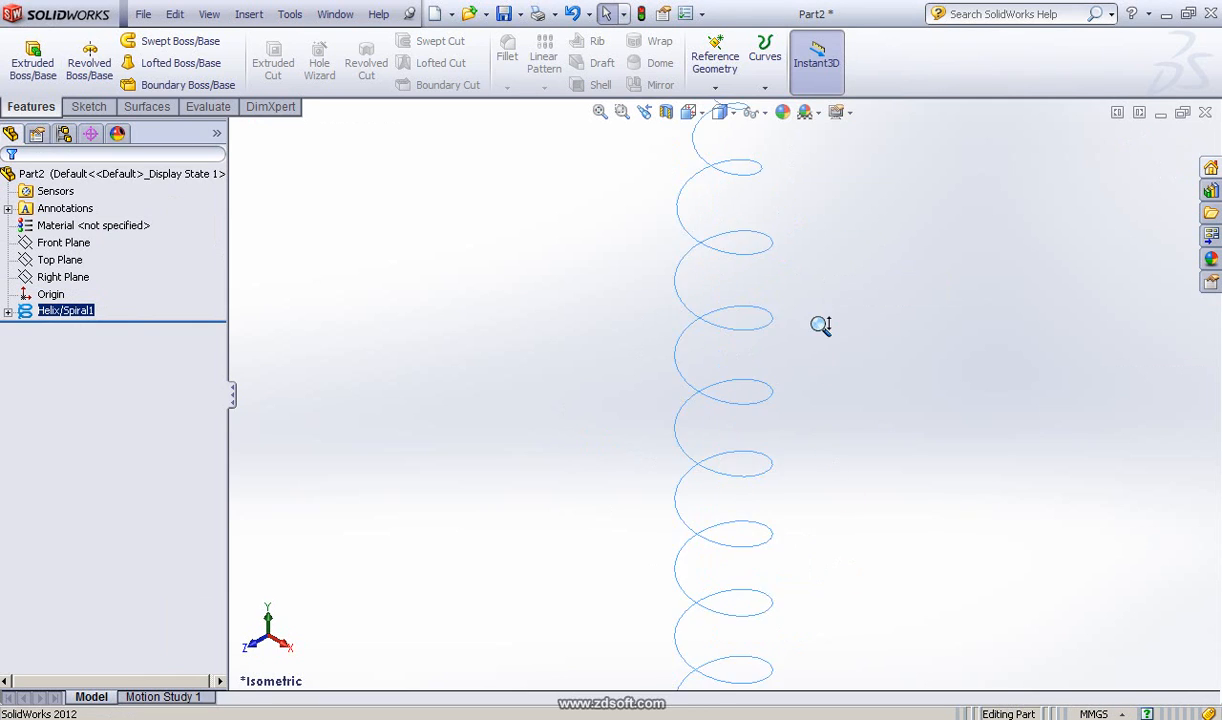
pyautogui.keyDown('ctrl'); pyautogui.moveTo(821, 327); pyautogui.dragTo(640, 198, button='middle'); pyautogui.keyUp('ctrl')
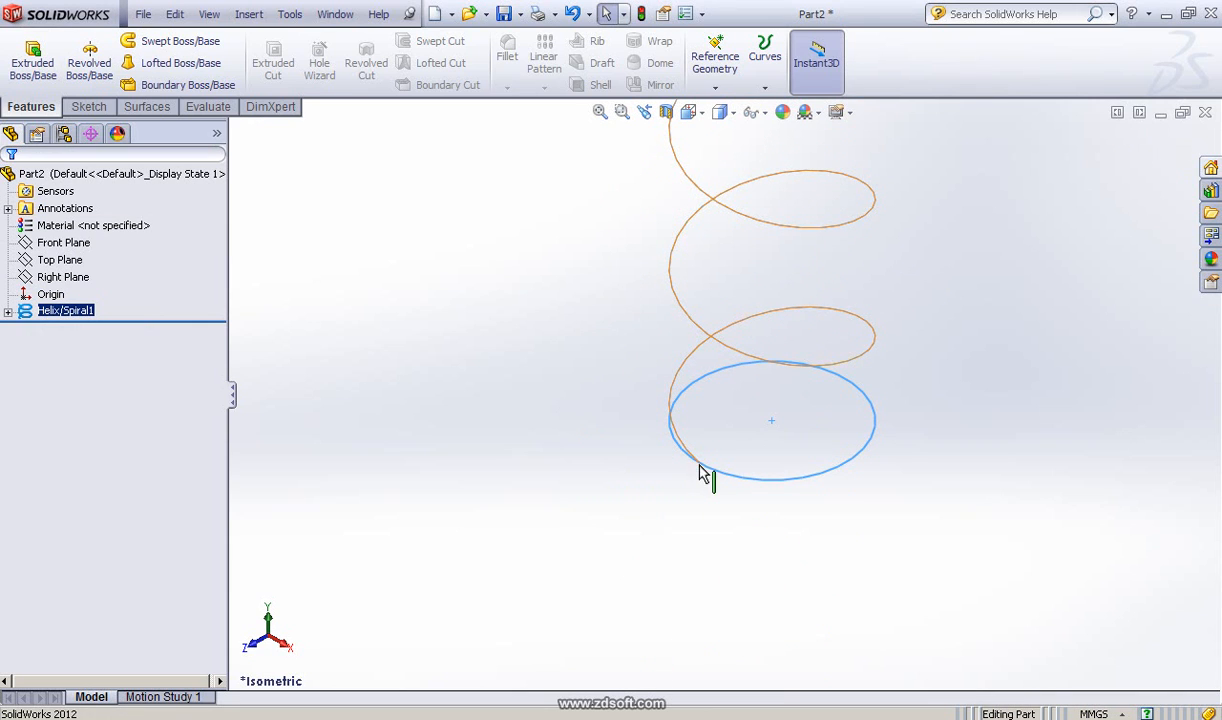
# Step: Start a new sketch on the Right Plane
pyautogui.click(60, 262)
pyautogui.click(63, 278)
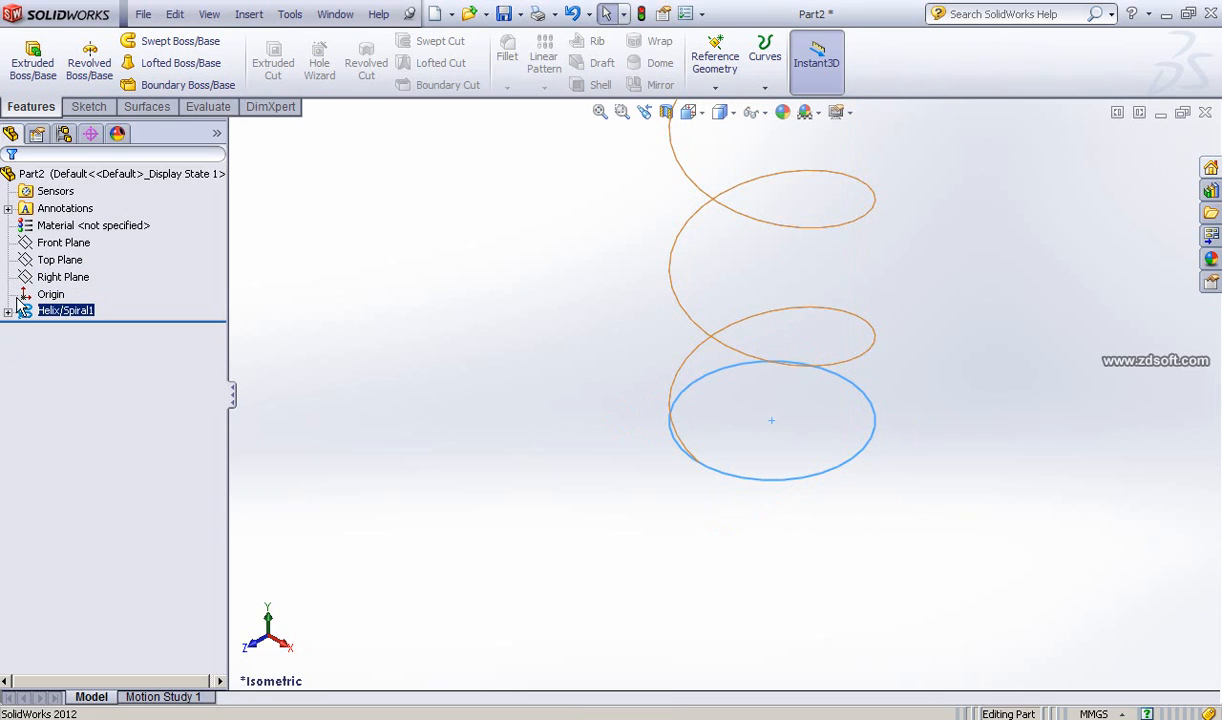
pyautogui.click(40, 277)
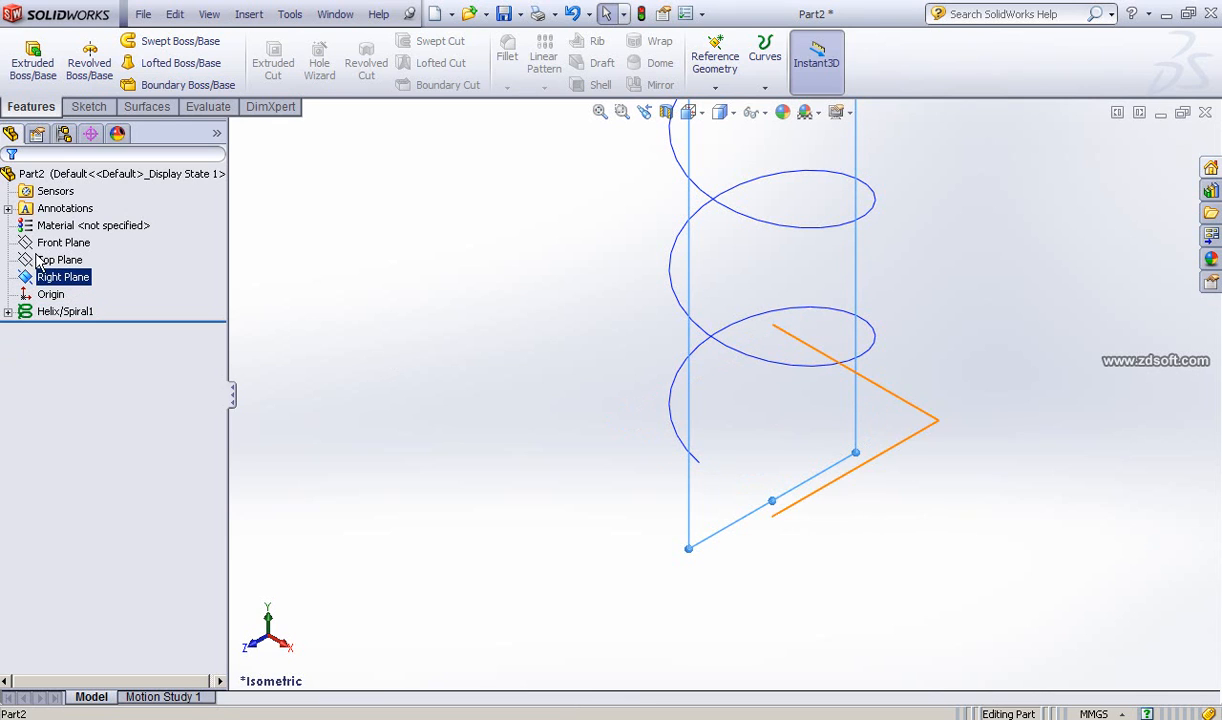
pyautogui.click(40, 250)
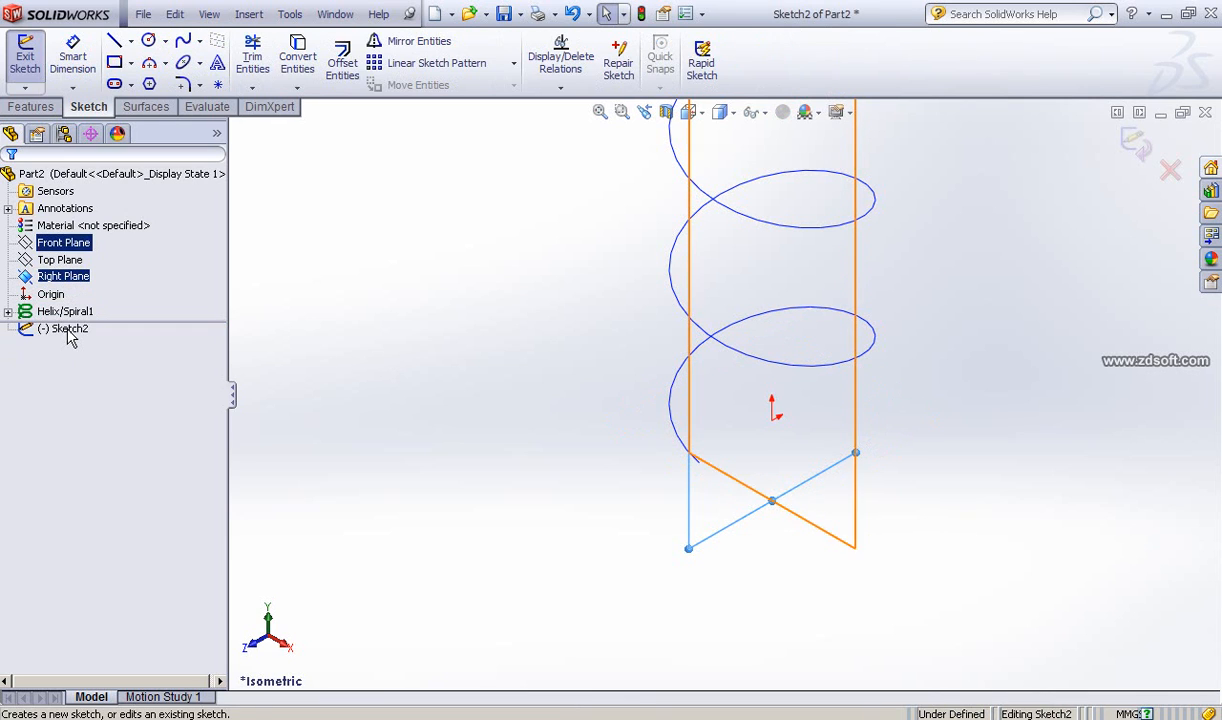
# Step: In the Right view, sketch a three-sided polygon with sides about 0.41 mm beside the helix's lower end
pyautogui.press('space')
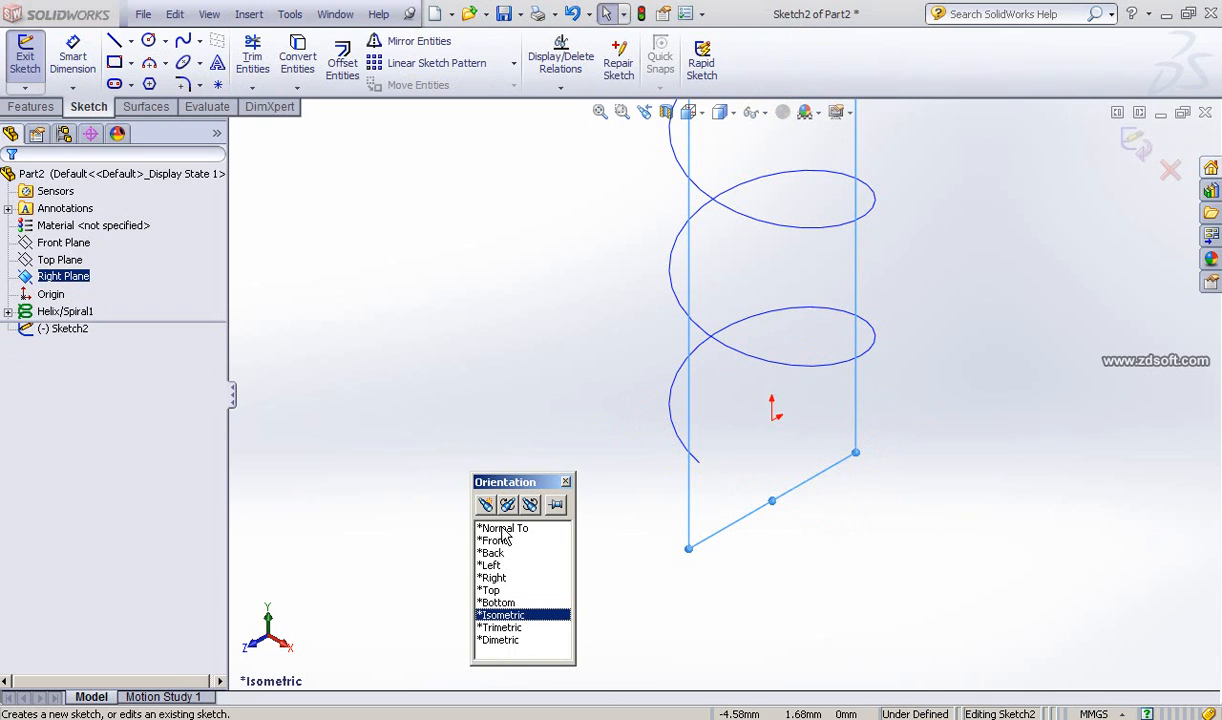
pyautogui.click(505, 529)
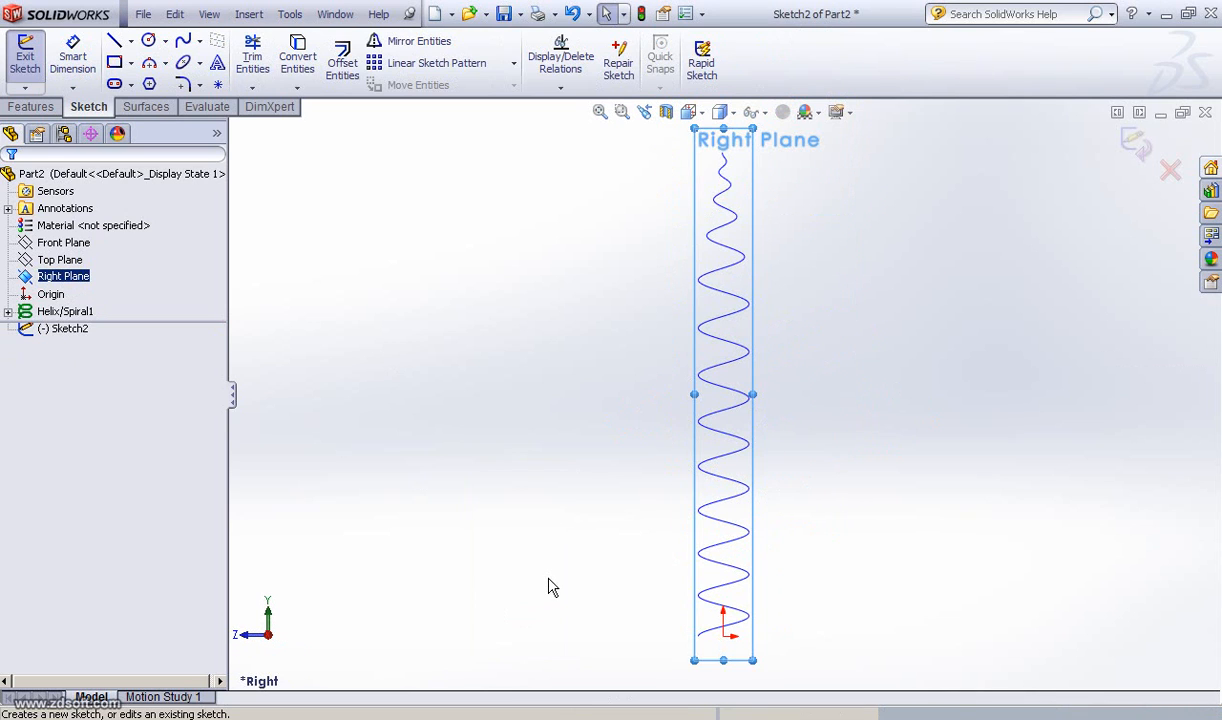
pyautogui.keyDown('ctrl'); pyautogui.moveTo(542, 480); pyautogui.dragTo(543, 405, button='middle'); pyautogui.keyUp('ctrl')
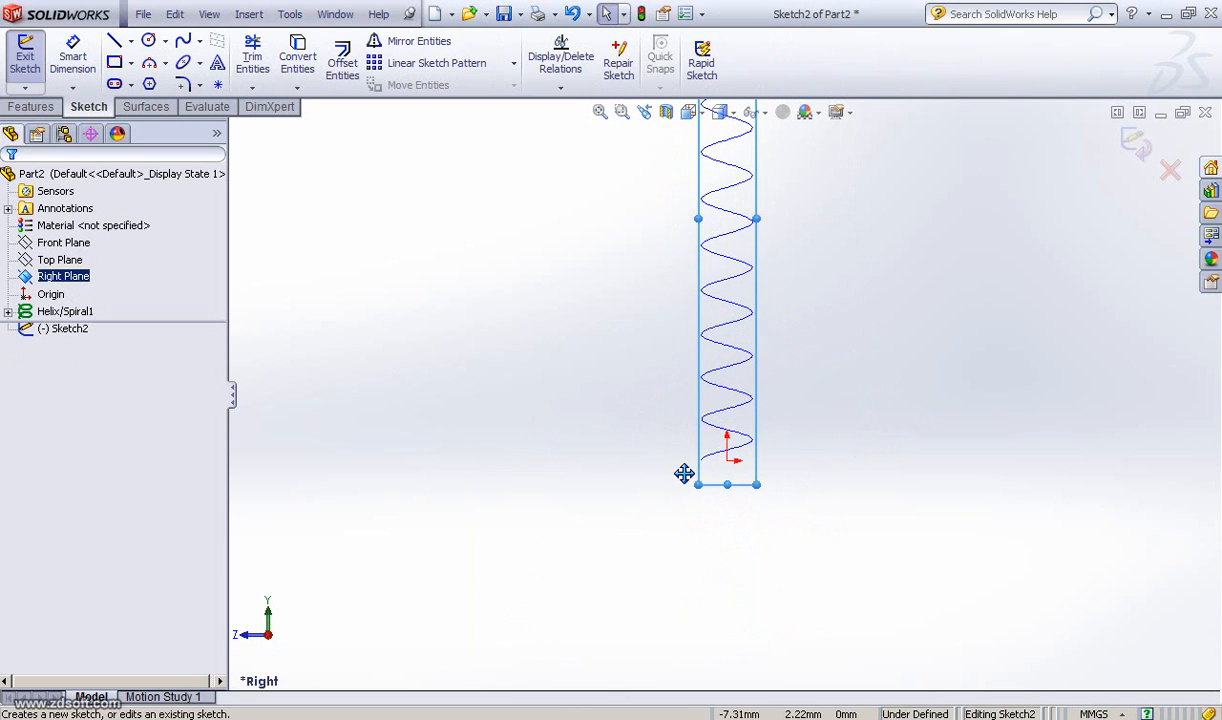
pyautogui.scroll(-6, 688, 483)
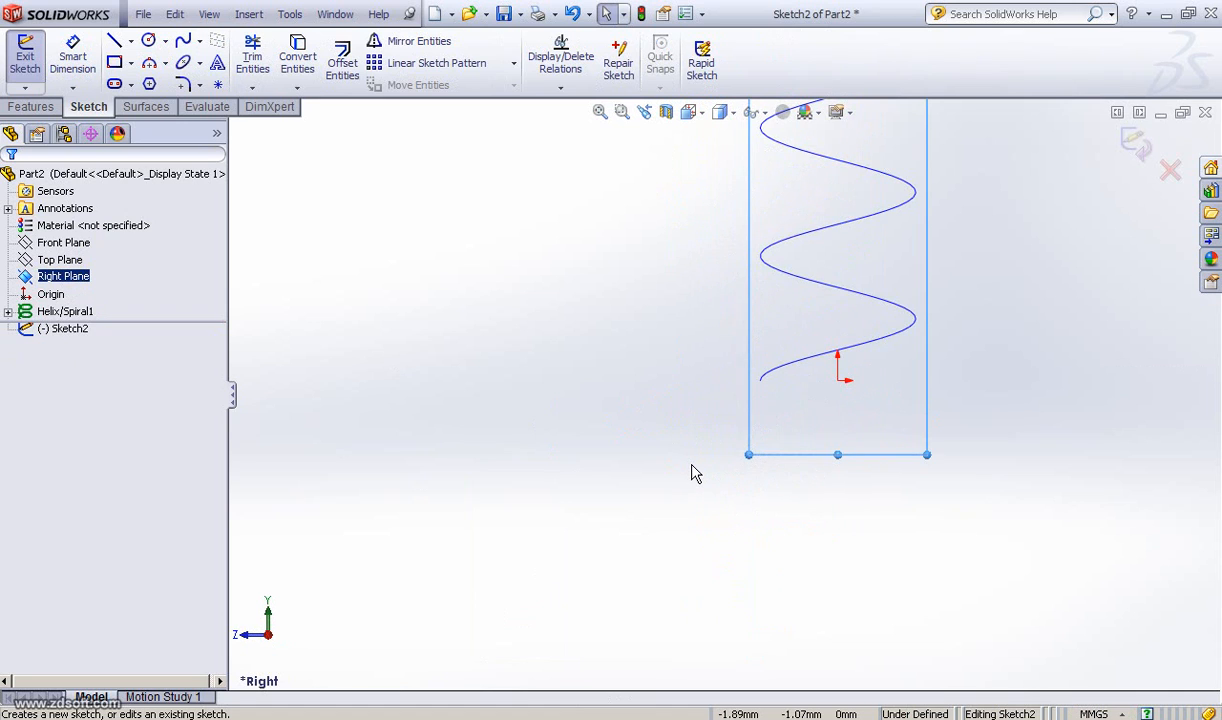
pyautogui.keyDown('ctrl'); pyautogui.moveTo(591, 485); pyautogui.dragTo(556, 507, button='middle'); pyautogui.keyUp('ctrl')
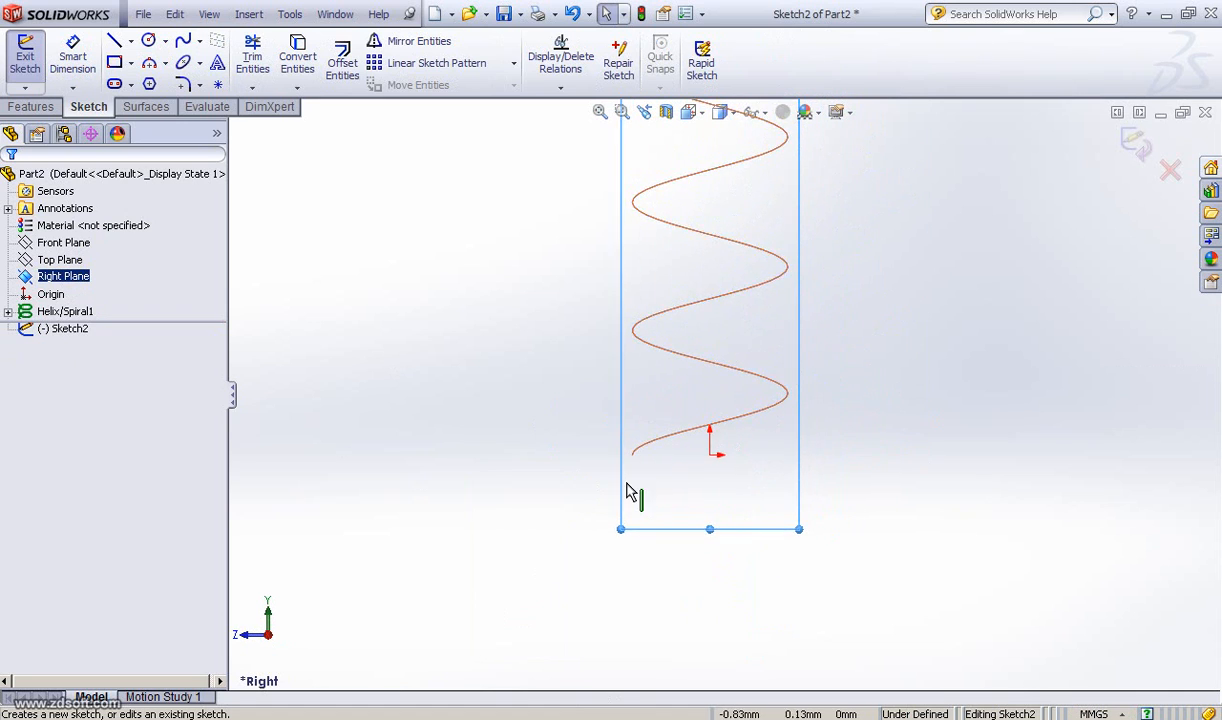
pyautogui.scroll(-4, 628, 490)
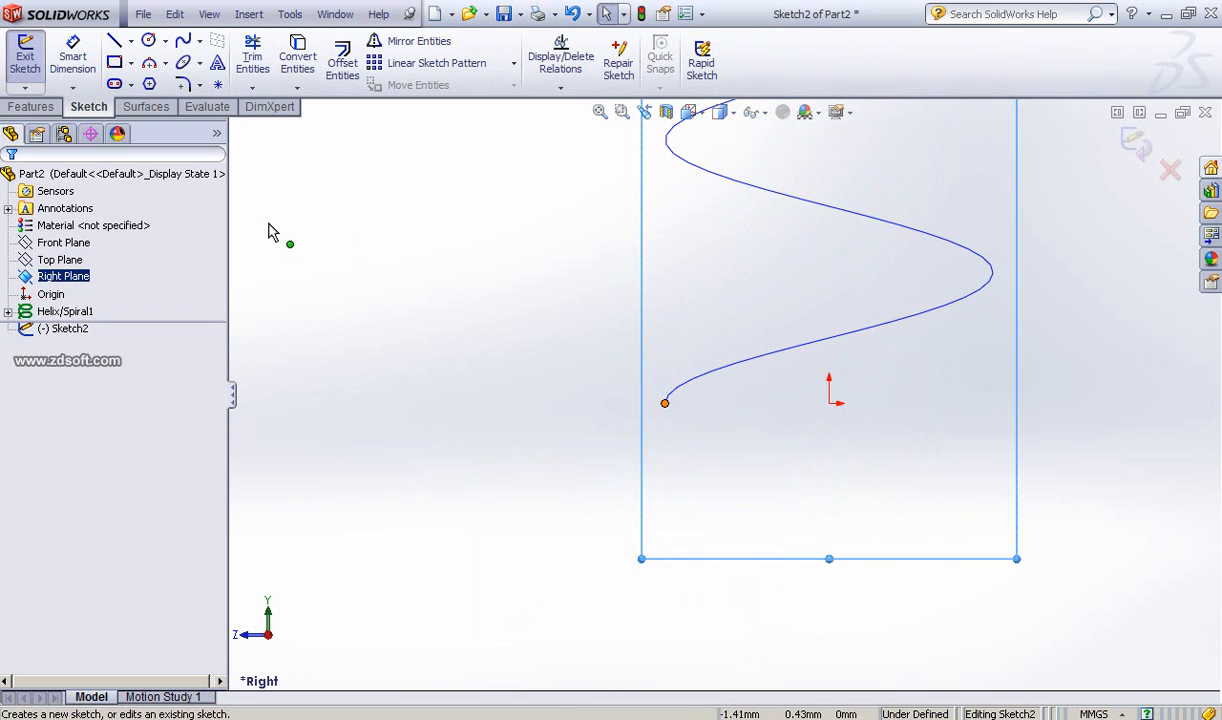
pyautogui.click(151, 86)
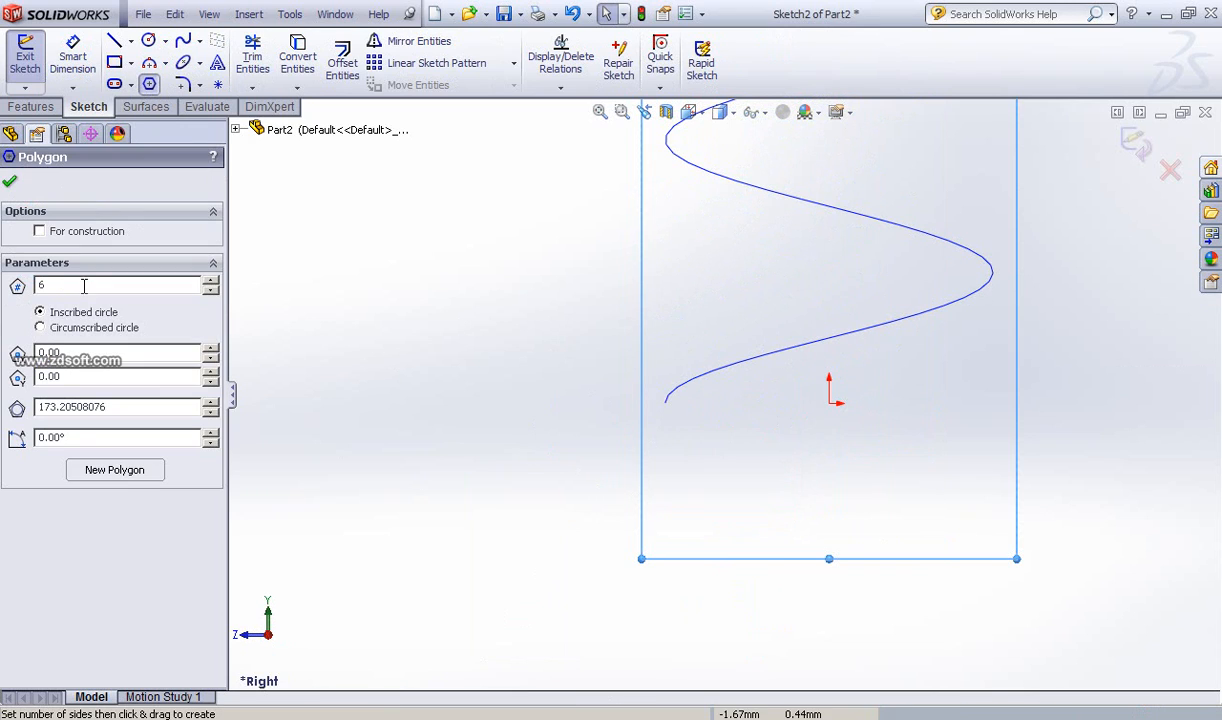
pyautogui.write('3')
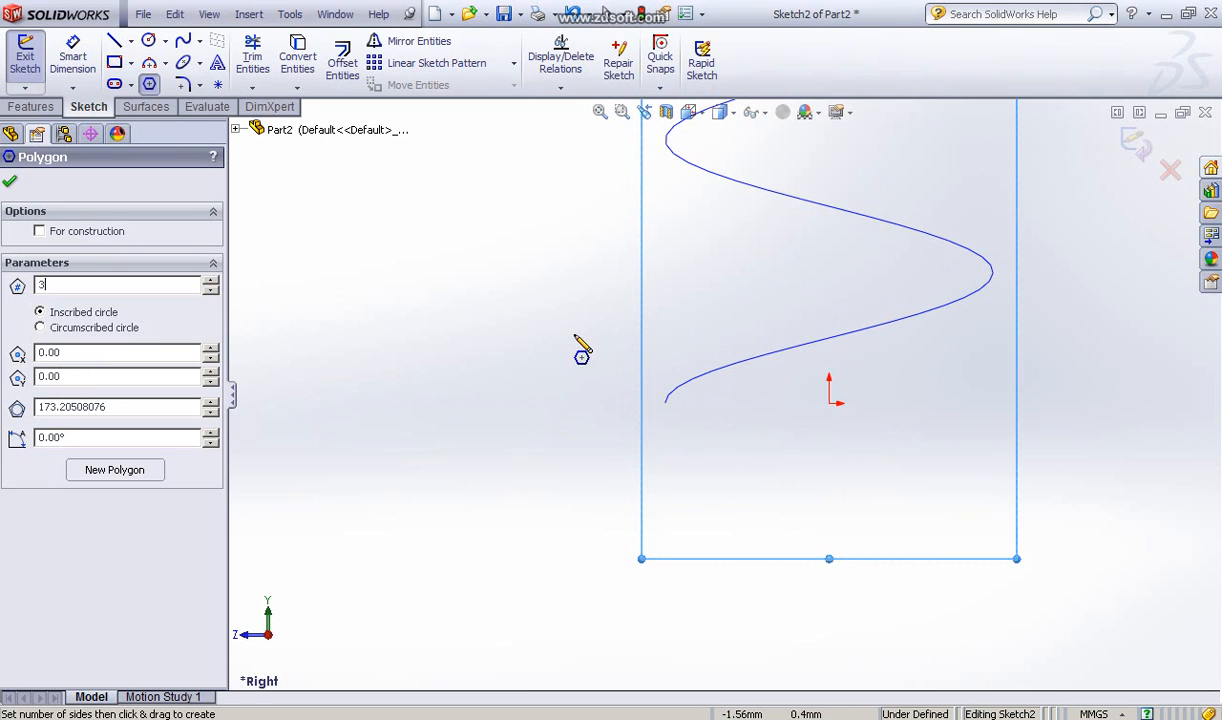
pyautogui.click(574, 328)
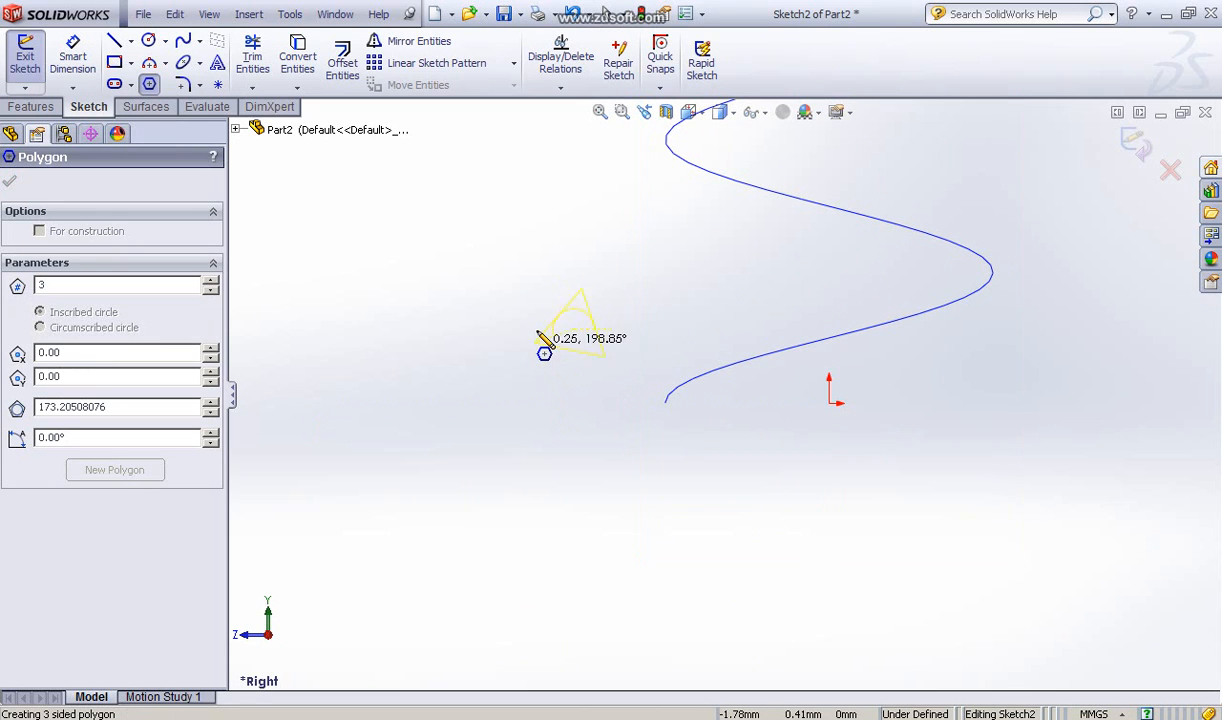
pyautogui.click(537, 330)
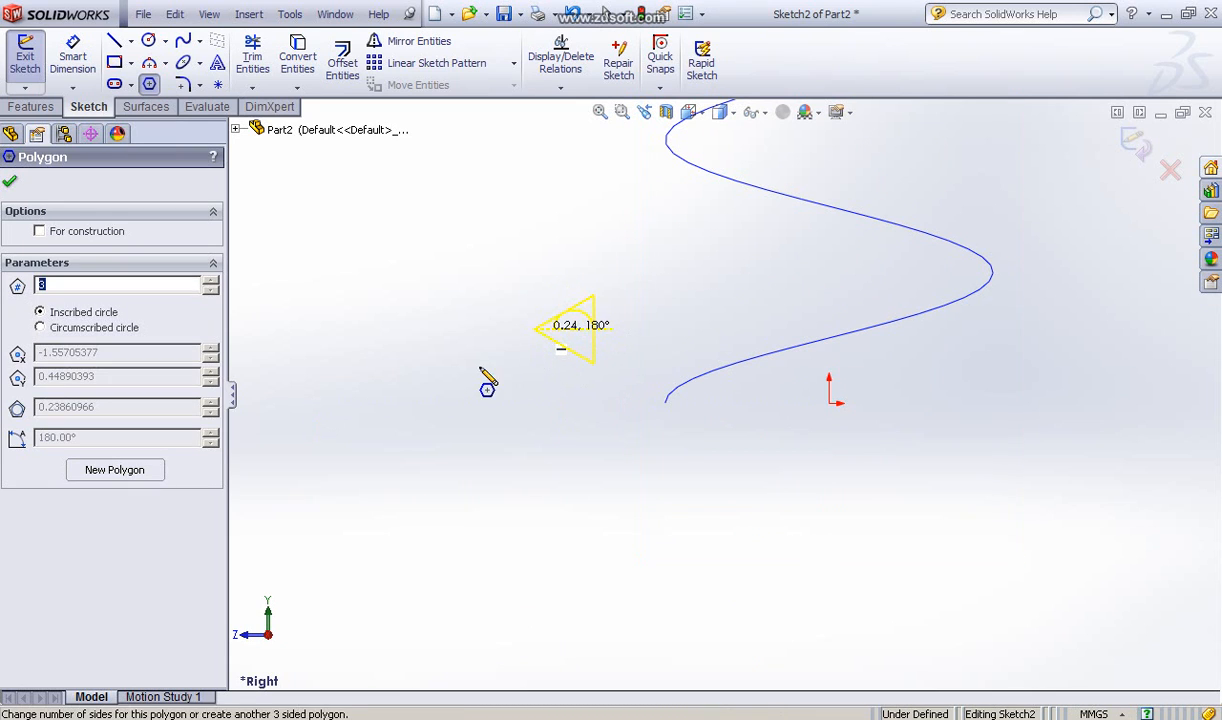
pyautogui.press('Escape')
# Step: Dimension the triangle's vertical side to 0.8 mm
pyautogui.click(68, 62)
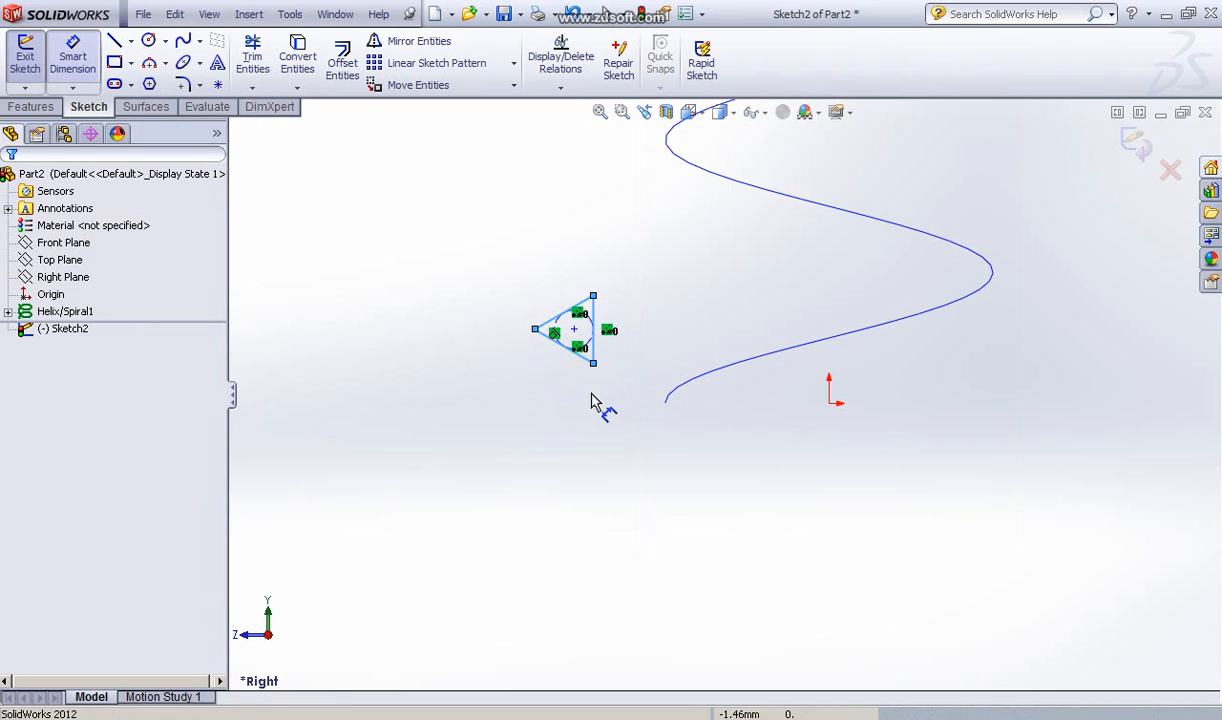
pyautogui.click(626, 322)
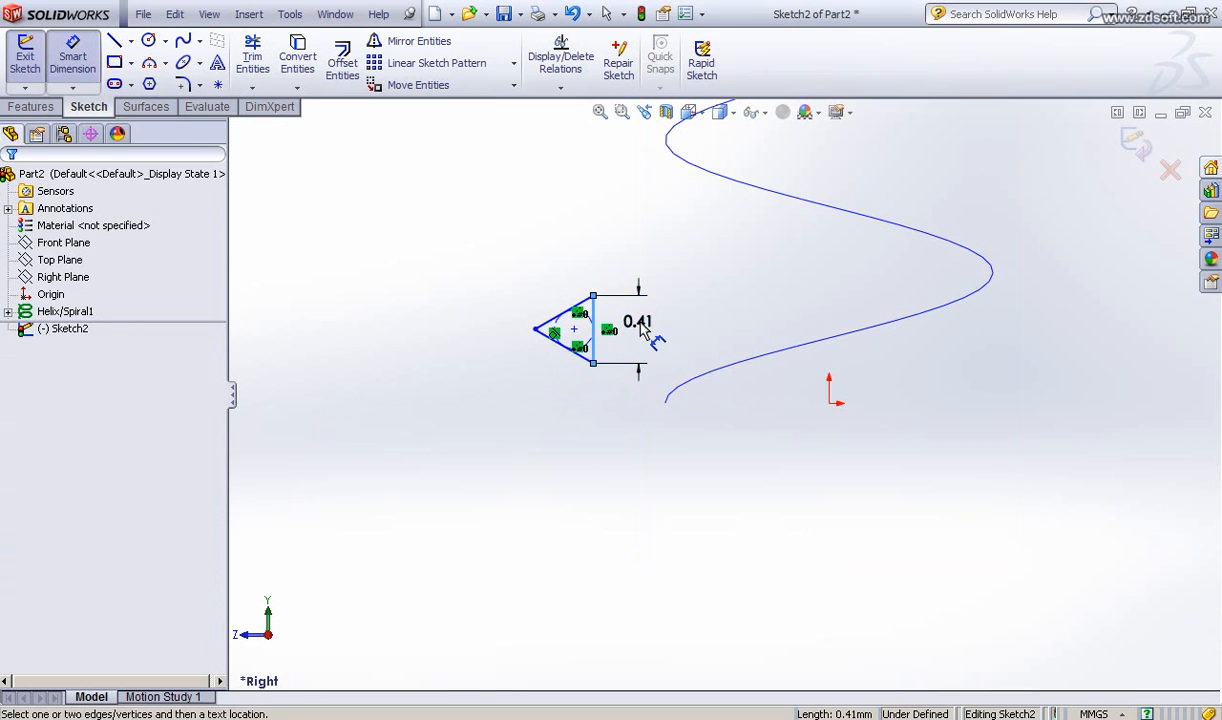
pyautogui.click(628, 343)
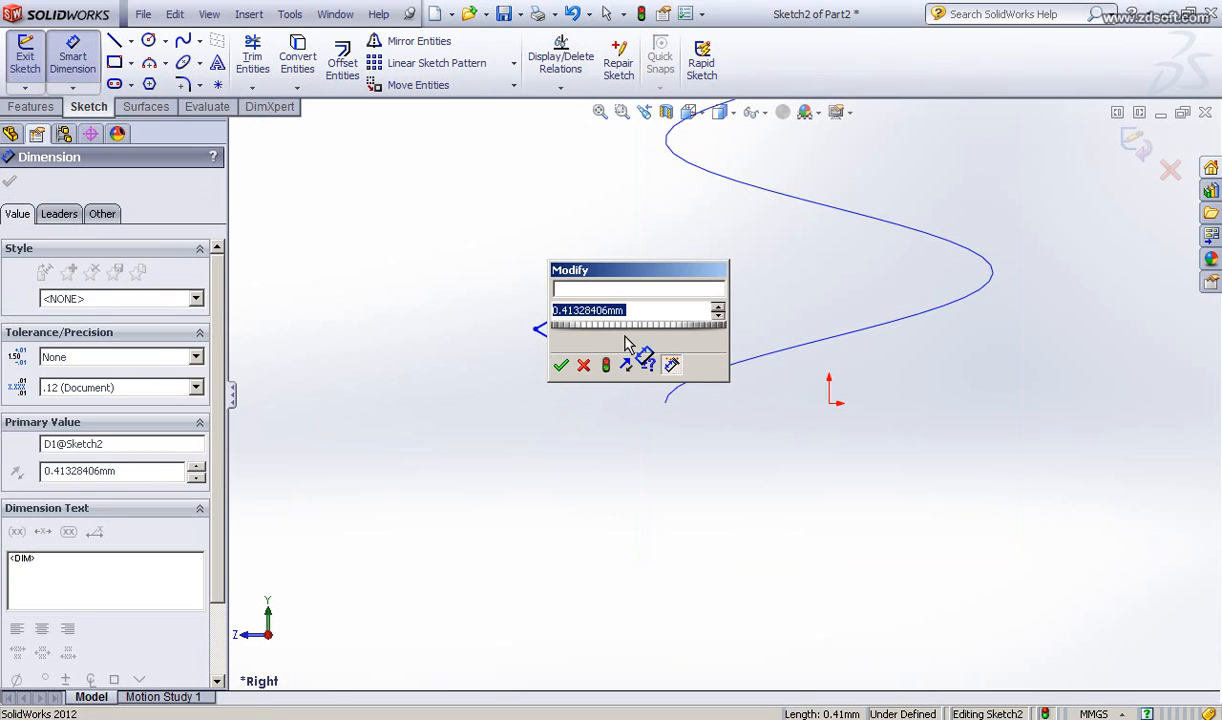
pyautogui.write('.')
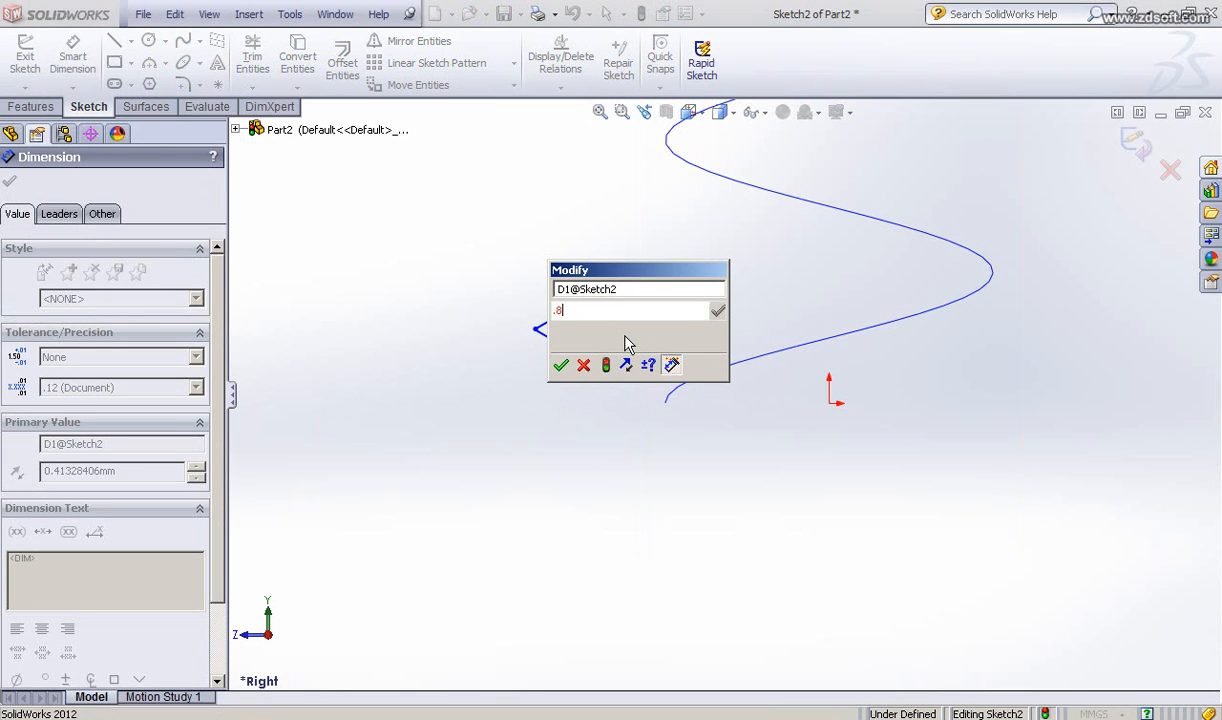
pyautogui.write('8')
pyautogui.press('Return')
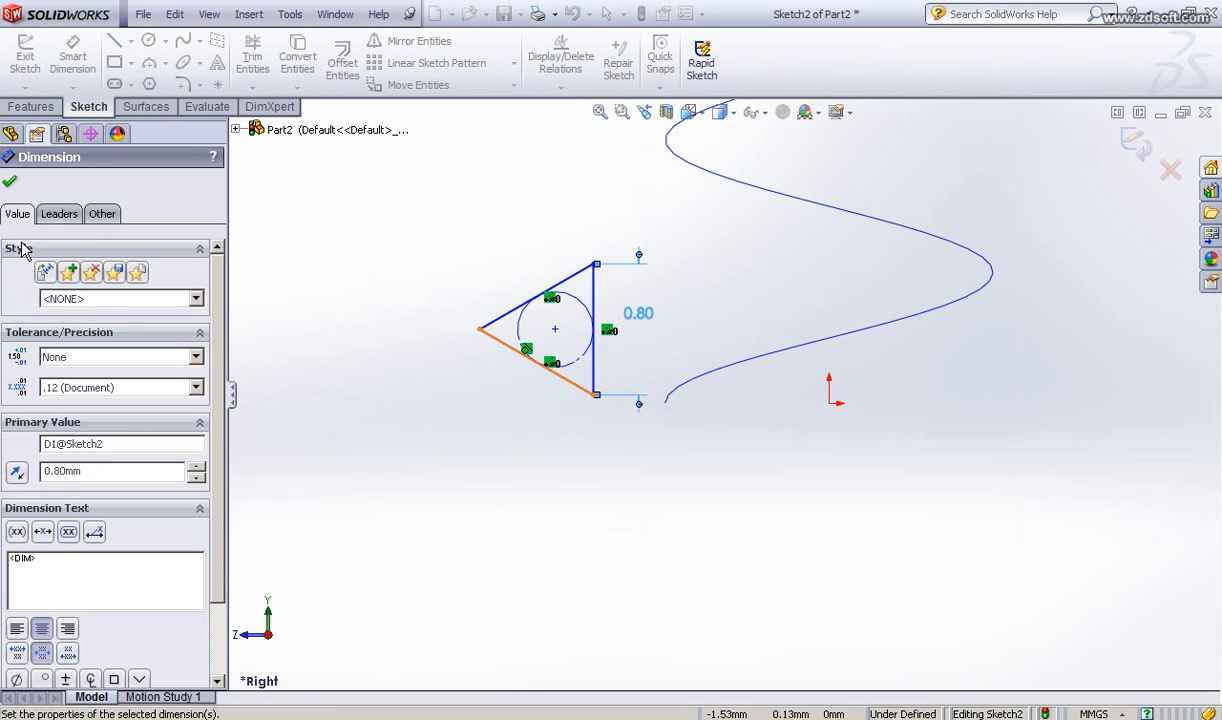
pyautogui.click(10, 181)
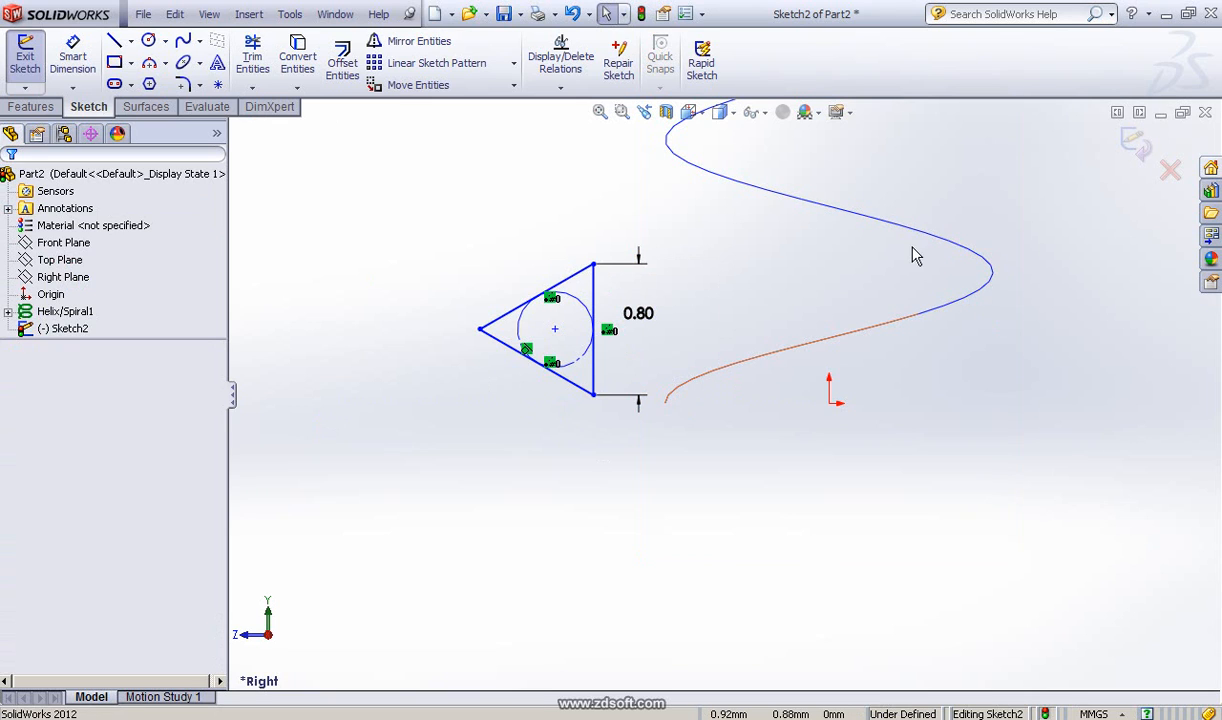
# Step: Add a Pierce relation between the midpoint of the triangle's vertical side and the helix
pyautogui.click(595, 297)
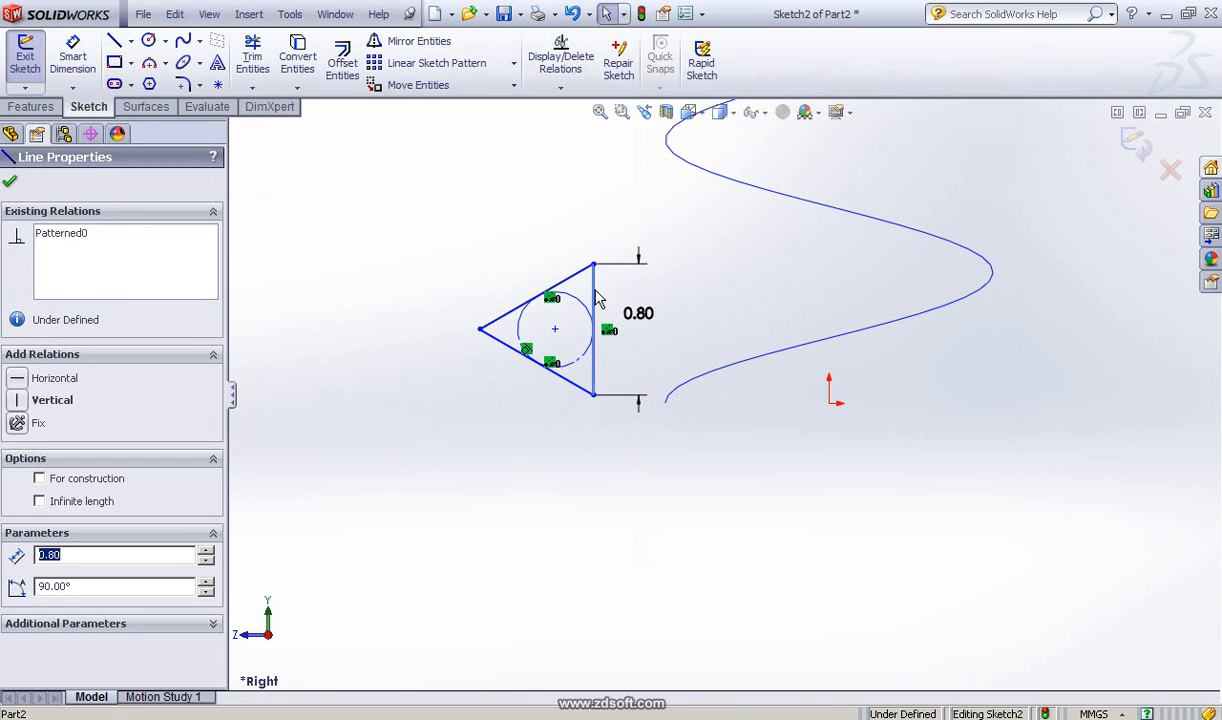
pyautogui.rightClick(596, 296)
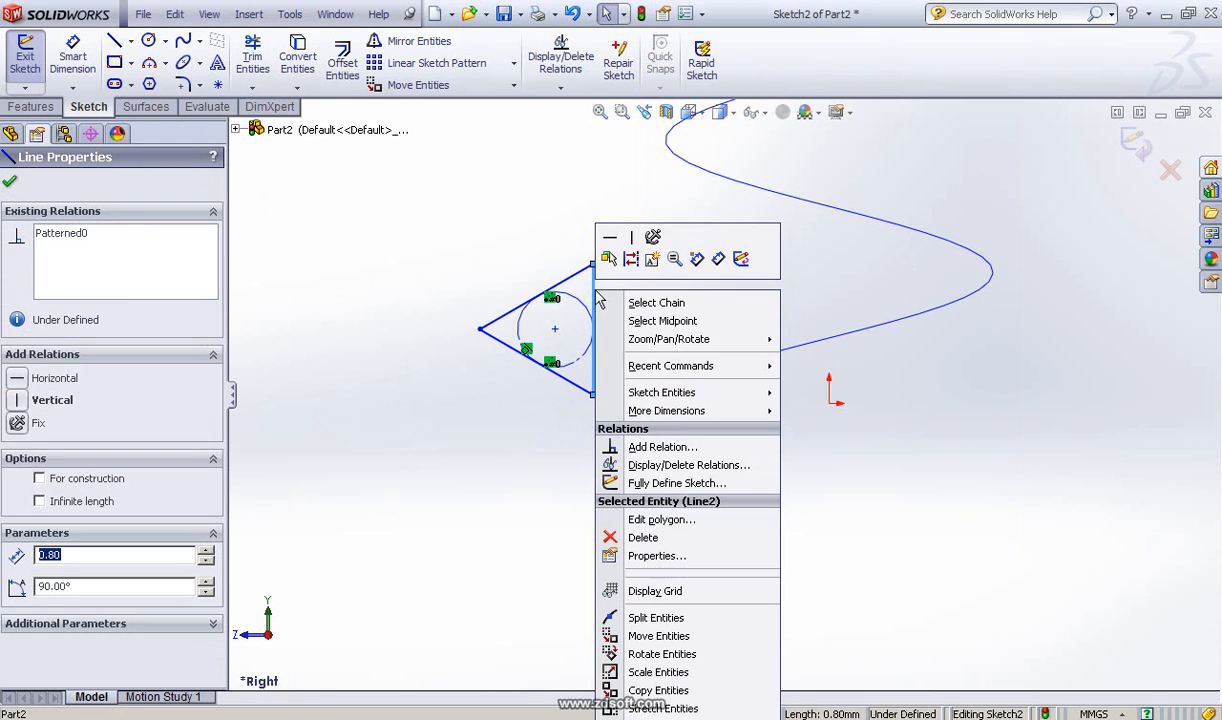
pyautogui.click(668, 327)
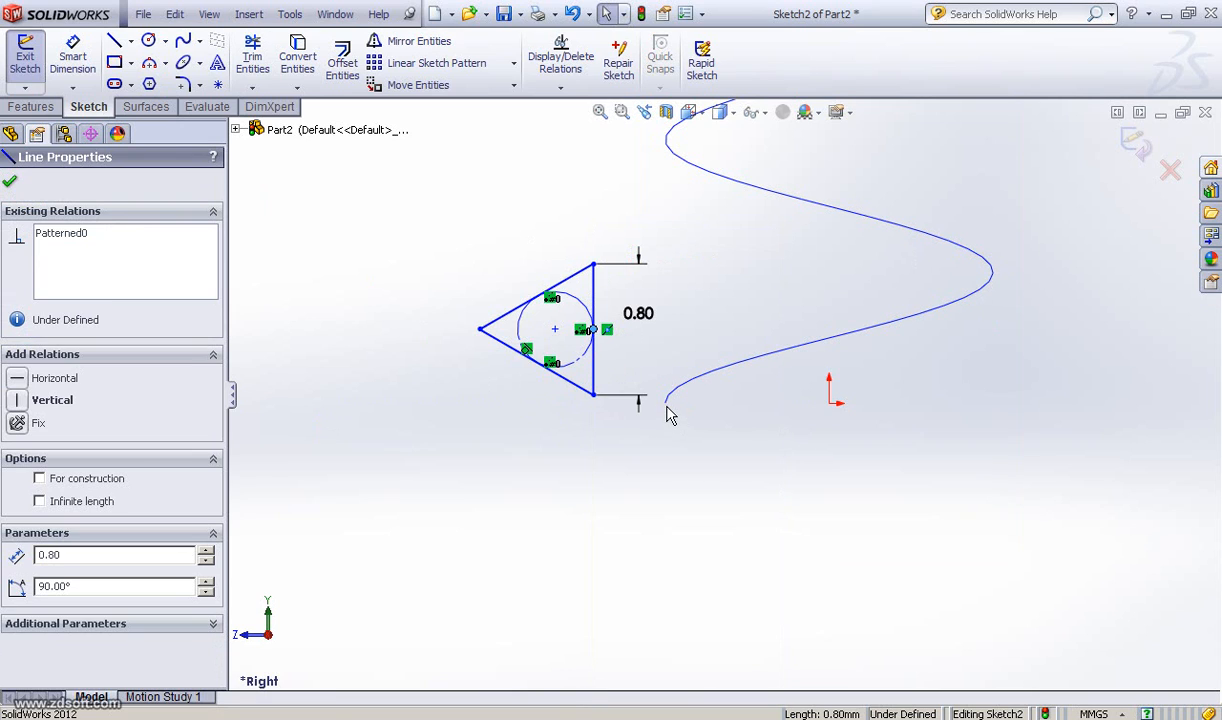
pyautogui.keyDown('ctrl'); pyautogui.click(747, 362); pyautogui.keyUp('ctrl')
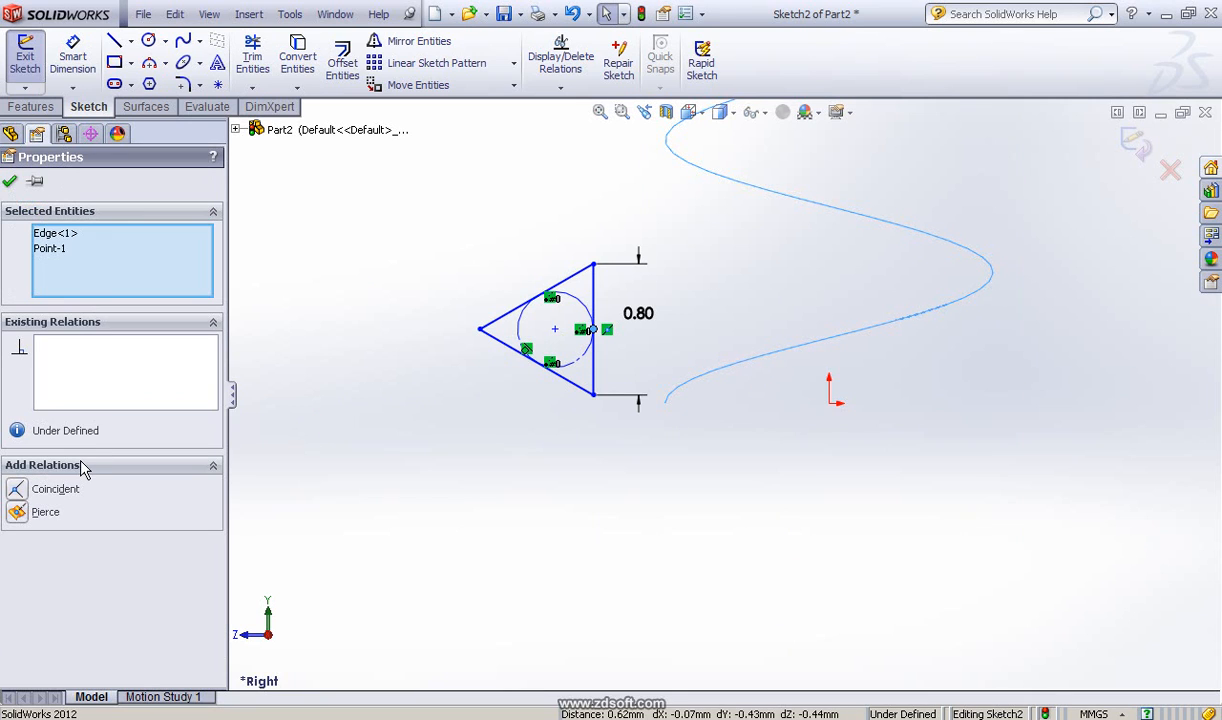
pyautogui.click(20, 517)
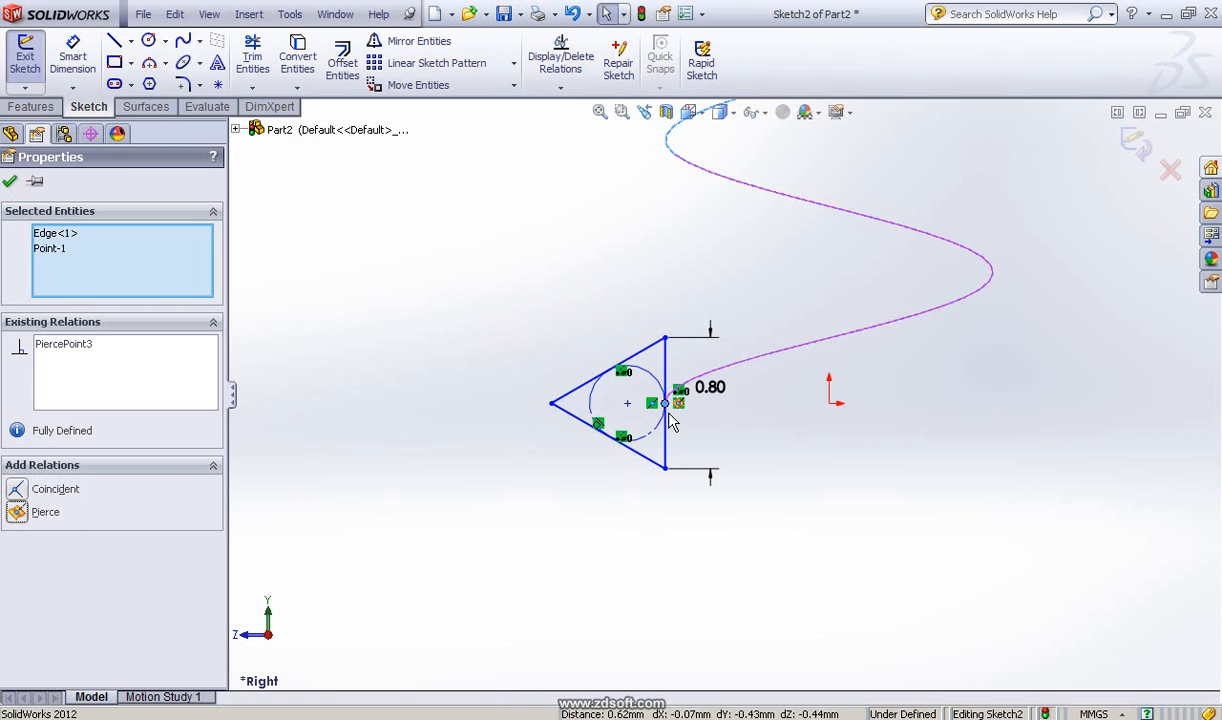
pyautogui.moveTo(533, 338)
pyautogui.mouseDown(button='middle')
pyautogui.moveTo(523, 322)
pyautogui.moveTo(545, 338)
pyautogui.mouseUp(button='middle')
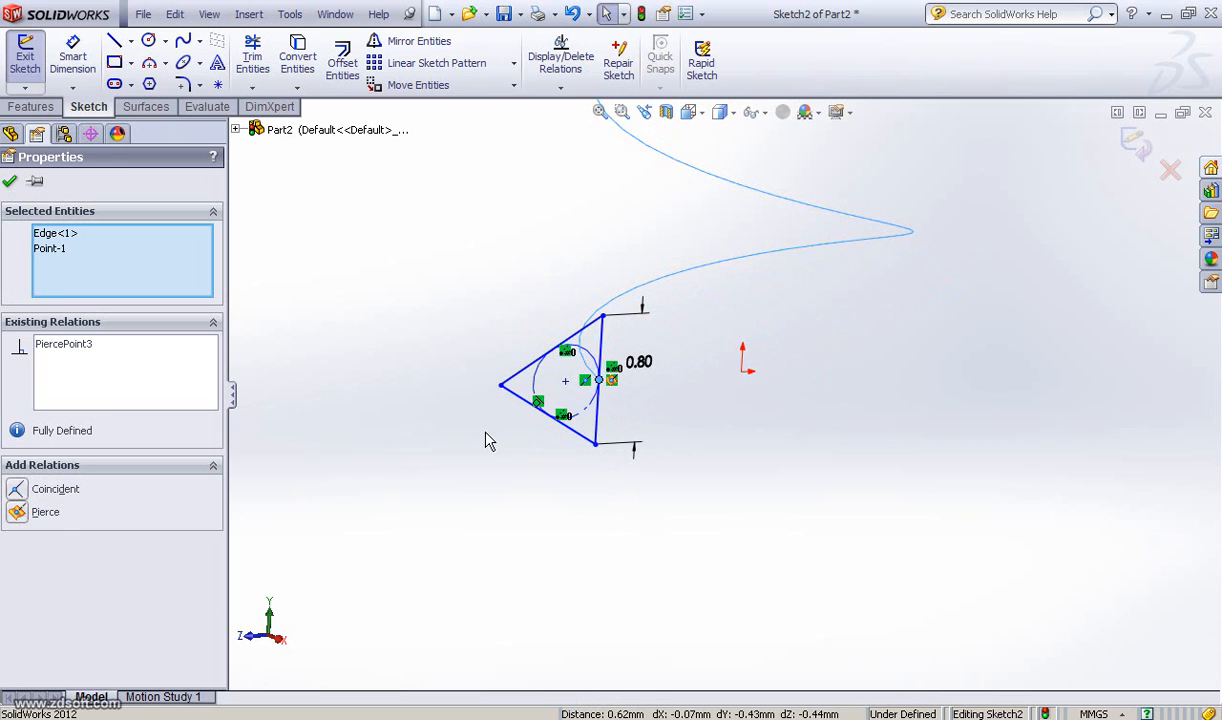
pyautogui.scroll(2, 485, 433)
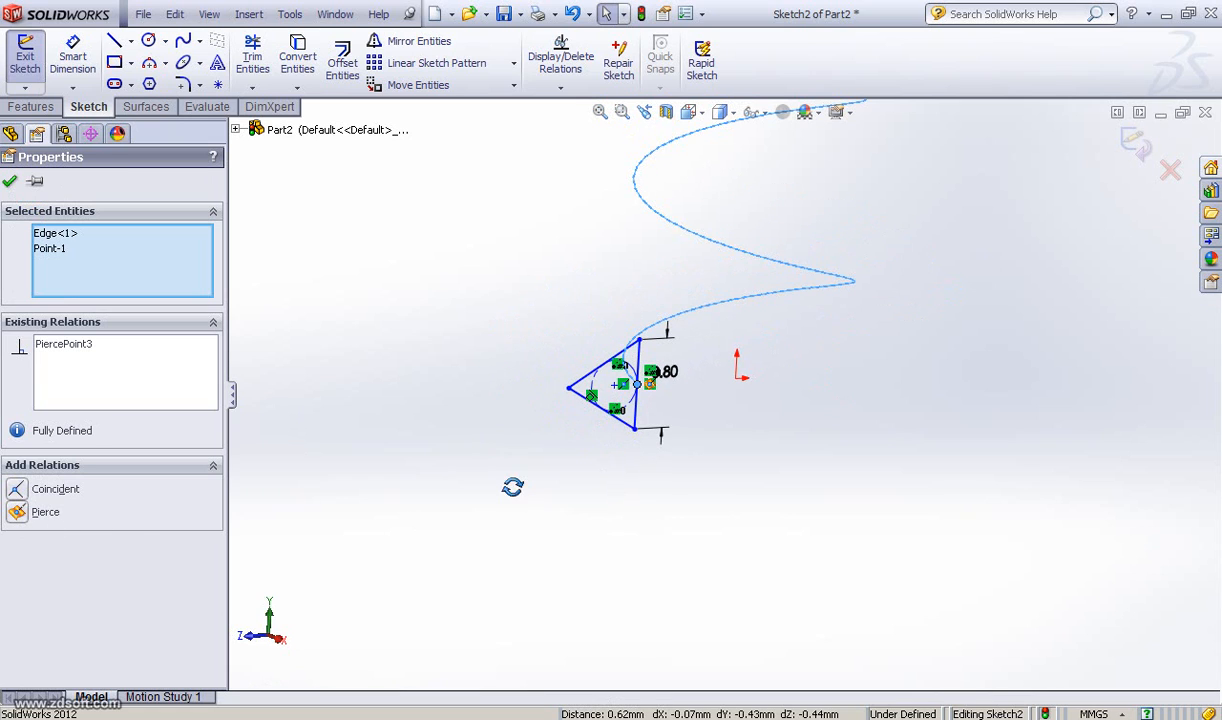
pyautogui.moveTo(513, 487); pyautogui.dragTo(503, 487, button='middle')
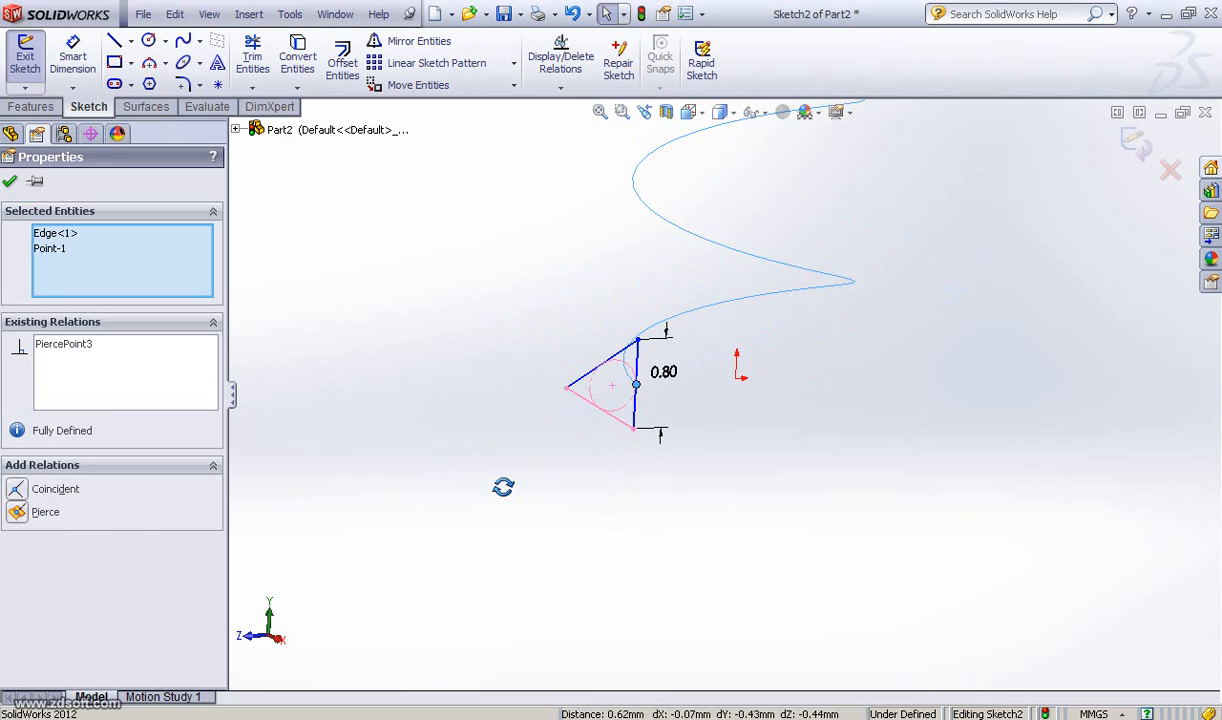
pyautogui.click(10, 182)
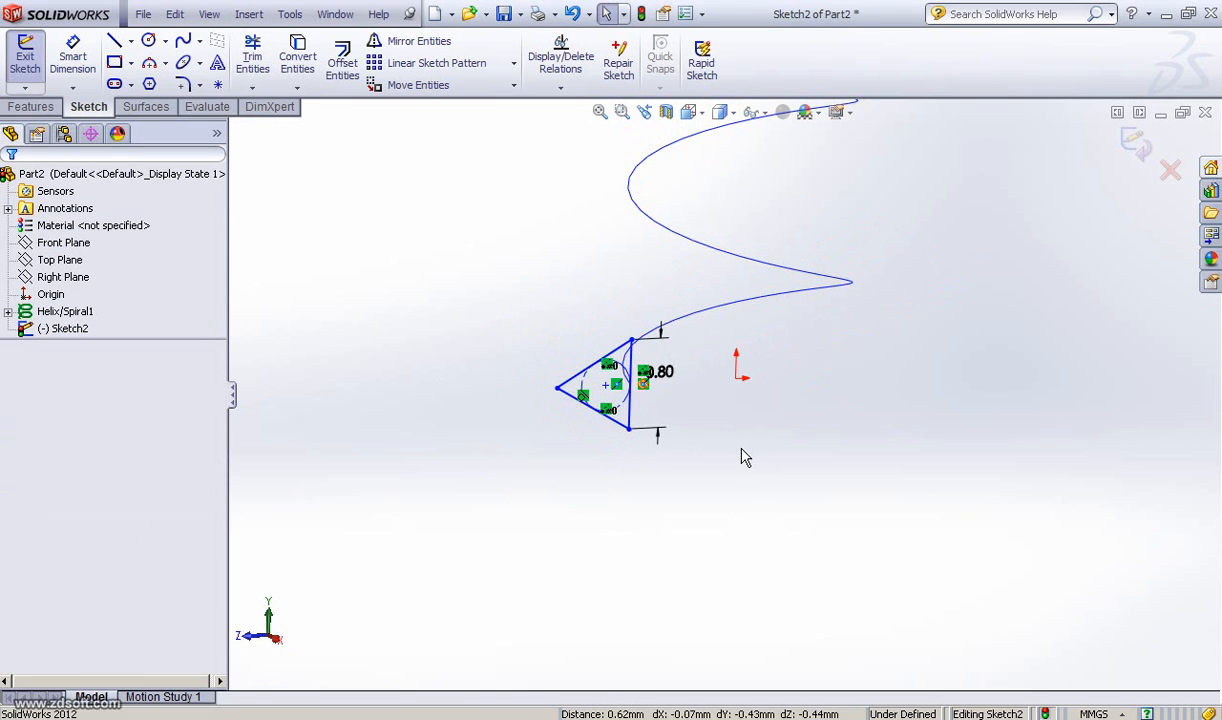
# Step: Exit the triangle profile sketch
pyautogui.scroll(2, 745, 457)
pyautogui.scroll(2, 712, 428)
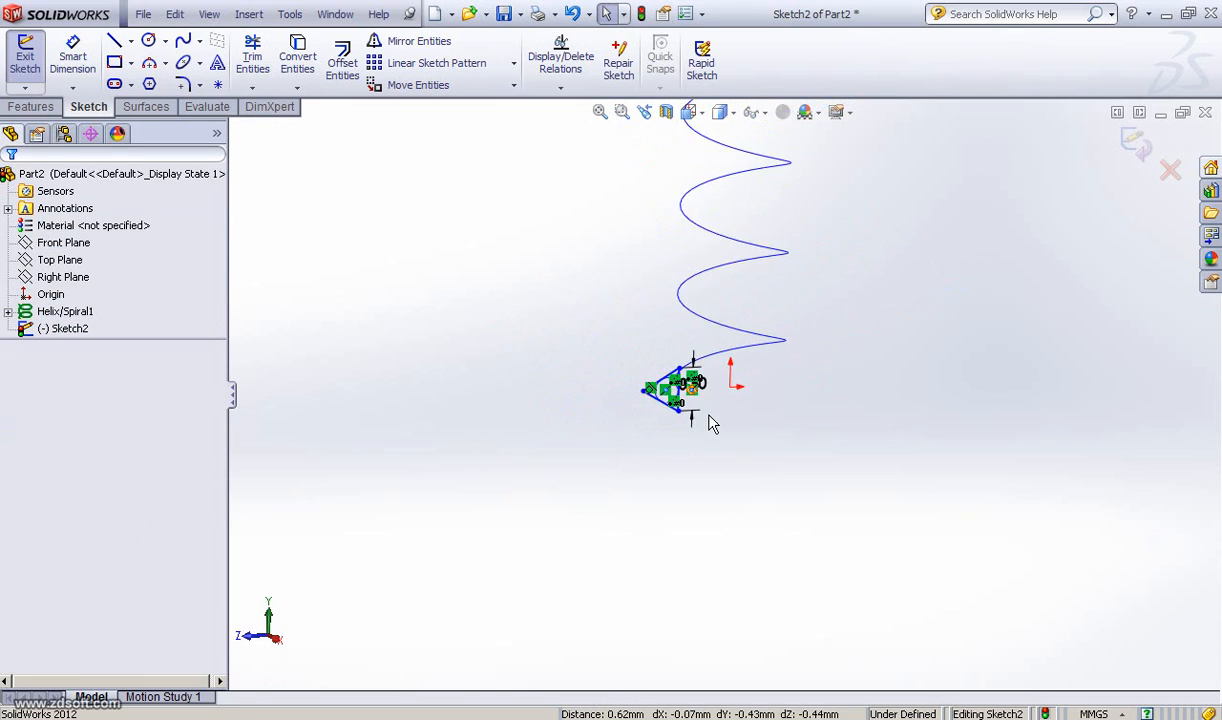
pyautogui.moveTo(584, 467)
pyautogui.keyDown('ctrl'); pyautogui.mouseDown(button='middle')
pyautogui.moveTo(584, 483)
pyautogui.moveTo(578, 469)
pyautogui.mouseUp(button='middle'); pyautogui.keyUp('ctrl')
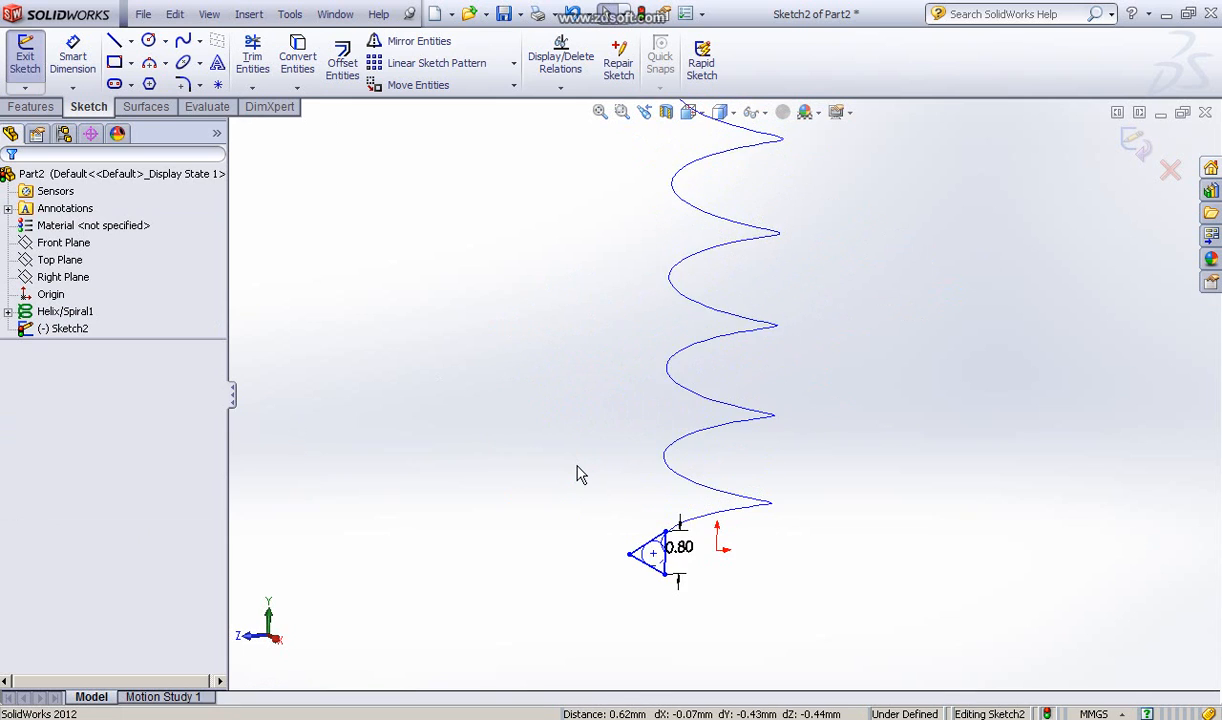
pyautogui.scroll(3, 576, 472)
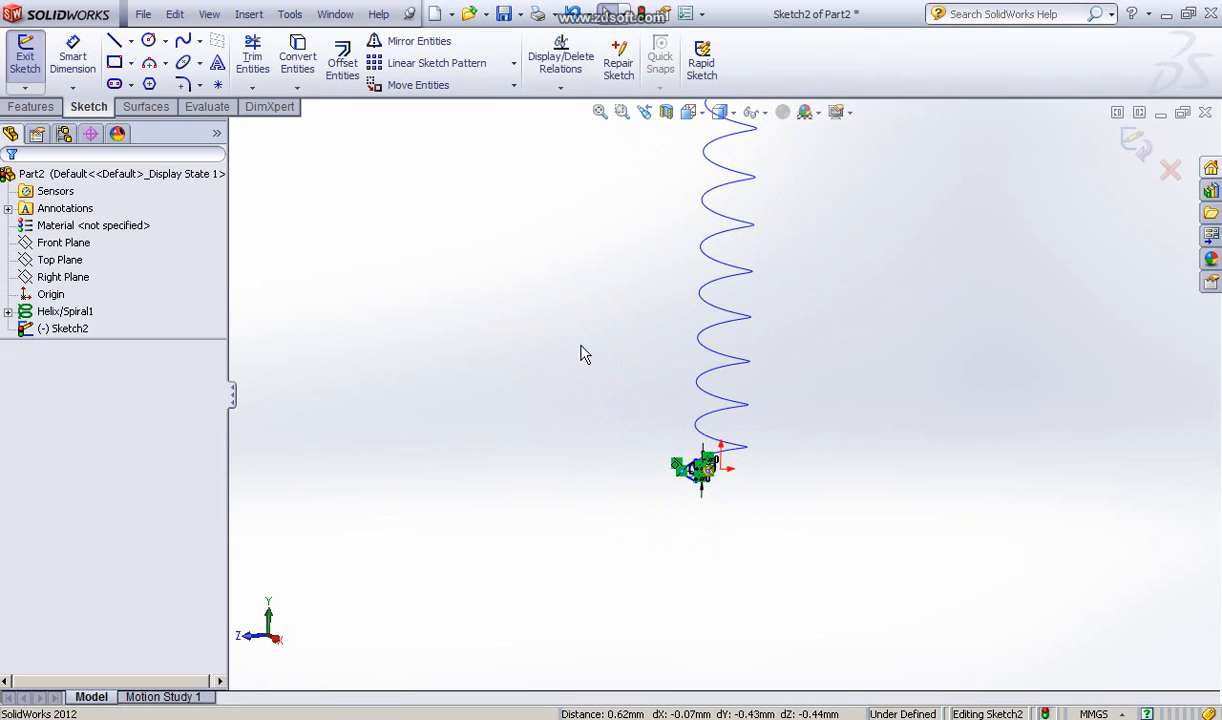
pyautogui.keyDown('ctrl'); pyautogui.moveTo(605, 380); pyautogui.dragTo(565, 497, button='middle'); pyautogui.keyUp('ctrl')
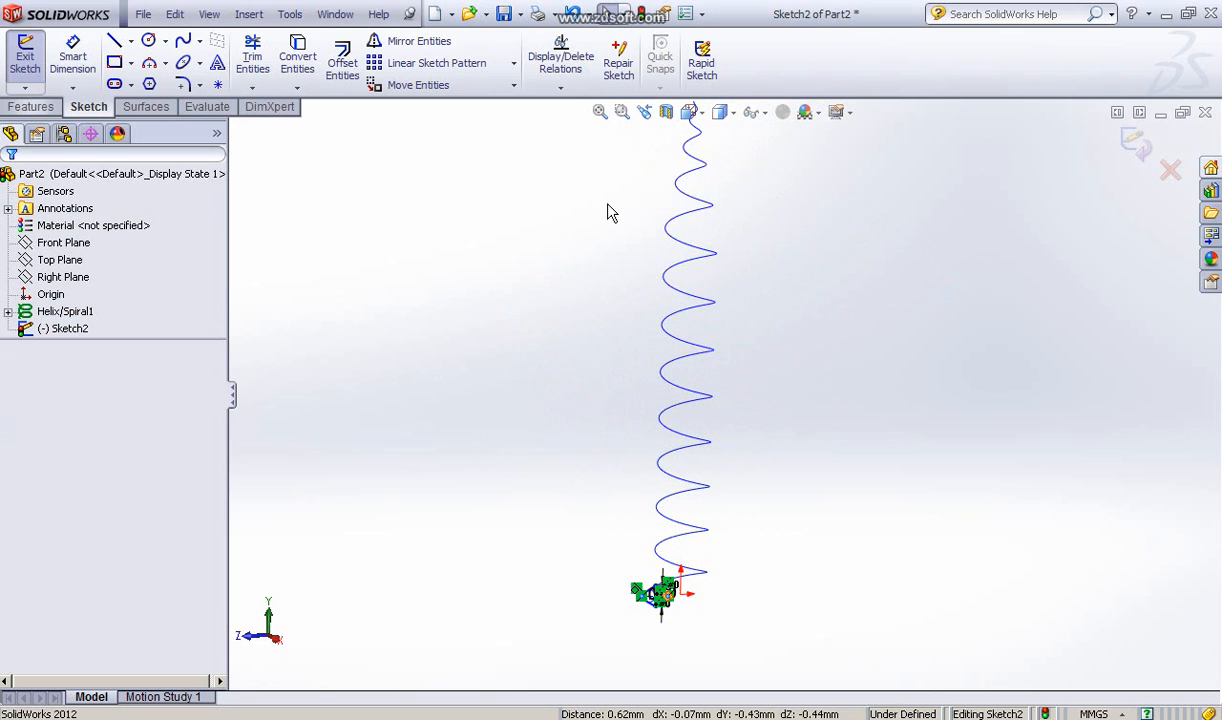
pyautogui.click(1136, 147)
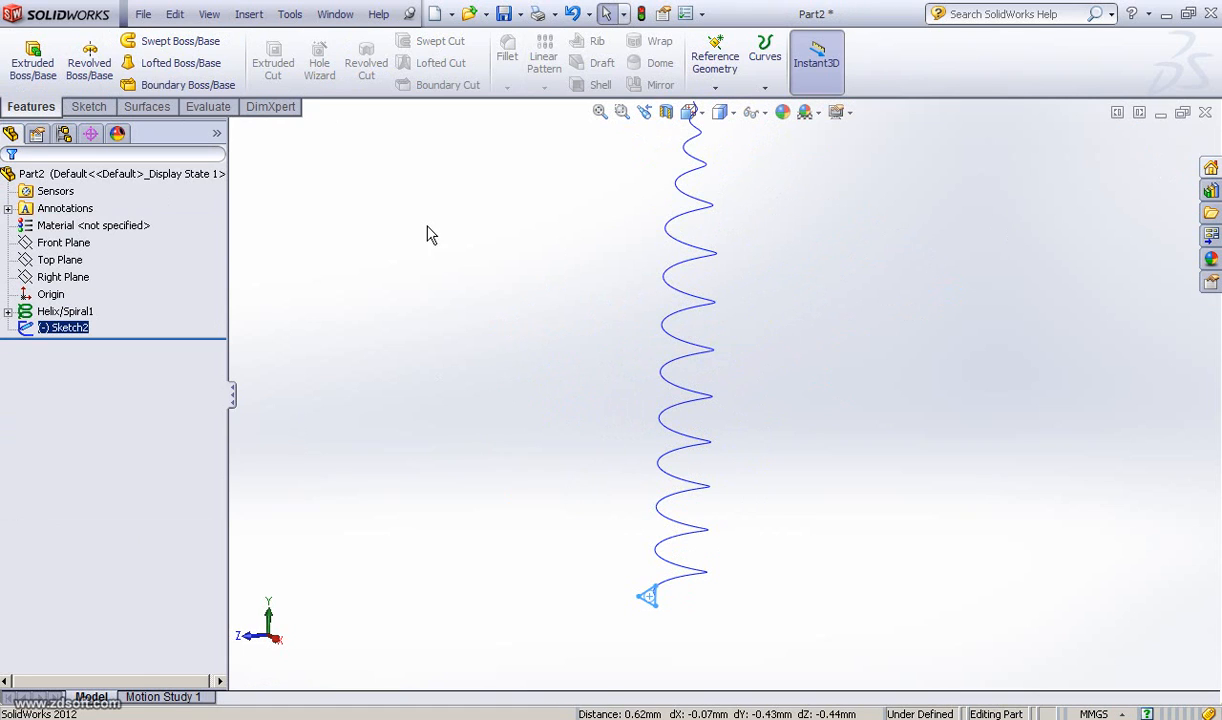
# Step: Sweep the triangle sketch as a boss along the helix path to form the screw thread
pyautogui.click(152, 42)
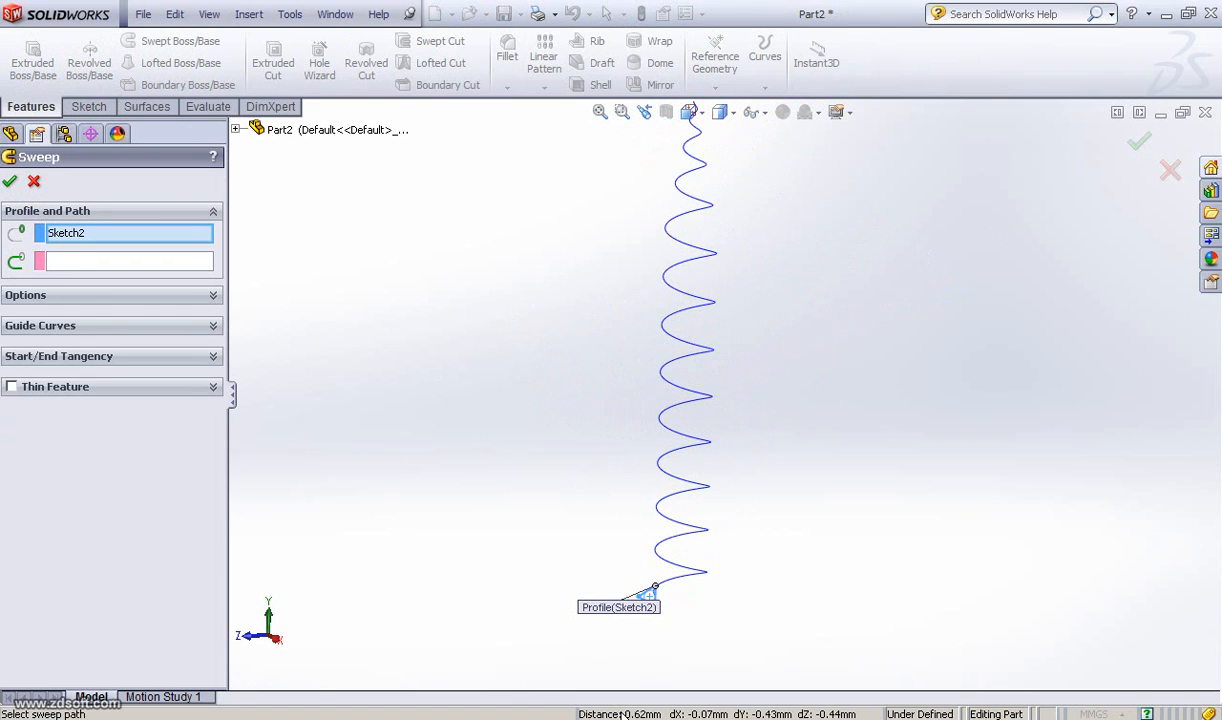
pyautogui.click(125, 262)
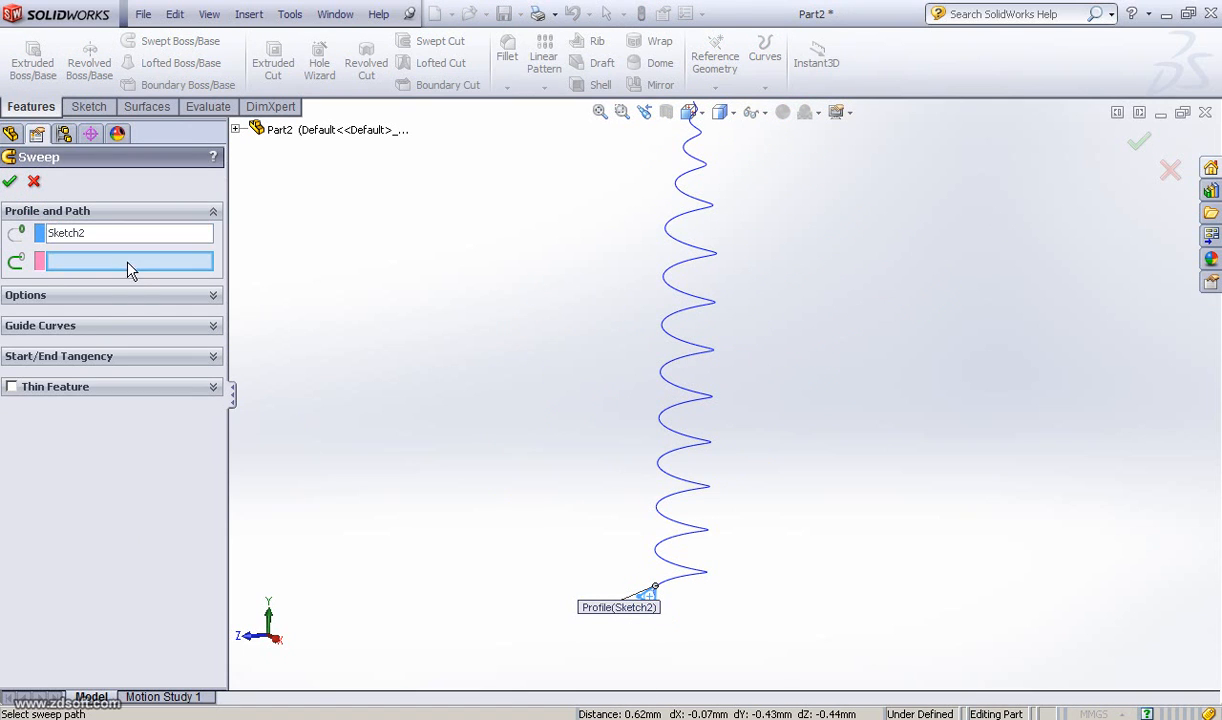
pyautogui.click(680, 580)
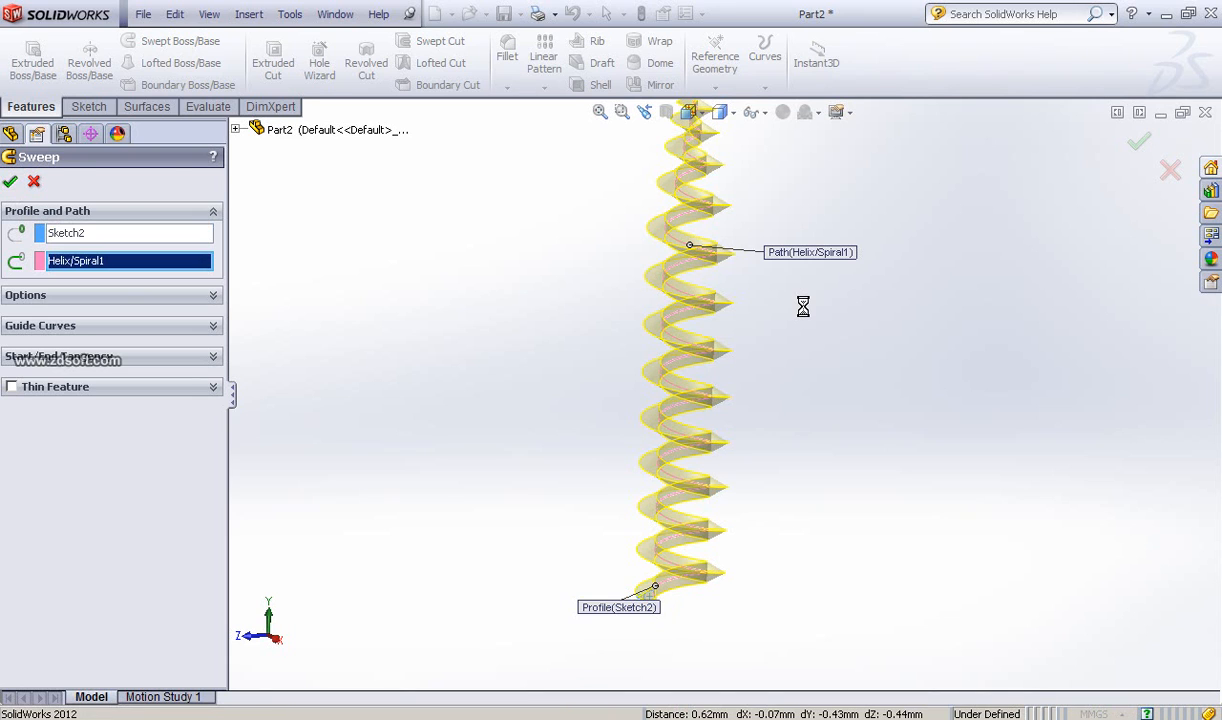
pyautogui.moveTo(810, 349)
pyautogui.mouseDown(button='middle')
pyautogui.moveTo(785, 352)
pyautogui.moveTo(813, 358)
pyautogui.mouseUp(button='middle')
pyautogui.scroll(2, 788, 354)
pyautogui.scroll(-3, 812, 365)
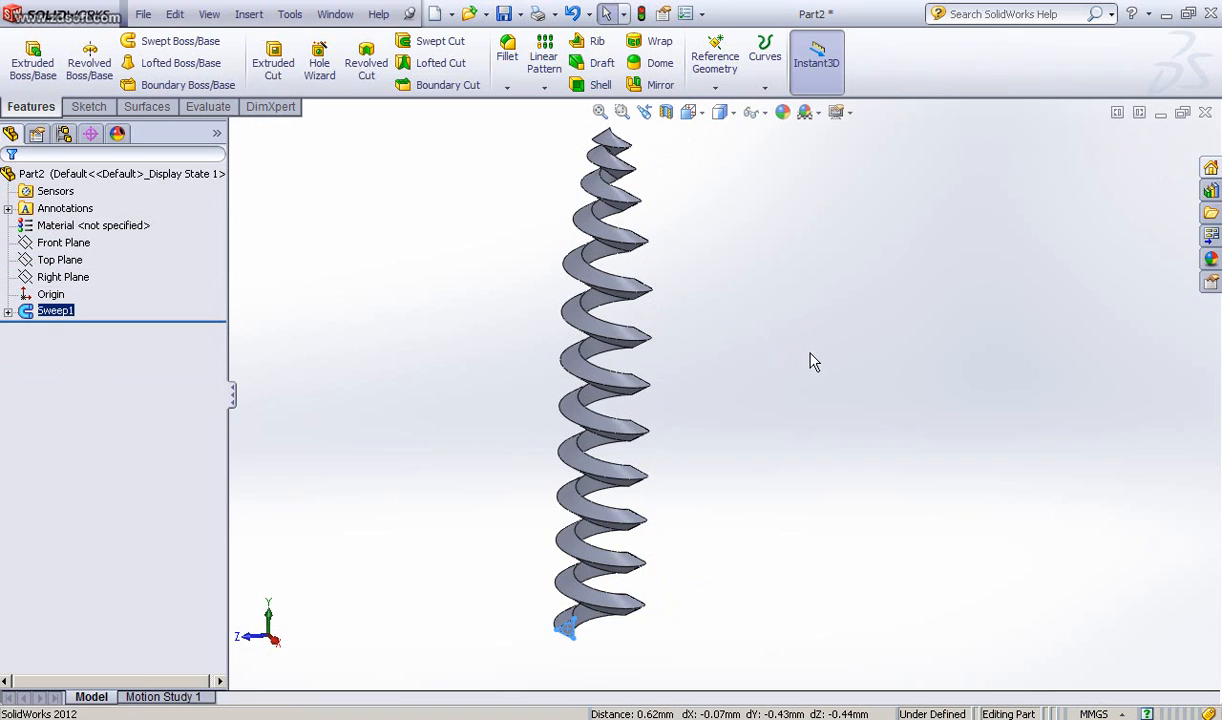
pyautogui.keyDown('ctrl'); pyautogui.moveTo(810, 360); pyautogui.dragTo(826, 352, button='middle'); pyautogui.keyUp('ctrl')
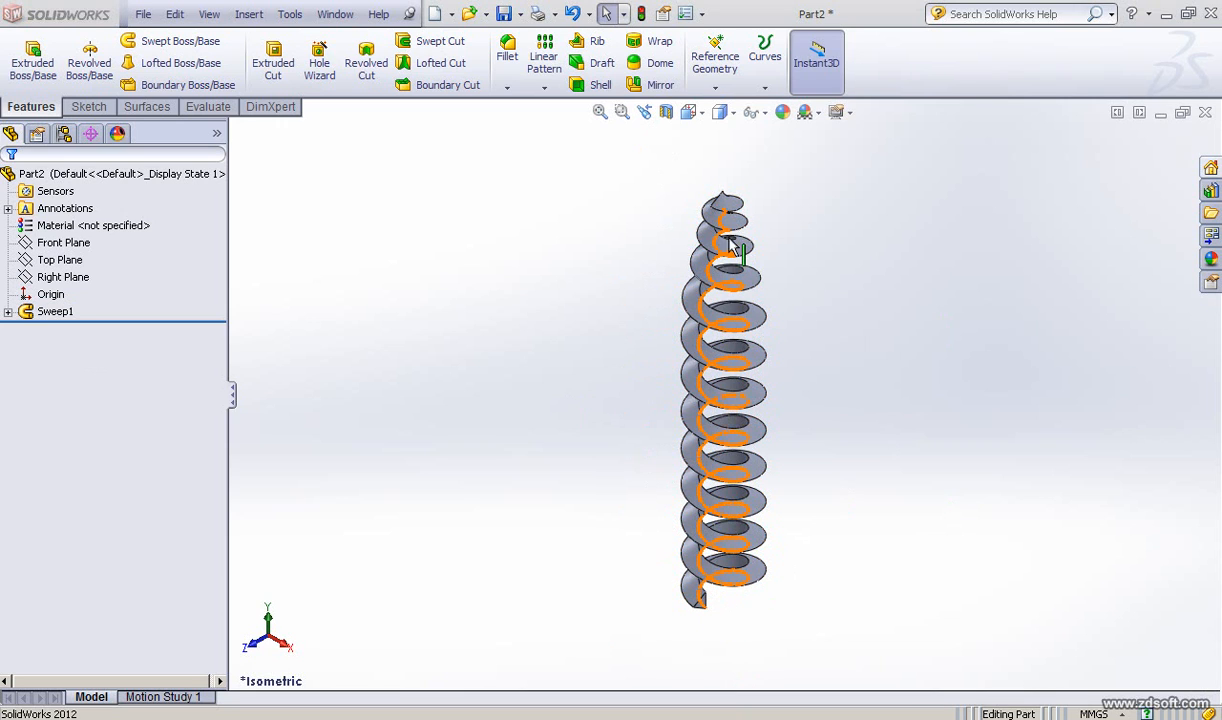
# Step: Start a new sketch on the Right Plane and view it normal to the sketch plane
pyautogui.click(47, 282)
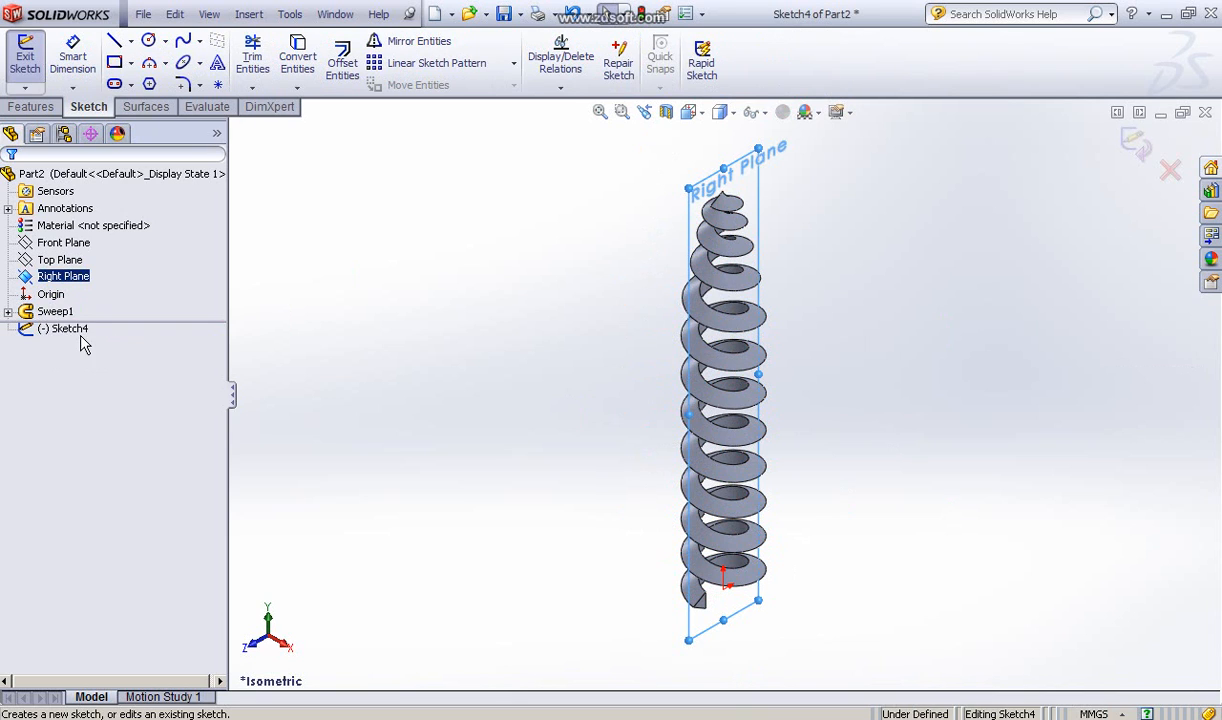
pyautogui.press('space')
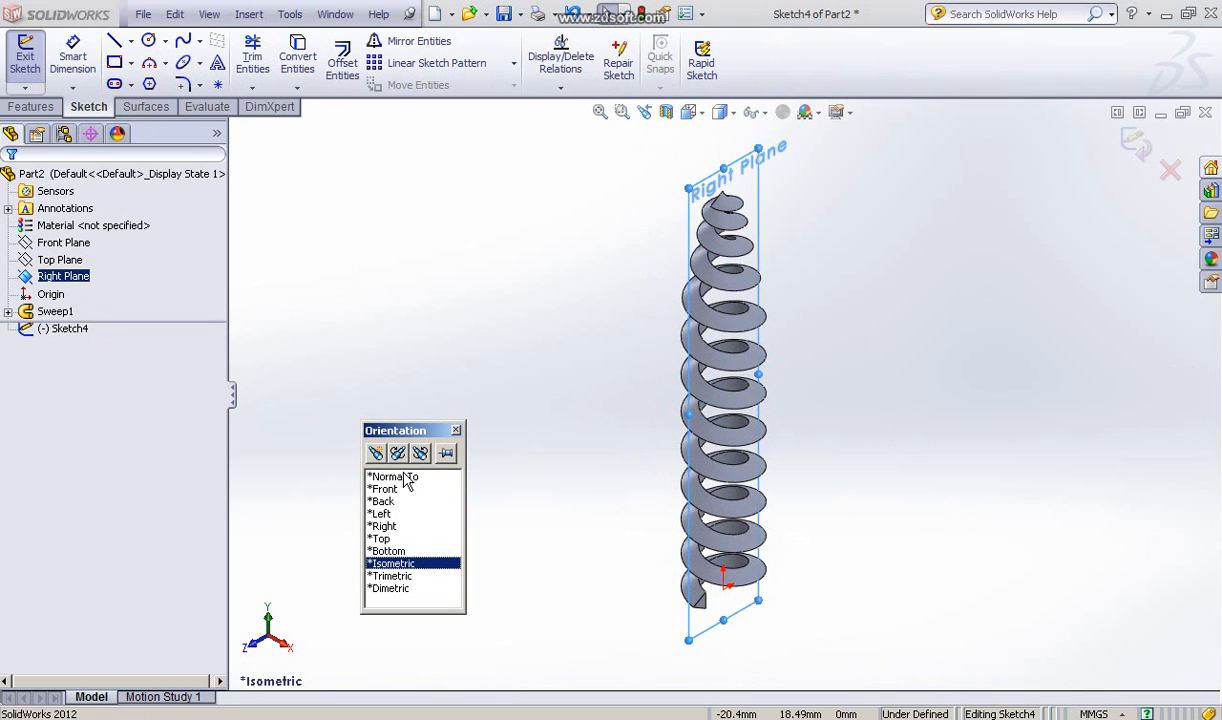
pyautogui.click(403, 477)
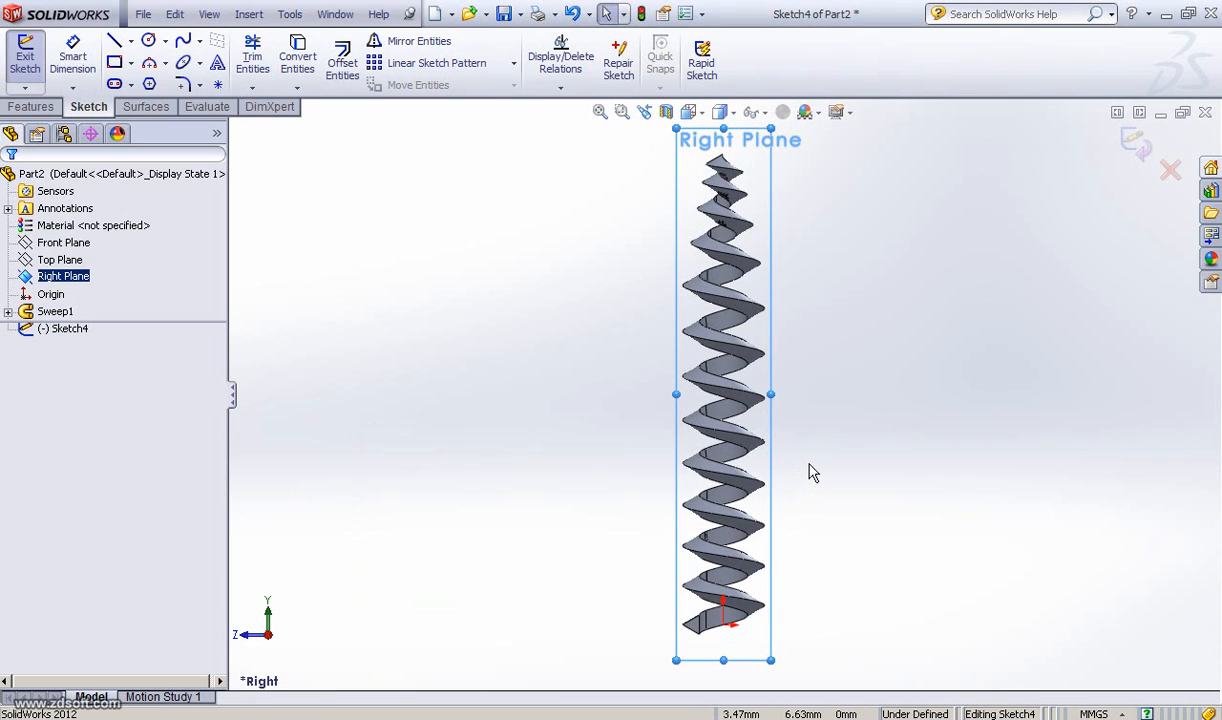
# Step: Draw a vertical construction centerline about 22 mm long along the screw's axis, starting just below the origin
pyautogui.click(132, 42)
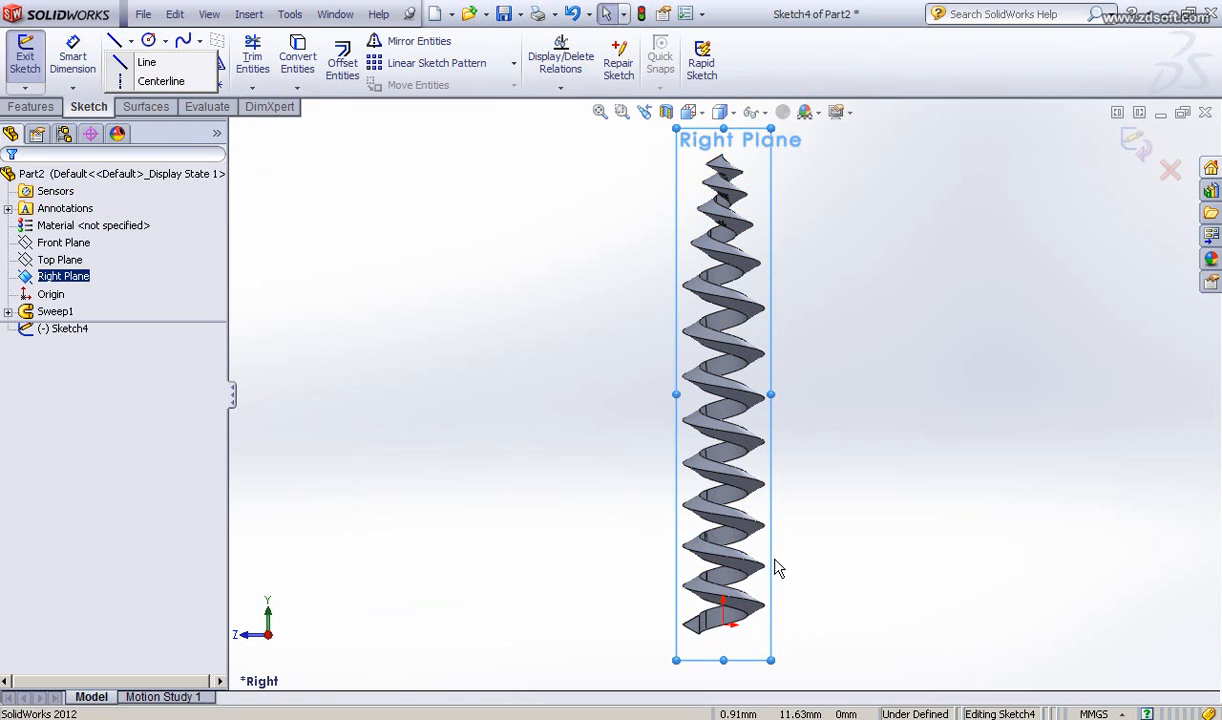
pyautogui.press('l')
pyautogui.scroll(-4, 776, 565)
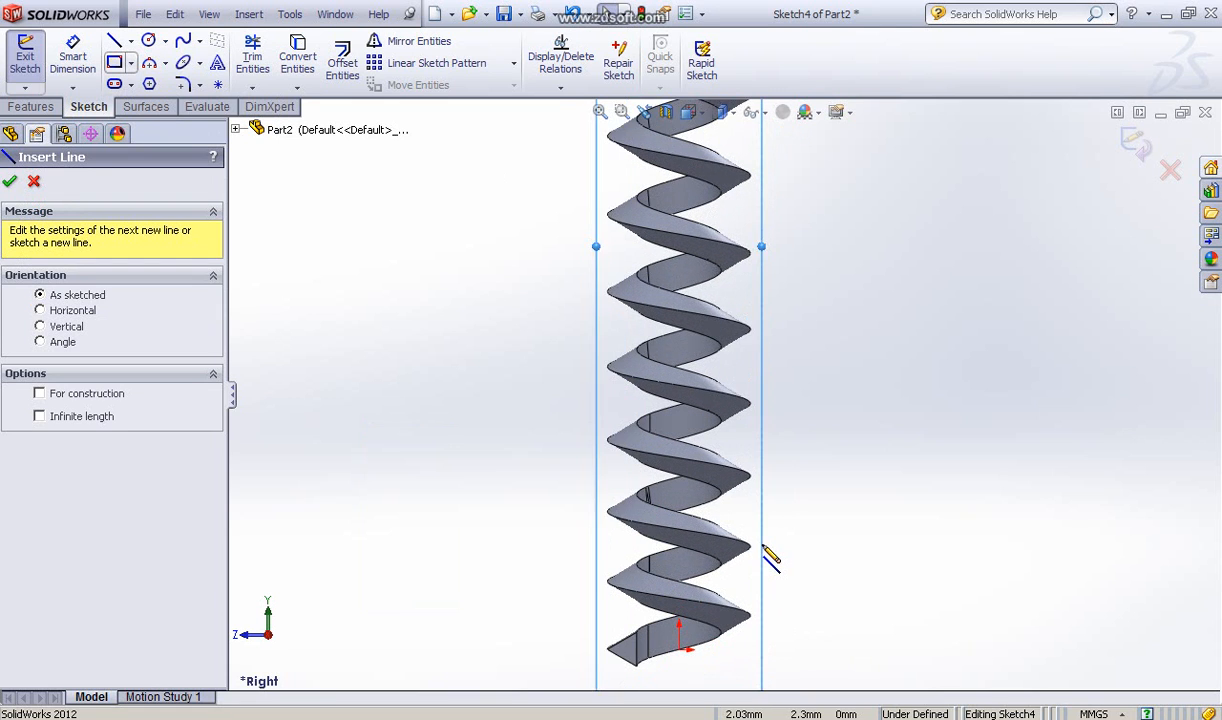
pyautogui.keyDown('ctrl'); pyautogui.moveTo(824, 458); pyautogui.dragTo(912, 380, button='middle'); pyautogui.keyUp('ctrl')
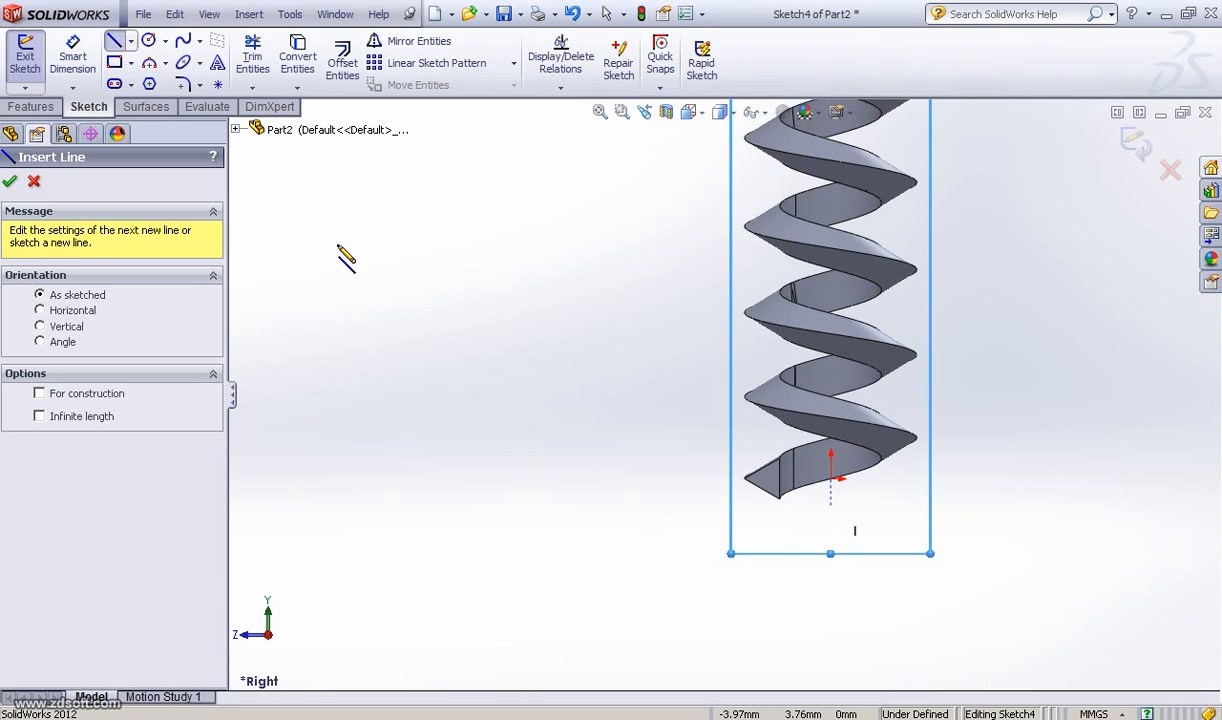
pyautogui.click(131, 42)
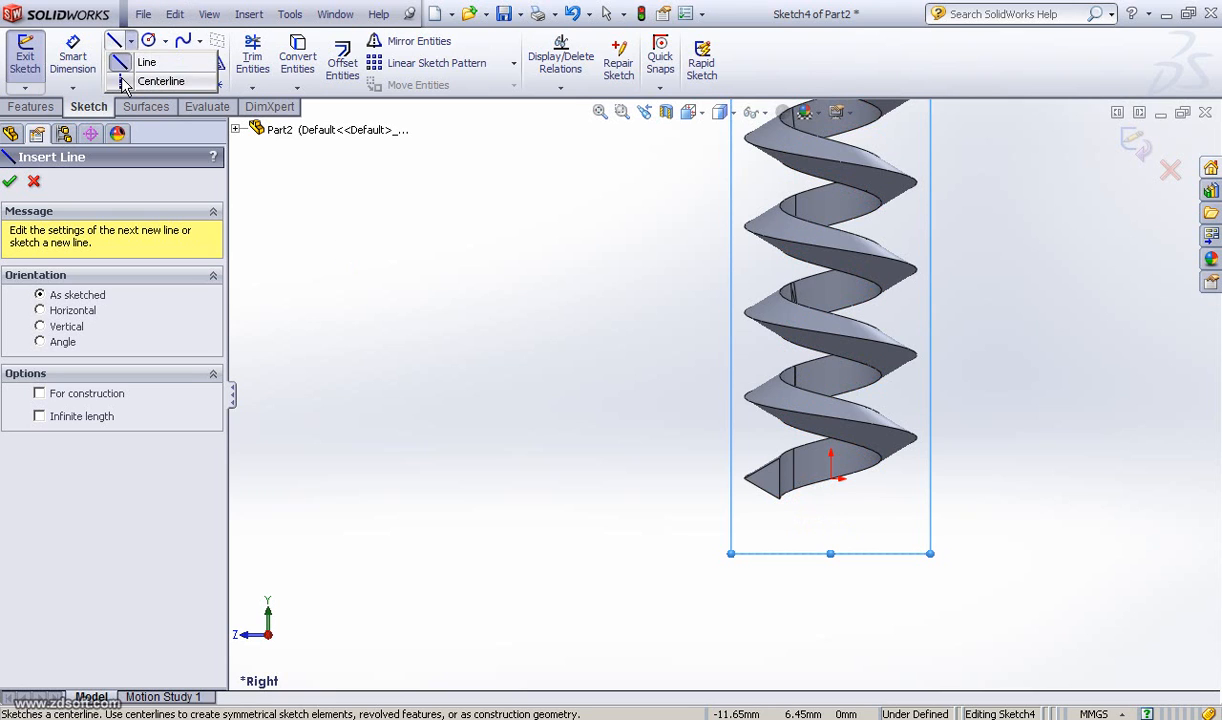
pyautogui.click(154, 82)
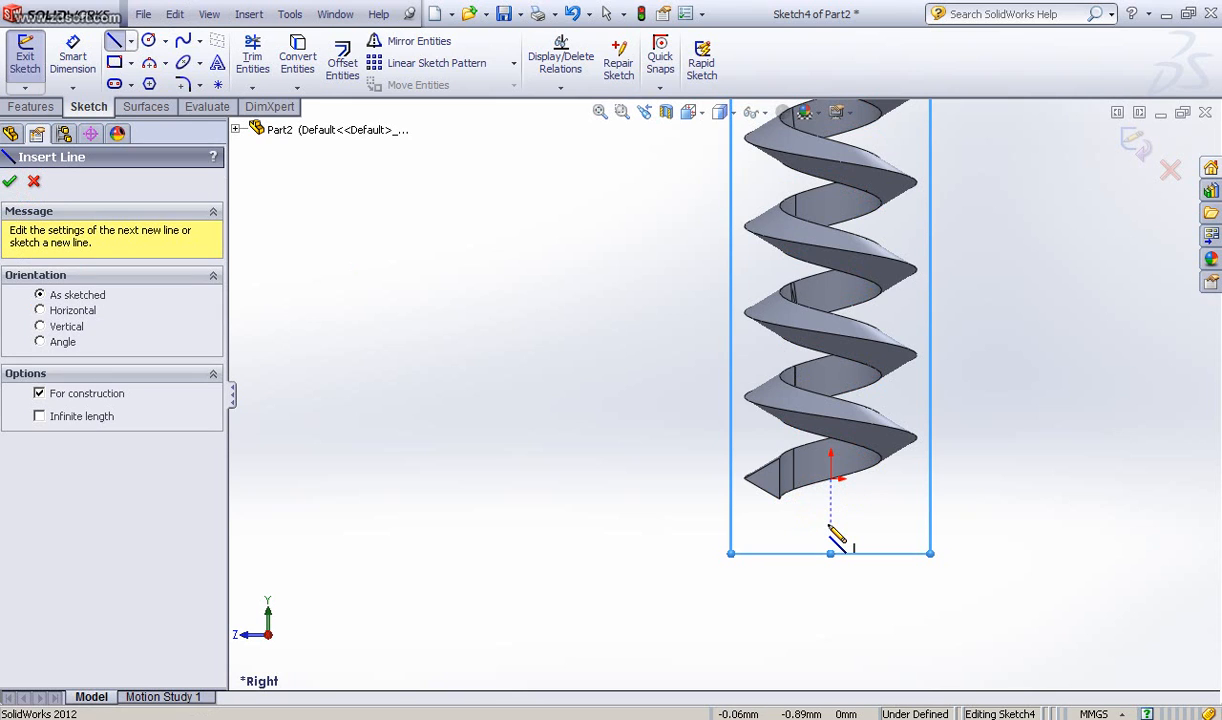
pyautogui.click(830, 524)
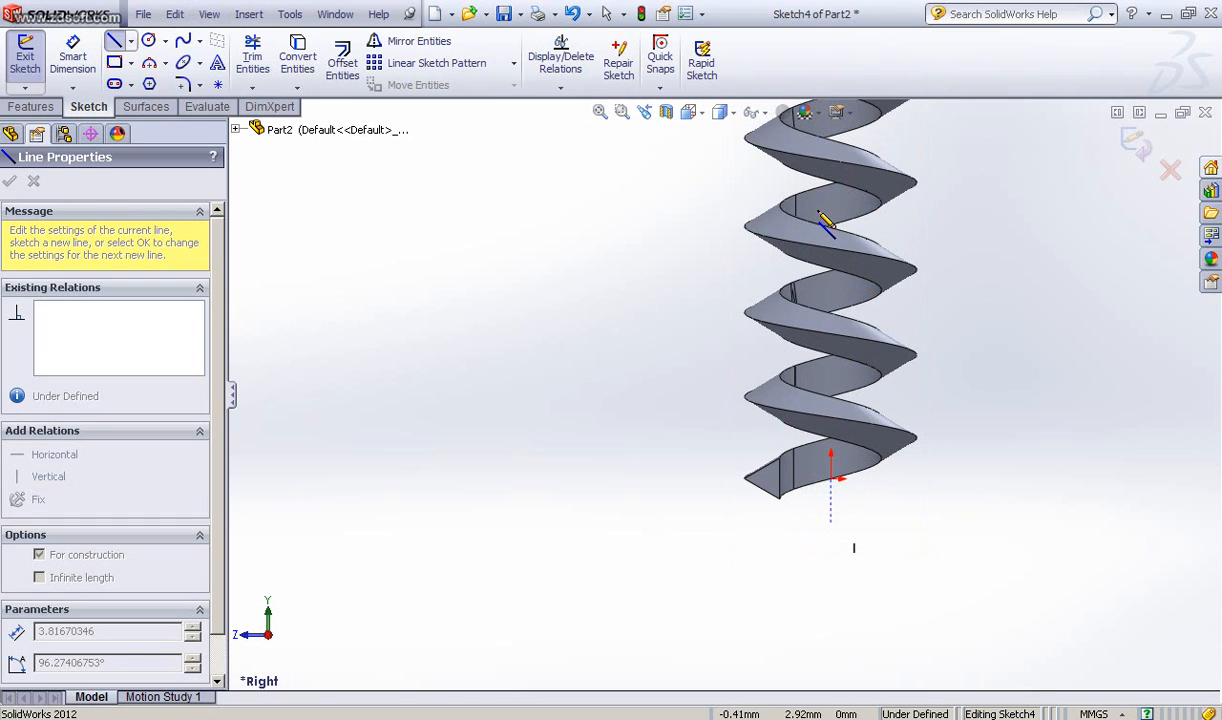
pyautogui.scroll(-5, 835, 237)
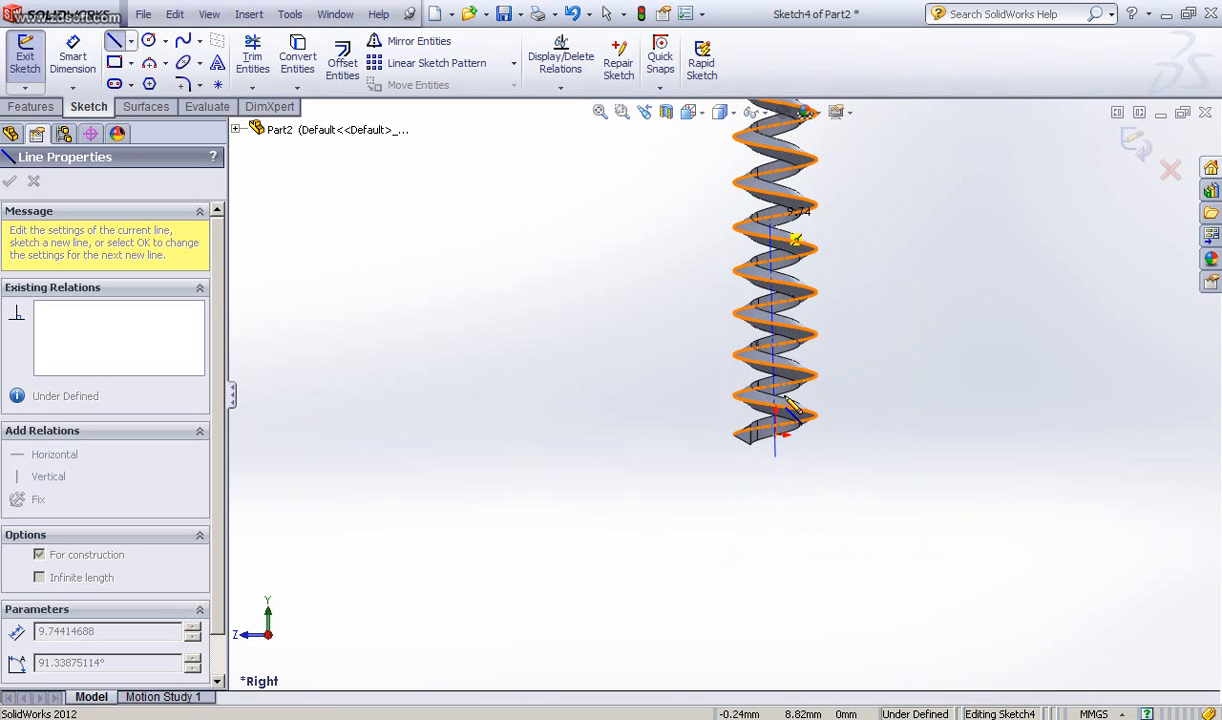
pyautogui.scroll(-5, 795, 460)
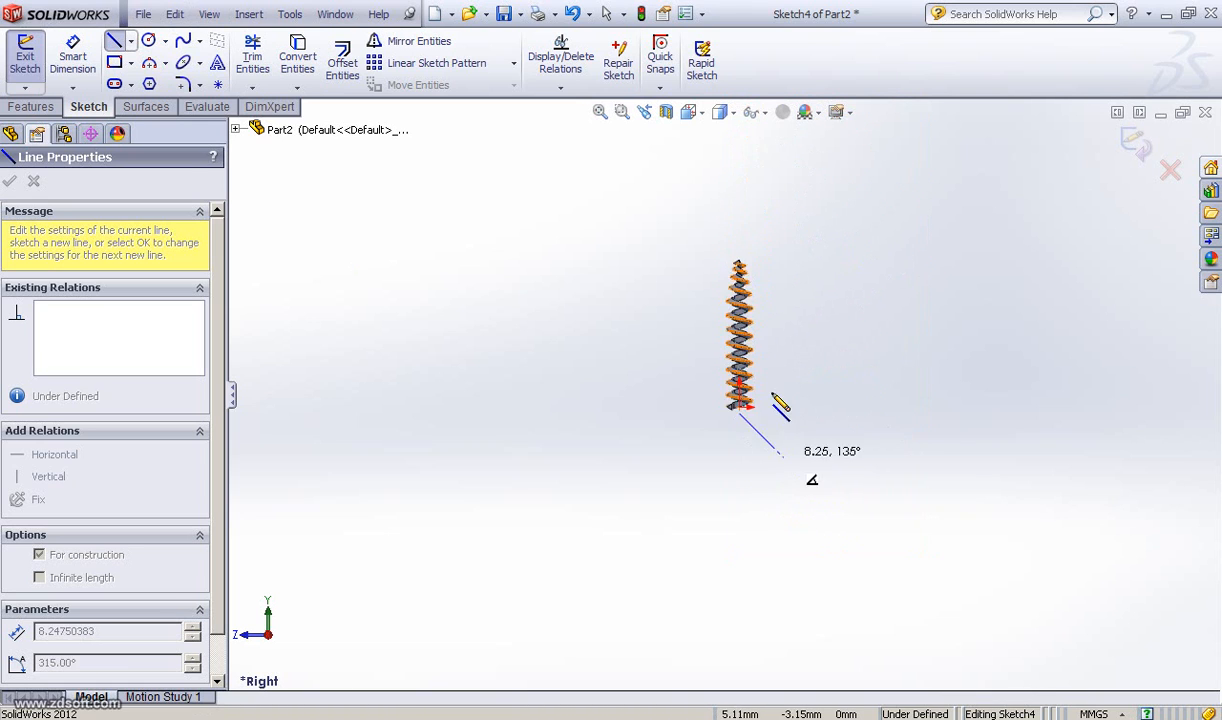
pyautogui.moveTo(738, 328)
pyautogui.keyDown('ctrl'); pyautogui.mouseDown(button='middle')
pyautogui.moveTo(767, 521)
pyautogui.moveTo(777, 508)
pyautogui.mouseUp(button='middle'); pyautogui.keyUp('ctrl')
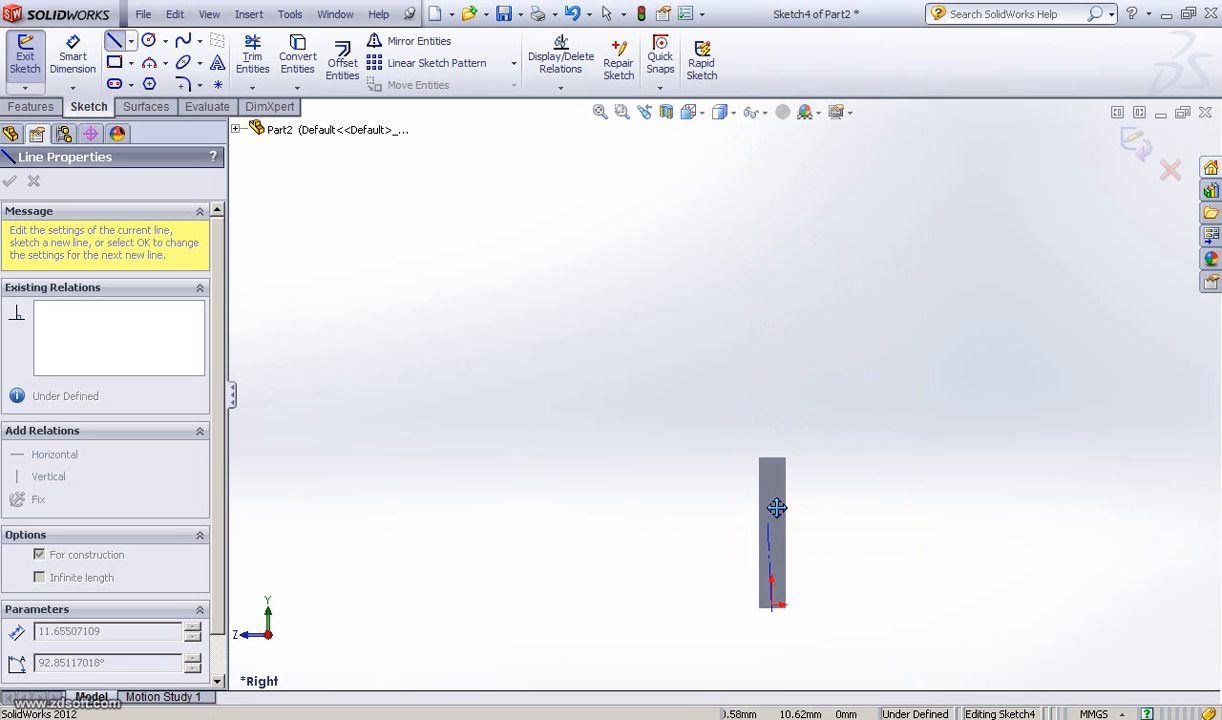
pyautogui.scroll(4, 776, 508)
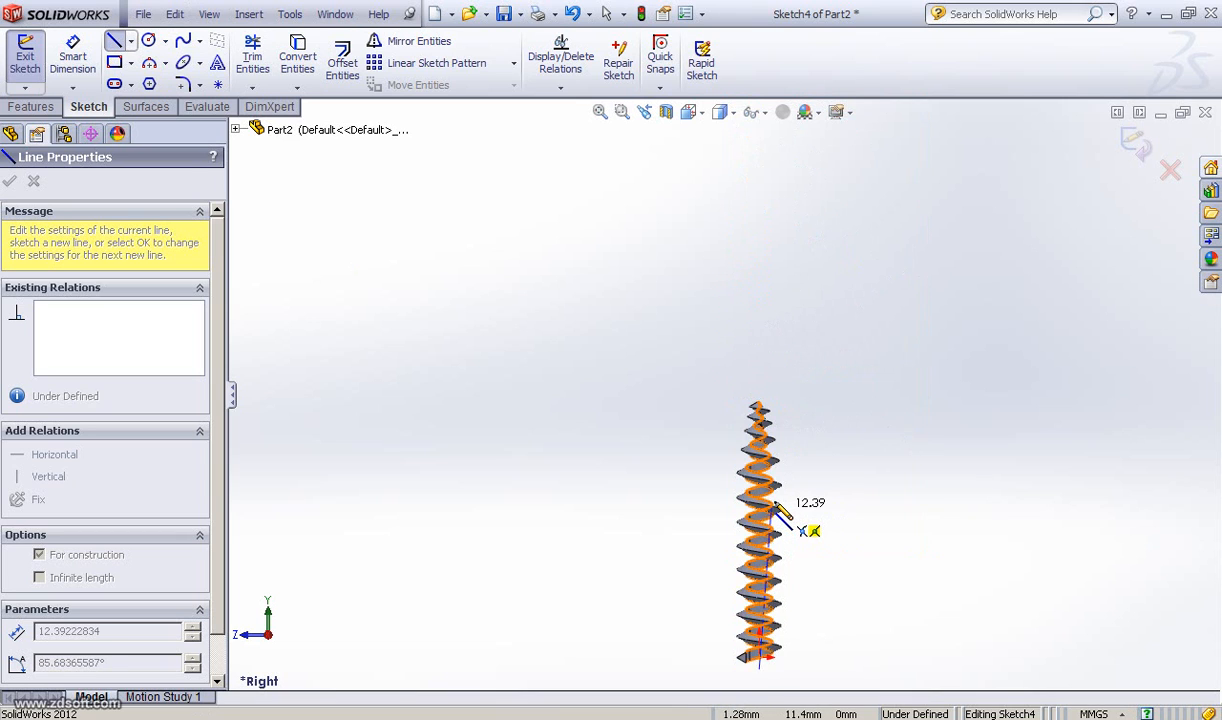
pyautogui.scroll(3, 770, 497)
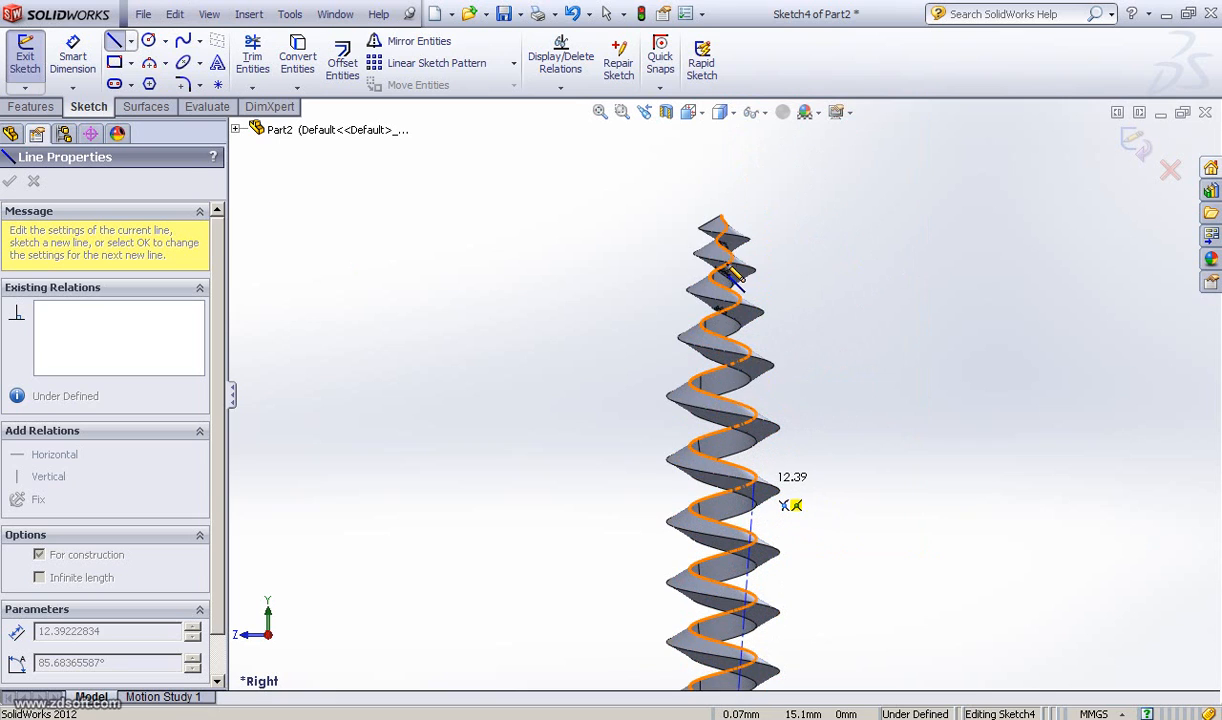
pyautogui.click(723, 165)
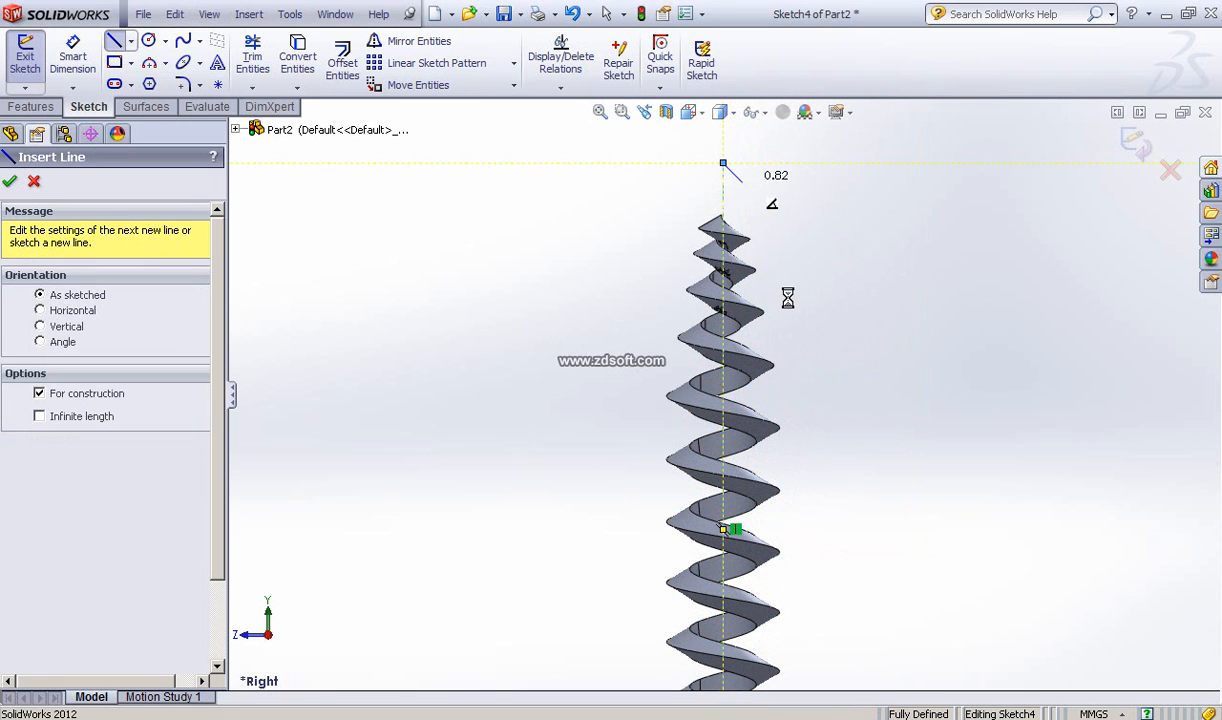
pyautogui.press('Escape')
# Step: Draw a vertical line about 14.8 mm tall upward from the lower outer corner of the thread
pyautogui.scroll(-1, 777, 487)
pyautogui.scroll(2, 777, 487)
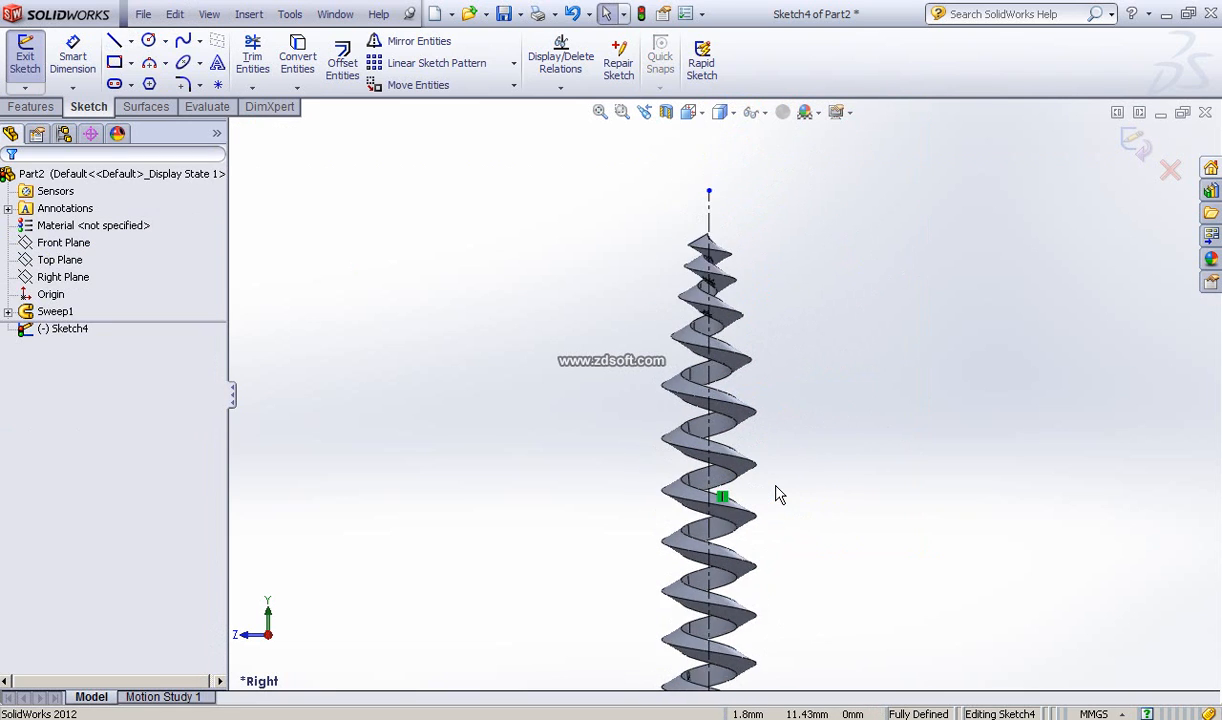
pyautogui.scroll(3, 777, 495)
pyautogui.keyDown('ctrl'); pyautogui.moveTo(785, 507); pyautogui.dragTo(812, 381, button='middle'); pyautogui.keyUp('ctrl')
pyautogui.scroll(-1, 811, 384)
pyautogui.scroll(-3, 813, 392)
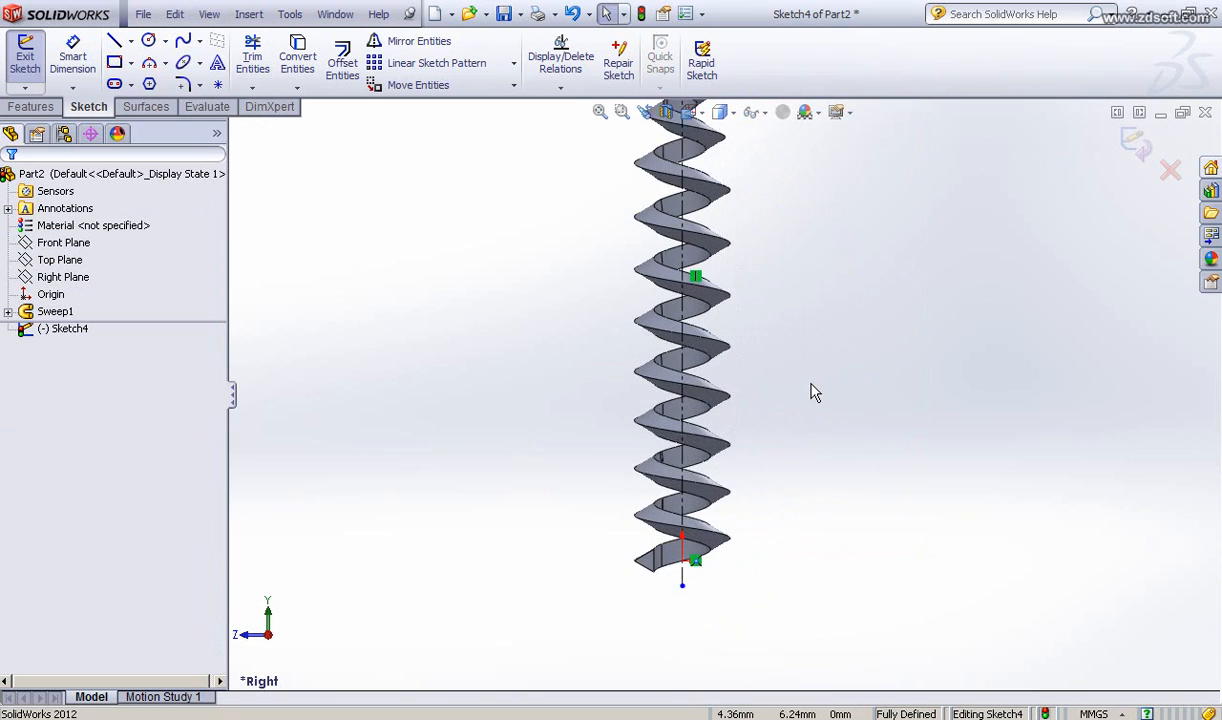
pyautogui.keyDown('ctrl'); pyautogui.moveTo(818, 438); pyautogui.dragTo(872, 379, button='middle'); pyautogui.keyUp('ctrl')
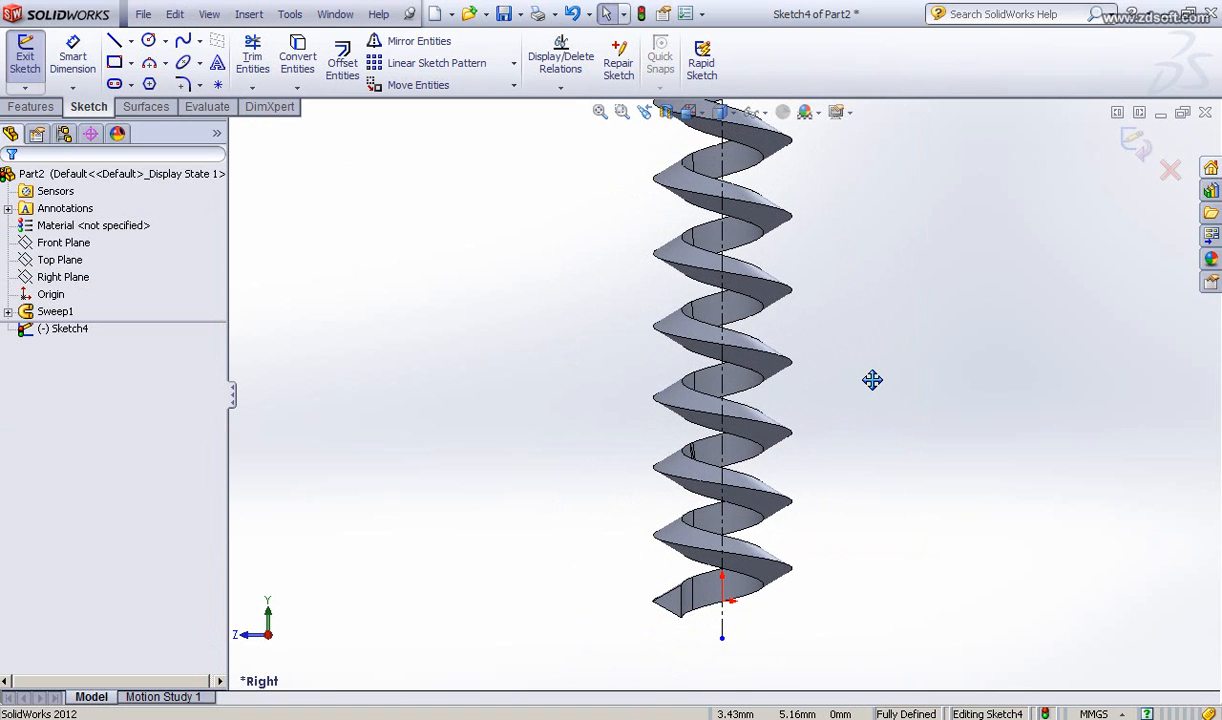
pyautogui.scroll(-3, 873, 384)
pyautogui.keyDown('ctrl'); pyautogui.moveTo(842, 419); pyautogui.dragTo(963, 236, button='middle'); pyautogui.keyUp('ctrl')
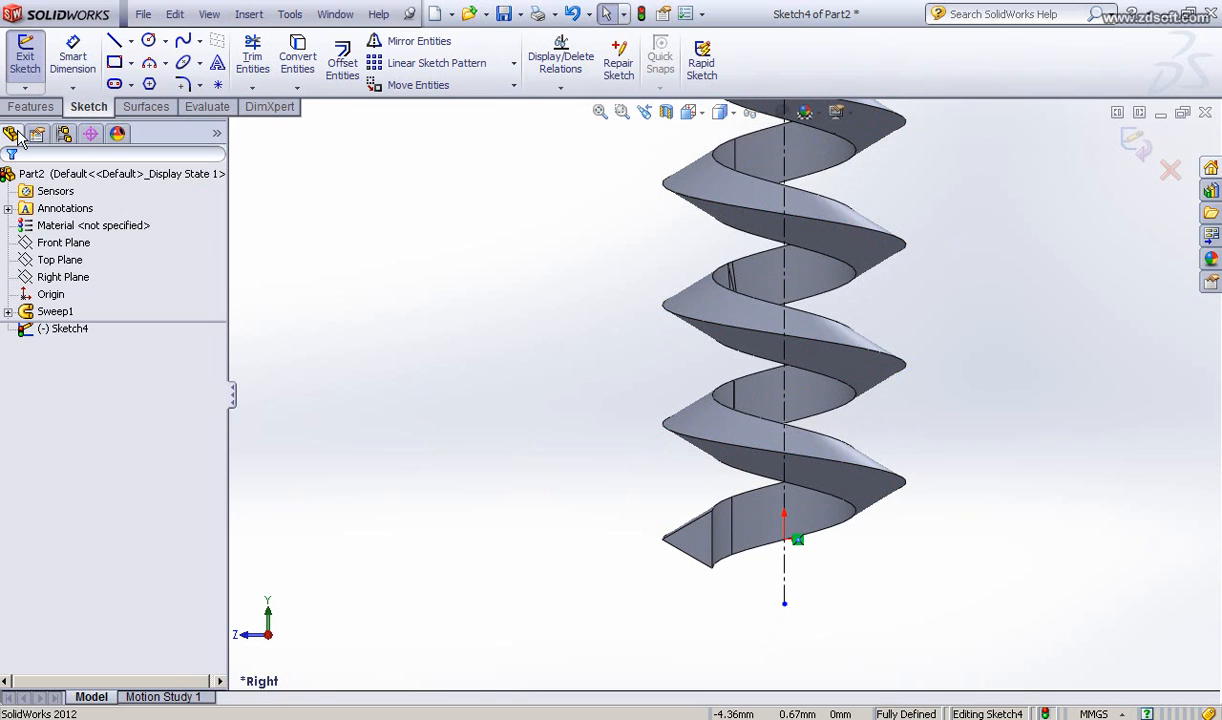
pyautogui.click(117, 45)
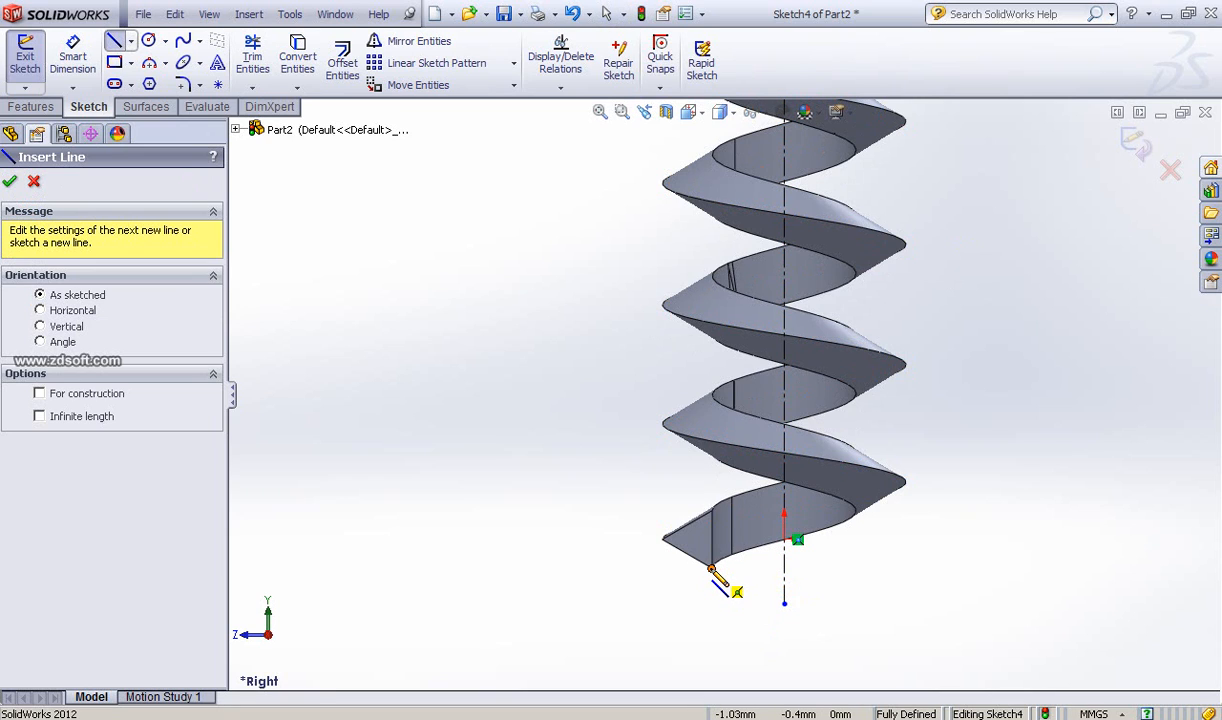
pyautogui.click(711, 568)
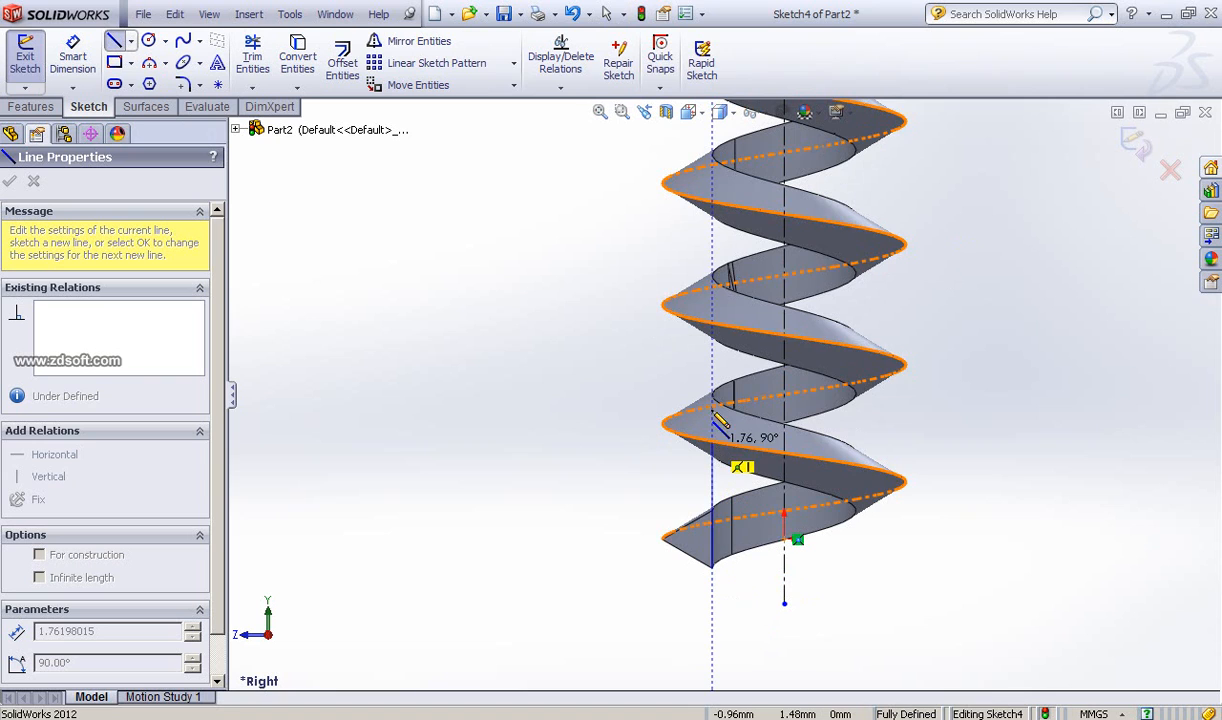
pyautogui.scroll(2, 711, 175)
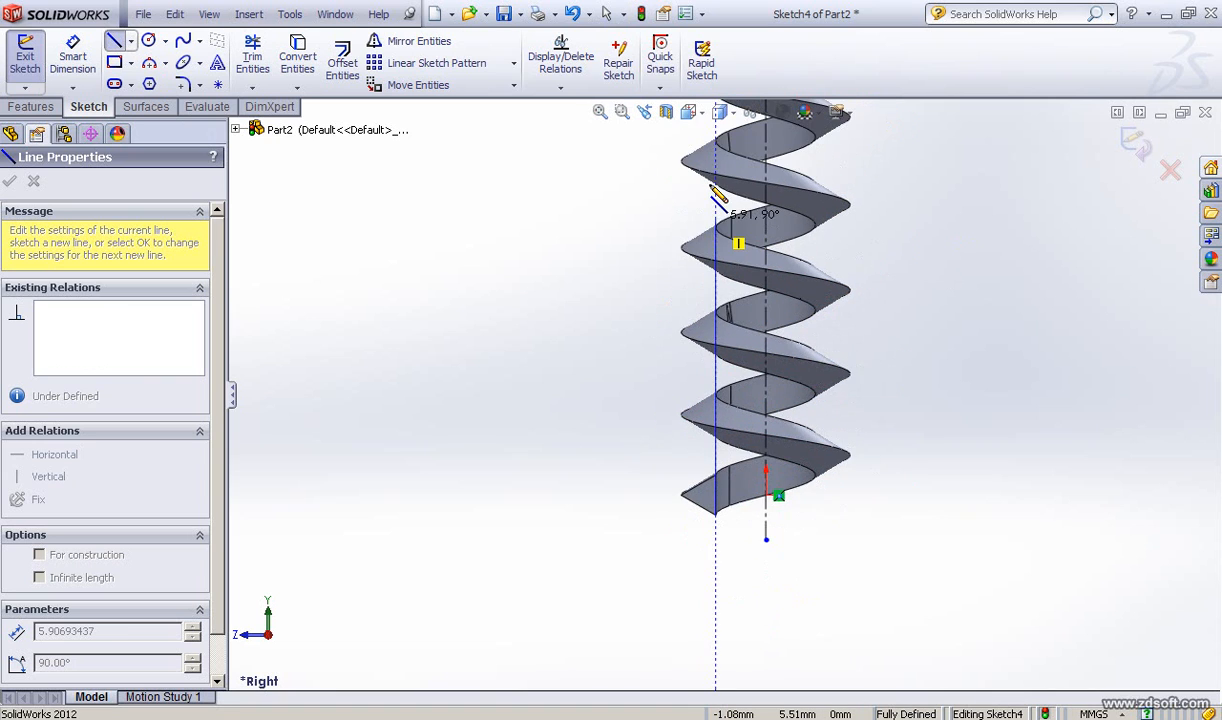
pyautogui.scroll(2, 714, 192)
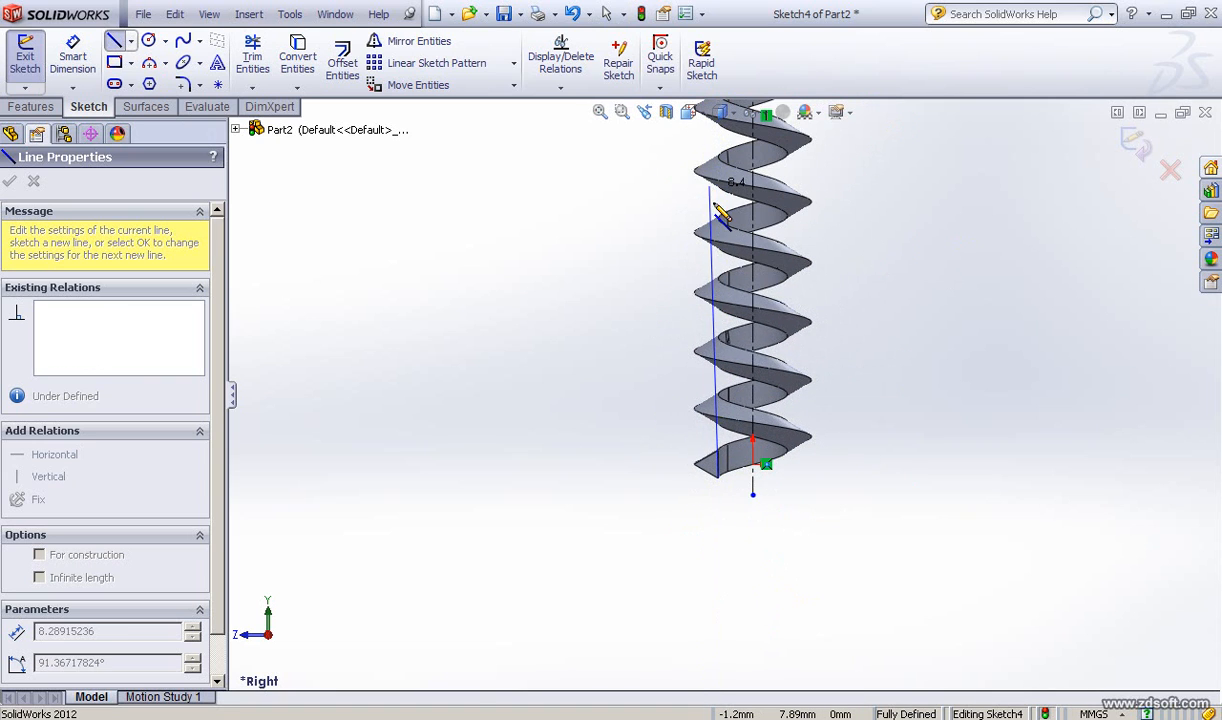
pyautogui.keyDown('ctrl'); pyautogui.moveTo(713, 210); pyautogui.dragTo(718, 412, button='middle'); pyautogui.keyUp('ctrl')
pyautogui.scroll(-2, 722, 400)
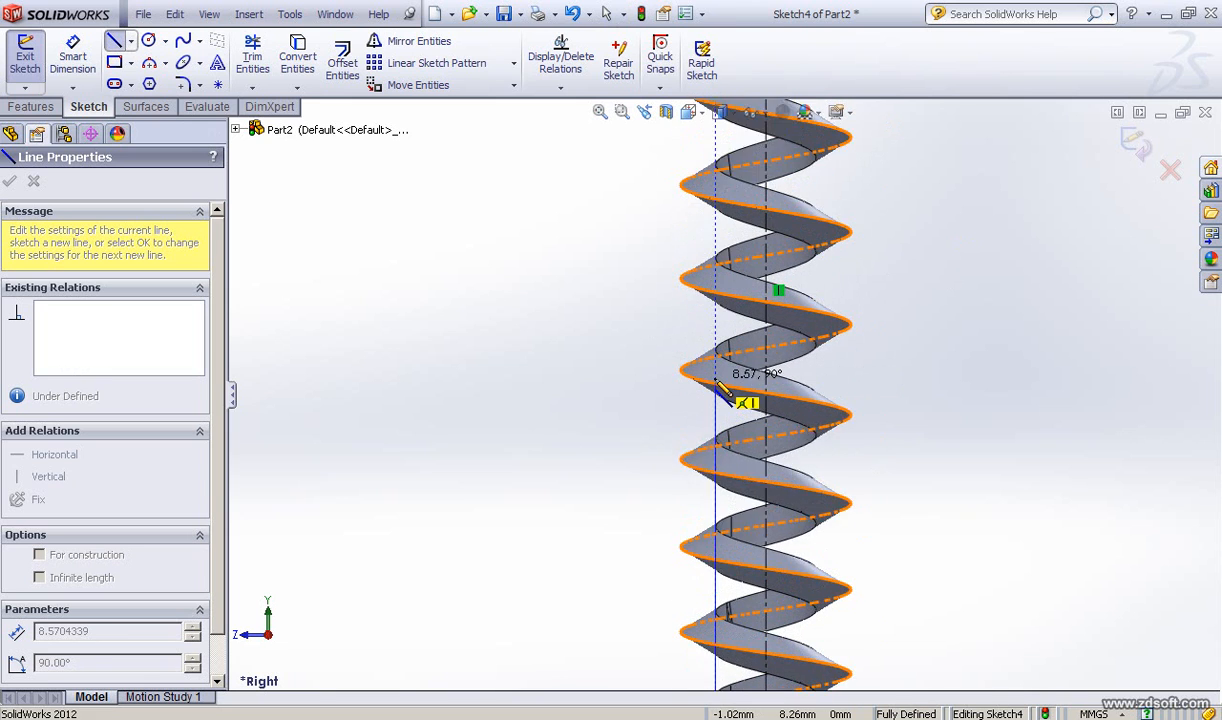
pyautogui.scroll(-2, 722, 370)
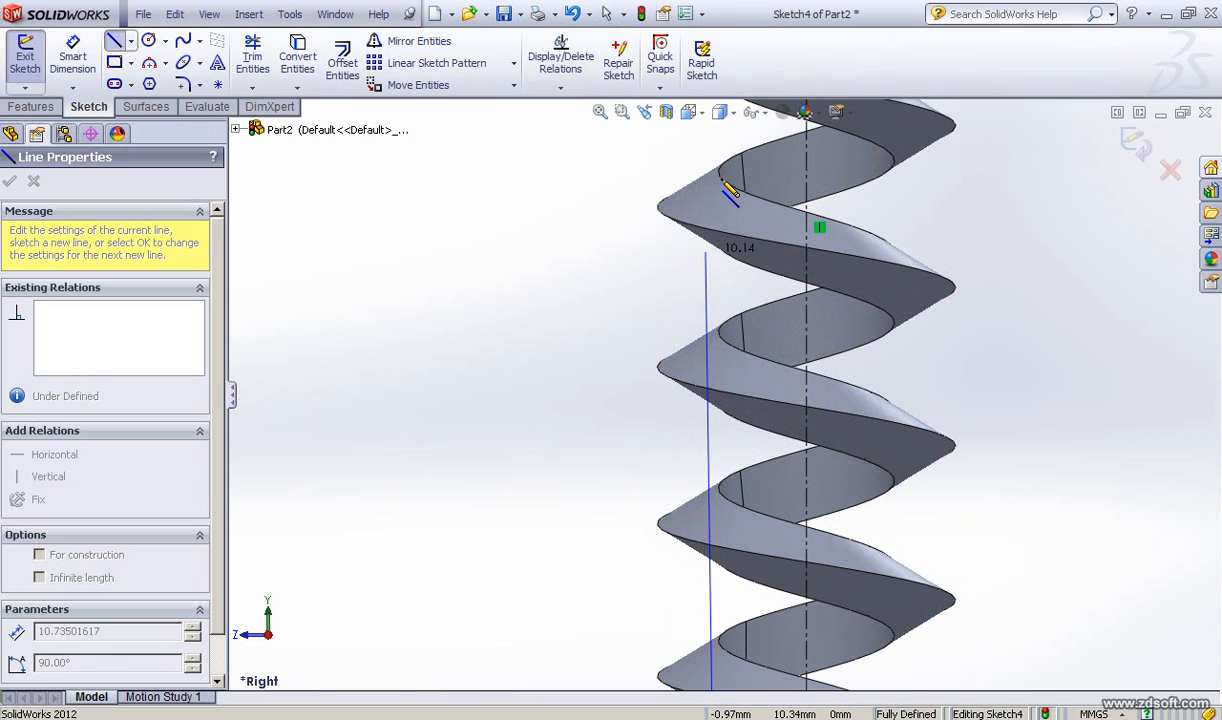
pyautogui.scroll(-2, 740, 180)
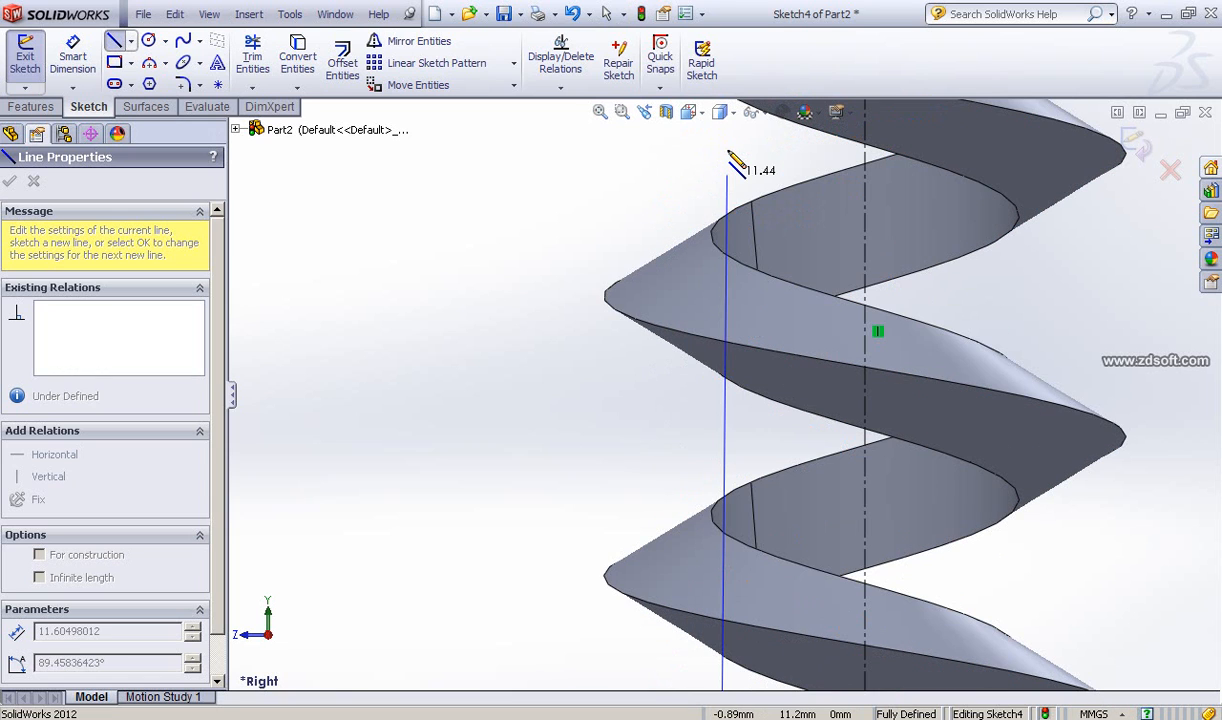
pyautogui.moveTo(727, 165)
pyautogui.keyDown('ctrl'); pyautogui.mouseDown(button='middle')
pyautogui.moveTo(715, 450)
pyautogui.moveTo(725, 602)
pyautogui.mouseUp(button='middle'); pyautogui.keyUp('ctrl')
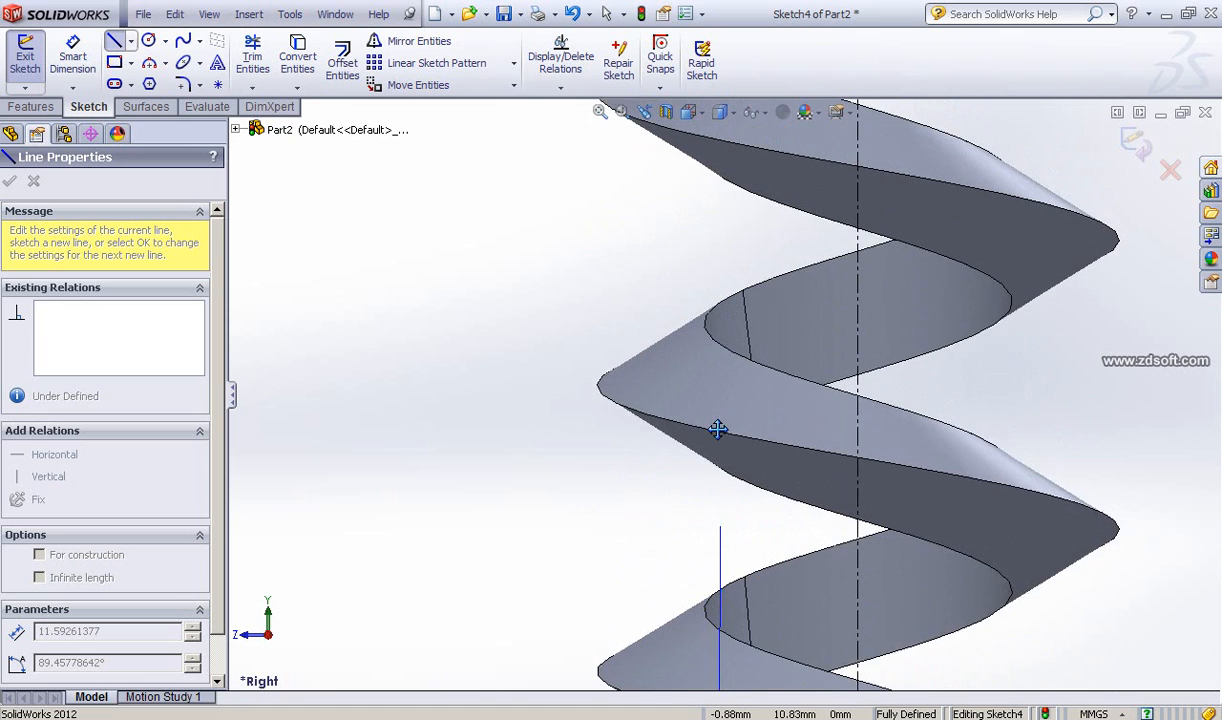
pyautogui.scroll(3, 718, 428)
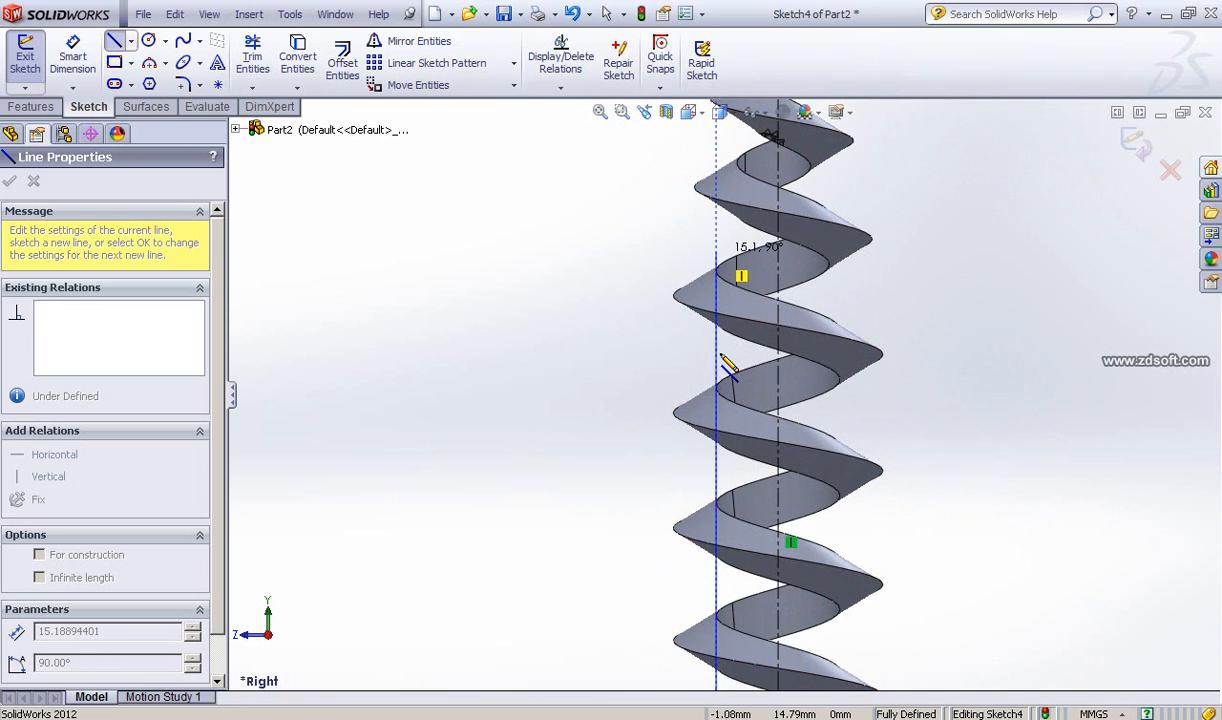
pyautogui.keyDown('ctrl'); pyautogui.moveTo(712, 252); pyautogui.dragTo(720, 376, button='middle'); pyautogui.keyUp('ctrl')
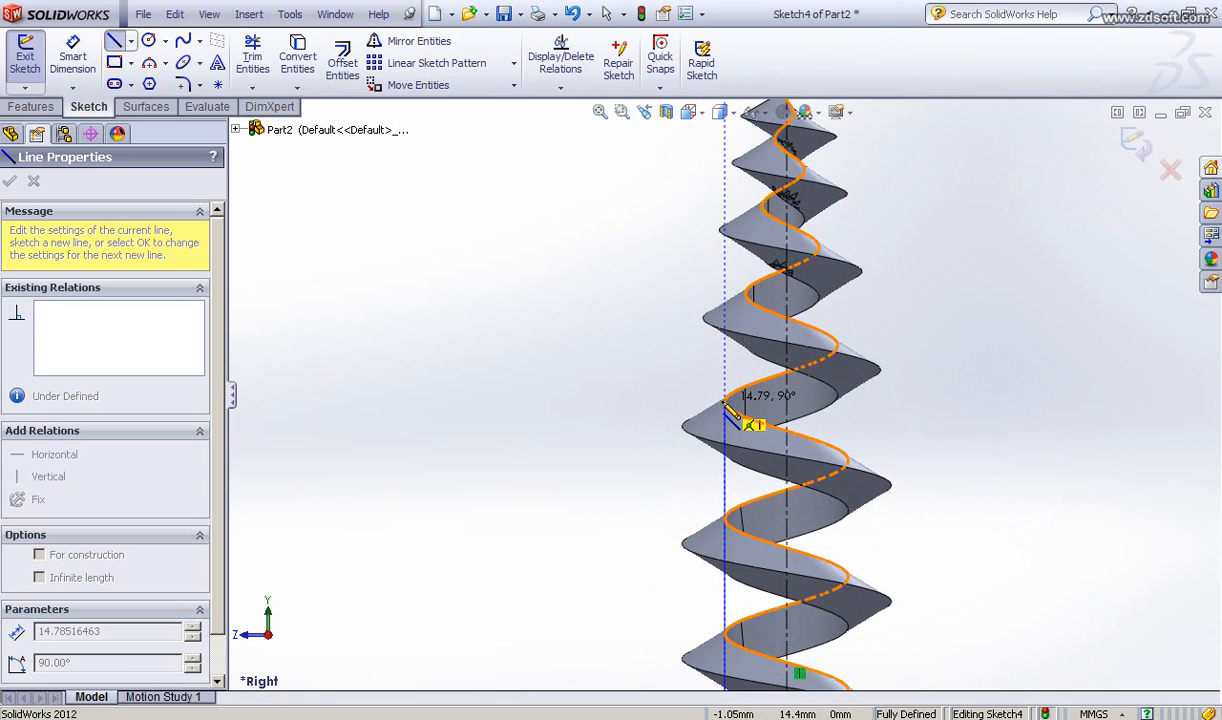
pyautogui.scroll(-5, 729, 405)
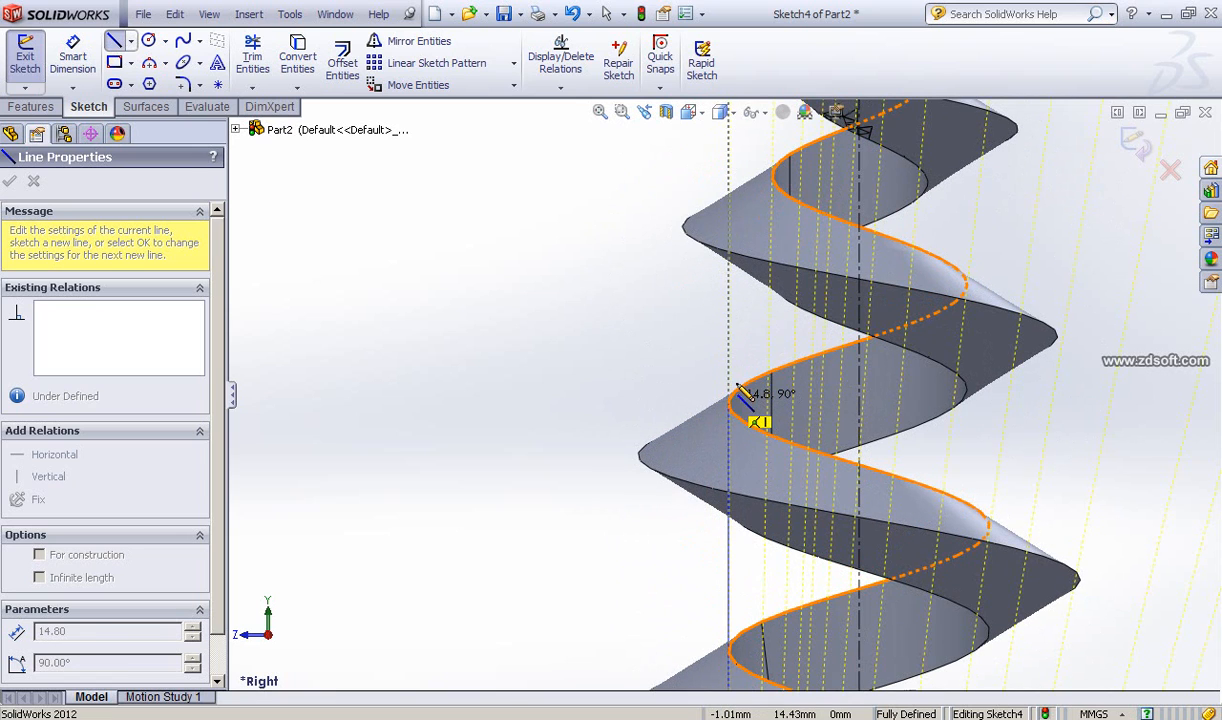
pyautogui.click(736, 395)
# Step: Continue the line with an angled segment about 5.1 mm long up to the screw's top tip
pyautogui.scroll(5, 793, 265)
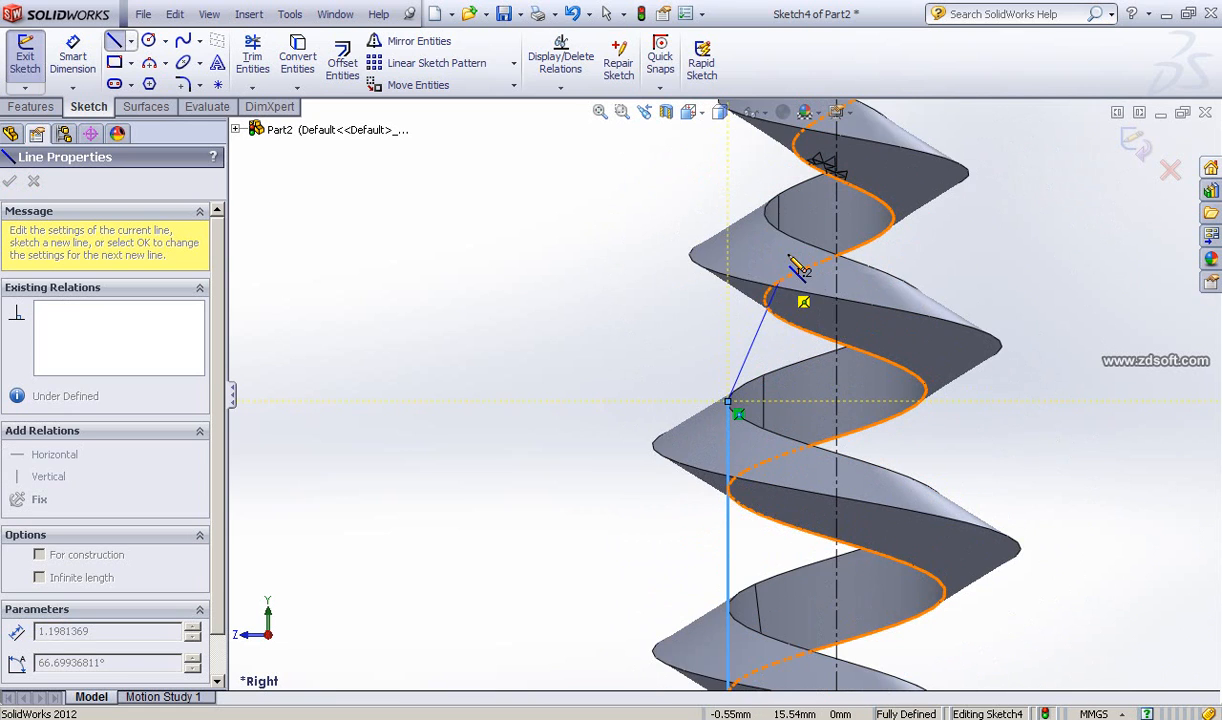
pyautogui.scroll(1, 785, 257)
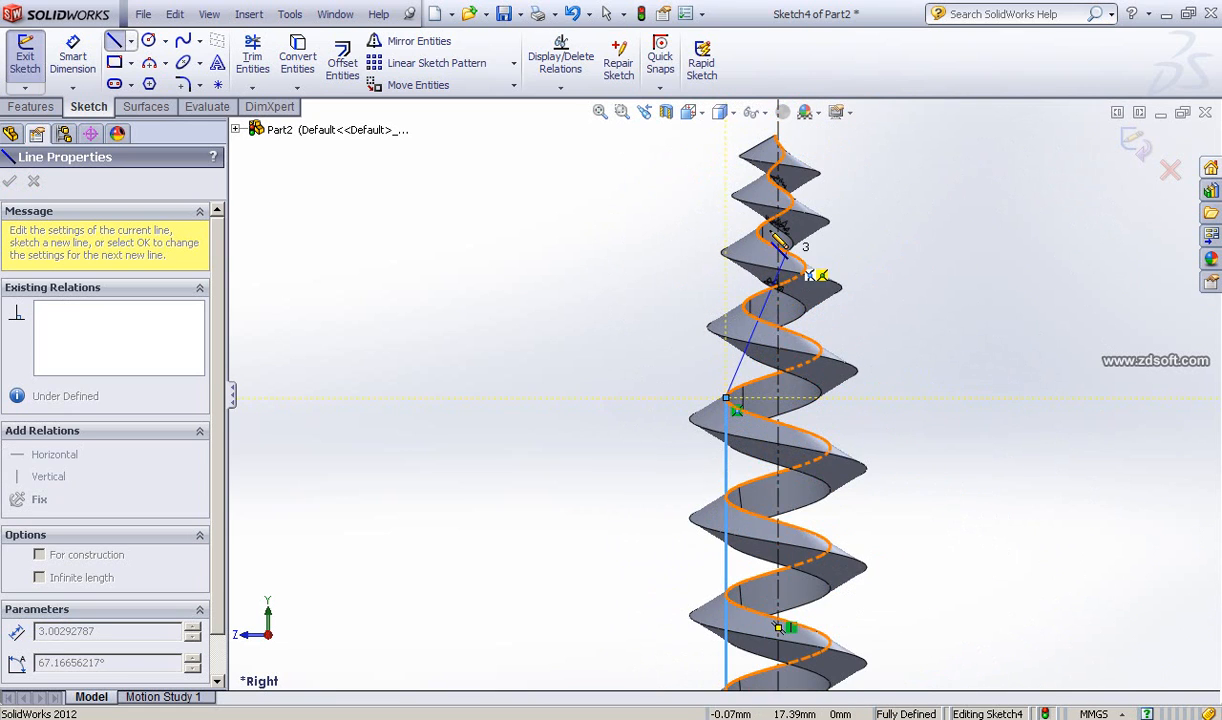
pyautogui.keyDown('ctrl'); pyautogui.moveTo(773, 181); pyautogui.dragTo(723, 347, button='middle'); pyautogui.keyUp('ctrl')
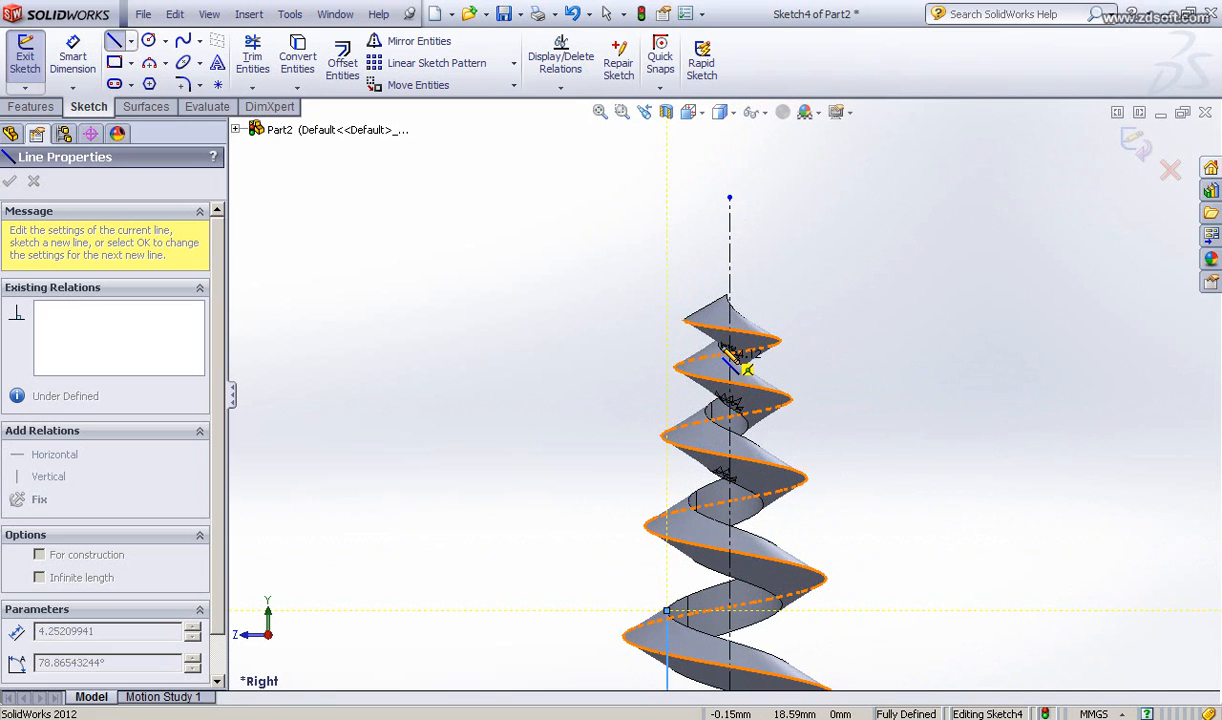
pyautogui.scroll(-4, 722, 335)
pyautogui.scroll(-2, 721, 279)
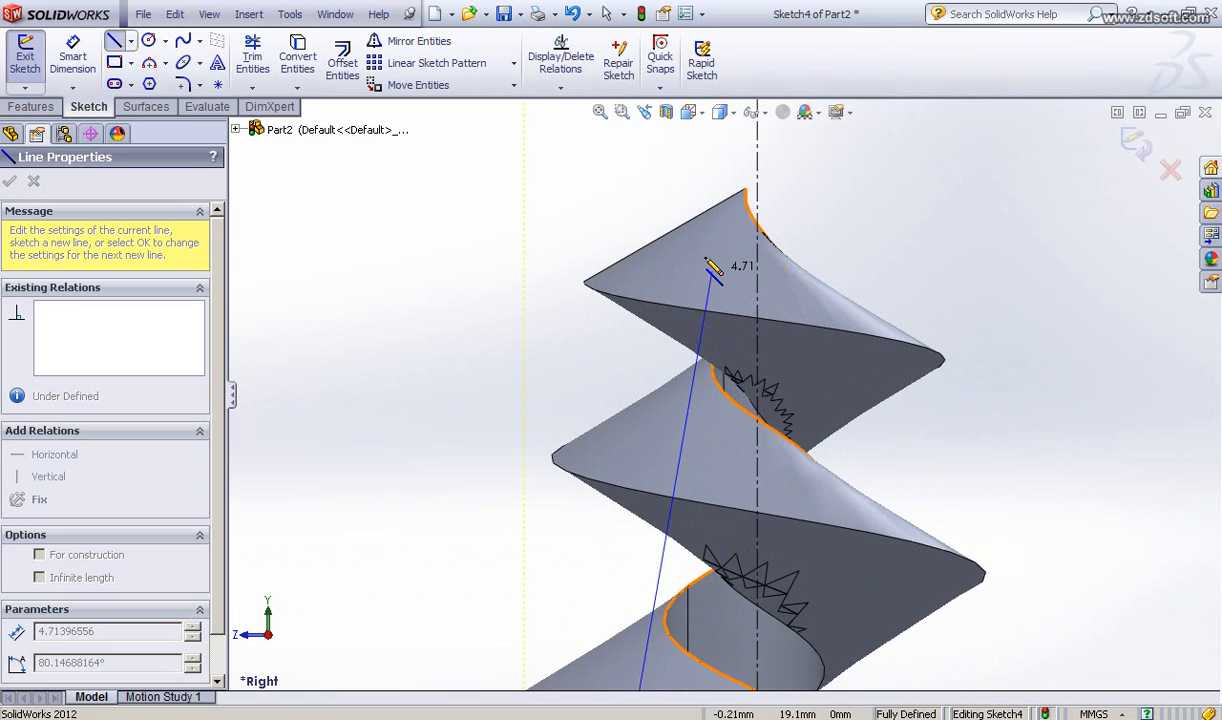
pyautogui.click(746, 190)
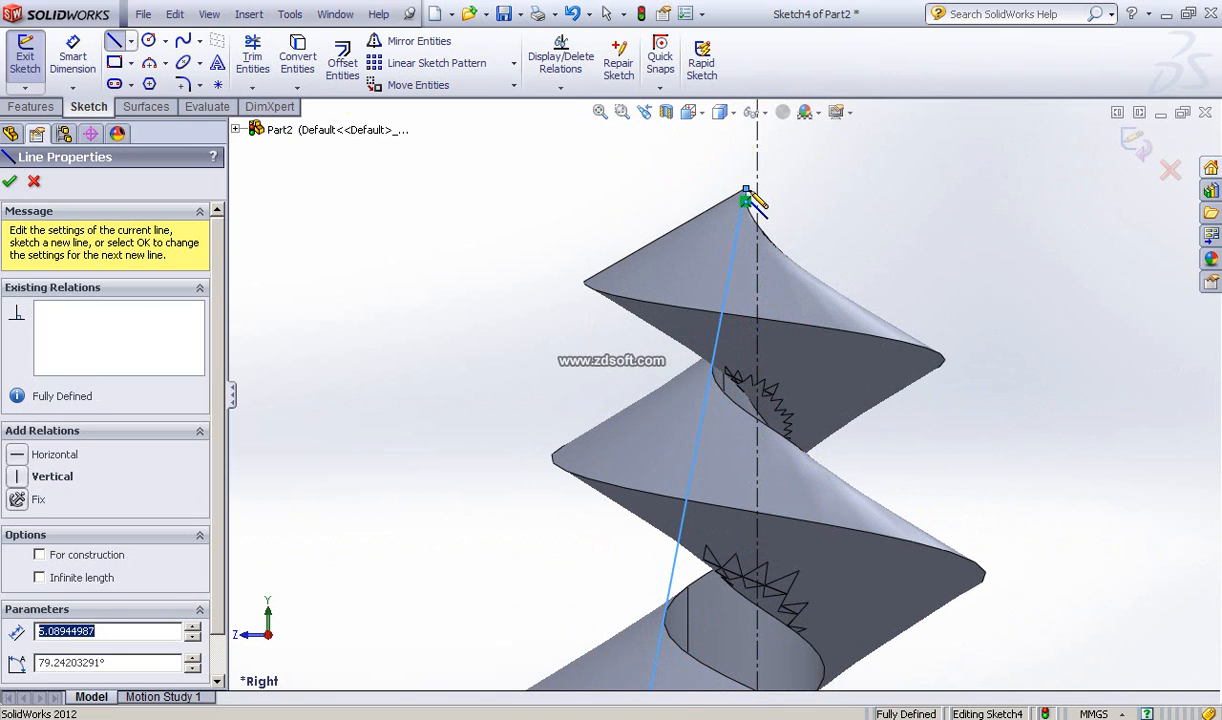
# Step: Draw a line about 19.8 mm down the centerline from the top tip, then close the profile with a 1 mm horizontal line
pyautogui.scroll(-5, 762, 197)
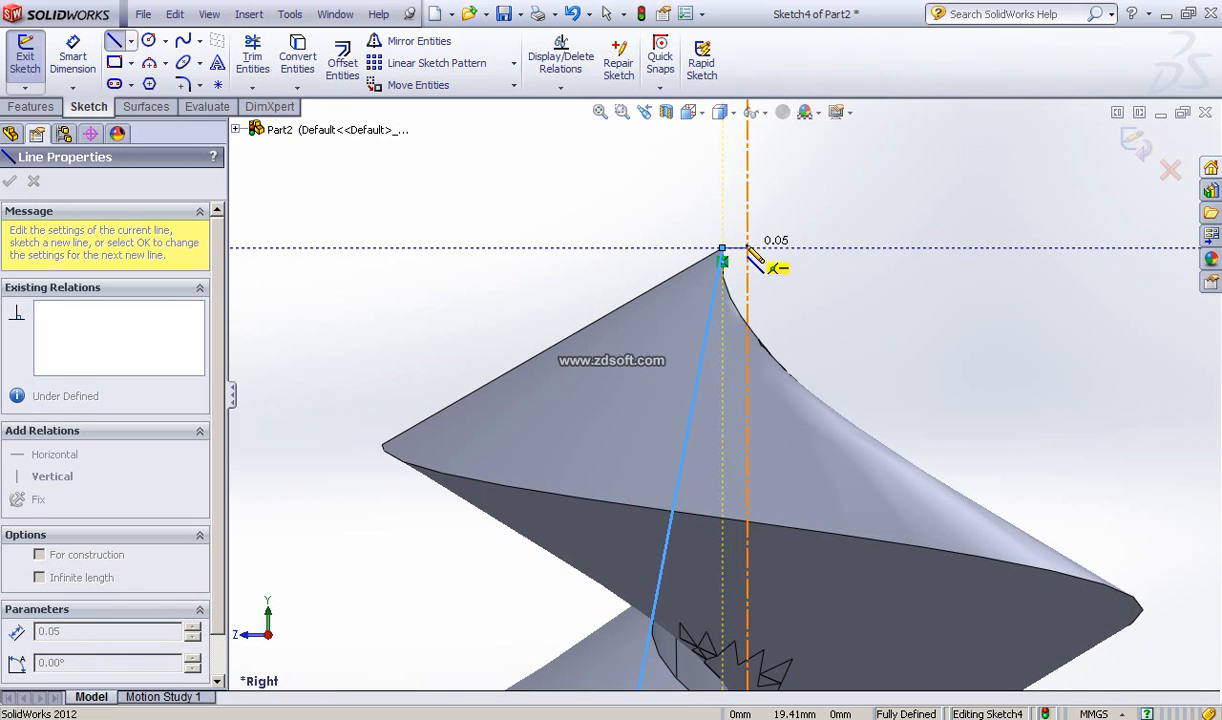
pyautogui.click(747, 248)
pyautogui.scroll(1, 741, 464)
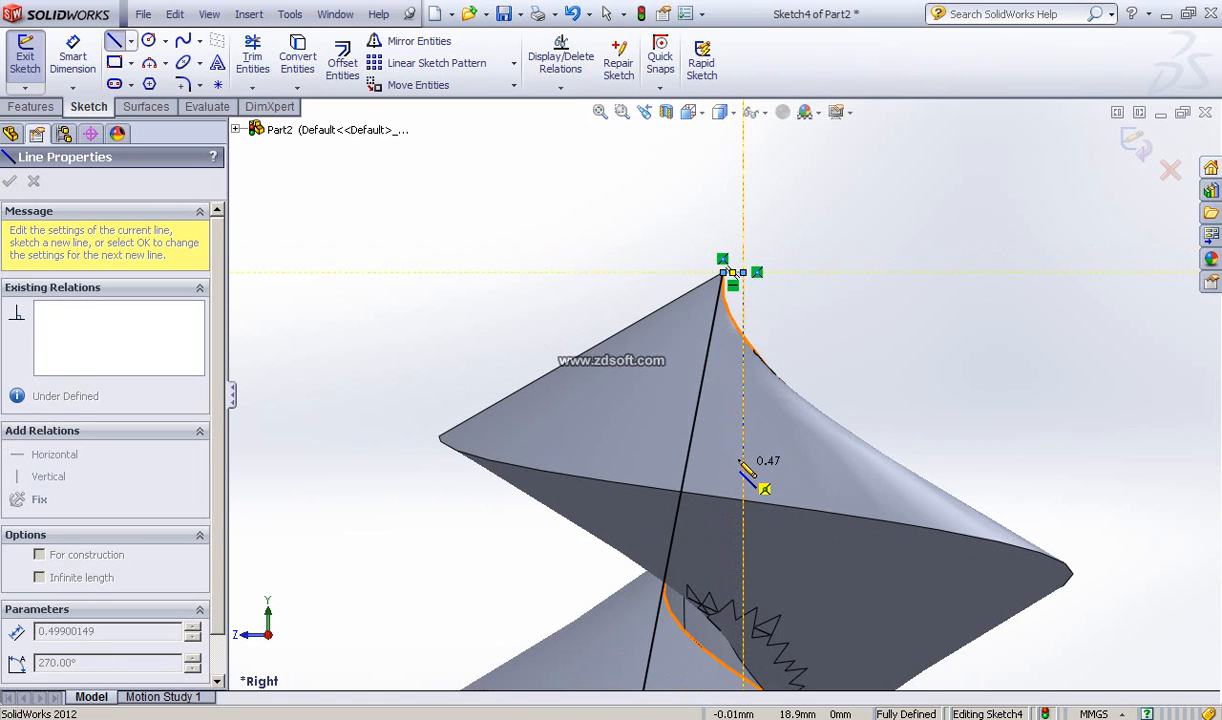
pyautogui.scroll(4, 741, 464)
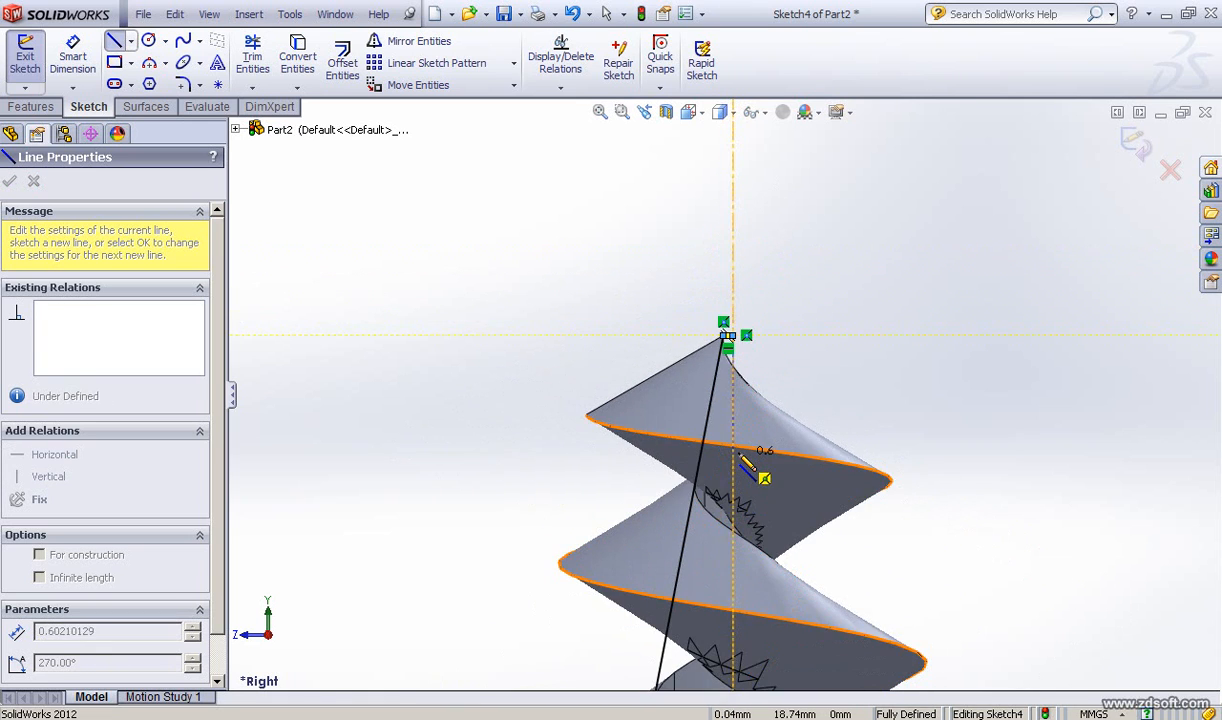
pyautogui.scroll(5, 743, 461)
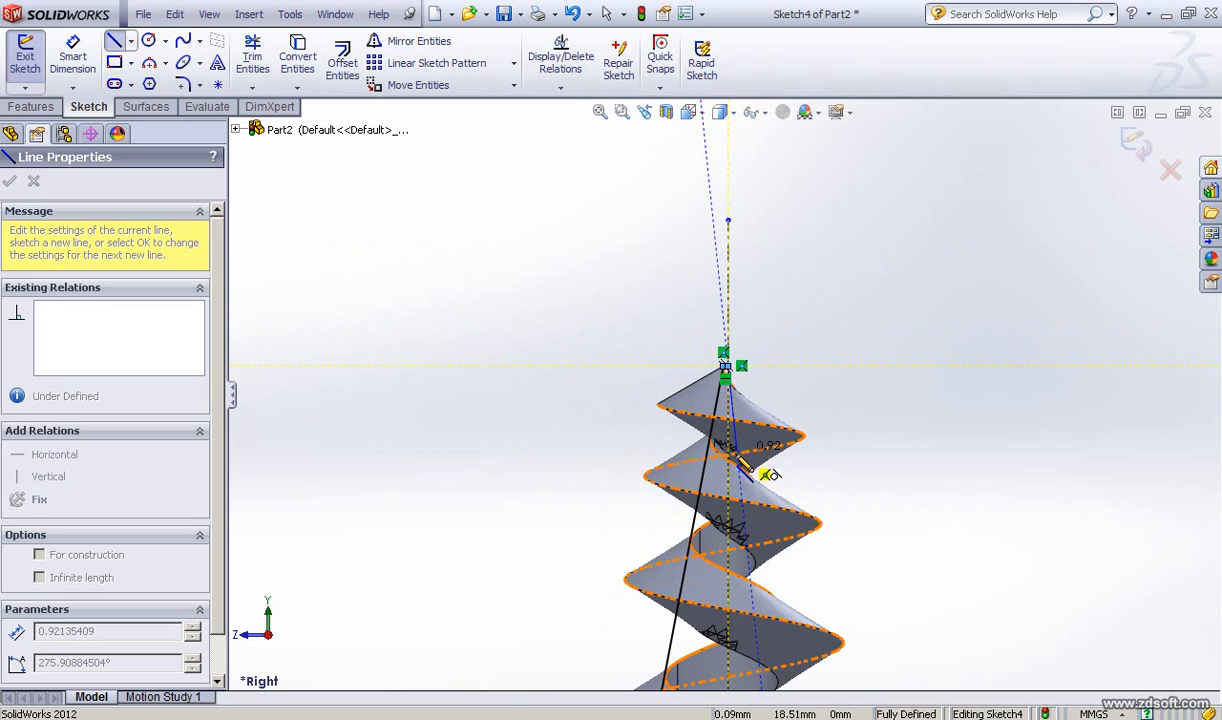
pyautogui.keyDown('ctrl'); pyautogui.moveTo(754, 312); pyautogui.dragTo(775, 133, button='middle'); pyautogui.keyUp('ctrl')
pyautogui.keyDown('ctrl'); pyautogui.moveTo(738, 461); pyautogui.dragTo(754, 395, button='middle'); pyautogui.keyUp('ctrl')
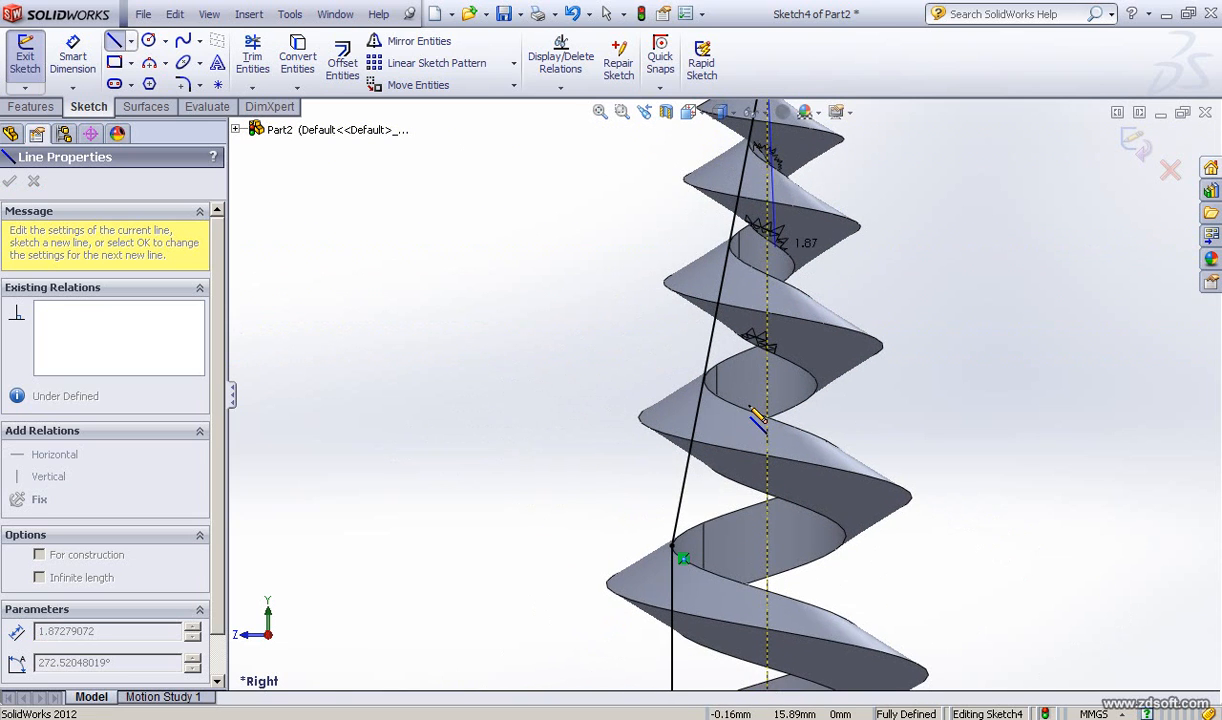
pyautogui.scroll(6, 760, 420)
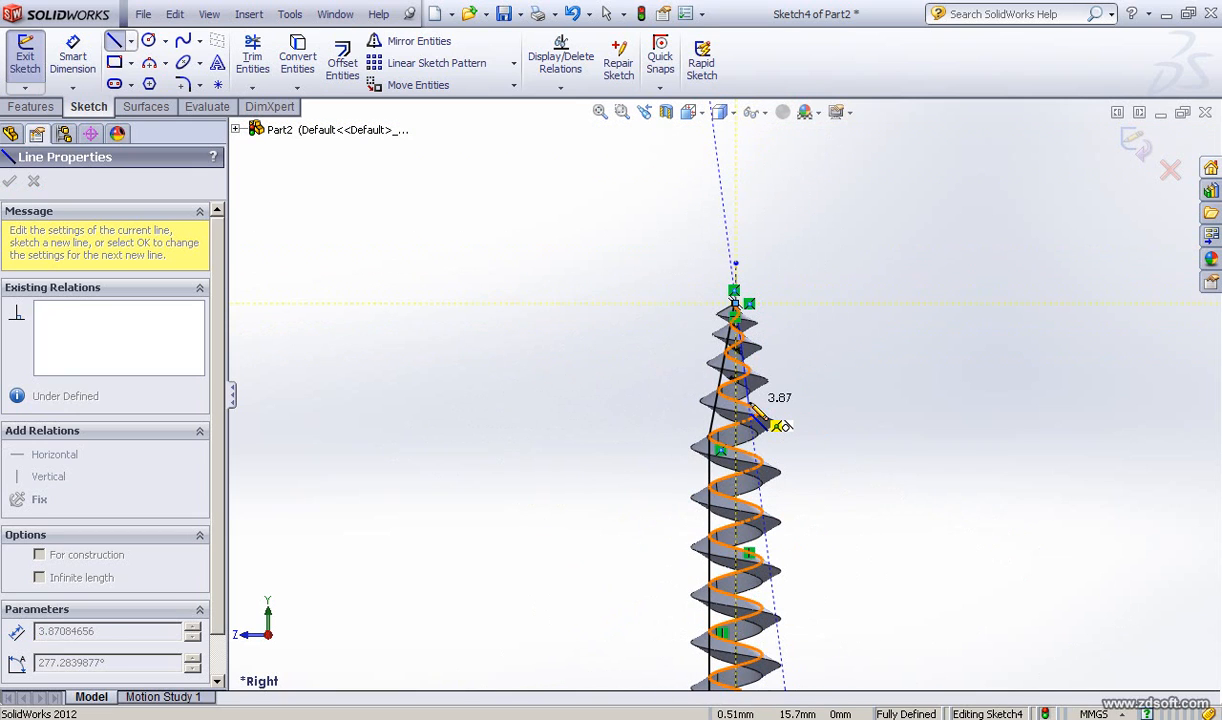
pyautogui.scroll(3, 760, 422)
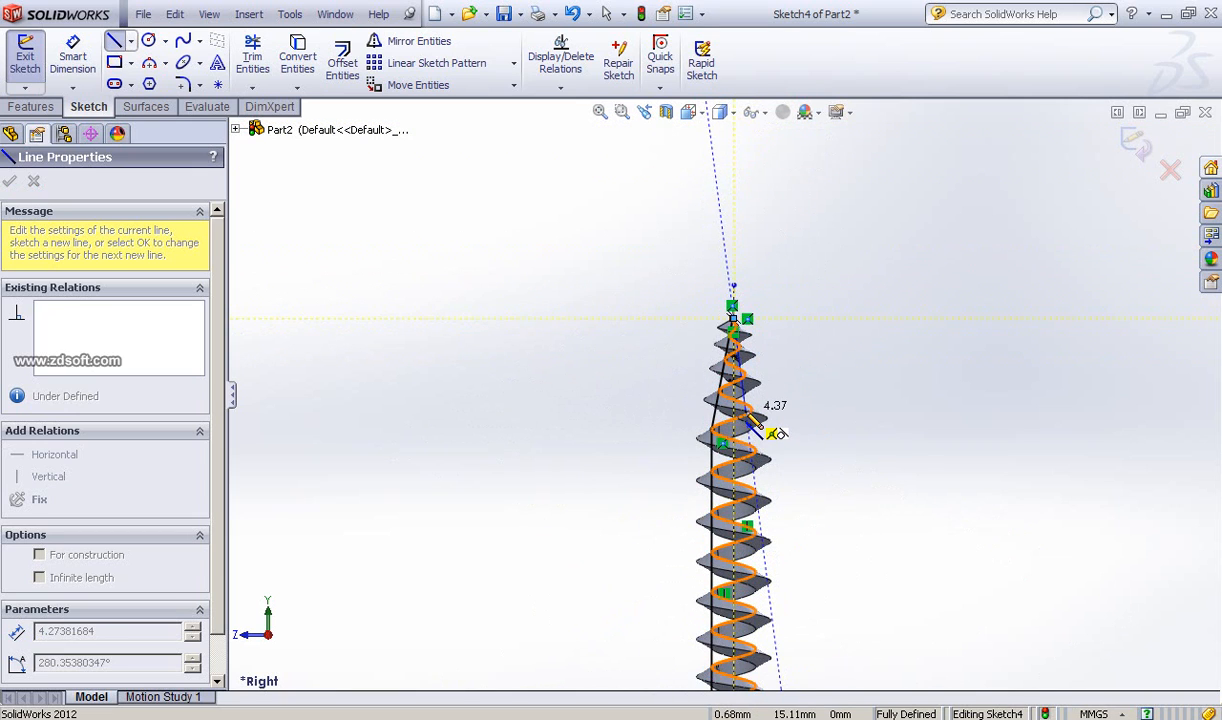
pyautogui.keyDown('ctrl'); pyautogui.moveTo(721, 331); pyautogui.dragTo(717, 303, button='middle'); pyautogui.keyUp('ctrl')
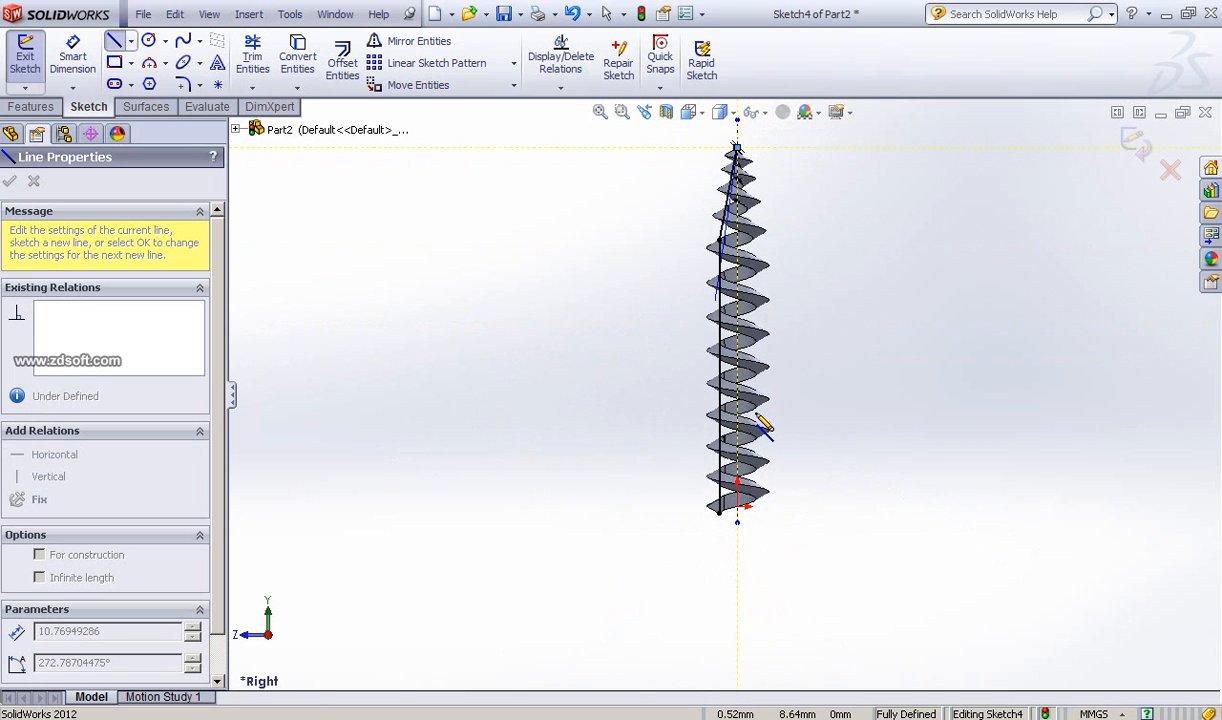
pyautogui.scroll(-4, 762, 418)
pyautogui.scroll(-2, 762, 425)
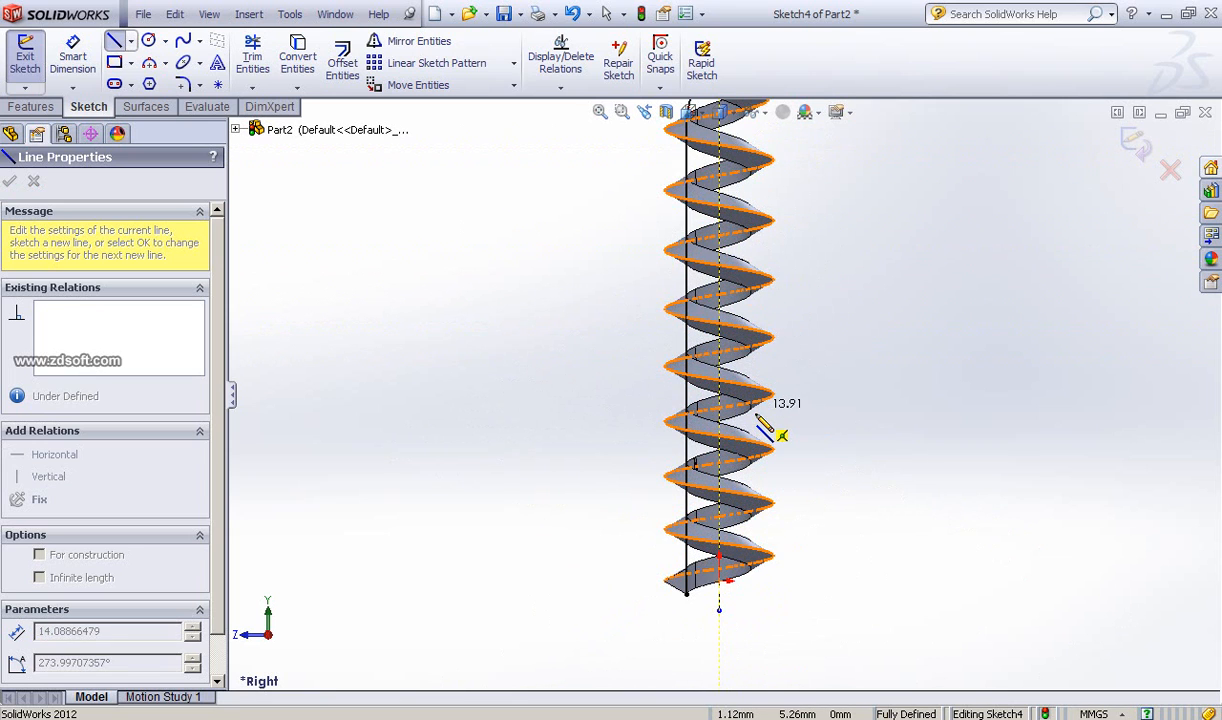
pyautogui.scroll(-4, 752, 428)
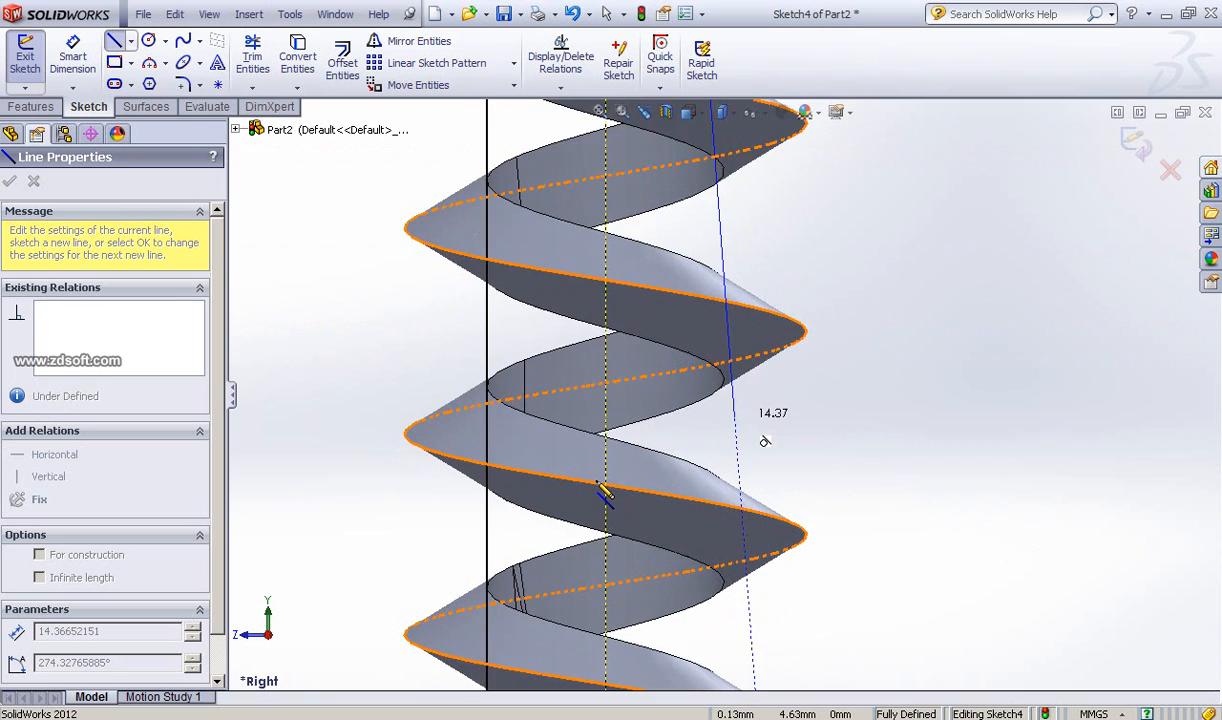
pyautogui.moveTo(698, 412)
pyautogui.keyDown('ctrl'); pyautogui.mouseDown(button='middle')
pyautogui.moveTo(802, 300)
pyautogui.moveTo(821, 145)
pyautogui.moveTo(808, 112)
pyautogui.mouseUp(button='middle'); pyautogui.keyUp('ctrl')
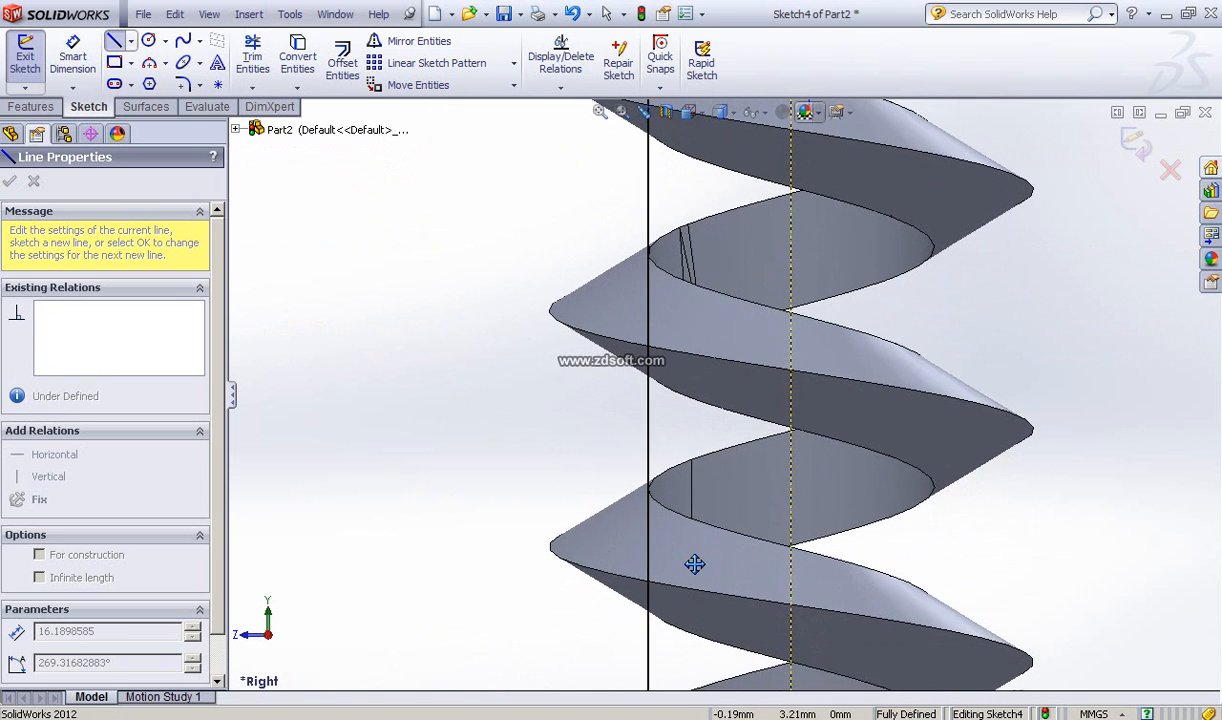
pyautogui.keyDown('ctrl'); pyautogui.moveTo(680, 545); pyautogui.dragTo(680, 316, button='middle'); pyautogui.keyUp('ctrl')
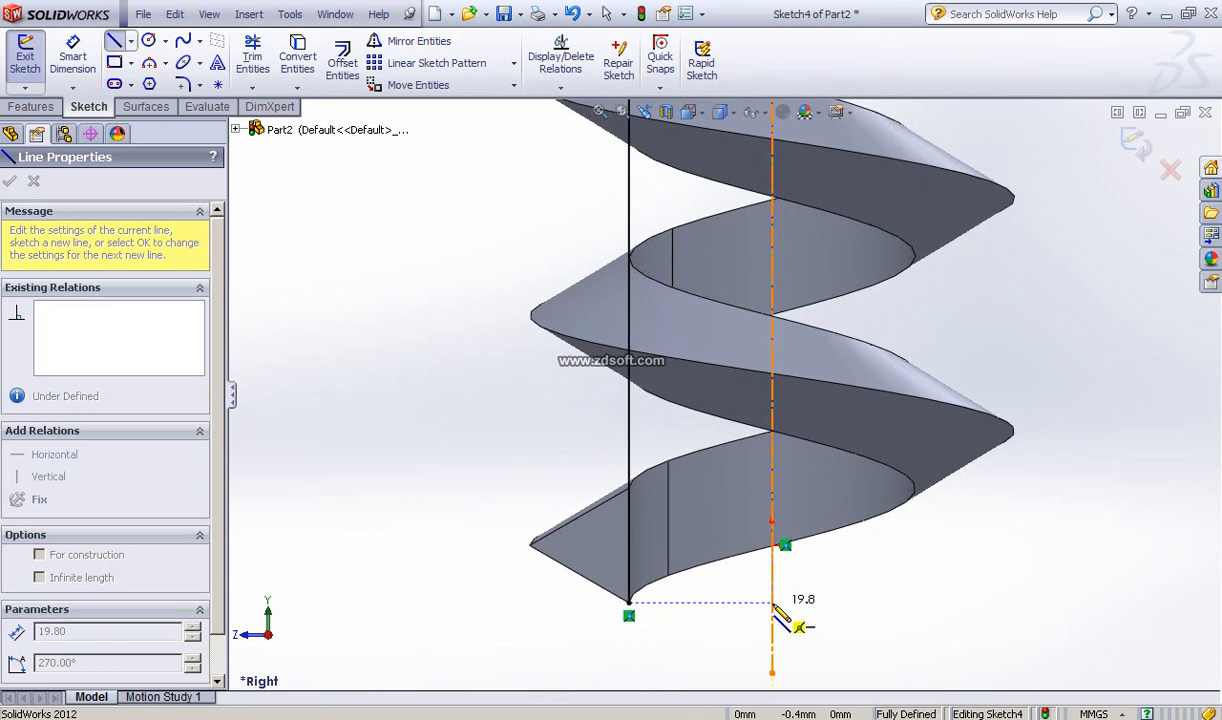
pyautogui.click(672, 621)
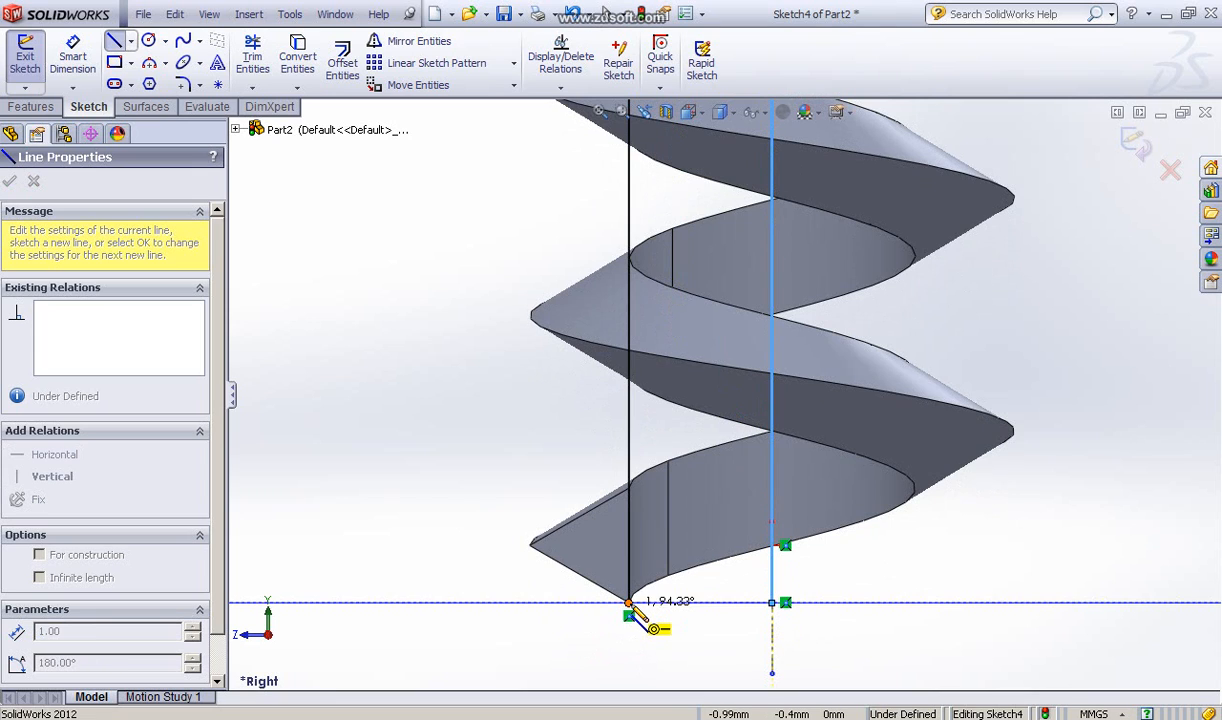
pyautogui.click(629, 603)
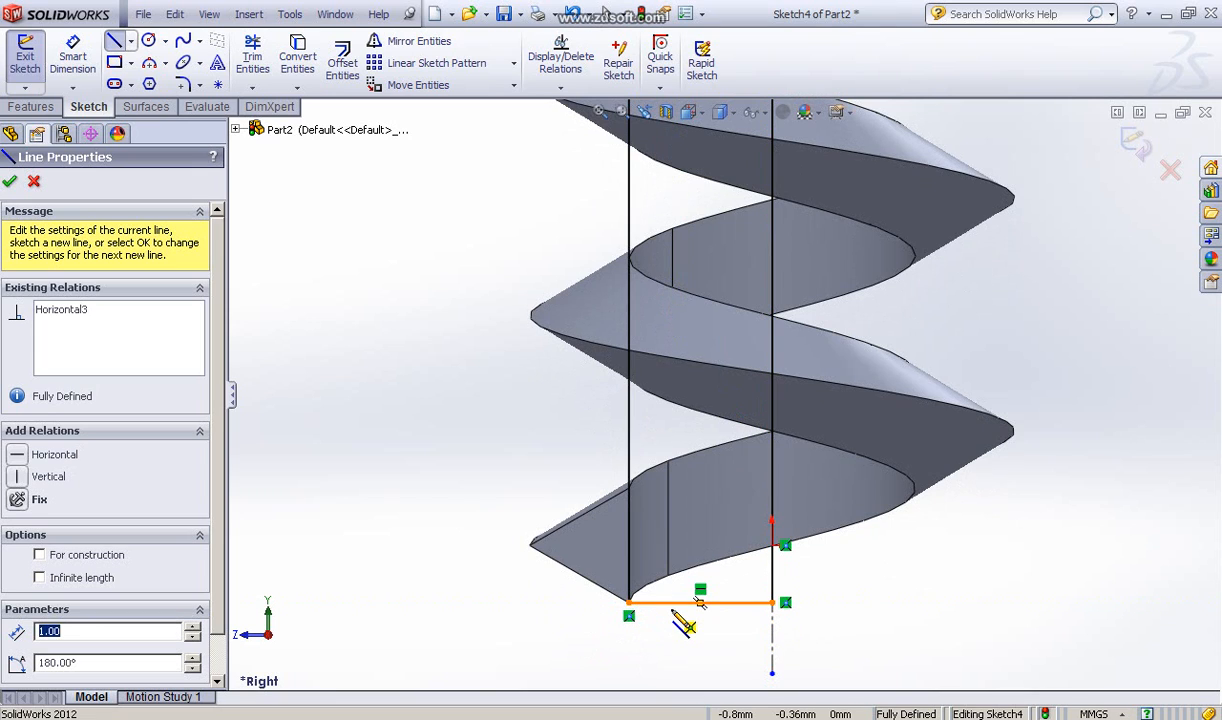
pyautogui.click(11, 182)
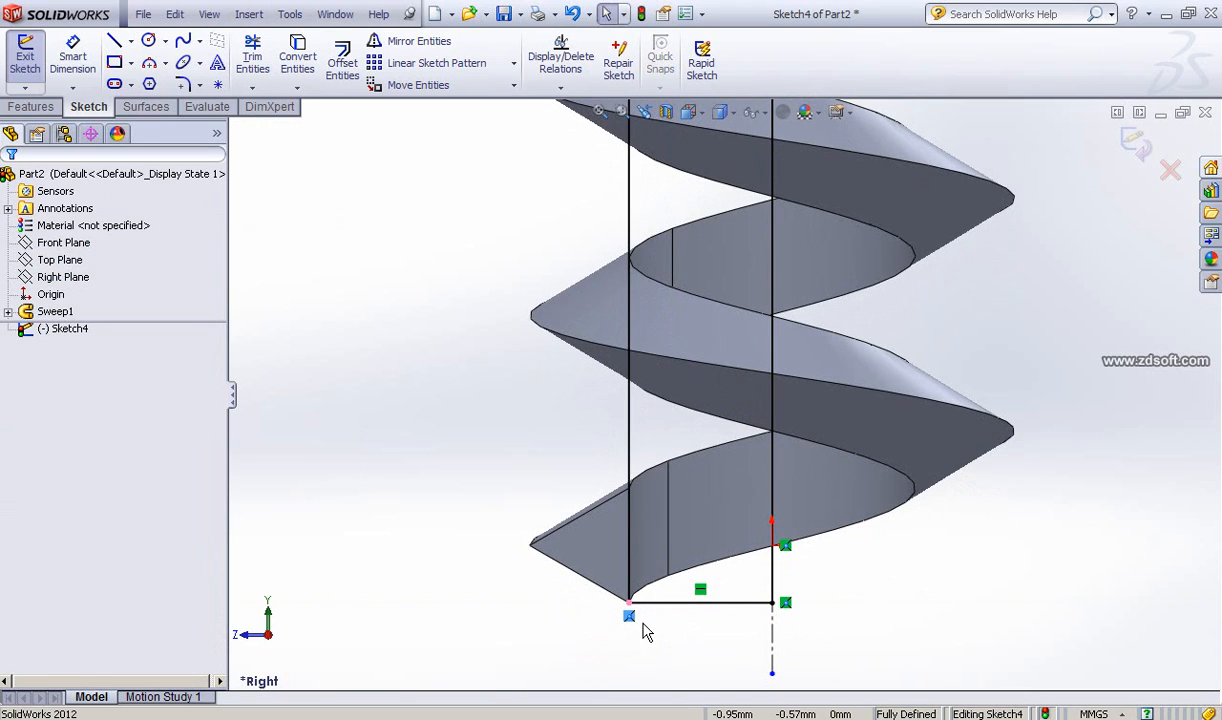
# Step: Delete the relation at the lower outer corner and dimension the bottom horizontal line at 1 mm
pyautogui.press('Delete')
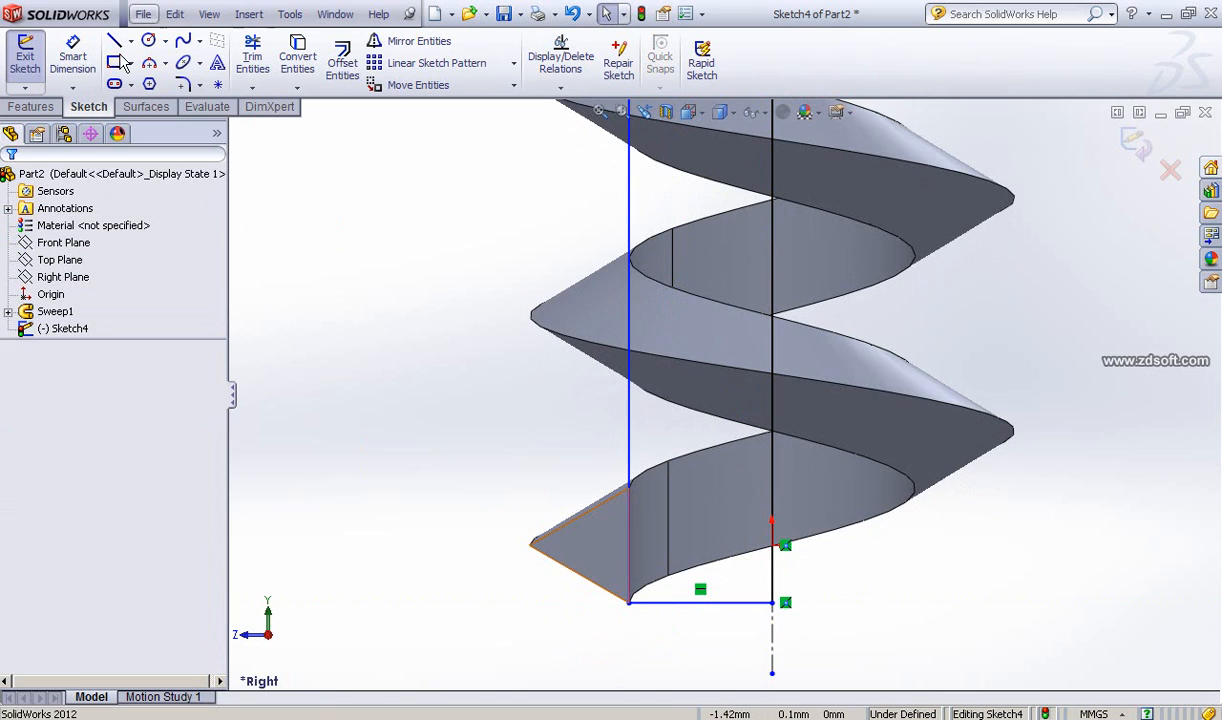
pyautogui.click(74, 58)
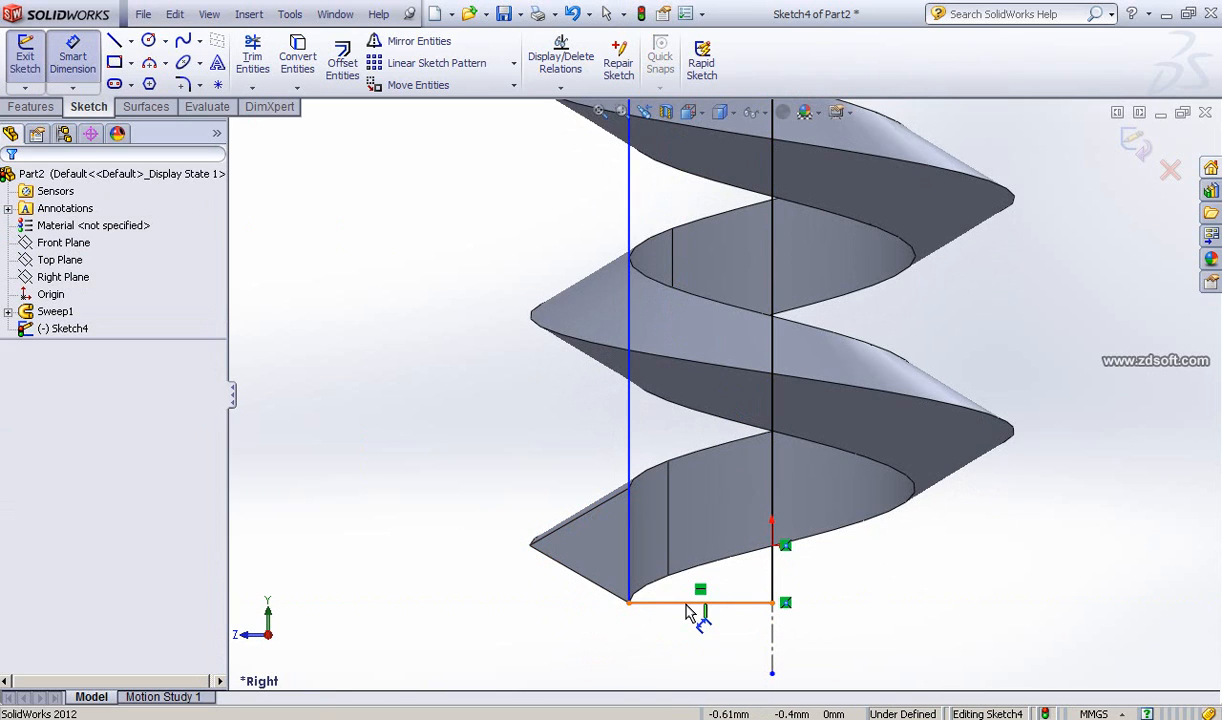
pyautogui.click(690, 648)
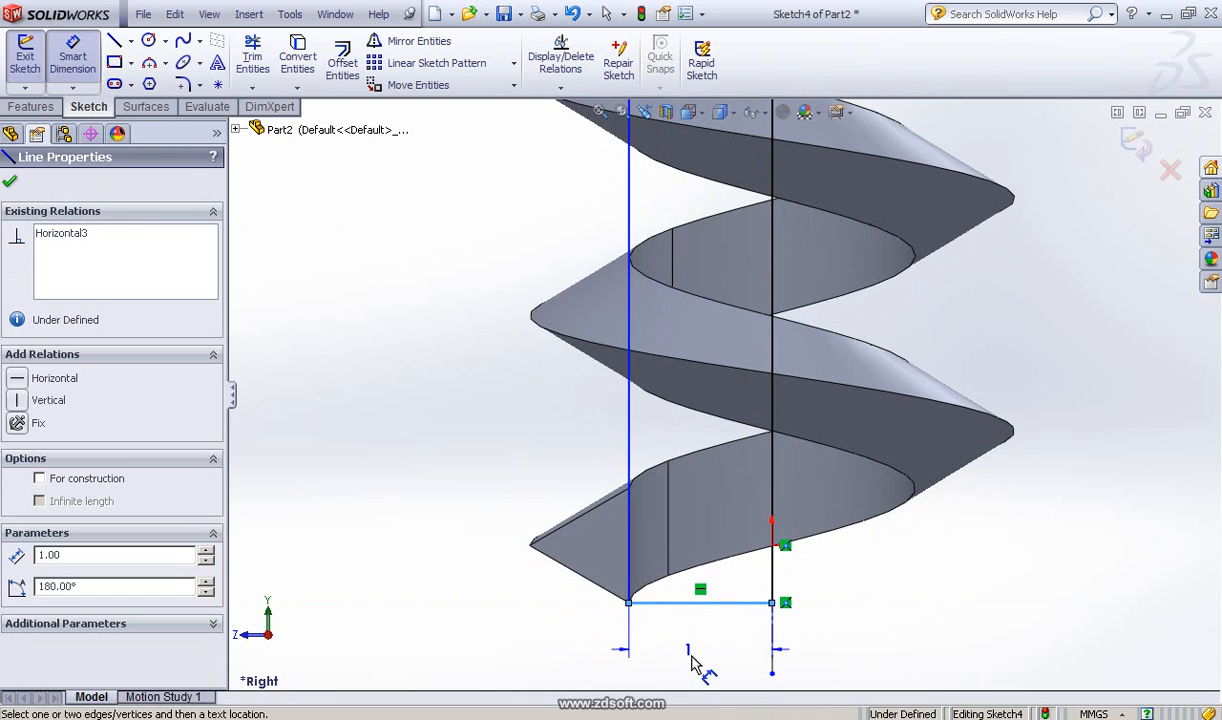
pyautogui.click(716, 641)
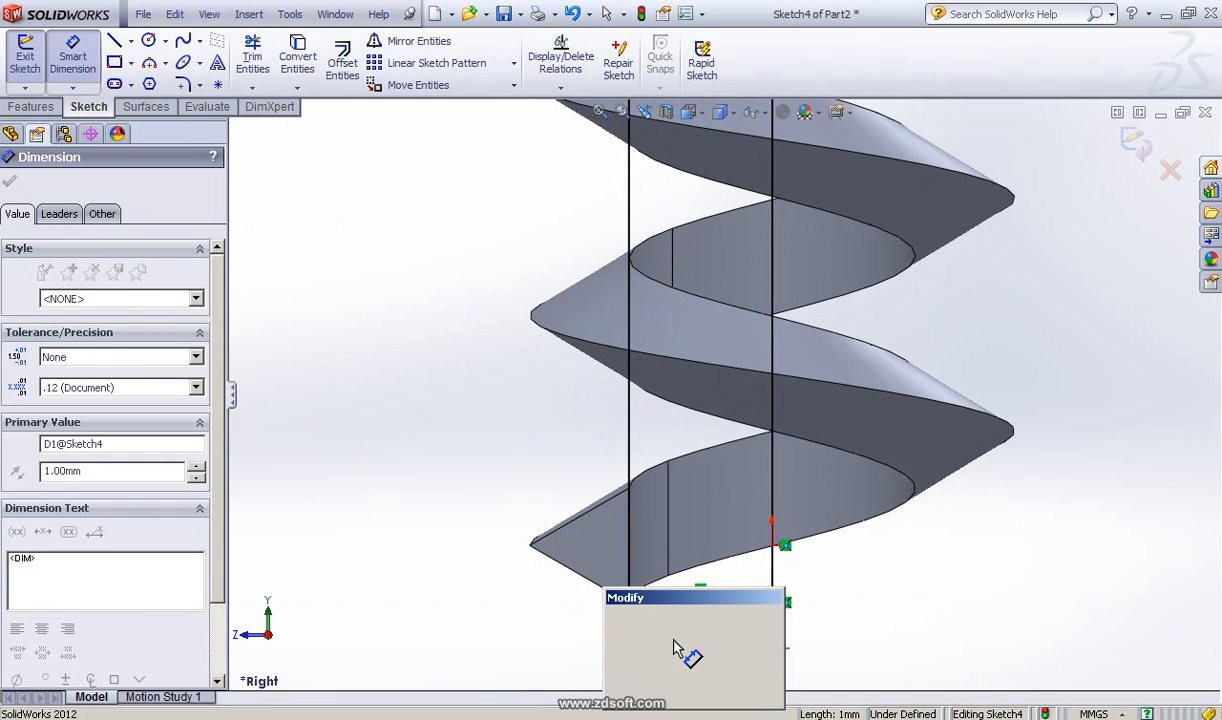
pyautogui.click(617, 692)
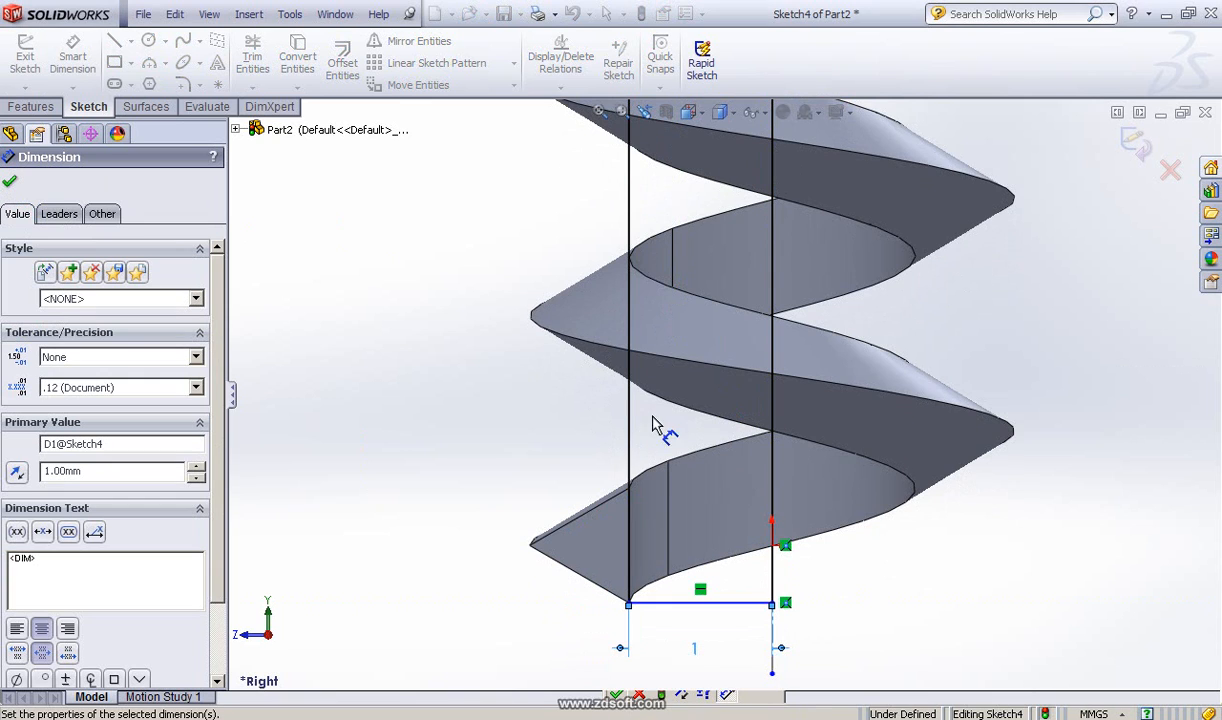
pyautogui.scroll(2, 655, 291)
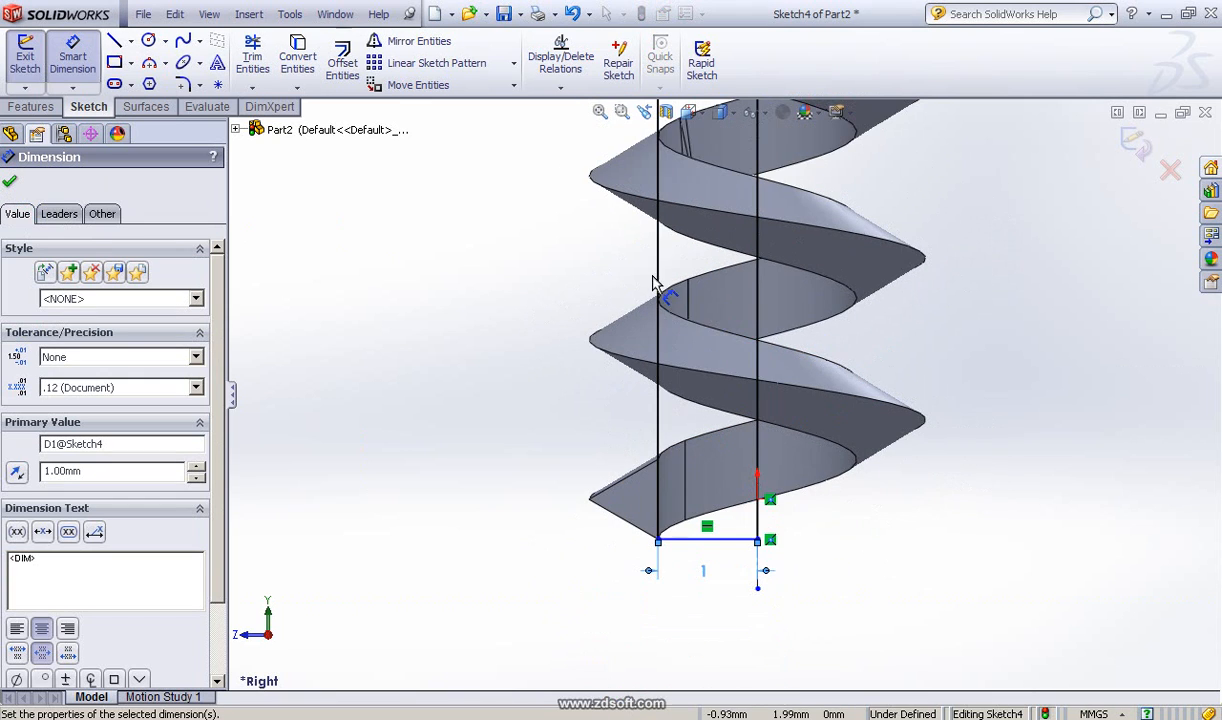
pyautogui.keyDown('ctrl'); pyautogui.moveTo(636, 319); pyautogui.dragTo(546, 655, button='middle'); pyautogui.keyUp('ctrl')
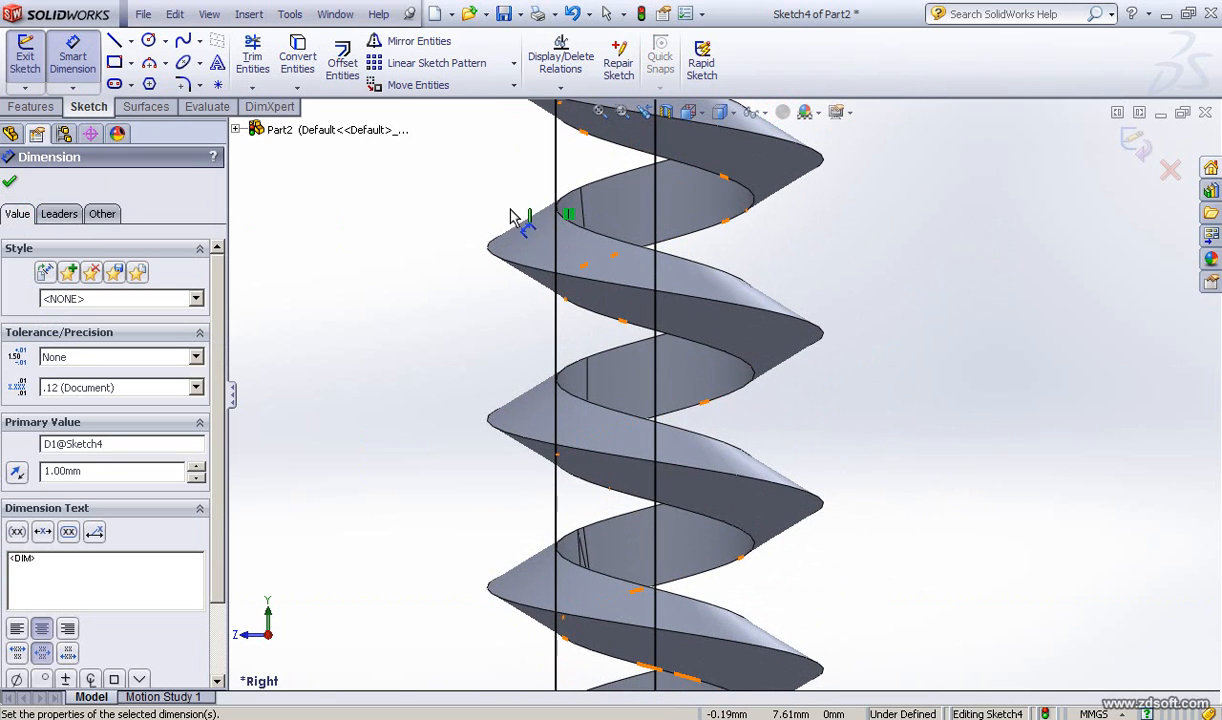
pyautogui.keyDown('ctrl'); pyautogui.moveTo(537, 499); pyautogui.dragTo(499, 698, button='middle'); pyautogui.keyUp('ctrl')
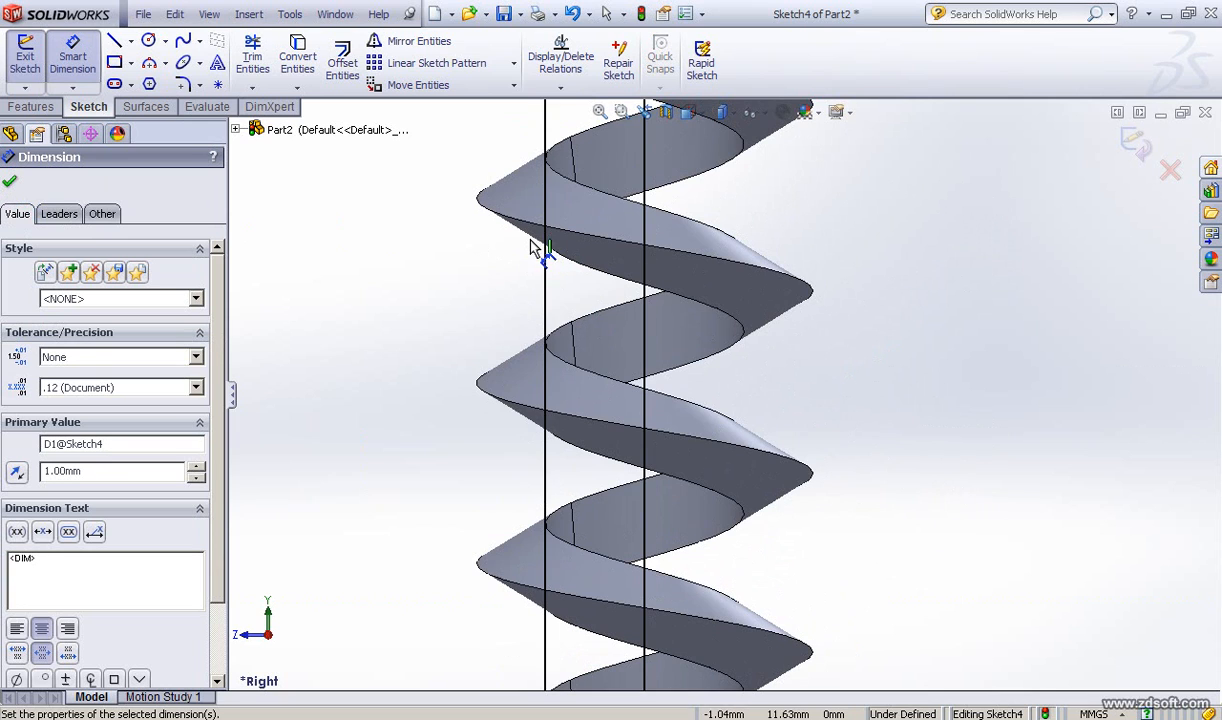
pyautogui.keyDown('ctrl'); pyautogui.moveTo(546, 477); pyautogui.dragTo(530, 652, button='middle'); pyautogui.keyUp('ctrl')
pyautogui.keyDown('ctrl'); pyautogui.moveTo(554, 586); pyautogui.dragTo(563, 620, button='middle'); pyautogui.keyUp('ctrl')
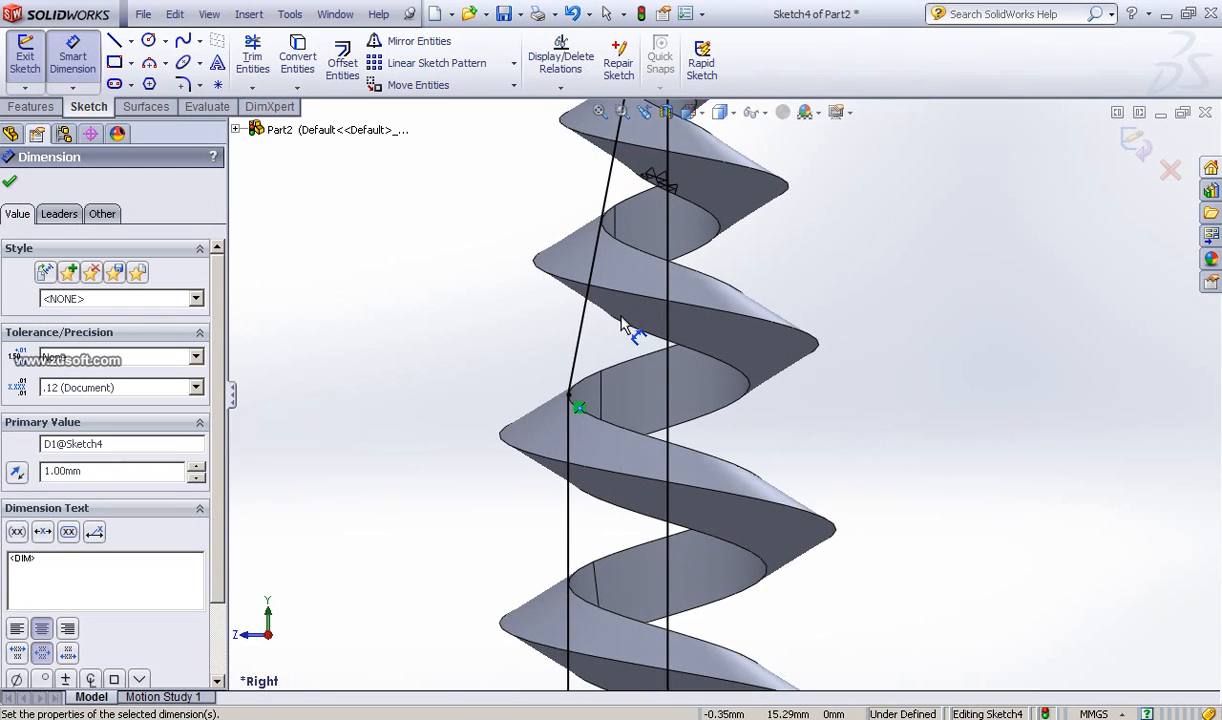
pyautogui.scroll(-5, 621, 325)
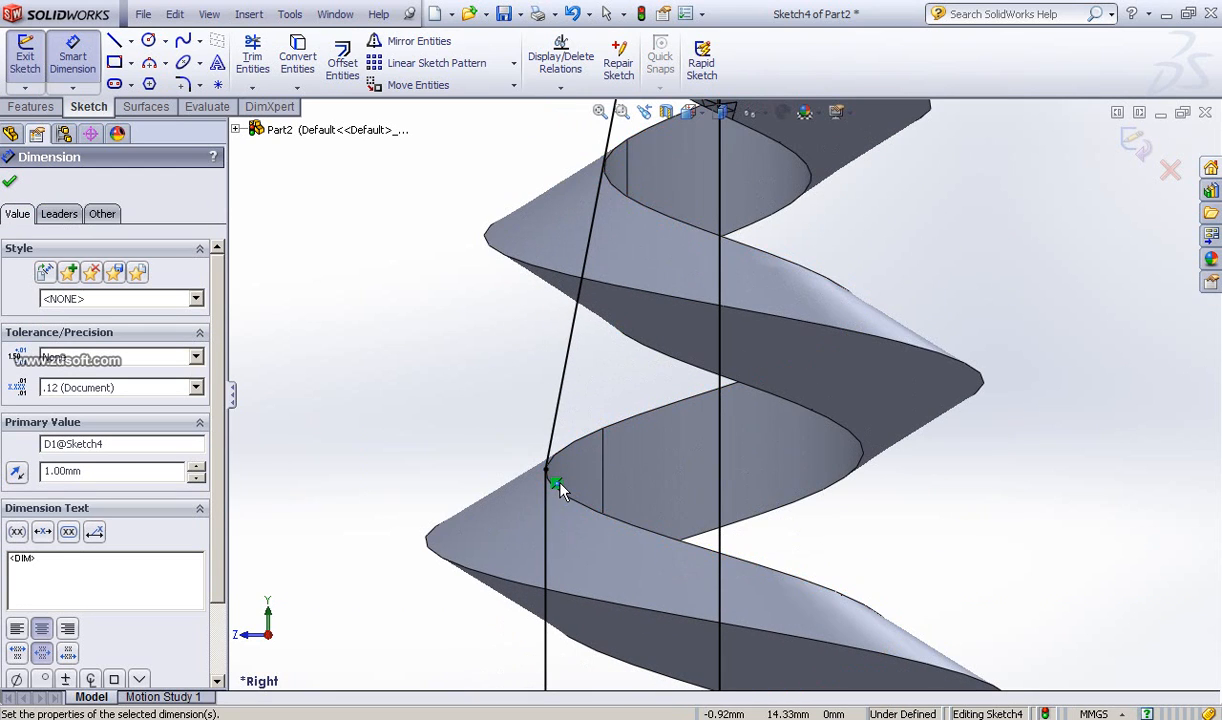
pyautogui.click(184, 85)
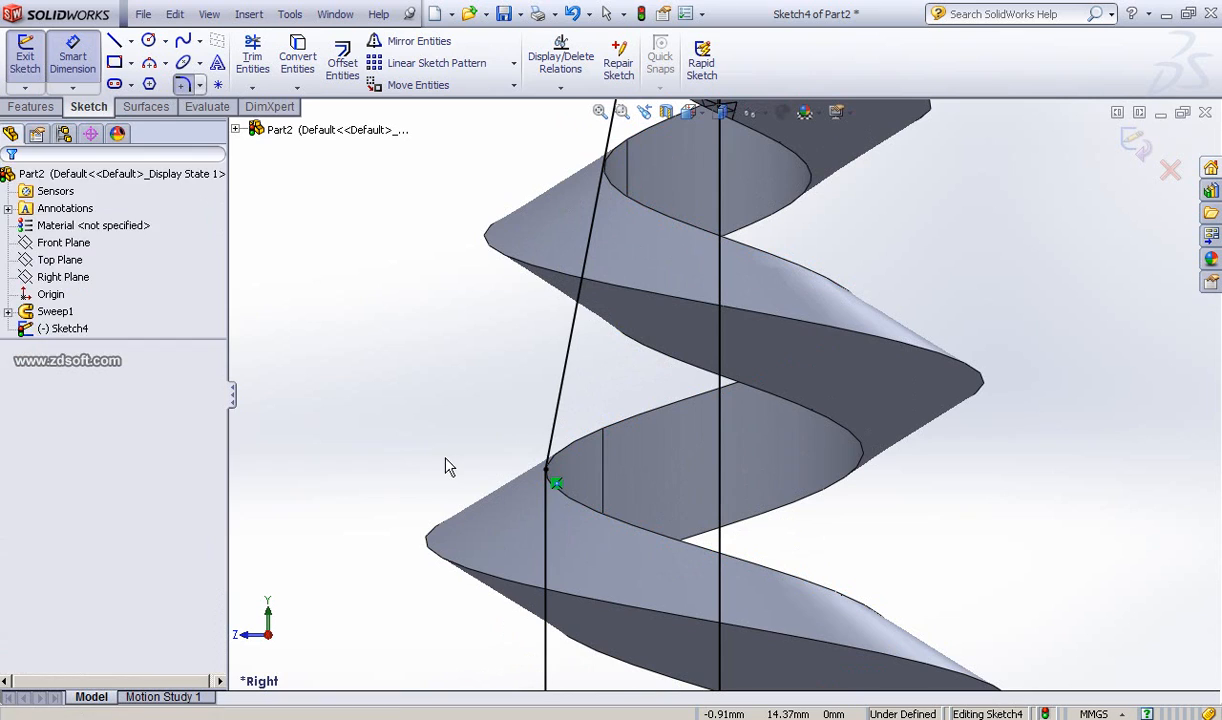
pyautogui.click(551, 484)
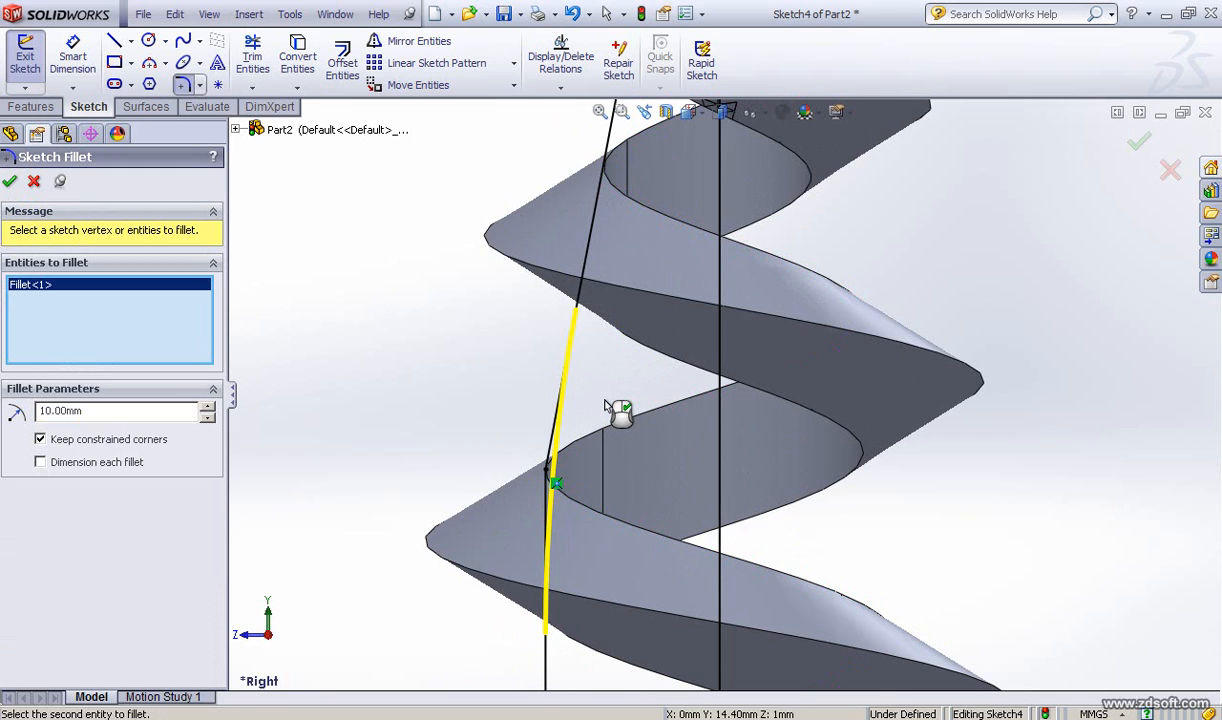
pyautogui.scroll(-3, 578, 431)
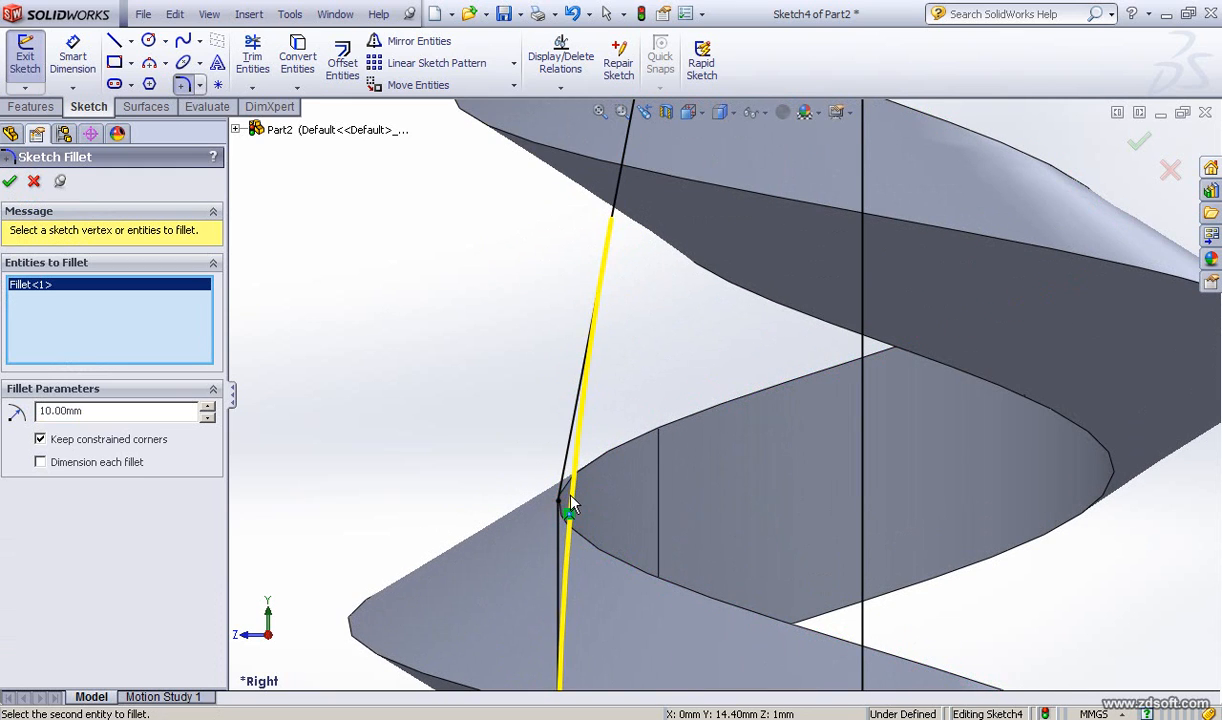
pyautogui.scroll(2, 577, 508)
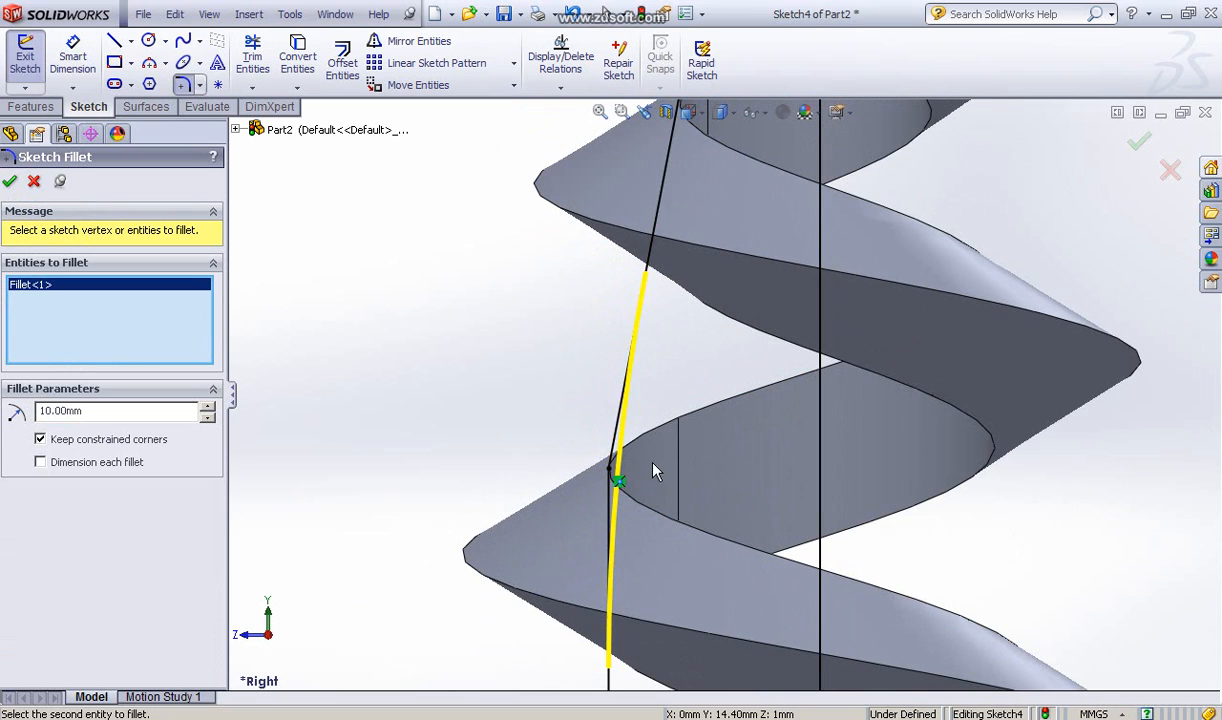
pyautogui.scroll(-3, 655, 471)
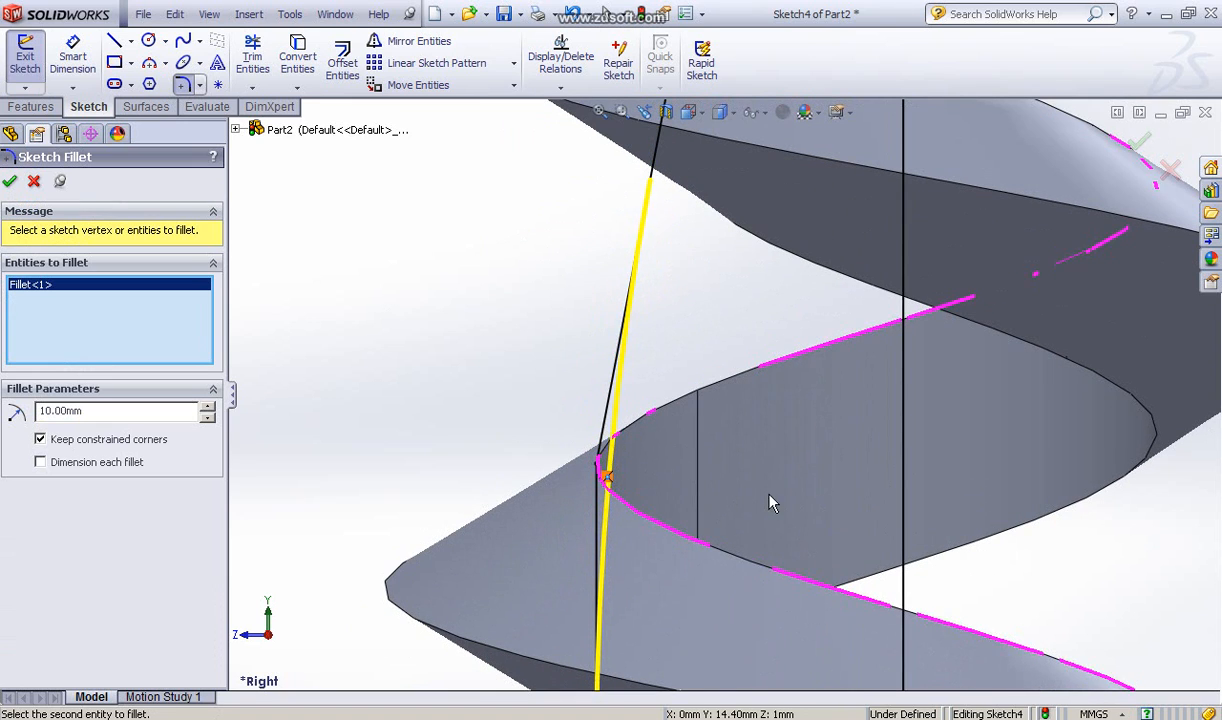
pyautogui.scroll(2, 615, 400)
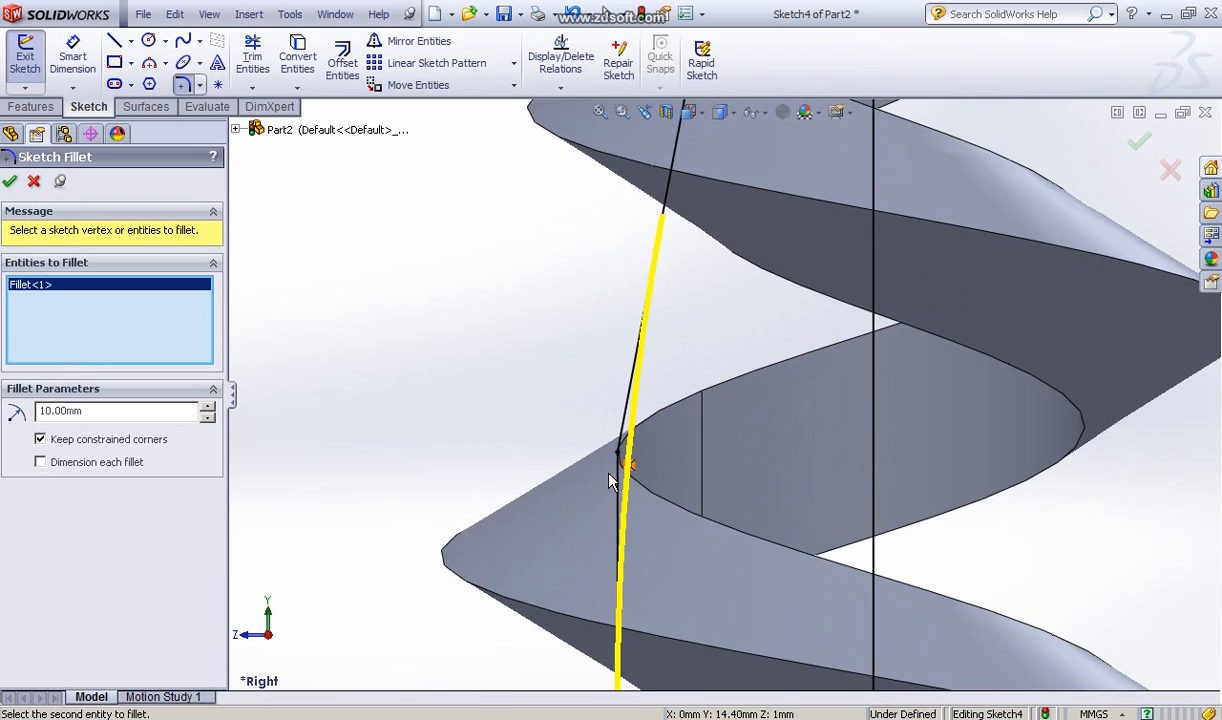
pyautogui.click(33, 181)
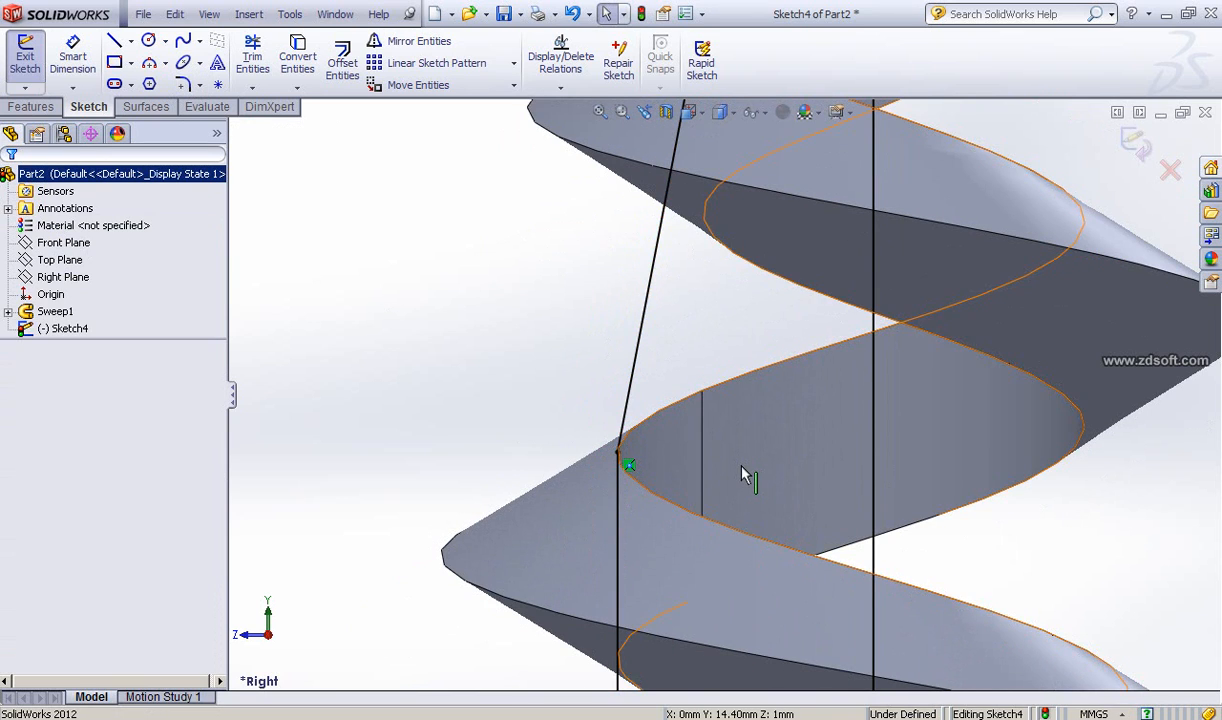
pyautogui.scroll(2, 742, 476)
pyautogui.scroll(4, 742, 476)
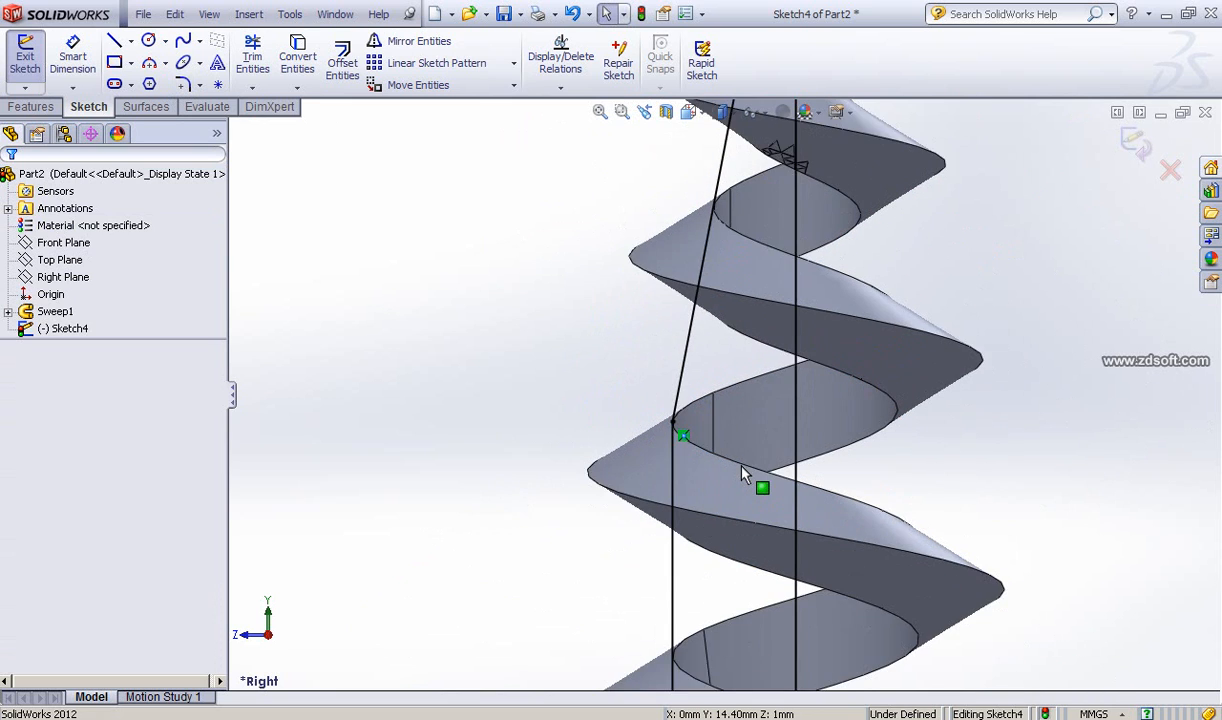
pyautogui.scroll(2, 742, 476)
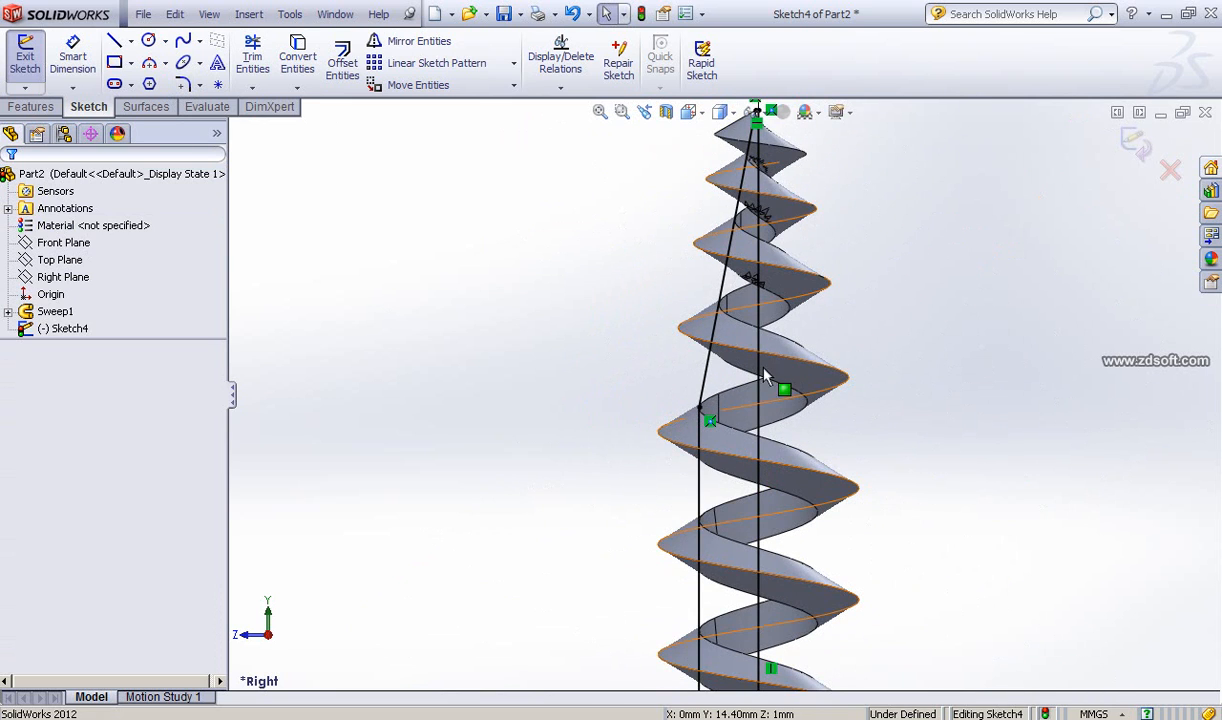
pyautogui.moveTo(777, 332)
pyautogui.keyDown('ctrl'); pyautogui.mouseDown(button='middle')
pyautogui.moveTo(795, 303)
pyautogui.moveTo(696, 281)
pyautogui.mouseUp(button='middle'); pyautogui.keyUp('ctrl')
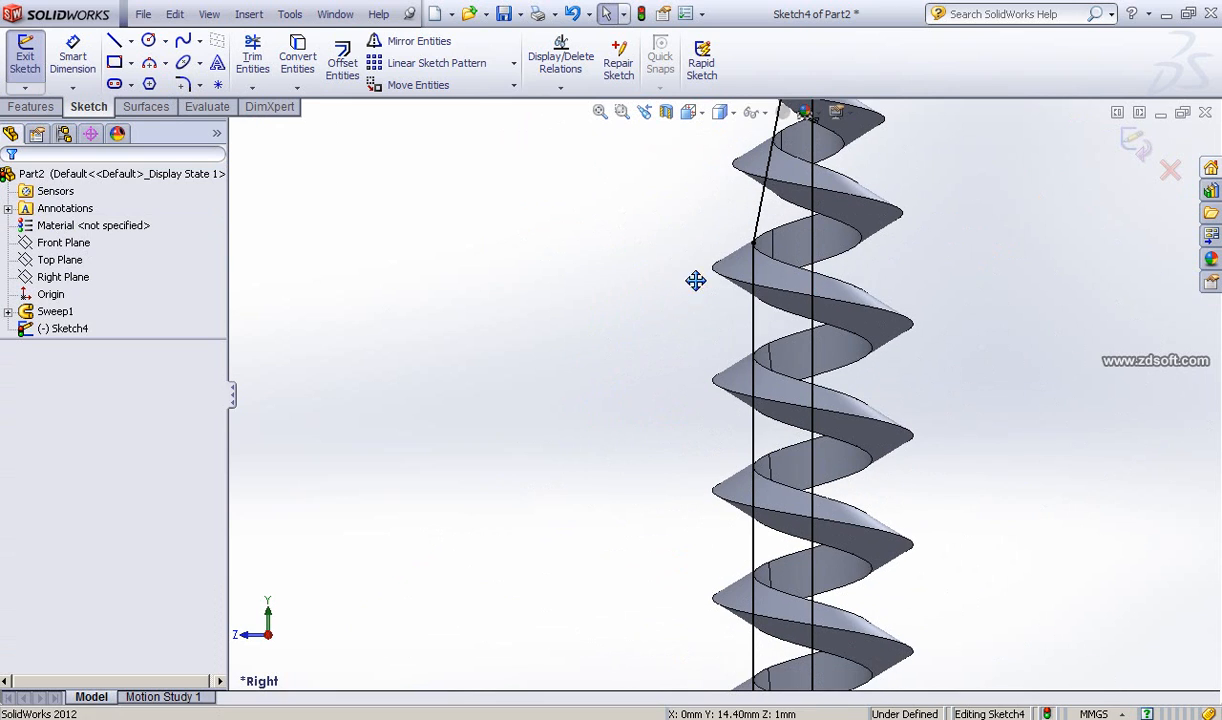
# Step: Dimension the vertical line of the core profile at 15 mm
pyautogui.click(74, 60)
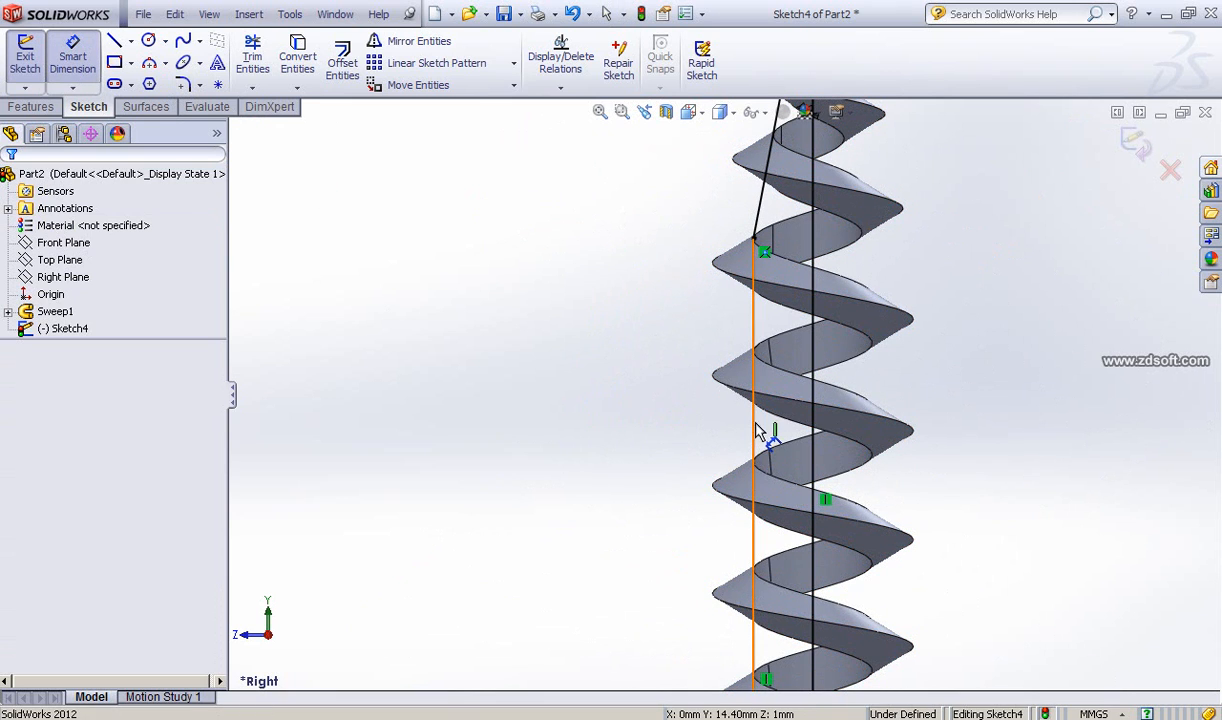
pyautogui.click(700, 425)
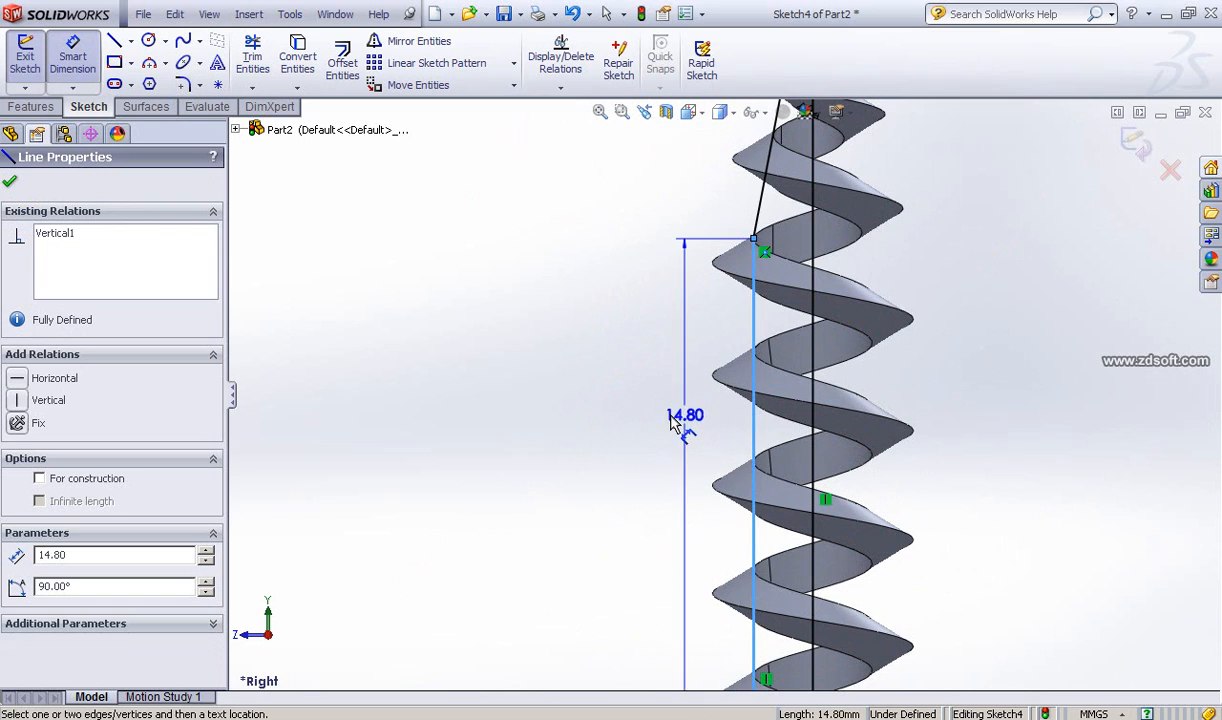
pyautogui.click(651, 439)
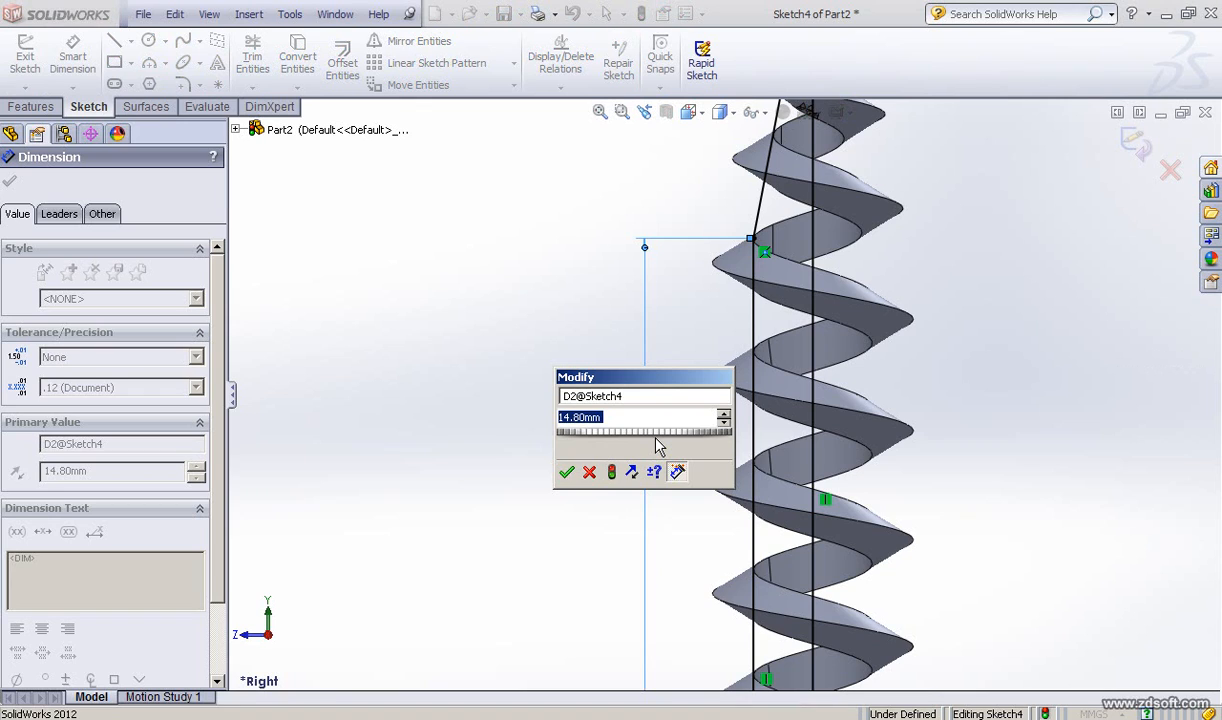
pyautogui.write('1')
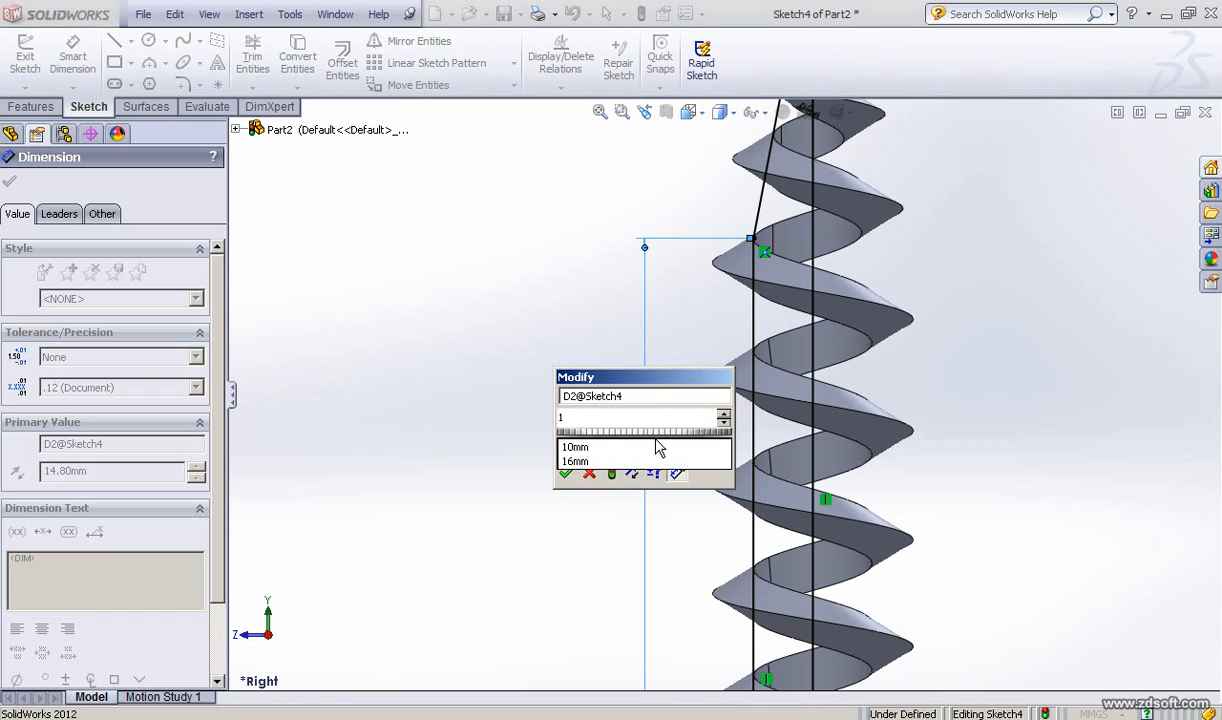
pyautogui.write('5')
pyautogui.click(566, 473)
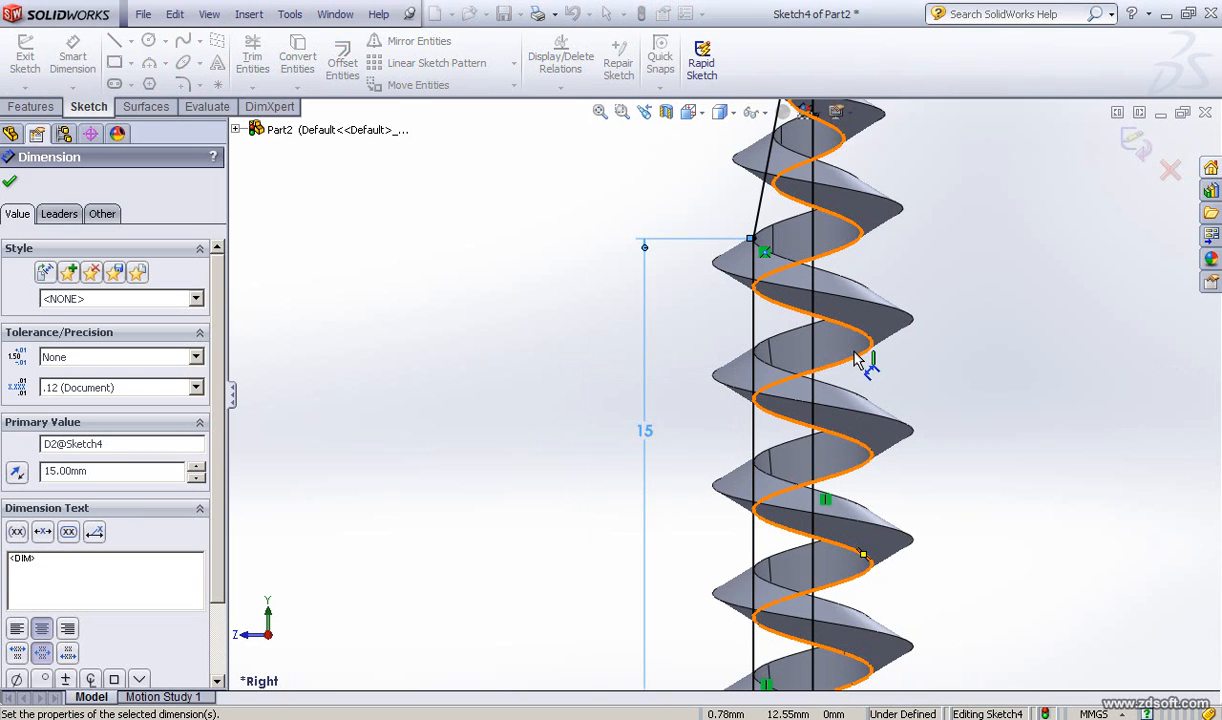
pyautogui.scroll(-4, 862, 357)
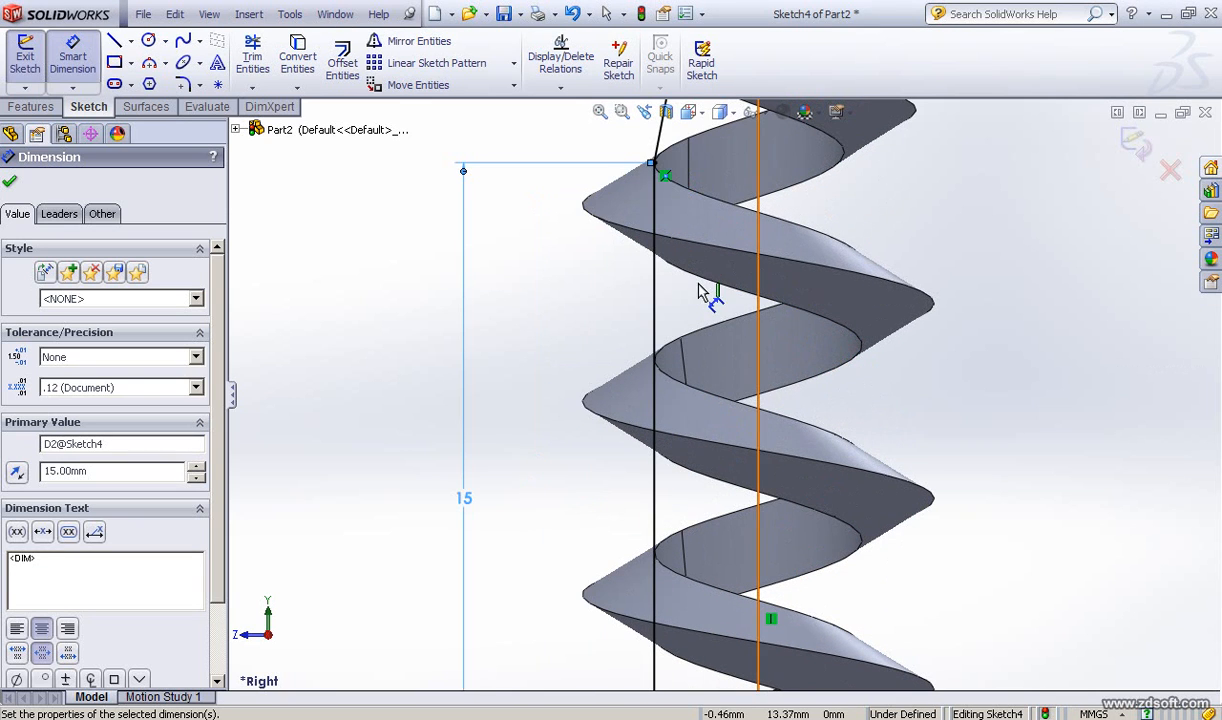
pyautogui.keyDown('ctrl'); pyautogui.moveTo(678, 342); pyautogui.dragTo(683, 518, button='middle'); pyautogui.keyUp('ctrl')
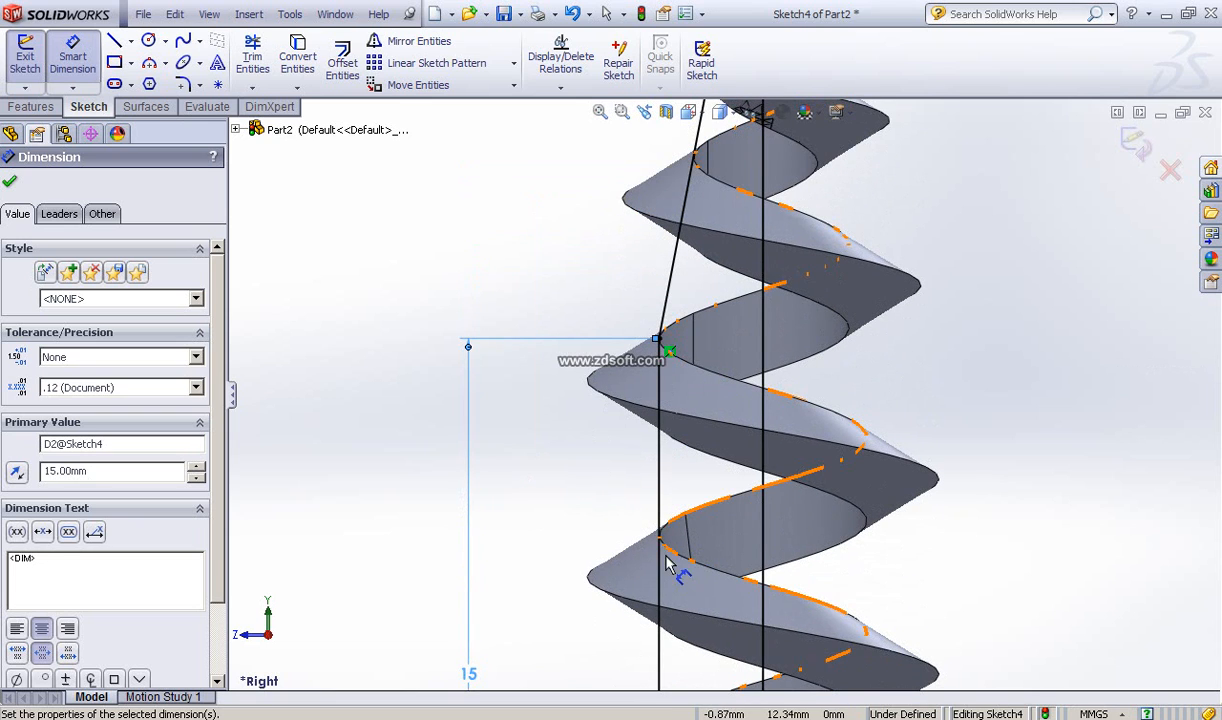
pyautogui.keyDown('ctrl'); pyautogui.moveTo(662, 541); pyautogui.dragTo(686, 376, button='middle'); pyautogui.keyUp('ctrl')
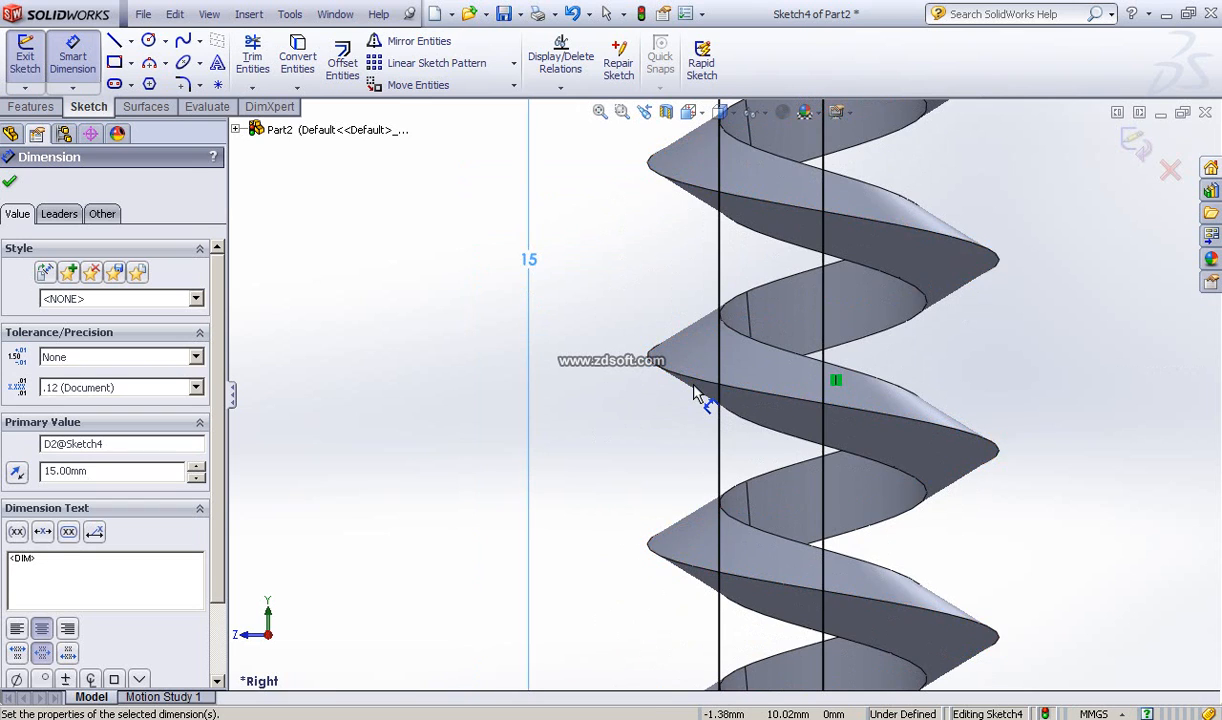
pyautogui.scroll(6, 697, 392)
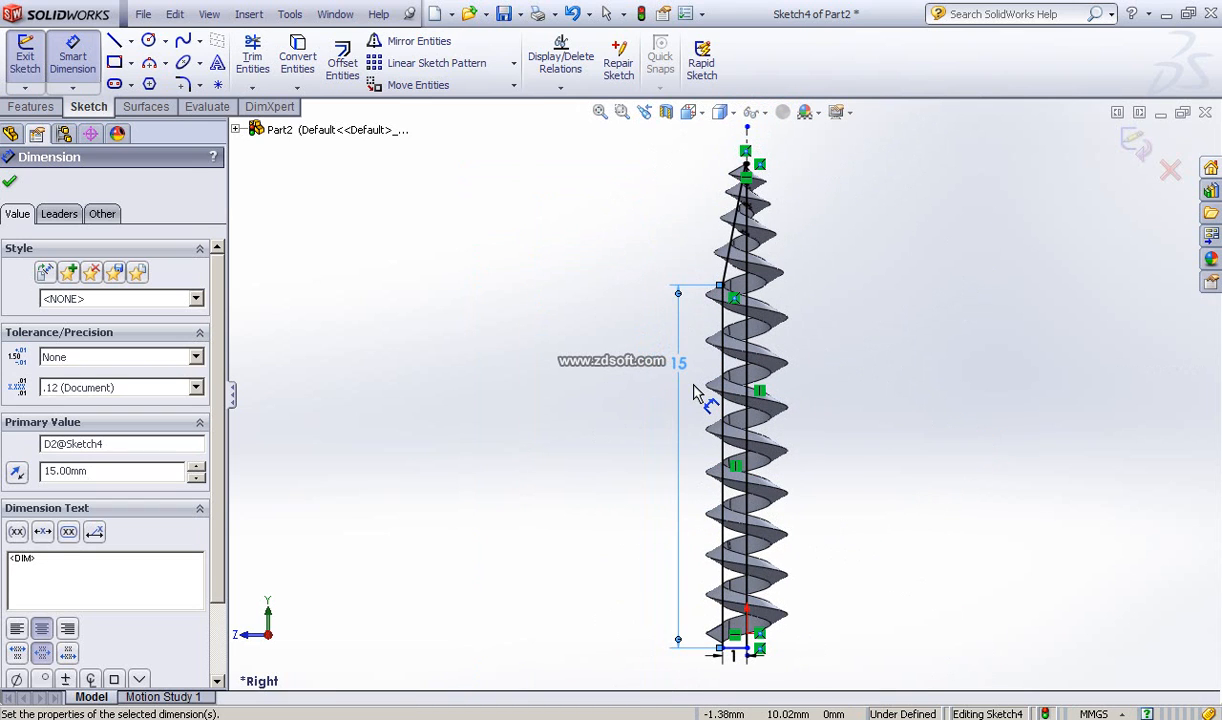
pyautogui.keyDown('ctrl'); pyautogui.moveTo(698, 600); pyautogui.dragTo(639, 417, button='middle'); pyautogui.keyUp('ctrl')
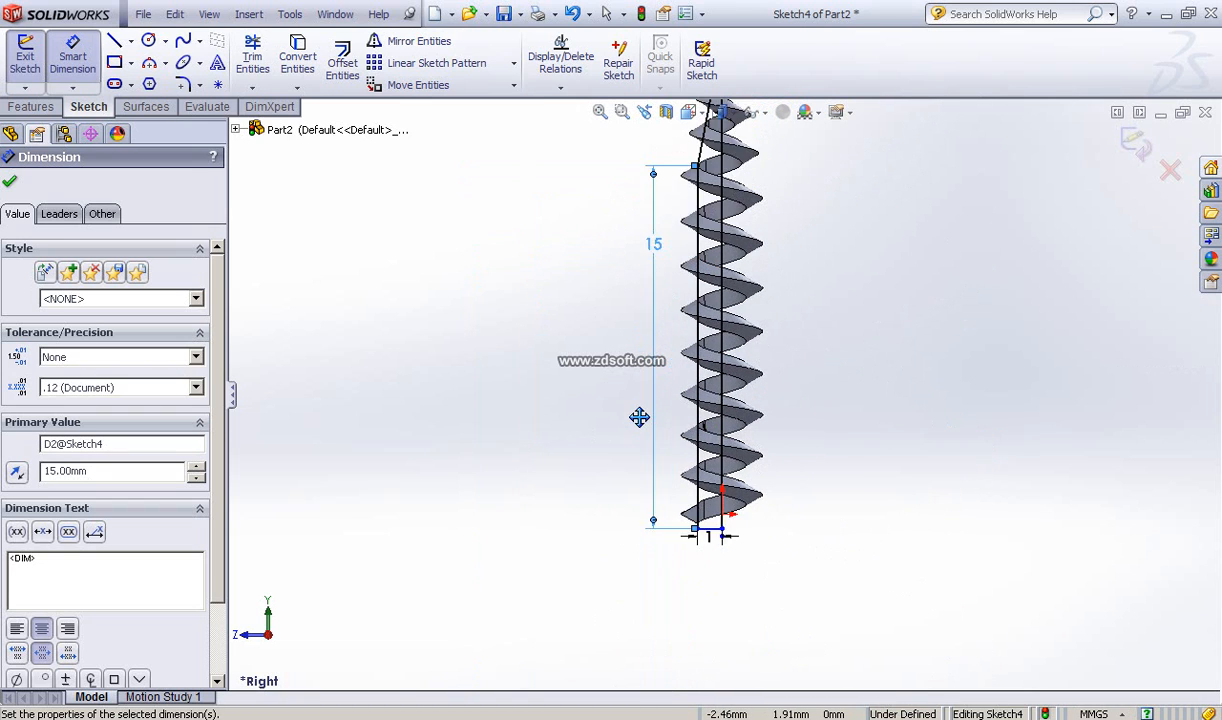
pyautogui.scroll(-4, 703, 523)
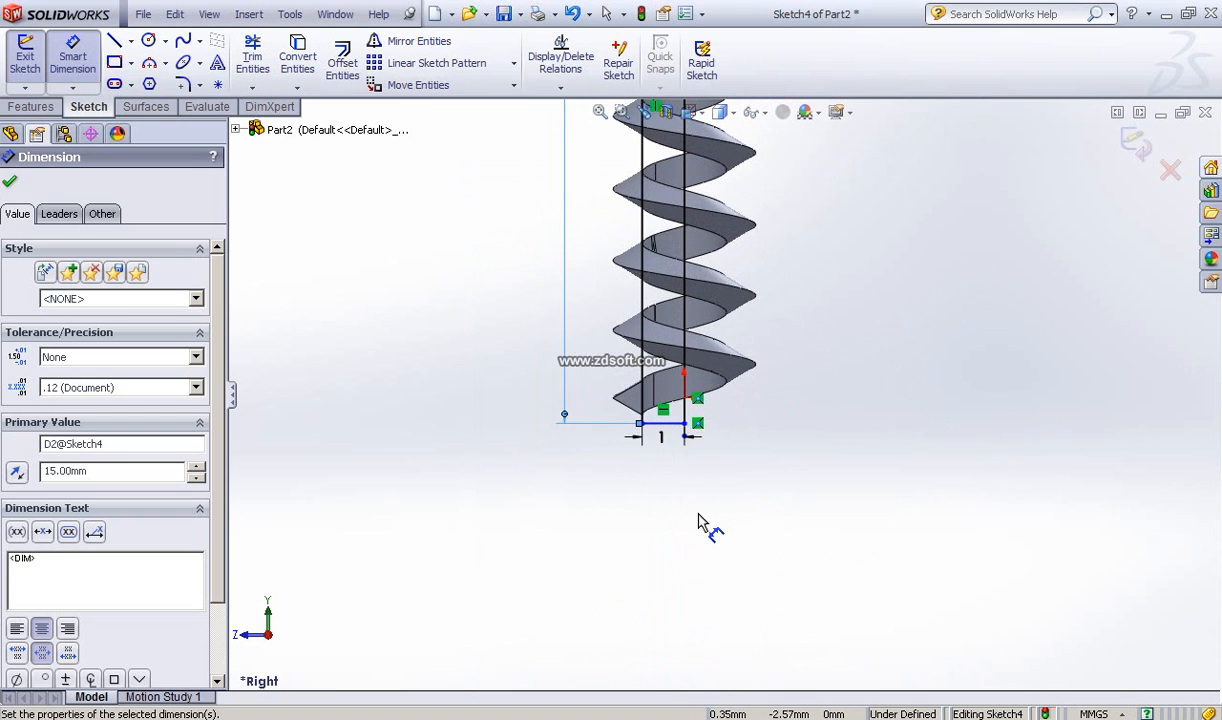
pyautogui.scroll(-4, 700, 520)
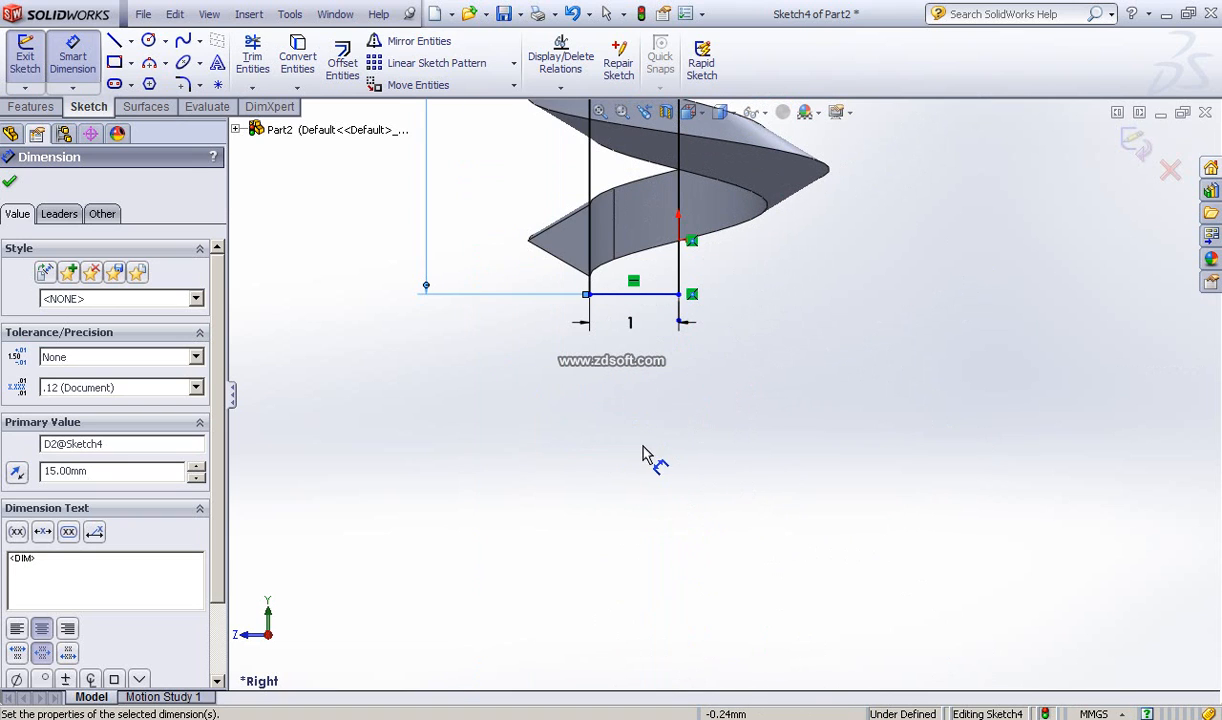
pyautogui.keyDown('ctrl'); pyautogui.moveTo(655, 458); pyautogui.dragTo(691, 533, button='middle'); pyautogui.keyUp('ctrl')
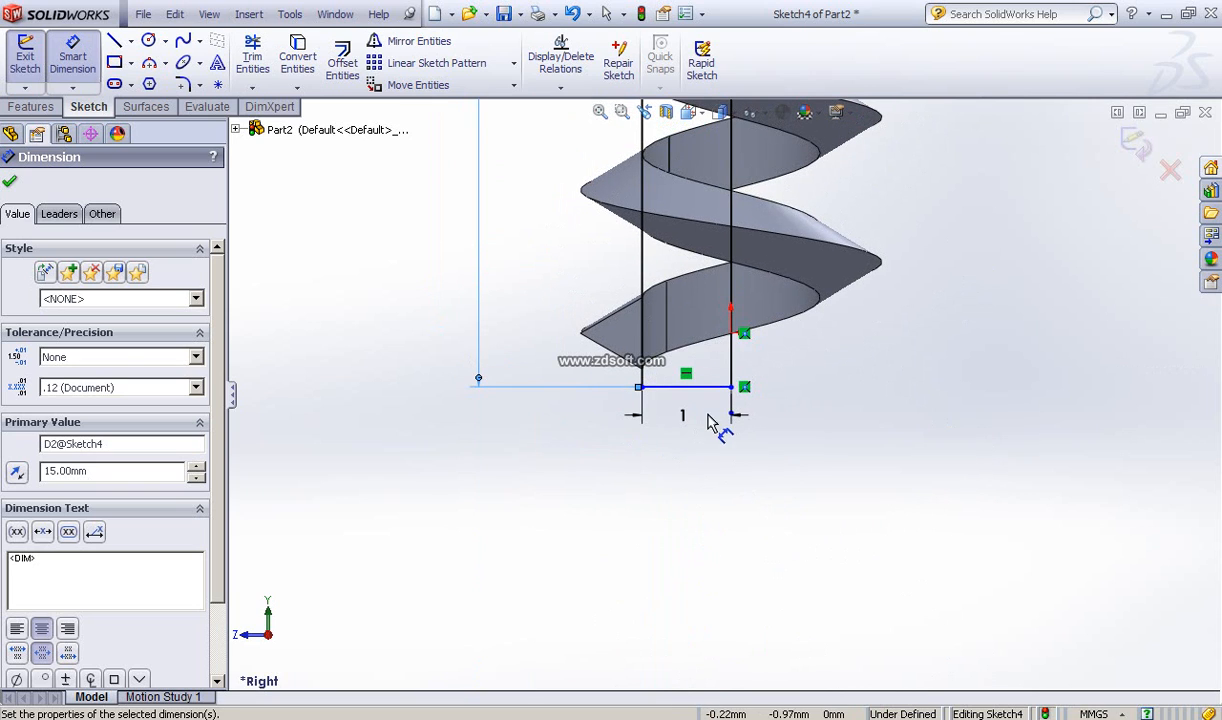
pyautogui.click(11, 185)
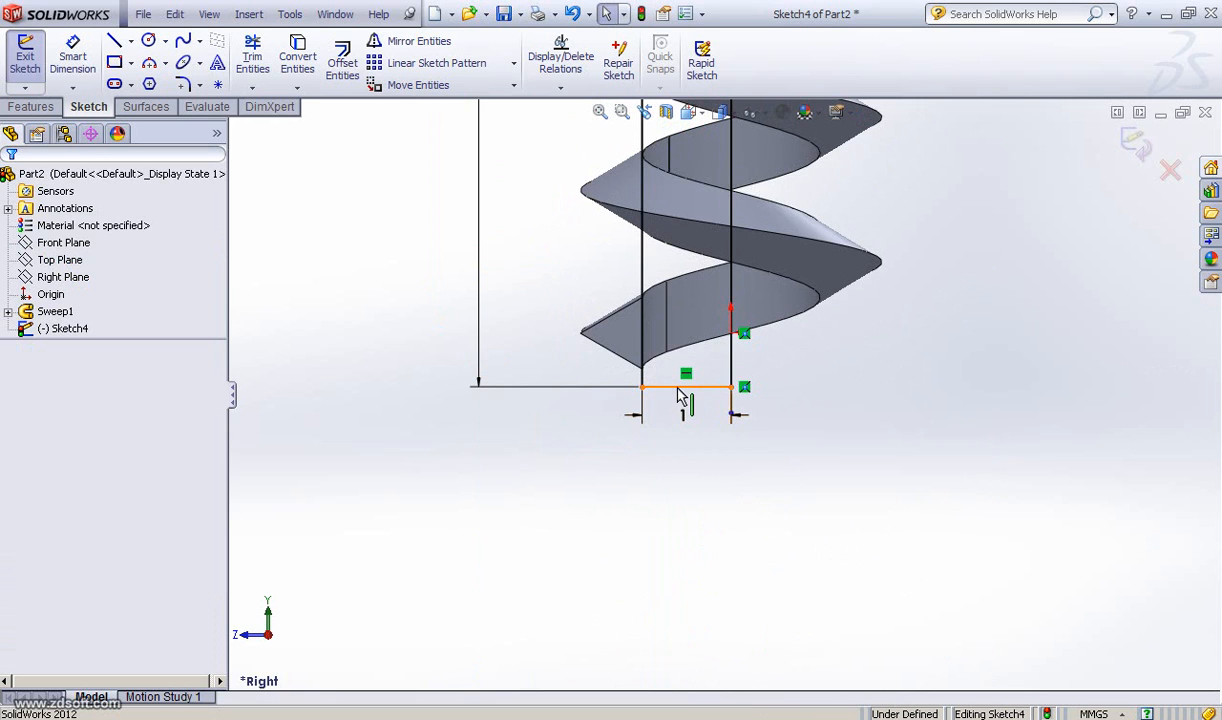
# Step: Try to make the bottom horizontal line coincident with the thread's lower outer corner
pyautogui.click(679, 388)
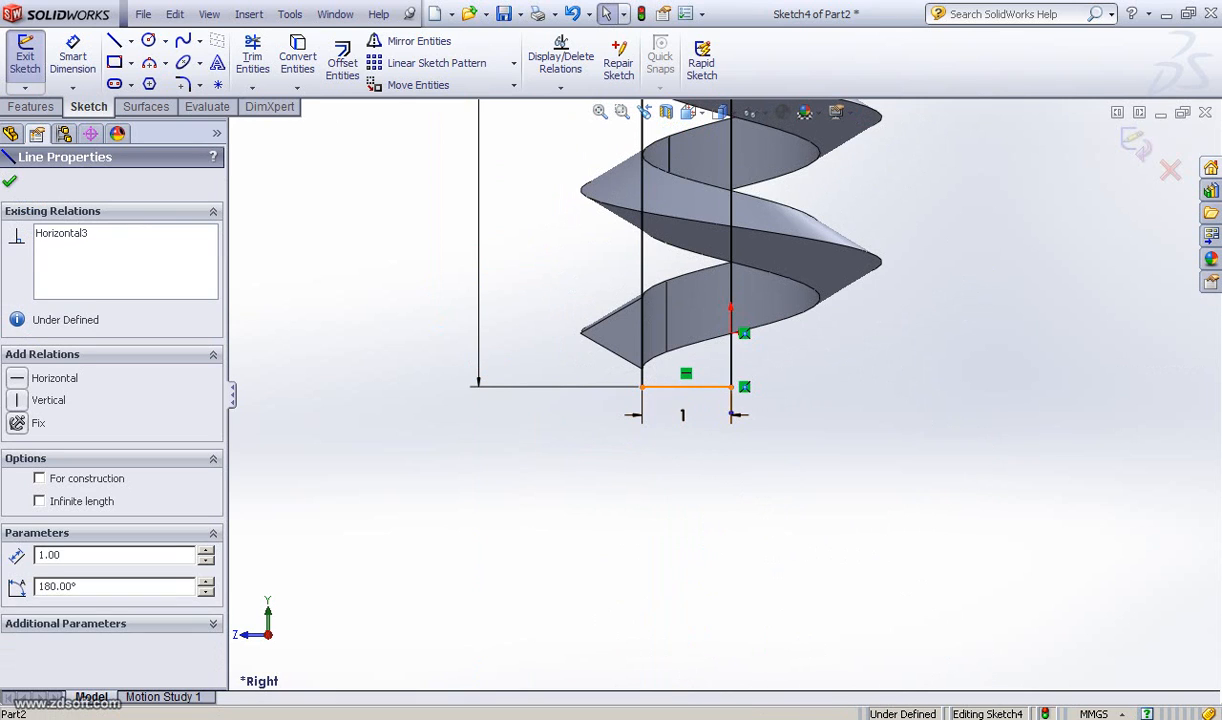
pyautogui.keyDown('ctrl'); pyautogui.click(643, 370); pyautogui.keyUp('ctrl')
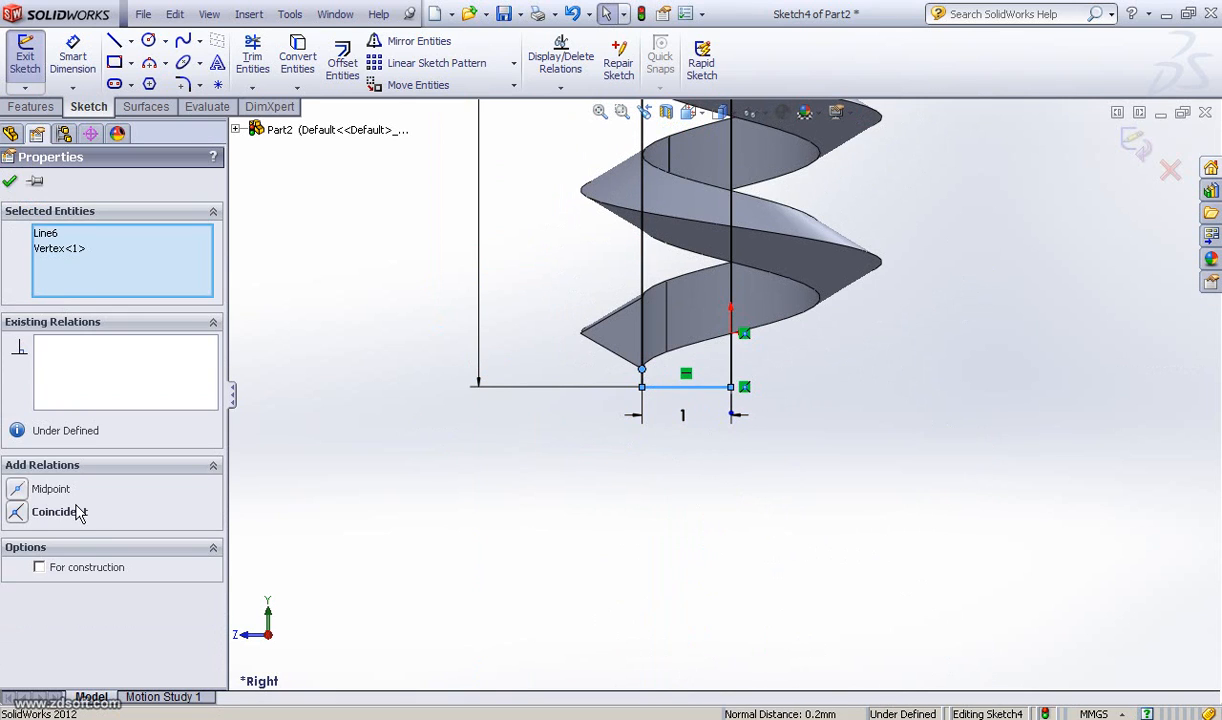
pyautogui.click(16, 513)
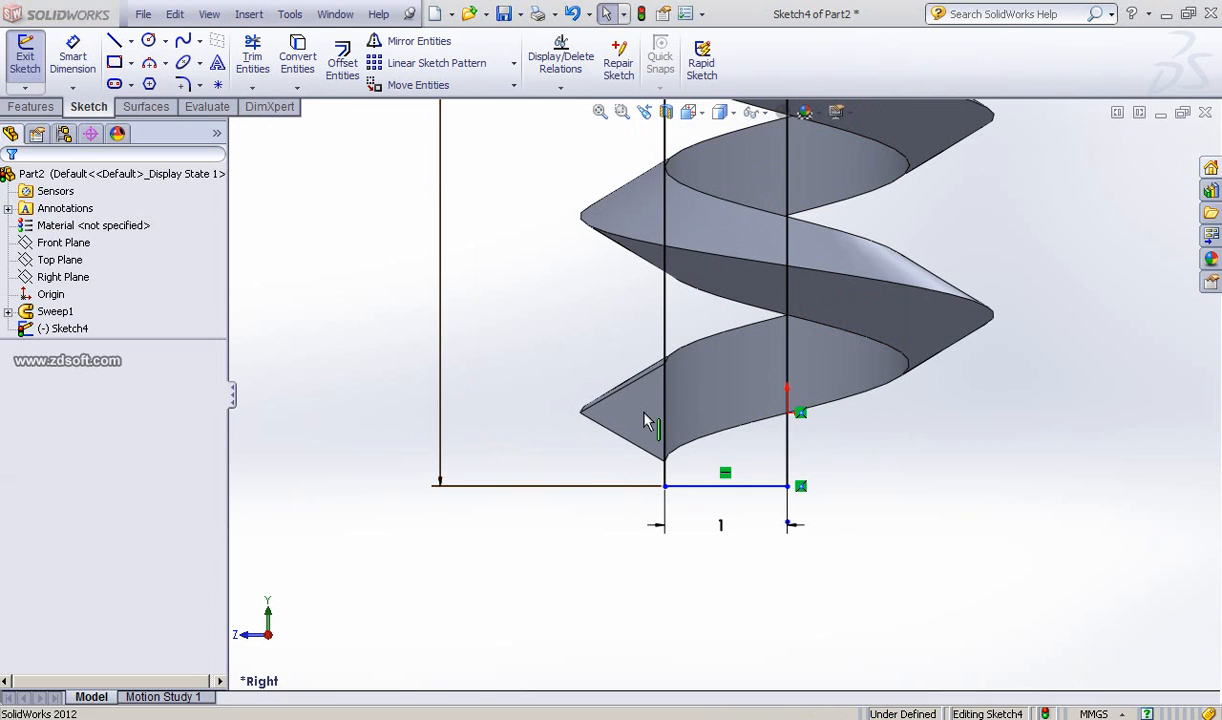
# Step: Delete the 15 mm dimension on the vertical line
pyautogui.scroll(-3, 648, 423)
pyautogui.scroll(5, 640, 425)
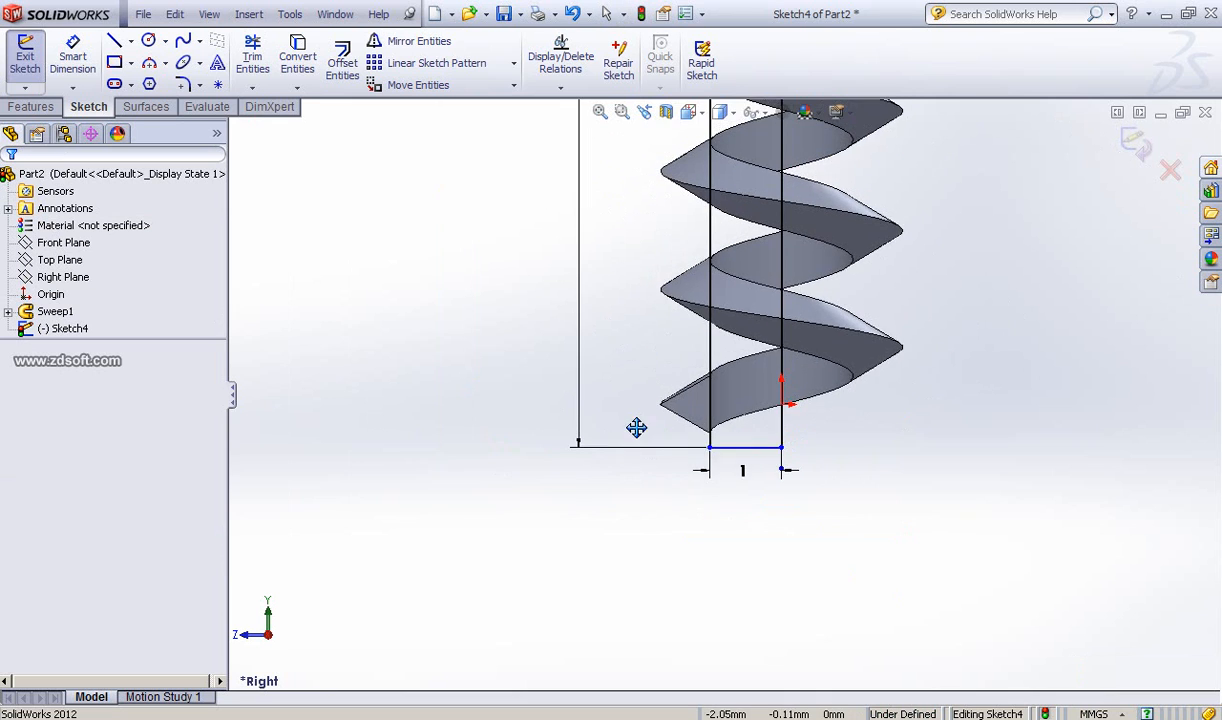
pyautogui.moveTo(636, 428)
pyautogui.keyDown('ctrl'); pyautogui.mouseDown(button='middle')
pyautogui.moveTo(641, 649)
pyautogui.moveTo(668, 276)
pyautogui.mouseUp(button='middle'); pyautogui.keyUp('ctrl')
pyautogui.scroll(1, 674, 286)
pyautogui.scroll(3, 668, 278)
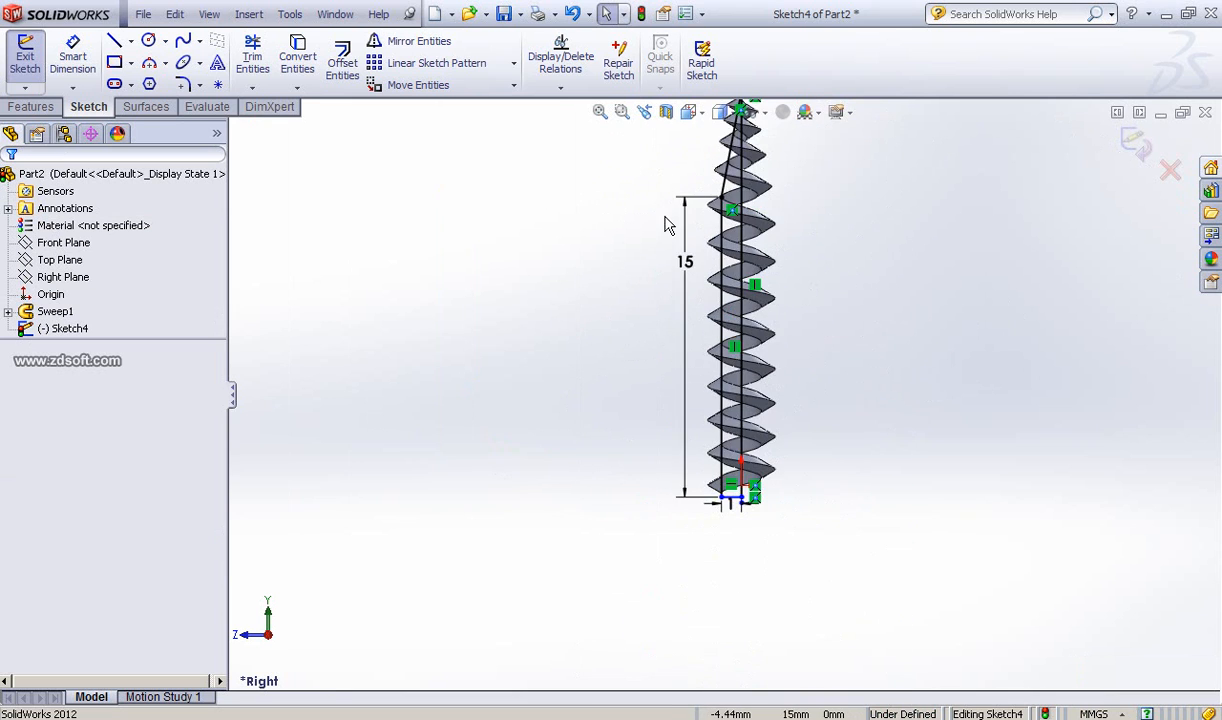
pyautogui.scroll(1, 688, 276)
pyautogui.doubleClick(691, 288)
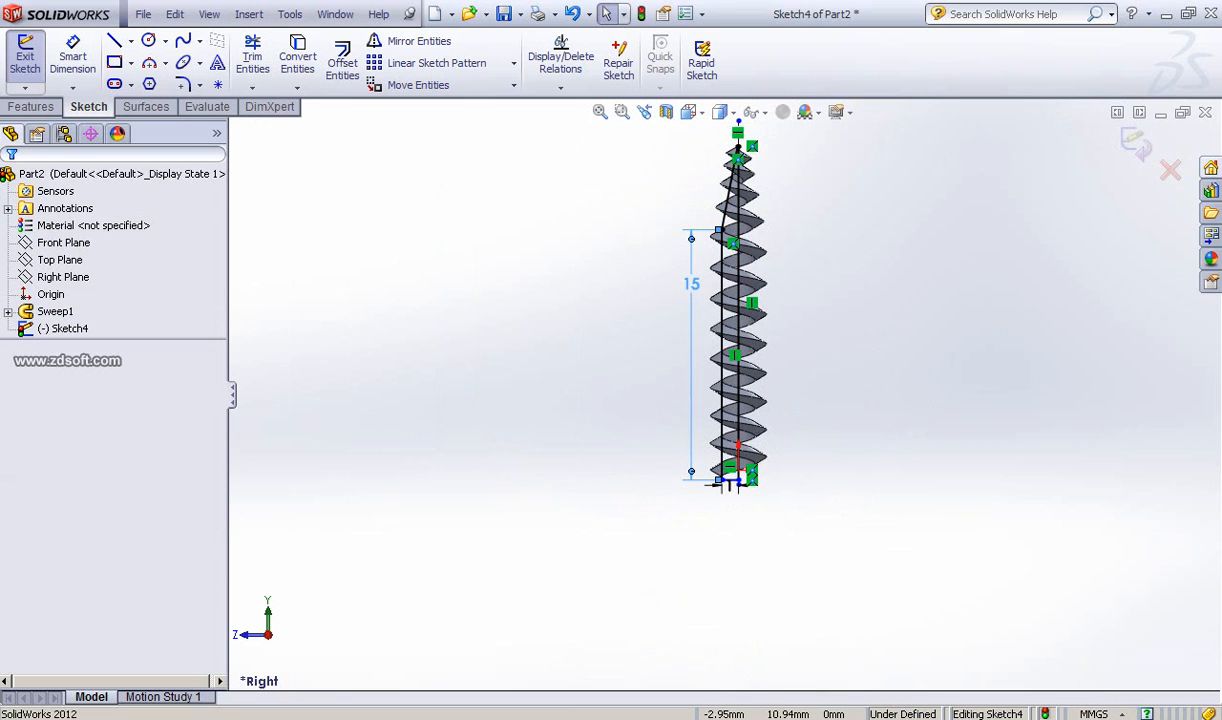
pyautogui.press('Delete')
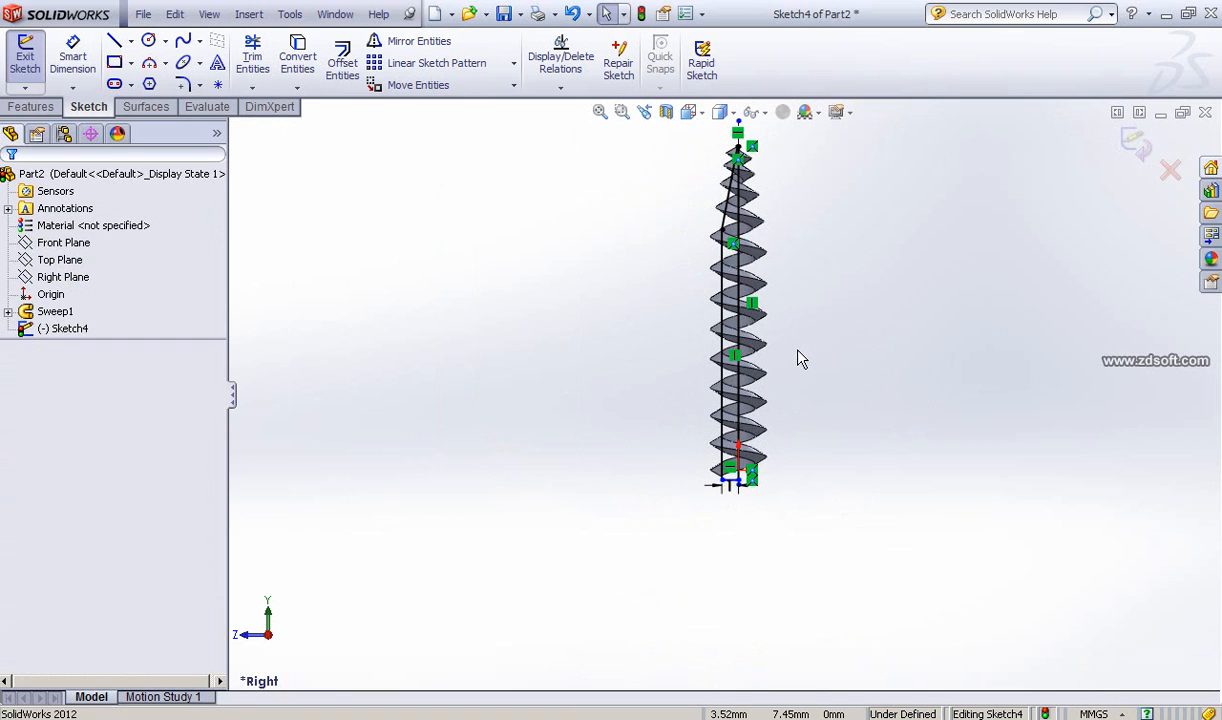
# Step: Make the bottom horizontal line coincident with the thread's lower outer corner
pyautogui.scroll(-1, 800, 360)
pyautogui.scroll(-2, 800, 360)
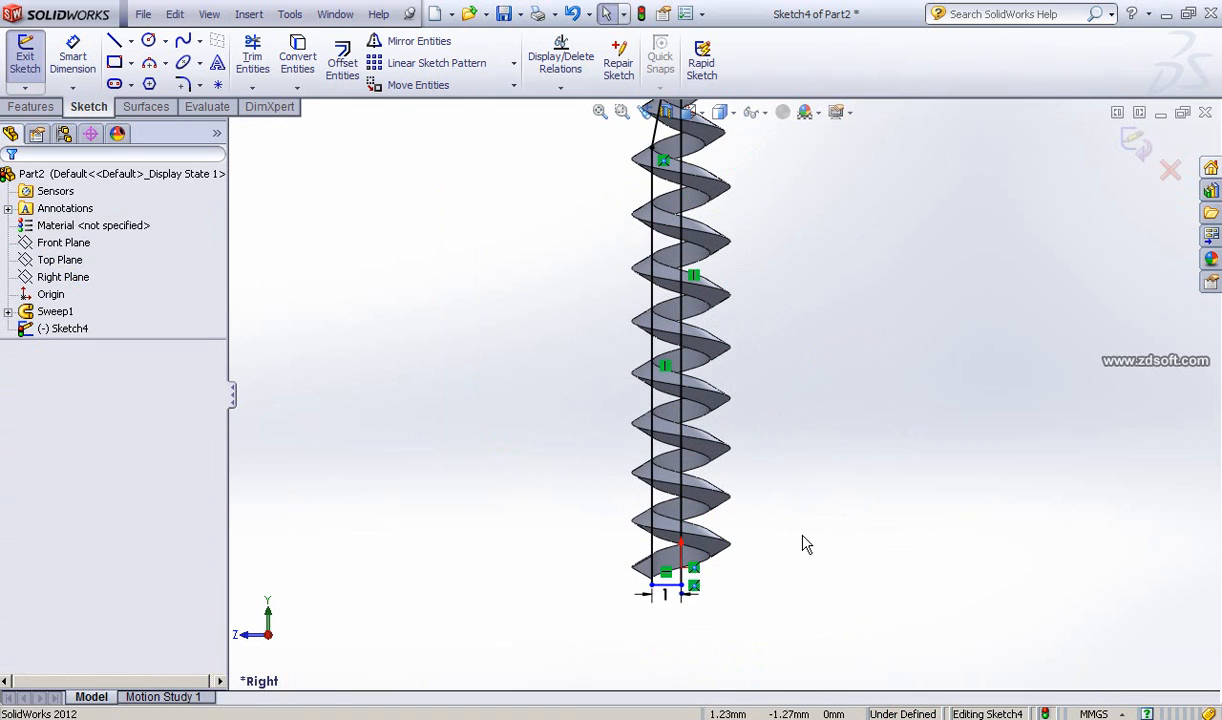
pyautogui.keyDown('ctrl'); pyautogui.moveTo(805, 543); pyautogui.dragTo(840, 468, button='middle'); pyautogui.keyUp('ctrl')
pyautogui.scroll(-3, 840, 470)
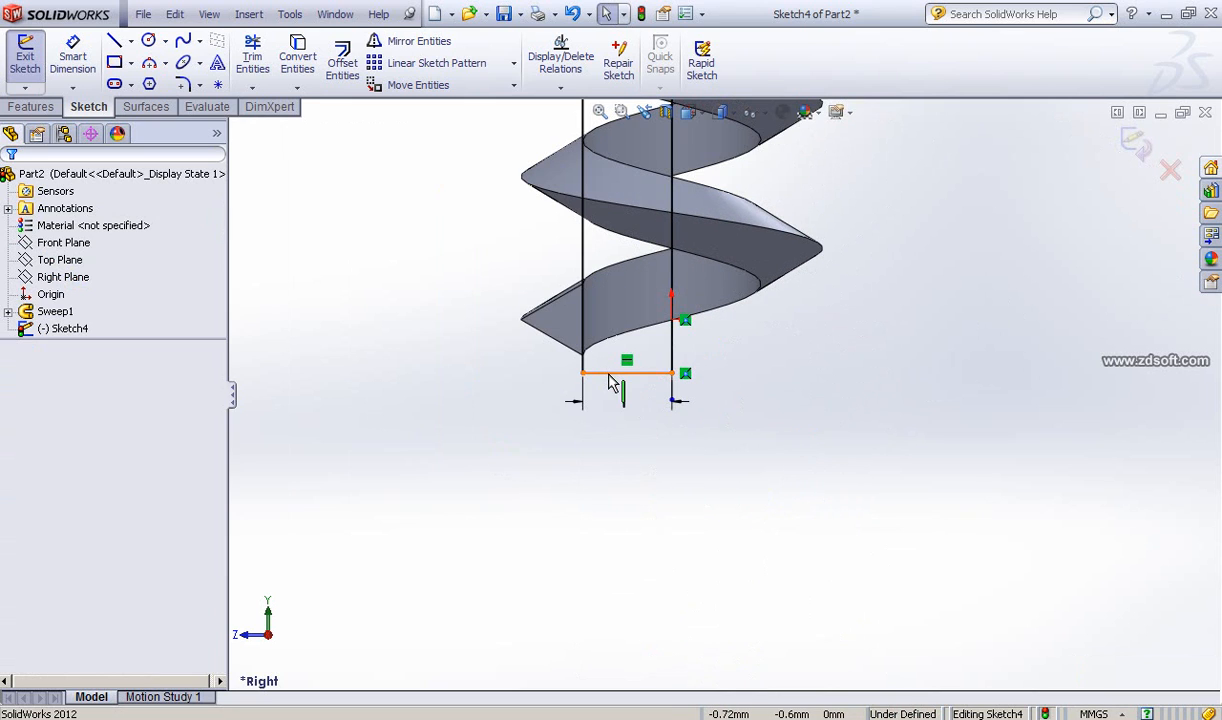
pyautogui.click(587, 372)
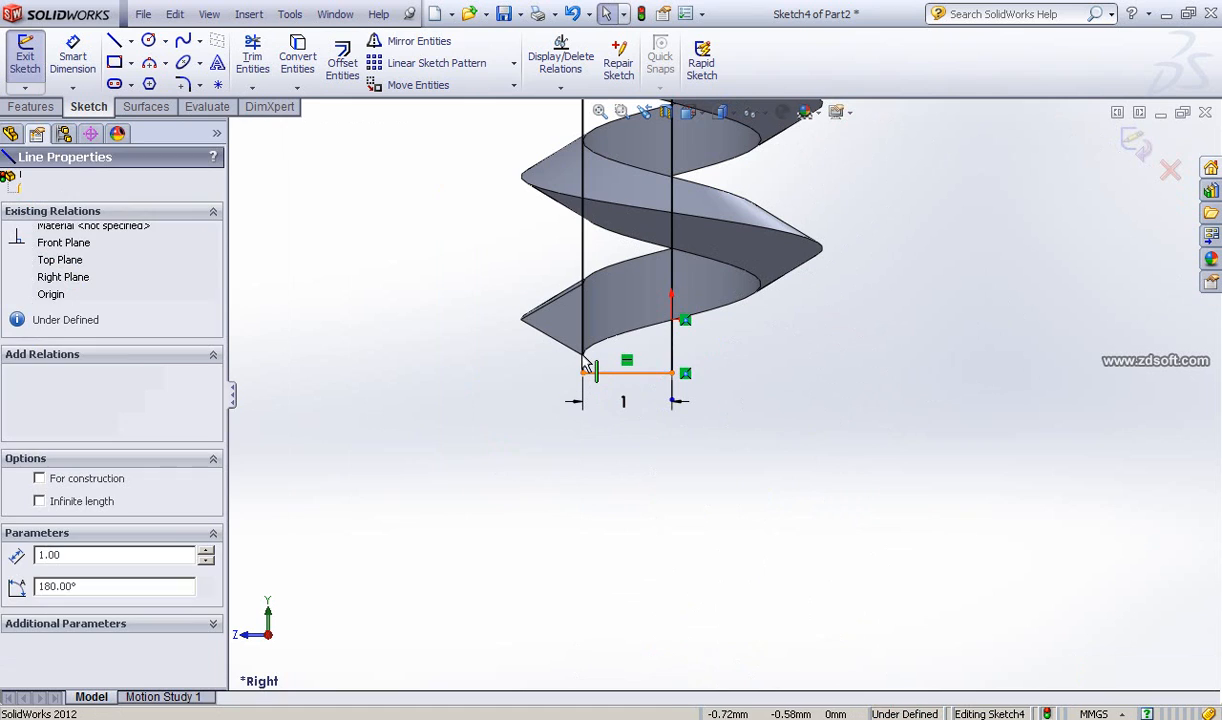
pyautogui.keyDown('ctrl'); pyautogui.click(582, 356); pyautogui.keyUp('ctrl')
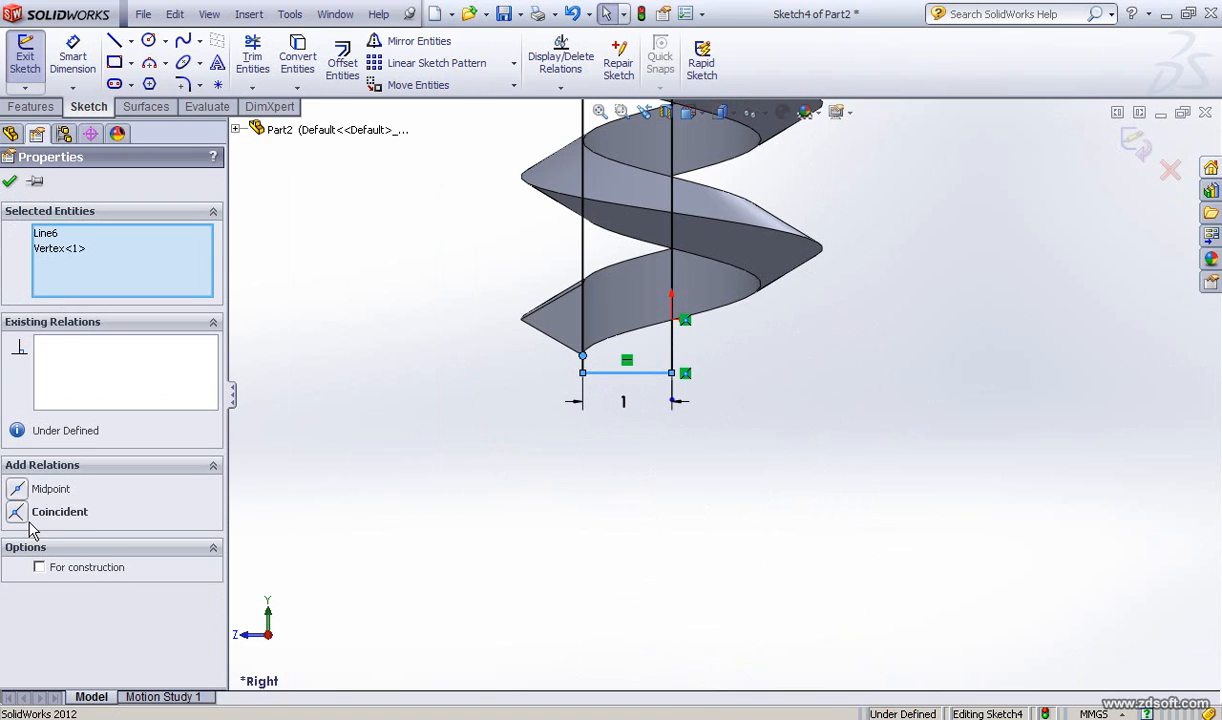
pyautogui.click(16, 512)
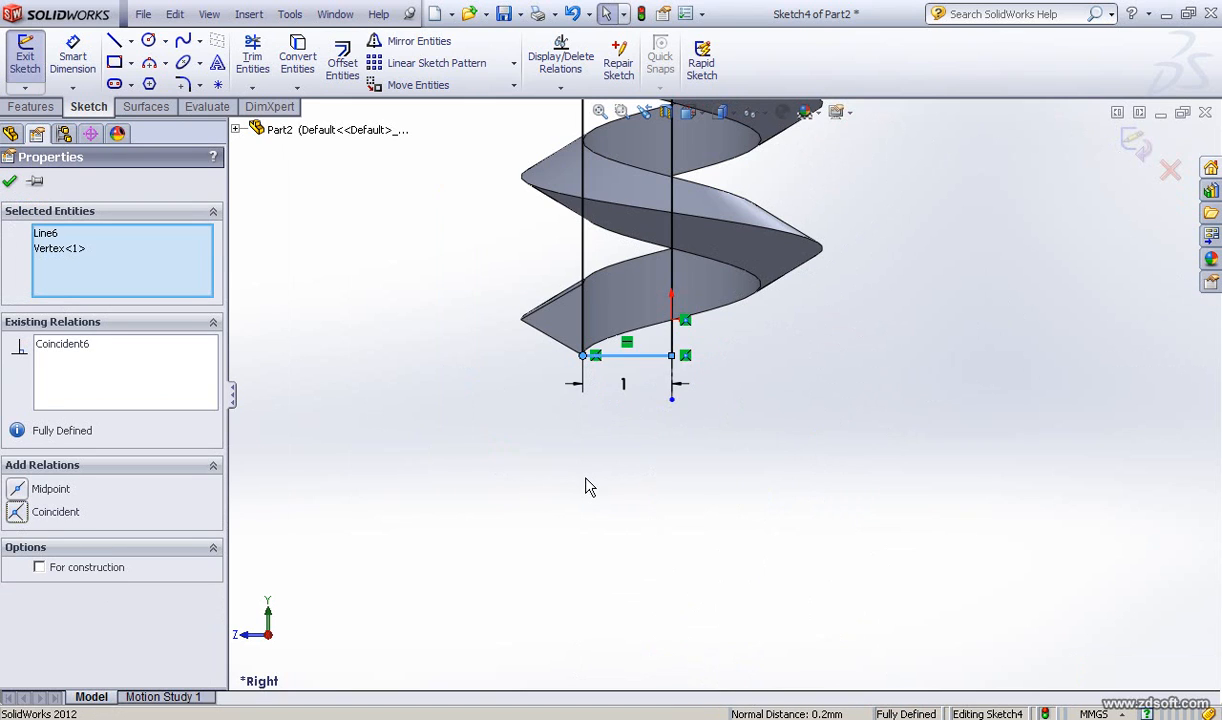
# Step: Delete the relation at the point where the vertical line meets the angled line
pyautogui.scroll(-3, 589, 486)
pyautogui.click(695, 428)
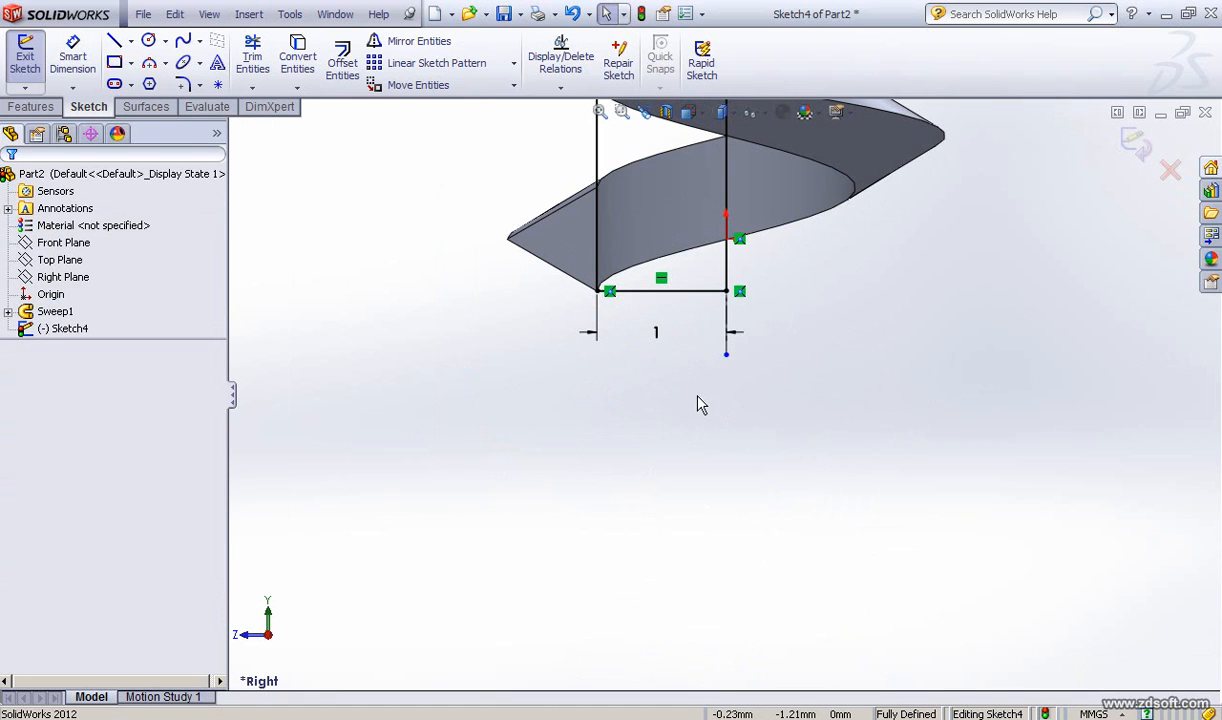
pyautogui.keyDown('ctrl'); pyautogui.moveTo(559, 390); pyautogui.dragTo(556, 610, button='middle'); pyautogui.keyUp('ctrl')
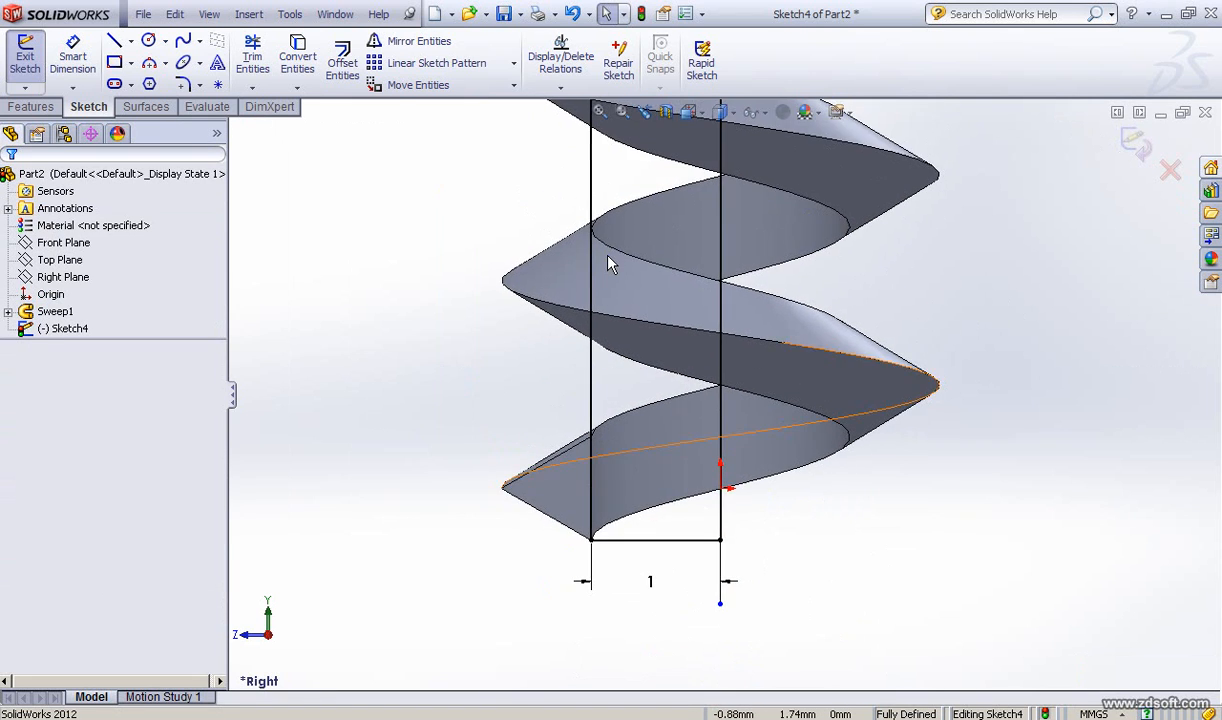
pyautogui.scroll(8, 612, 263)
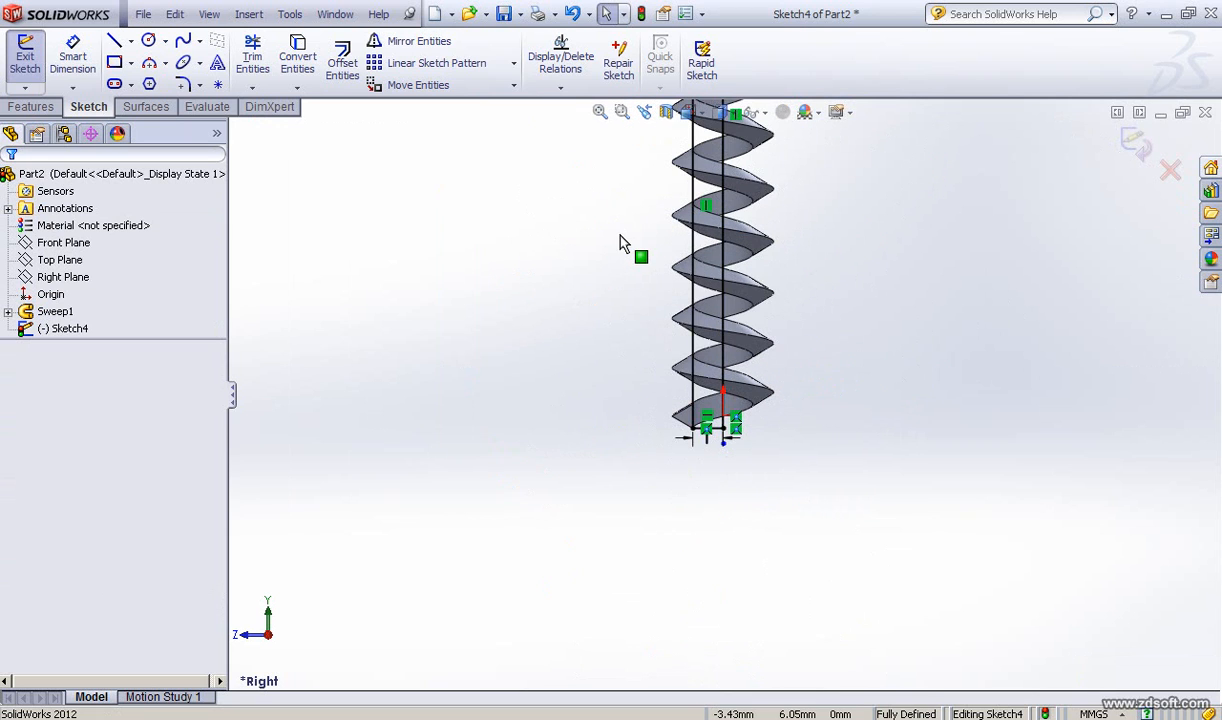
pyautogui.keyDown('ctrl'); pyautogui.moveTo(619, 210); pyautogui.dragTo(556, 556, button='middle'); pyautogui.keyUp('ctrl')
pyautogui.scroll(-3, 665, 310)
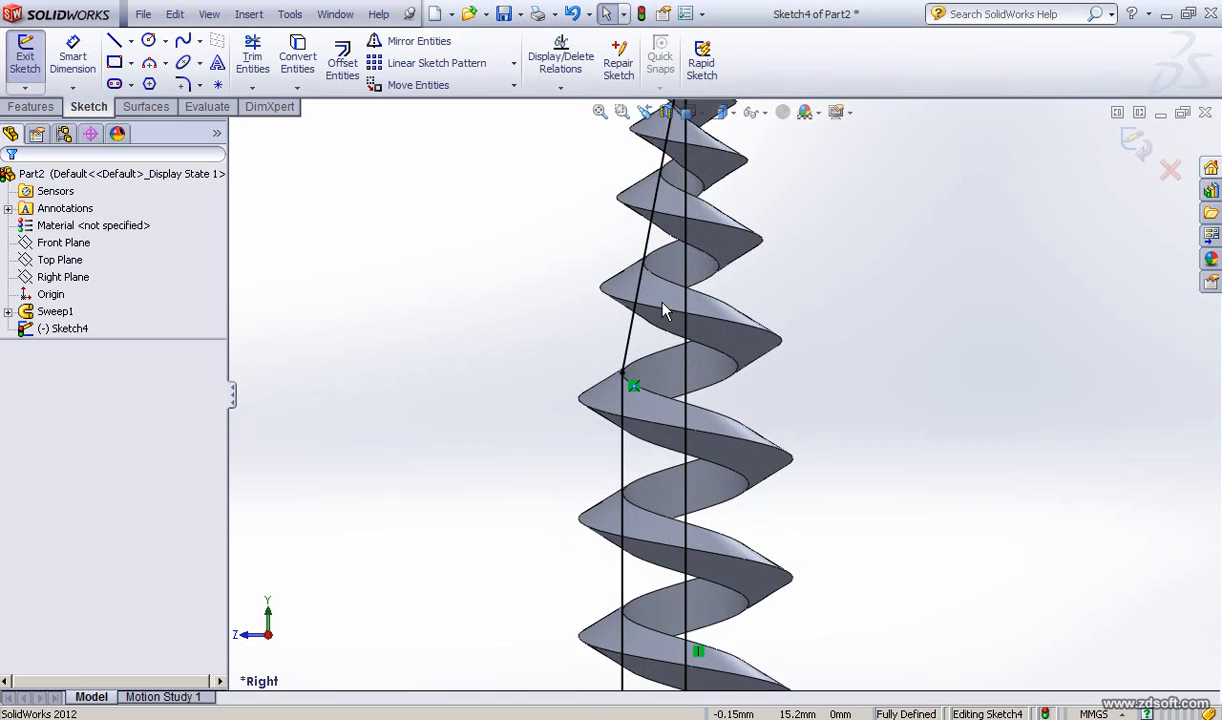
pyautogui.scroll(-2, 665, 310)
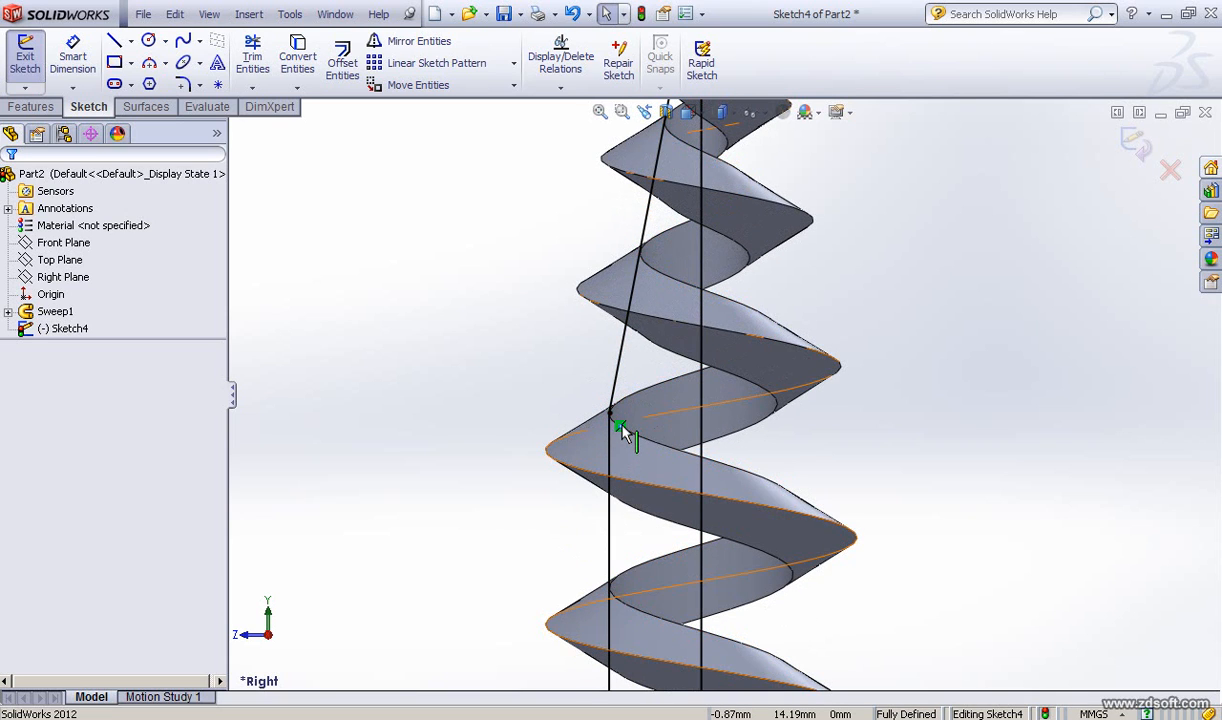
pyautogui.click(621, 429)
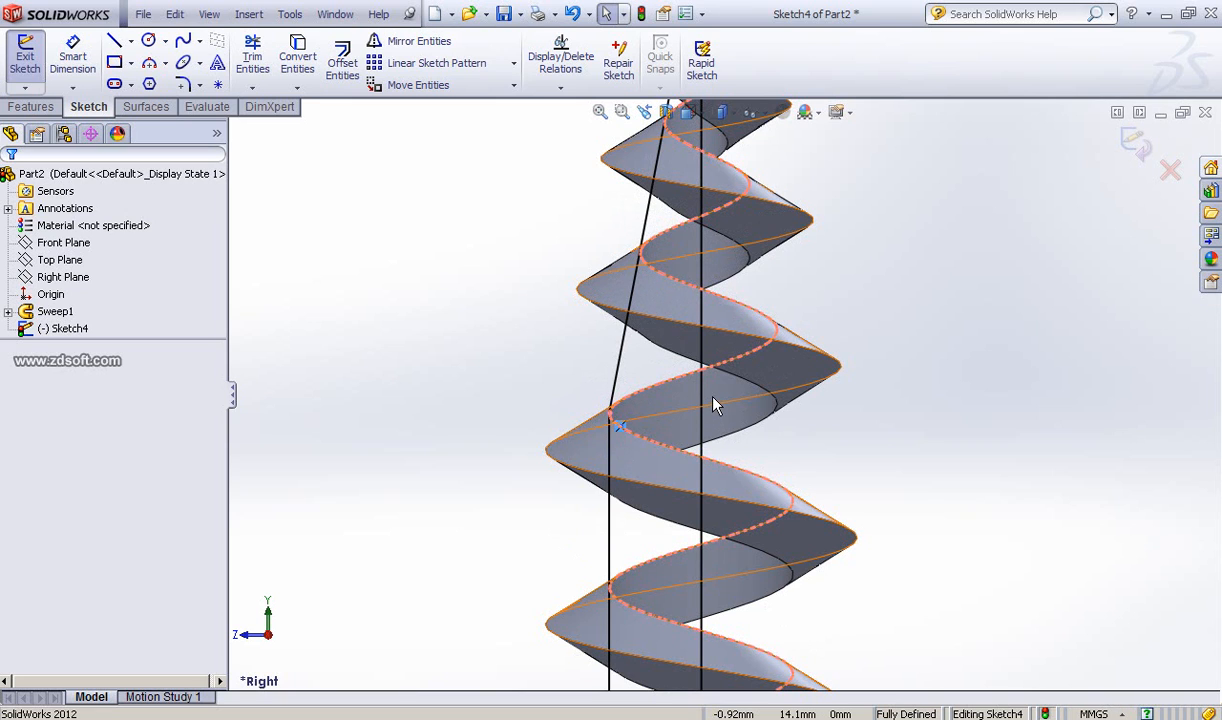
pyautogui.press('Delete')
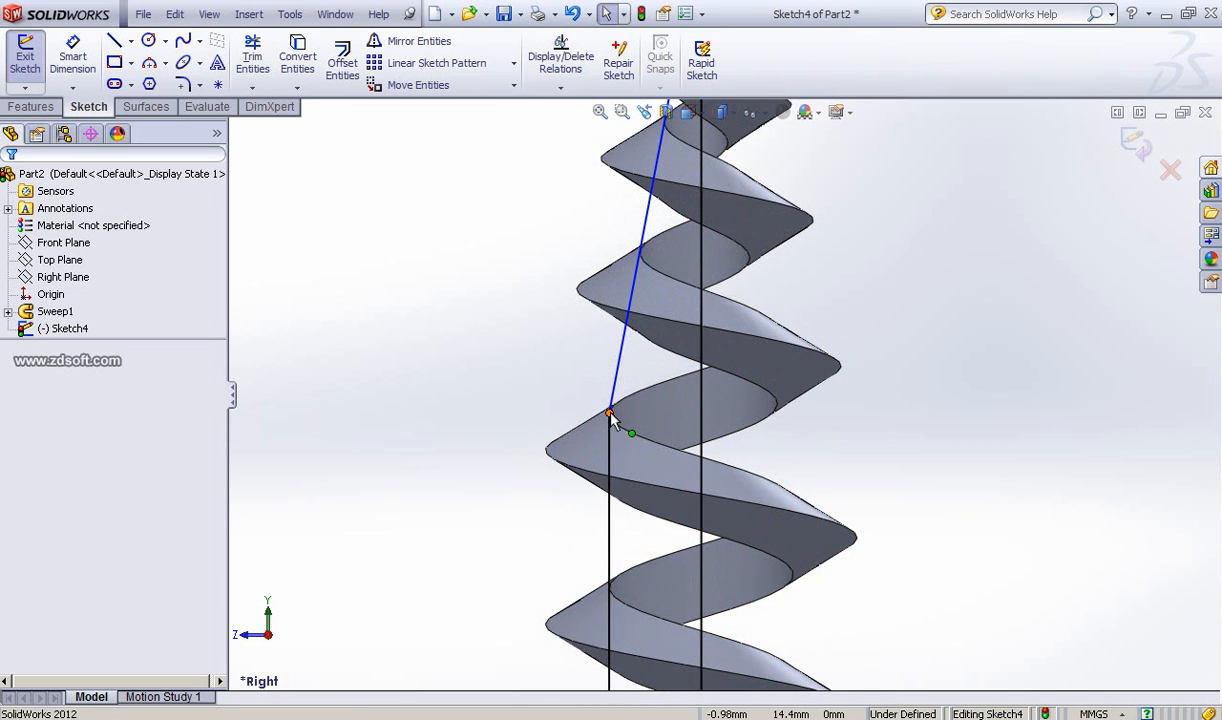
# Step: Drag the junction point between the vertical and angled lines slightly downward
pyautogui.click(608, 395)
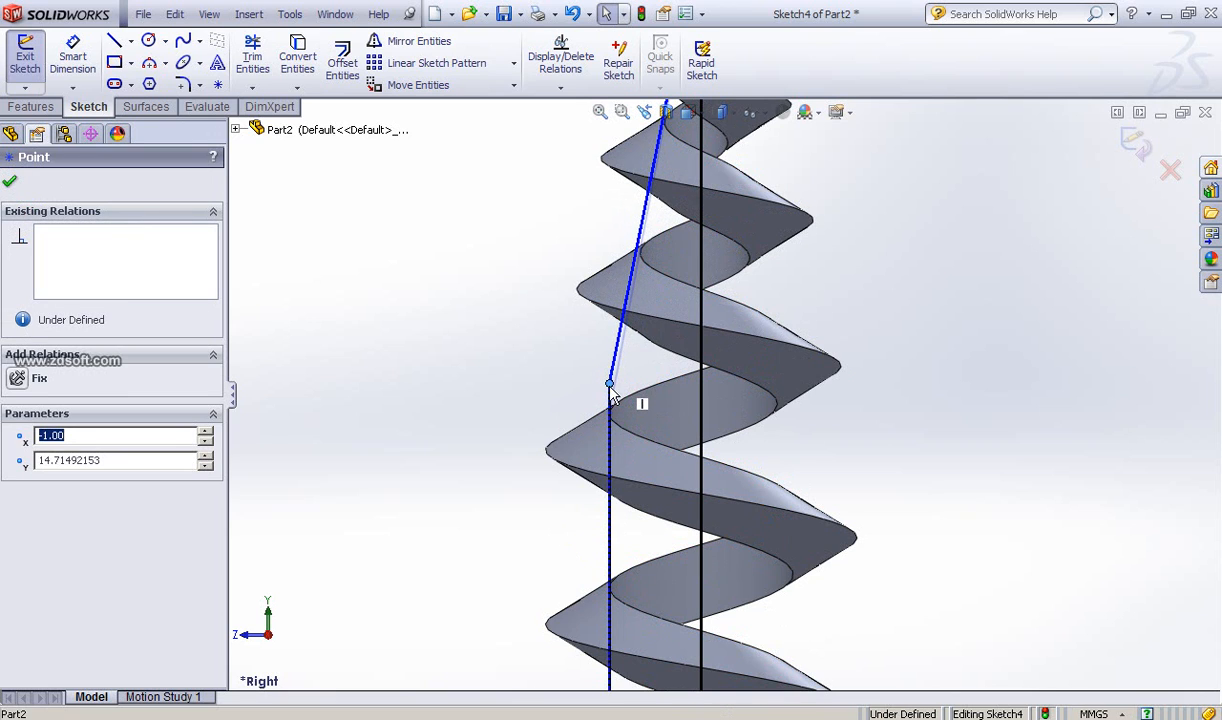
pyautogui.scroll(-4, 612, 394)
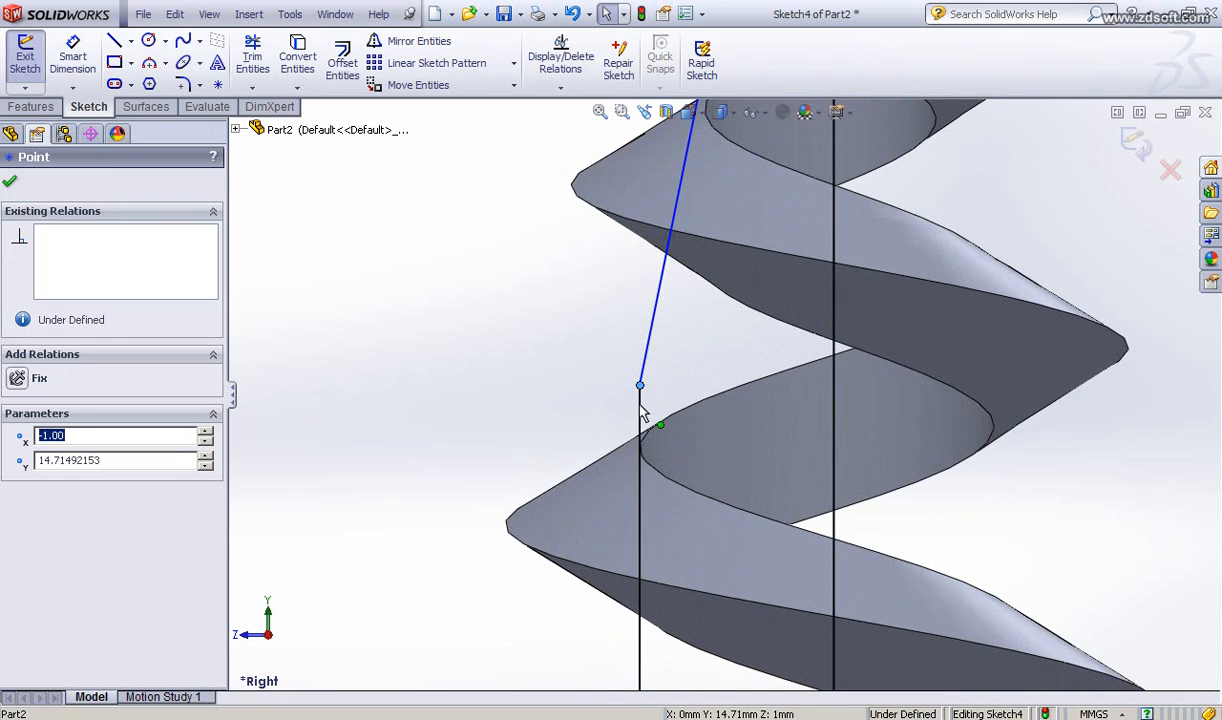
pyautogui.moveTo(640, 385)
pyautogui.mouseDown()
pyautogui.moveTo(642, 427)
pyautogui.moveTo(642, 414)
pyautogui.mouseUp()
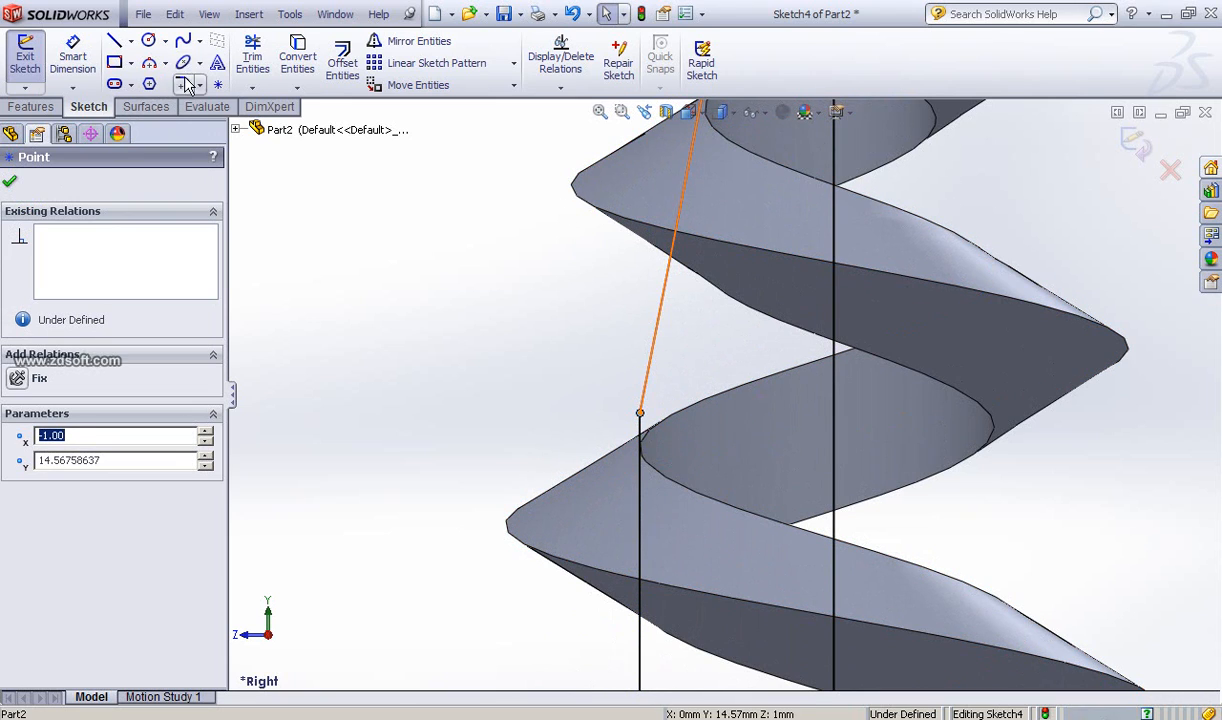
pyautogui.click(613, 408)
pyautogui.click(641, 414)
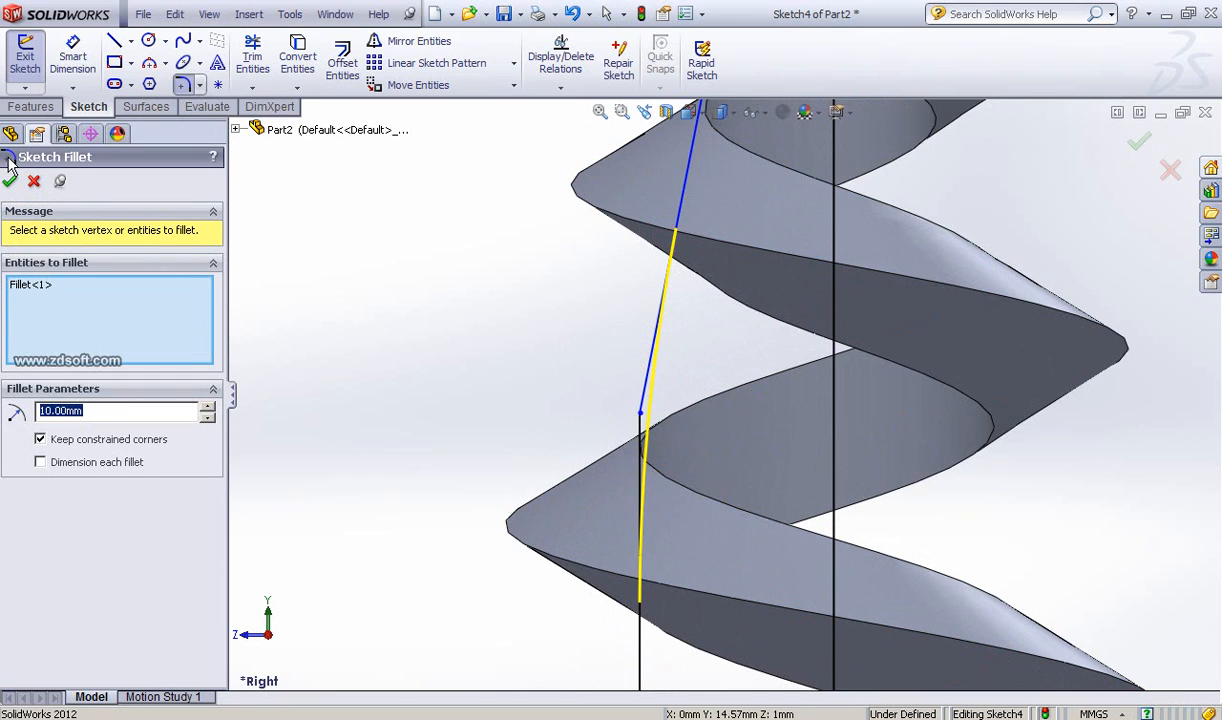
pyautogui.click(33, 183)
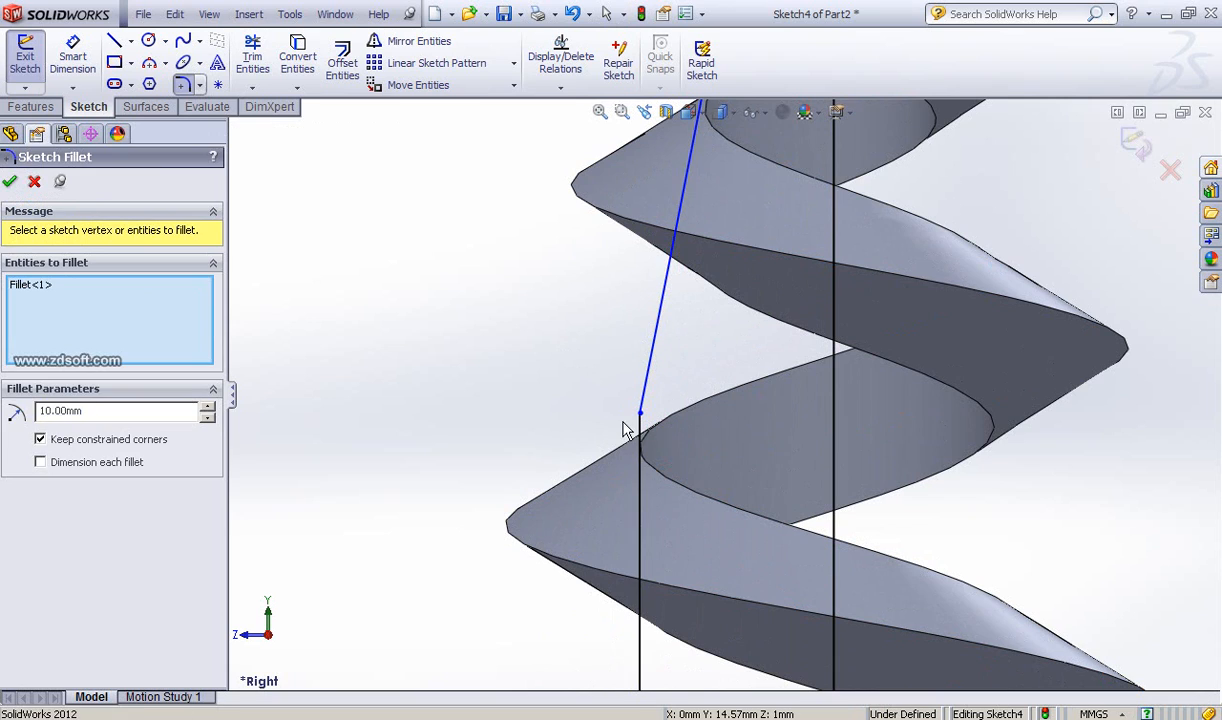
# Step: Drag the junction point between the vertical and angled lines upward to about 15 mm height
pyautogui.moveTo(640, 413); pyautogui.dragTo(638, 335)
pyautogui.click(9, 184)
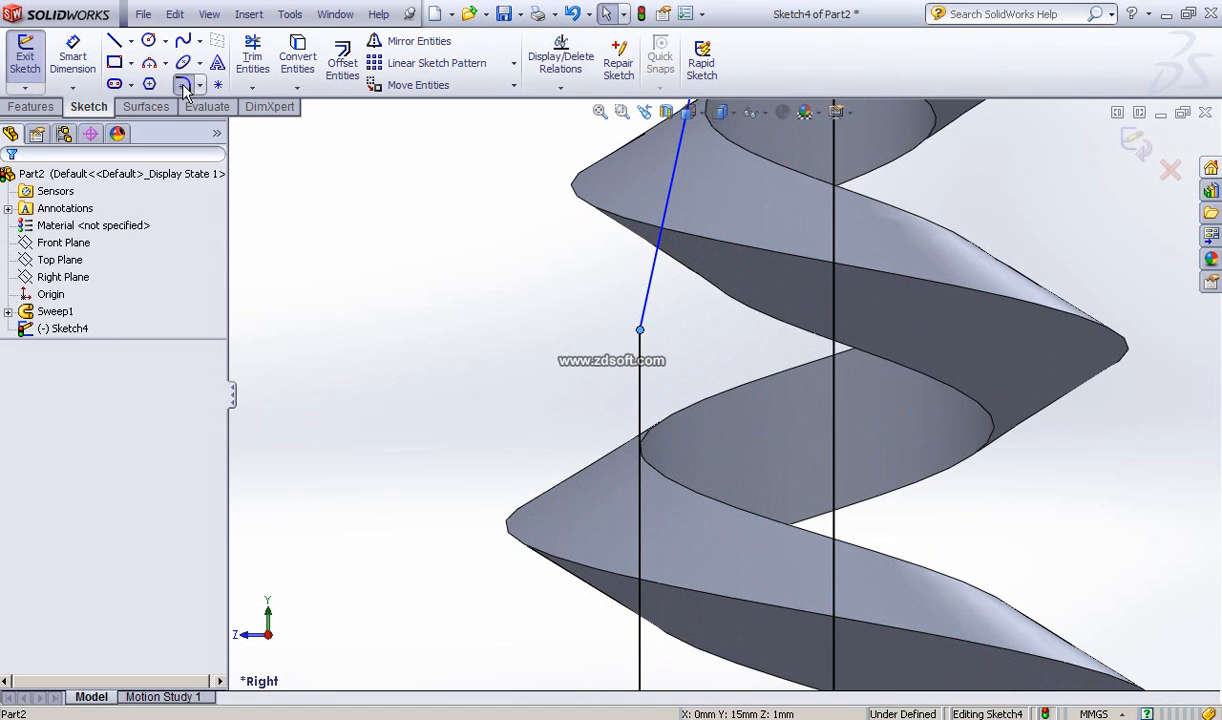
# Step: Round the corner between the vertical and angled profile lines with a 7 mm sketch fillet
pyautogui.click(184, 87)
pyautogui.click(640, 330)
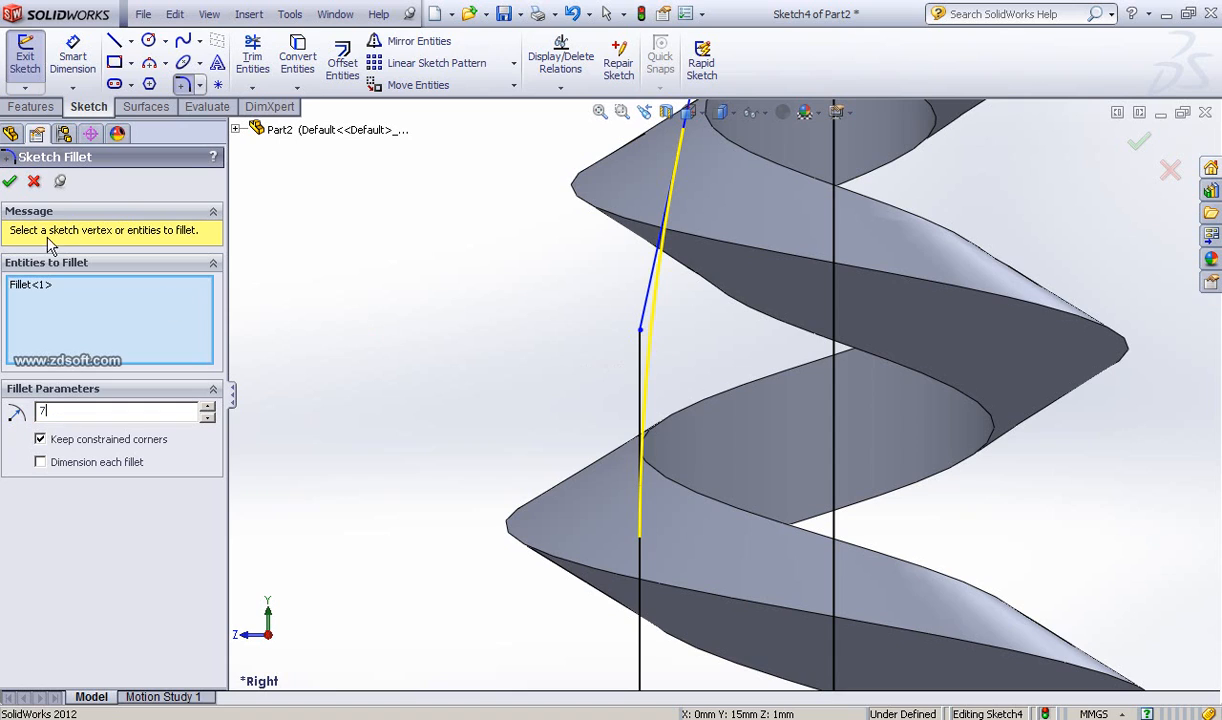
pyautogui.press('Return')
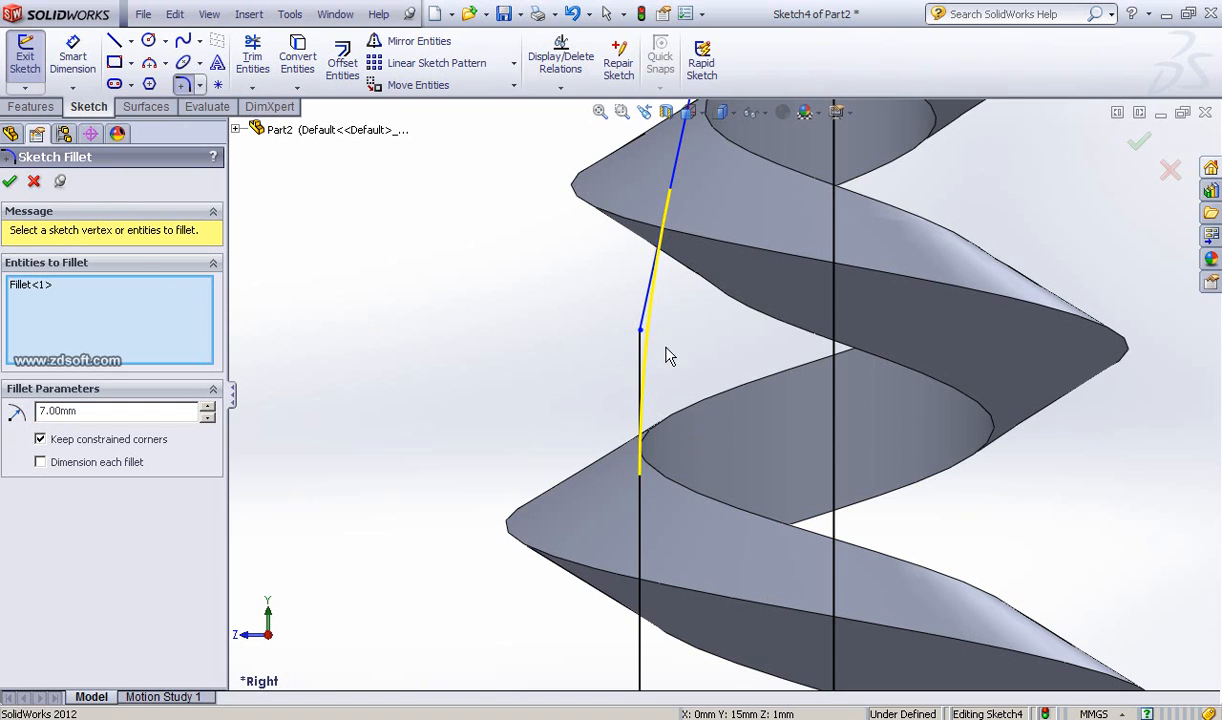
pyautogui.click(6, 181)
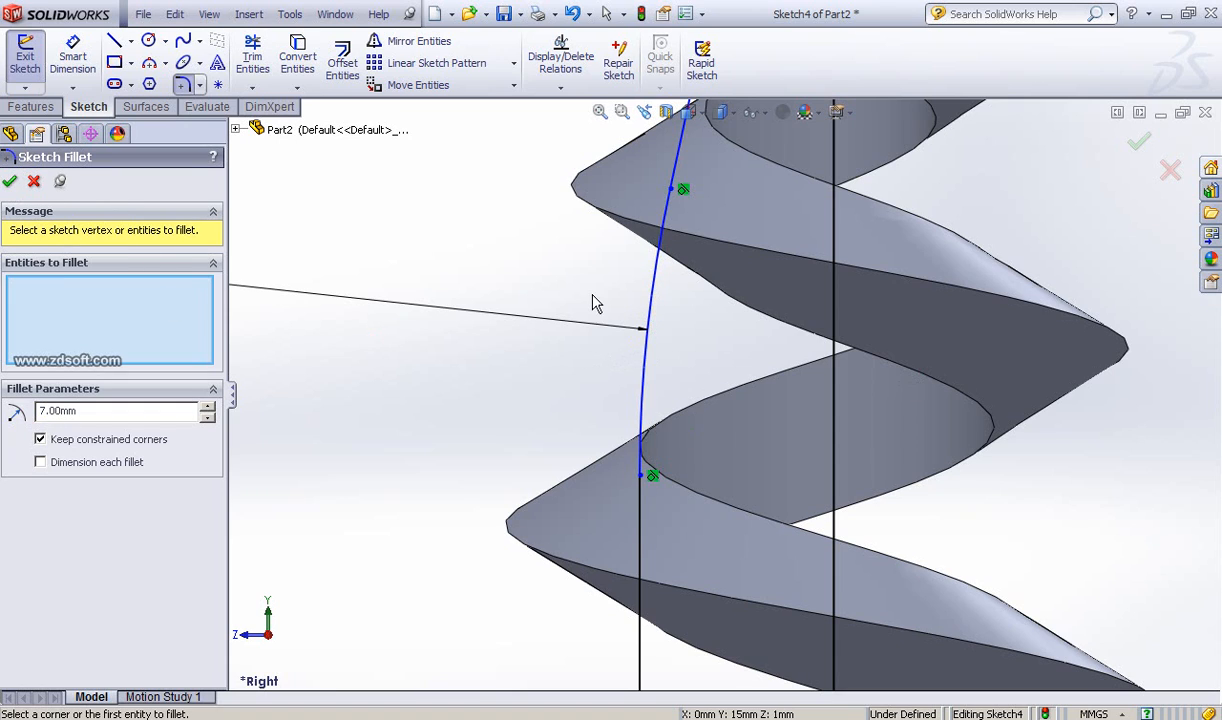
pyautogui.scroll(3, 737, 348)
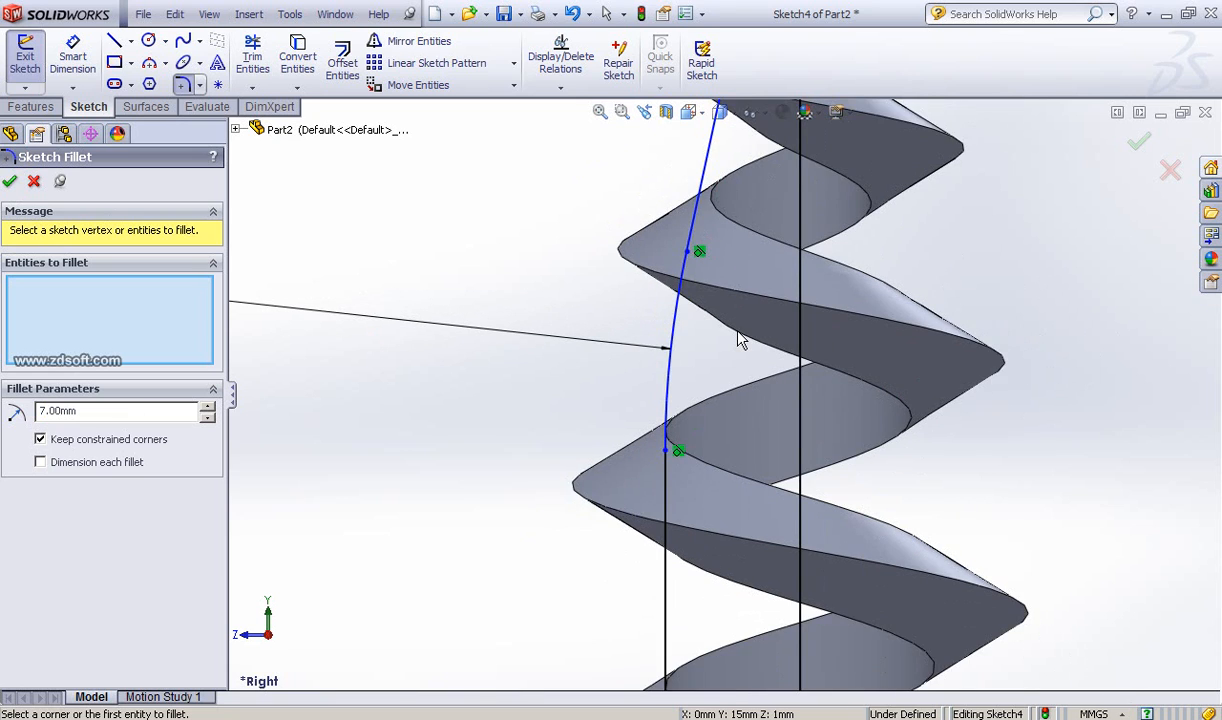
pyautogui.scroll(2, 740, 340)
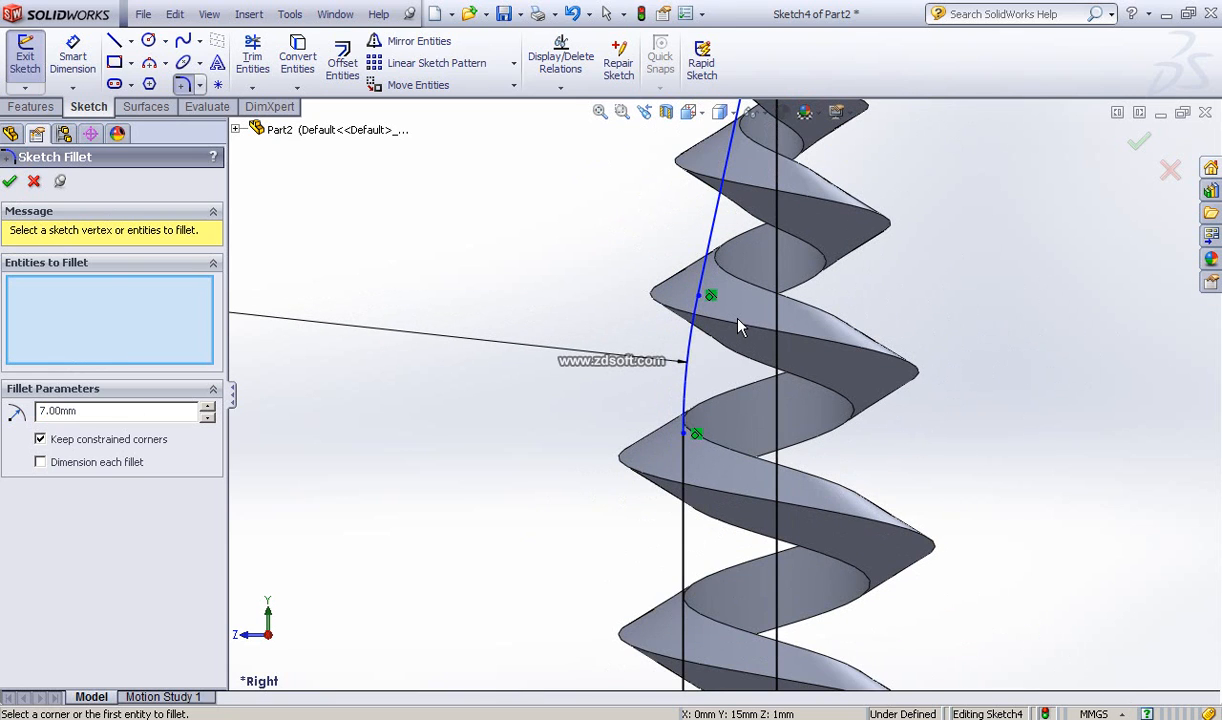
pyautogui.scroll(-4, 738, 325)
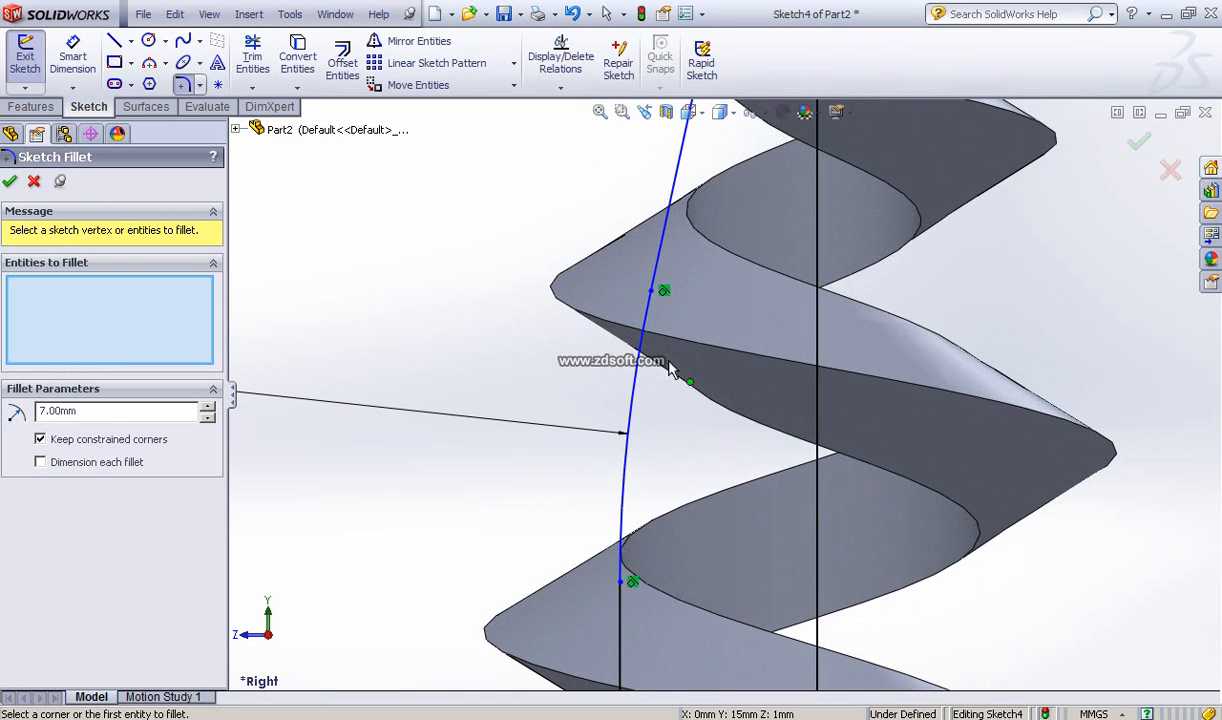
pyautogui.scroll(4, 672, 370)
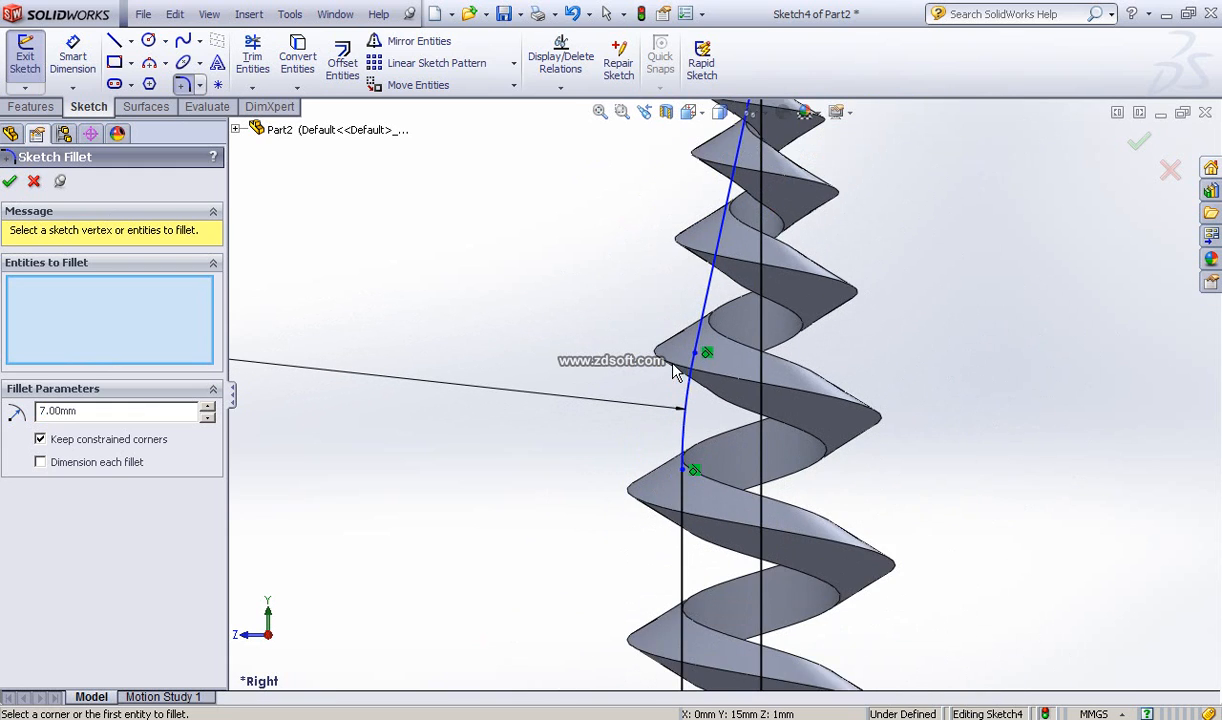
pyautogui.scroll(2, 672, 370)
pyautogui.scroll(1, 757, 342)
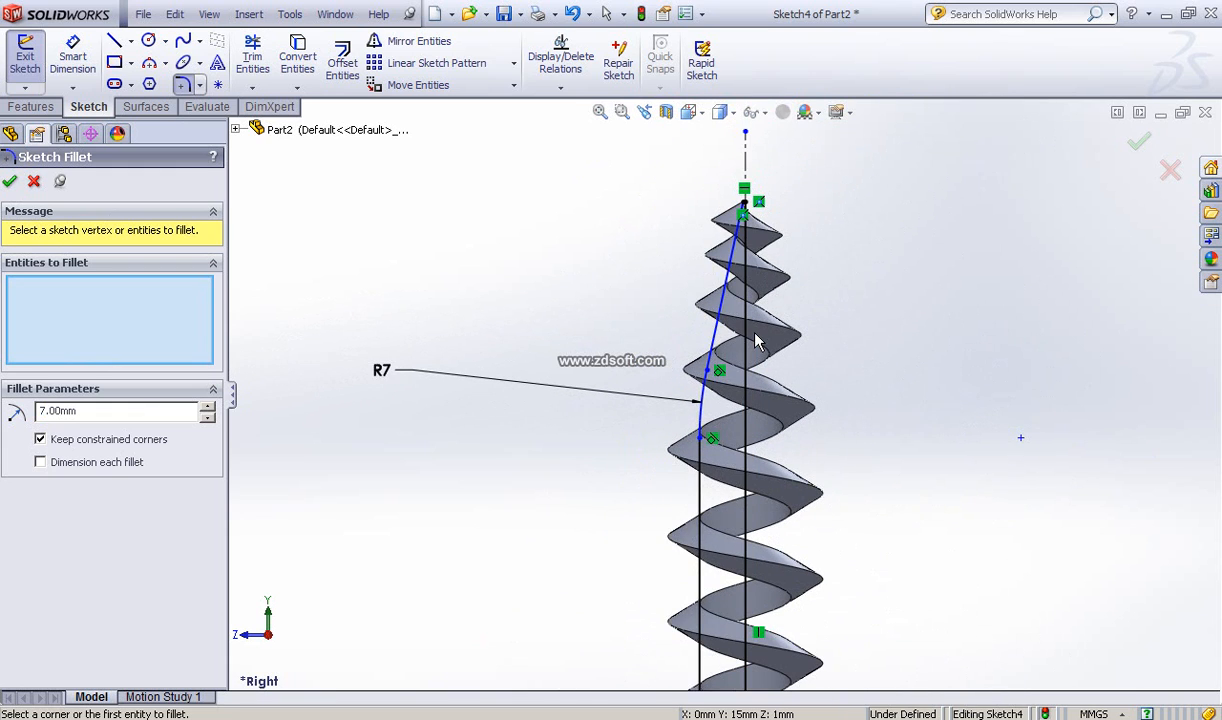
pyautogui.scroll(-3, 782, 336)
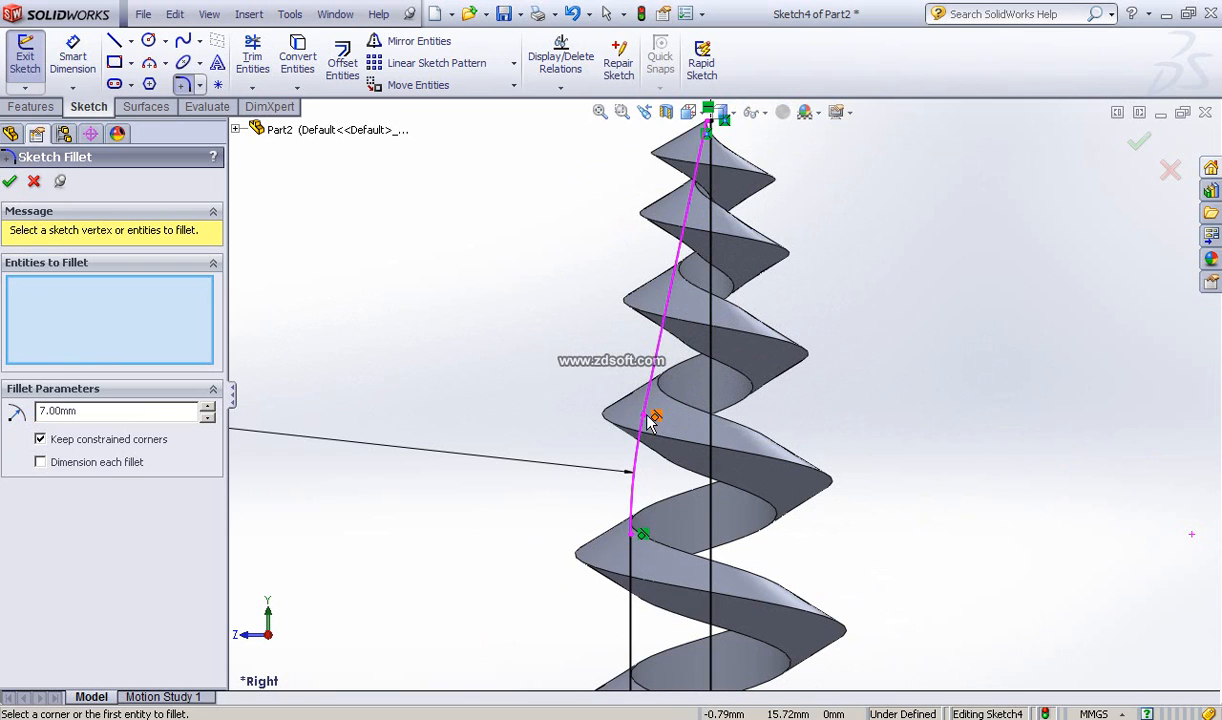
pyautogui.click(649, 369)
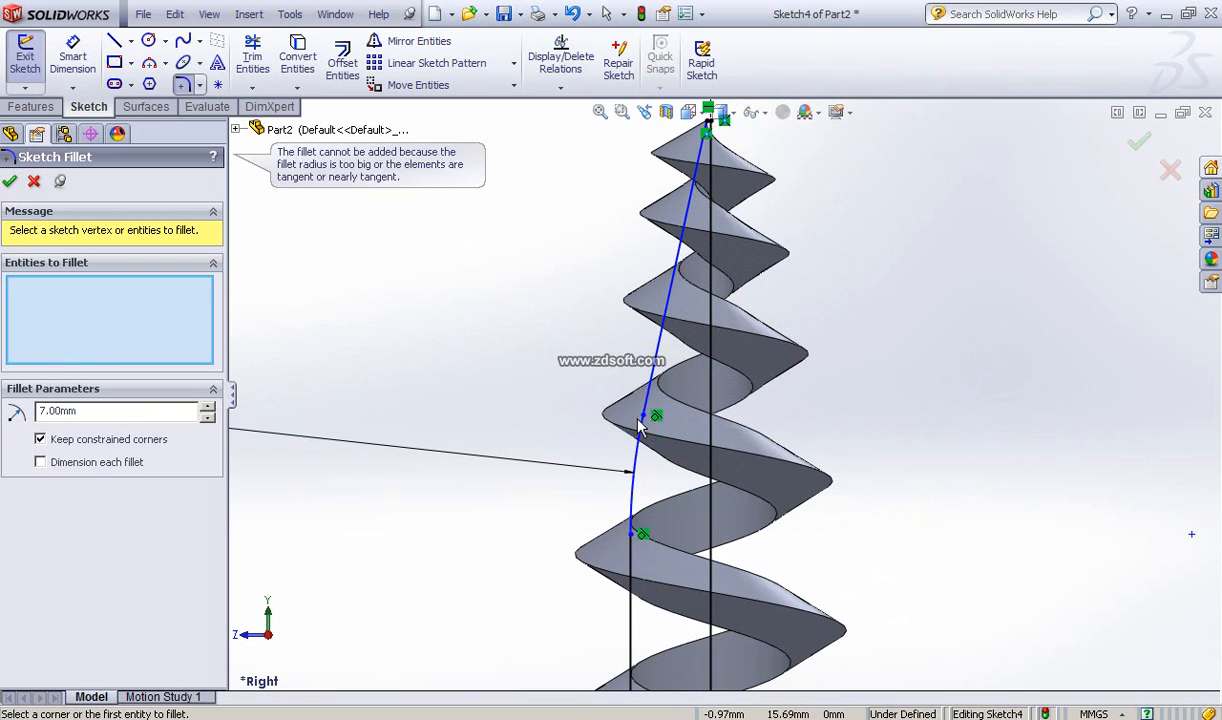
pyautogui.click(12, 182)
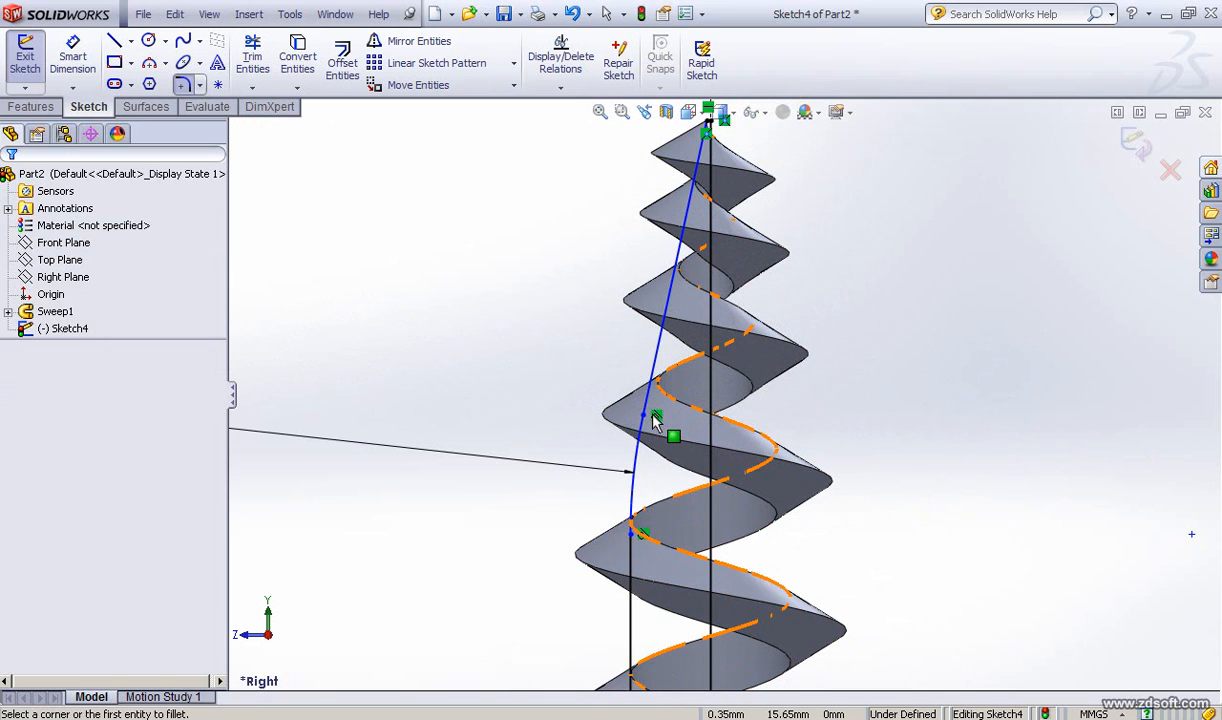
# Step: Try to drag the fillet's upper end point along the angled line
pyautogui.moveTo(645, 417)
pyautogui.mouseDown()
pyautogui.moveTo(660, 360)
pyautogui.moveTo(662, 407)
pyautogui.mouseUp()
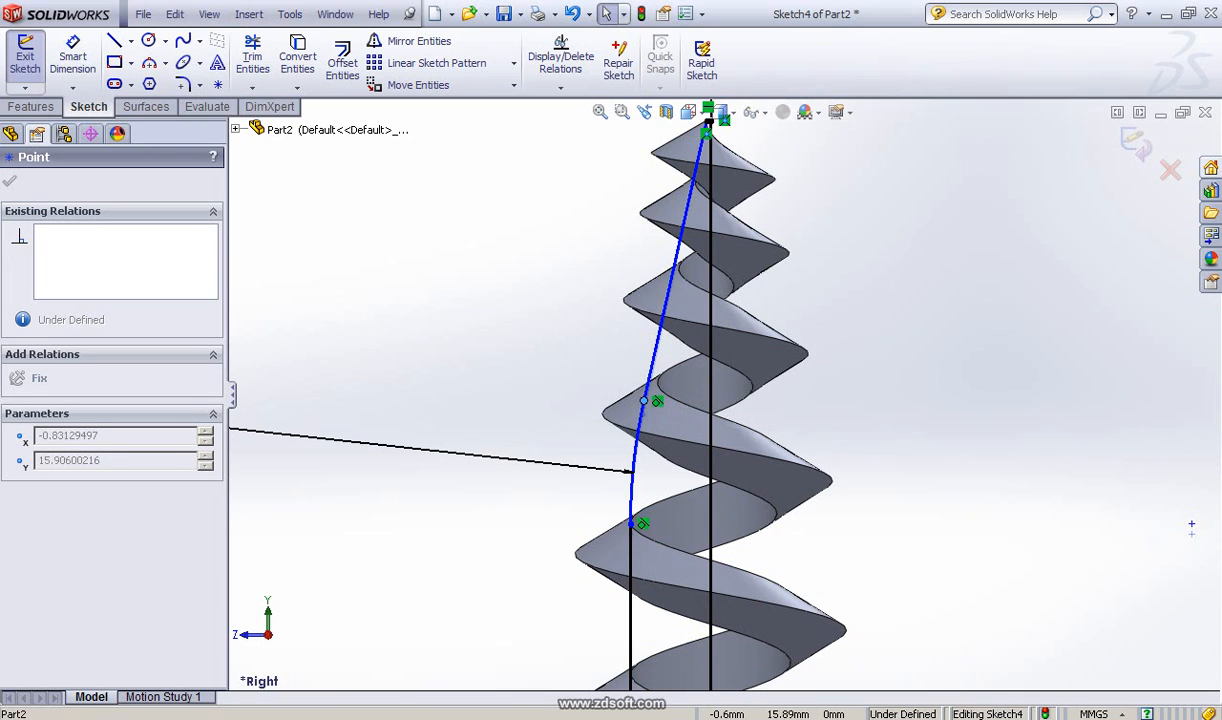
pyautogui.scroll(2, 700, 372)
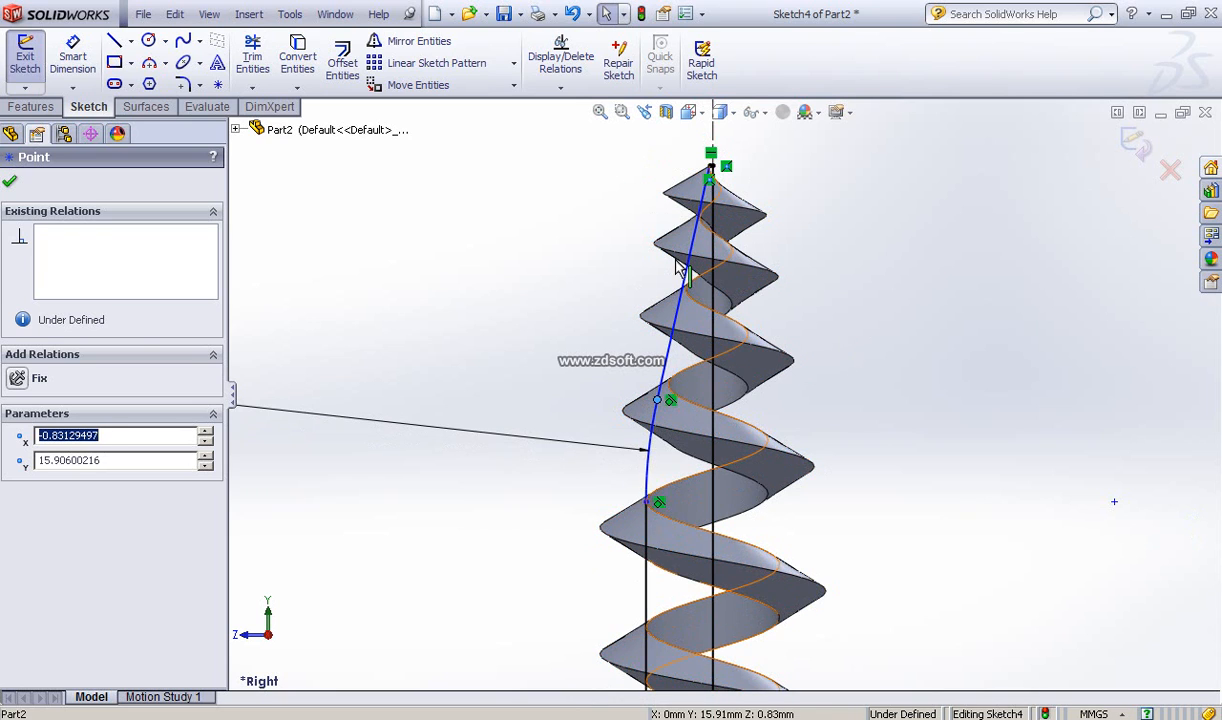
pyautogui.click(10, 181)
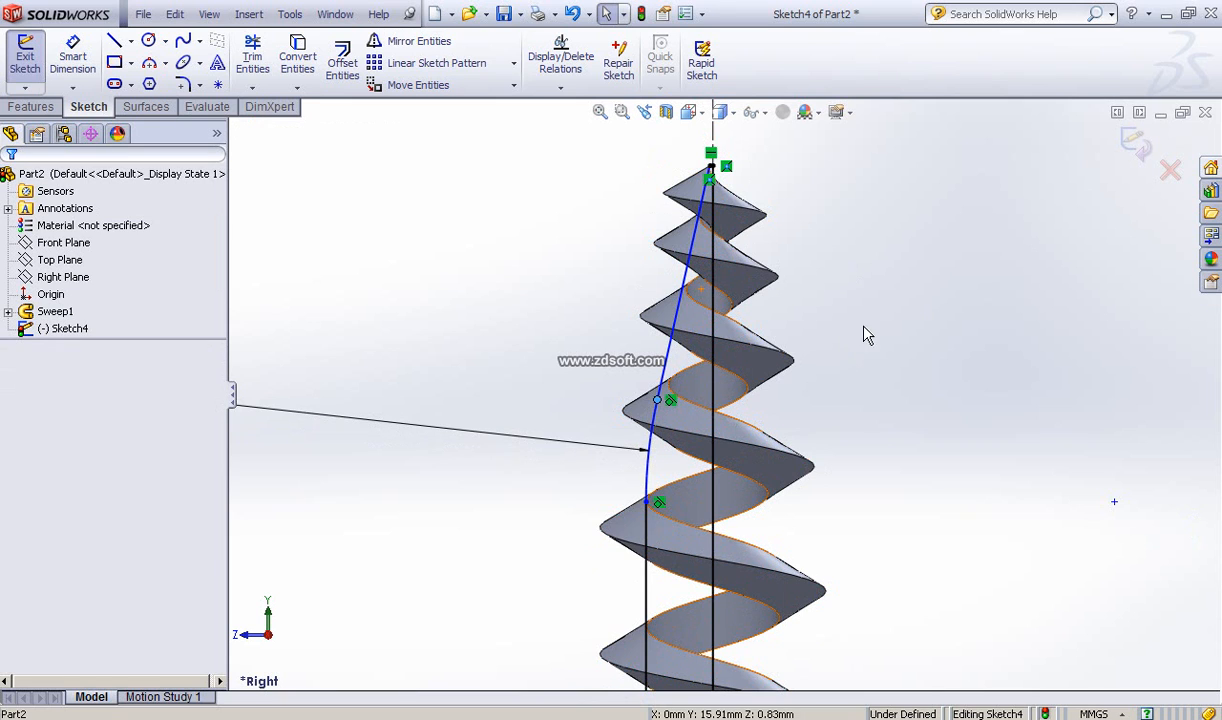
# Step: Try to revolve the core profile 360° about the centerline Line1
pyautogui.keyDown('ctrl'); pyautogui.moveTo(842, 436); pyautogui.dragTo(861, 312, button='middle'); pyautogui.keyUp('ctrl')
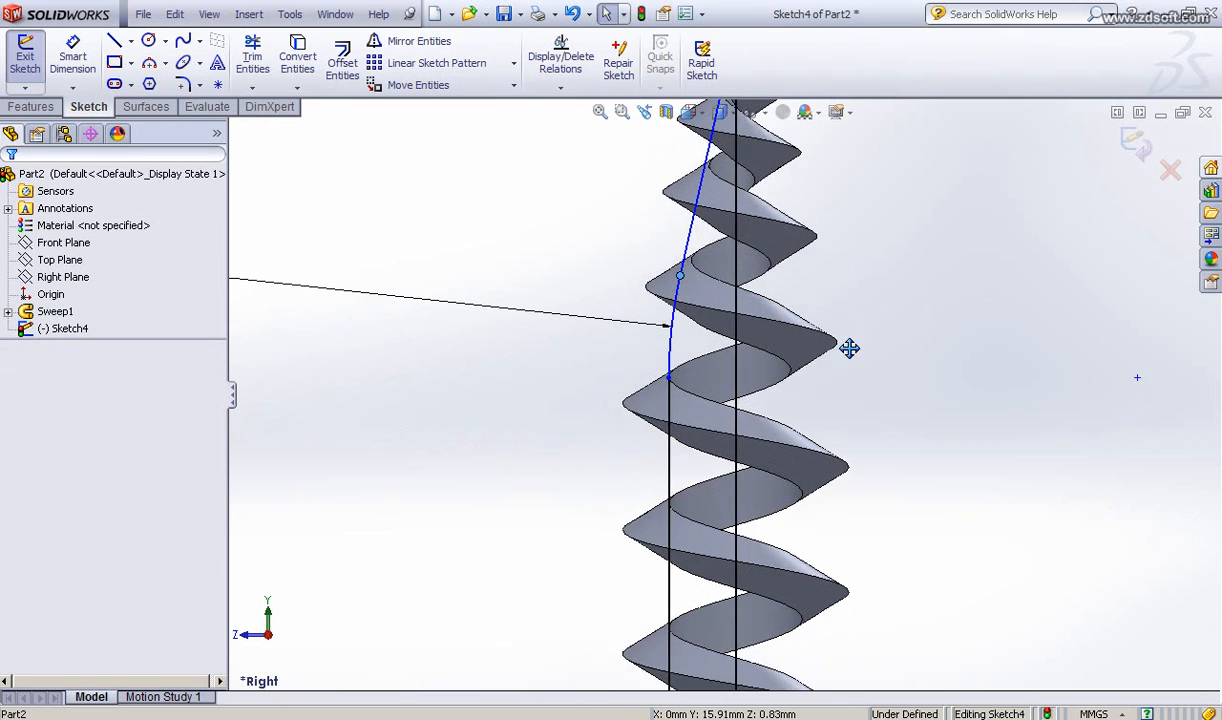
pyautogui.scroll(2, 849, 350)
pyautogui.scroll(1, 852, 358)
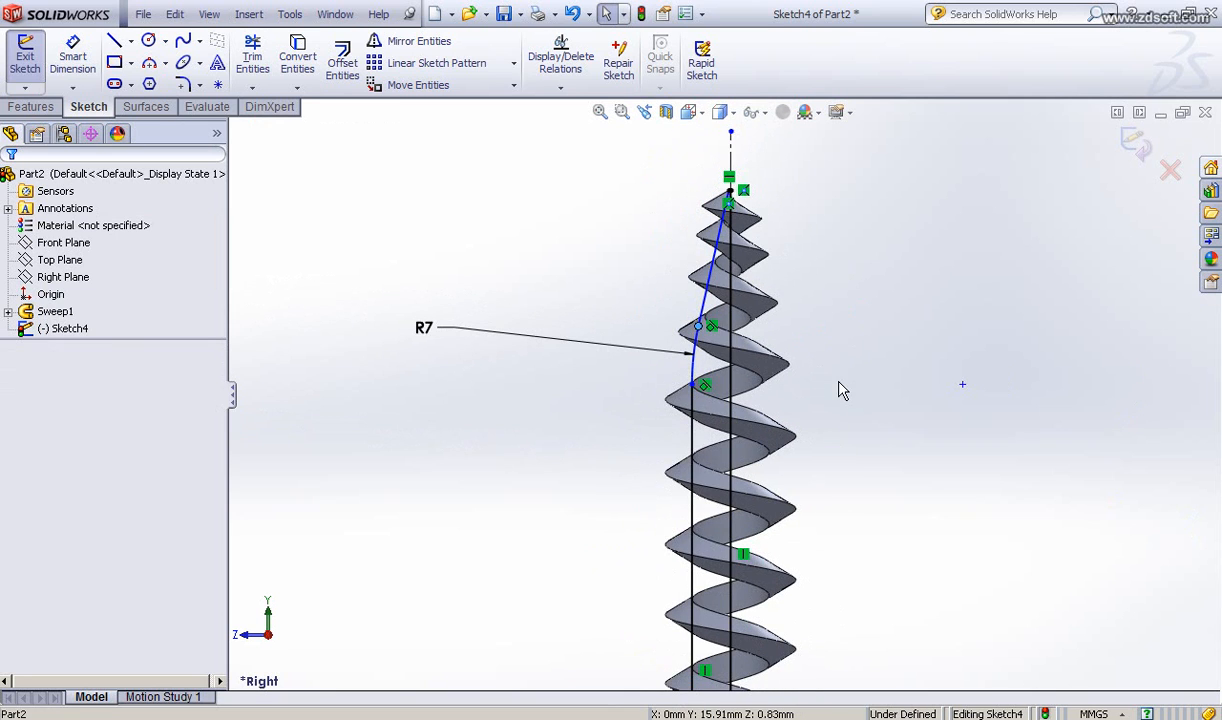
pyautogui.moveTo(843, 391)
pyautogui.keyDown('ctrl'); pyautogui.mouseDown(button='middle')
pyautogui.moveTo(840, 284)
pyautogui.moveTo(826, 289)
pyautogui.mouseUp(button='middle'); pyautogui.keyUp('ctrl')
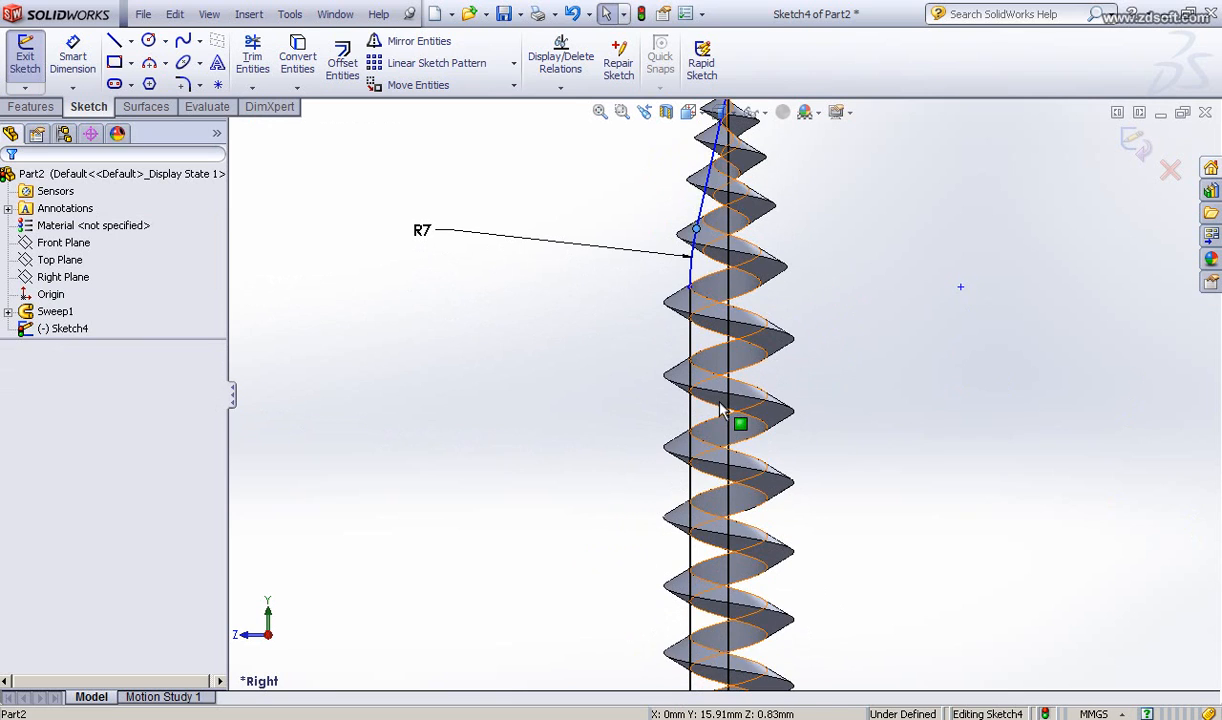
pyautogui.scroll(-1, 707, 380)
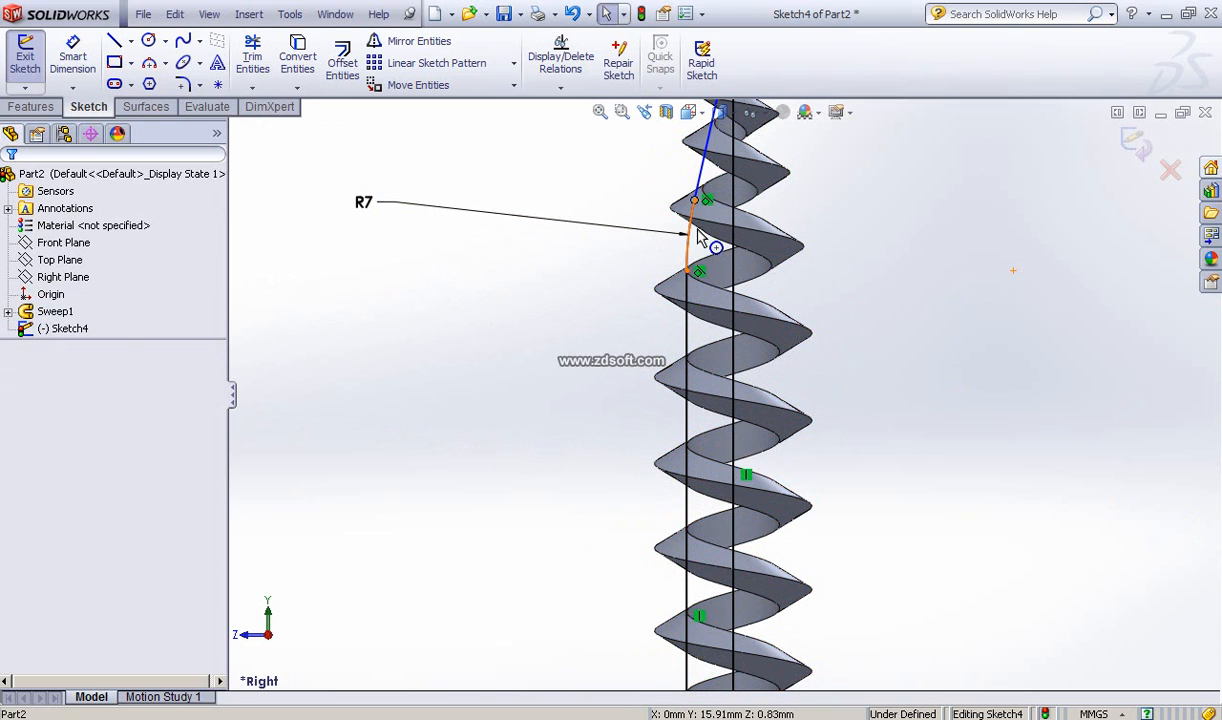
pyautogui.scroll(-1, 716, 248)
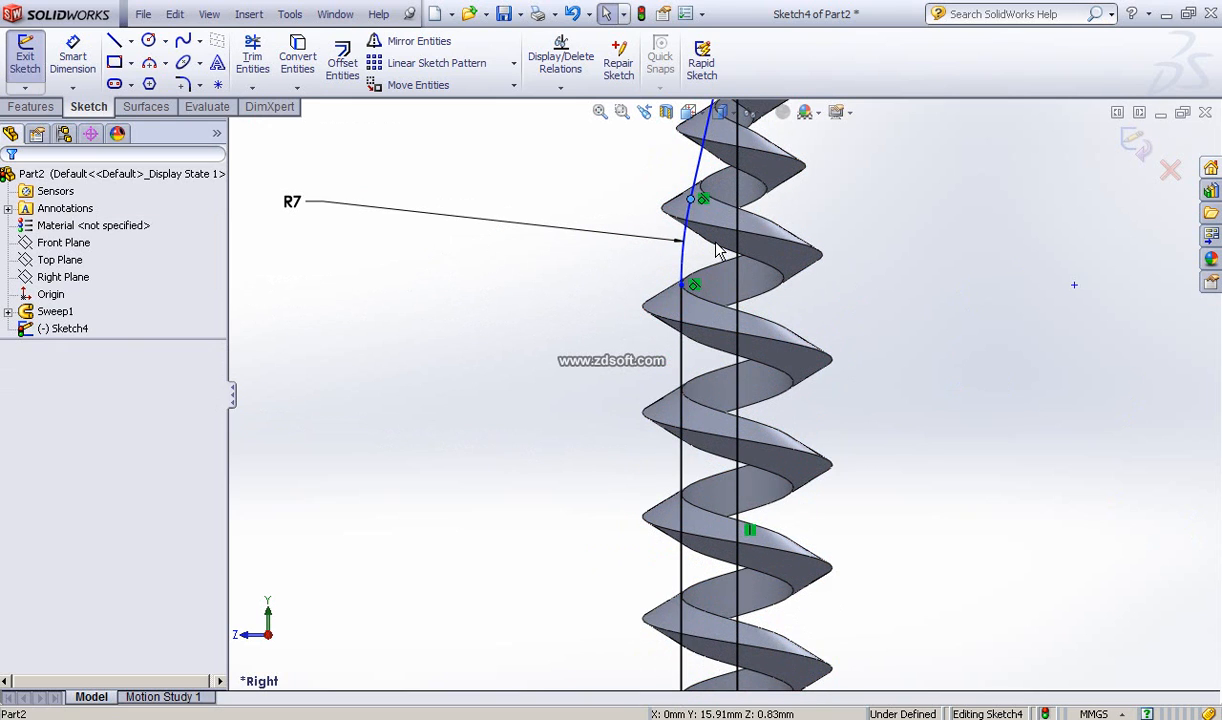
pyautogui.scroll(-1, 716, 248)
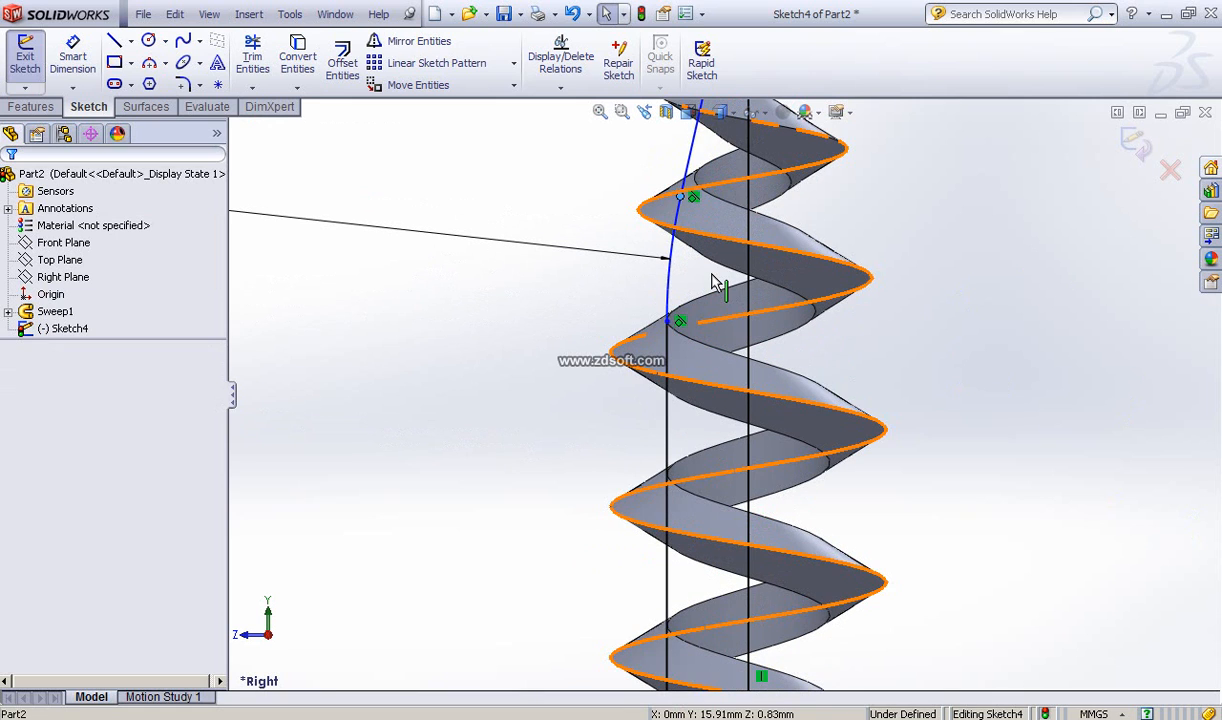
pyautogui.scroll(3, 715, 281)
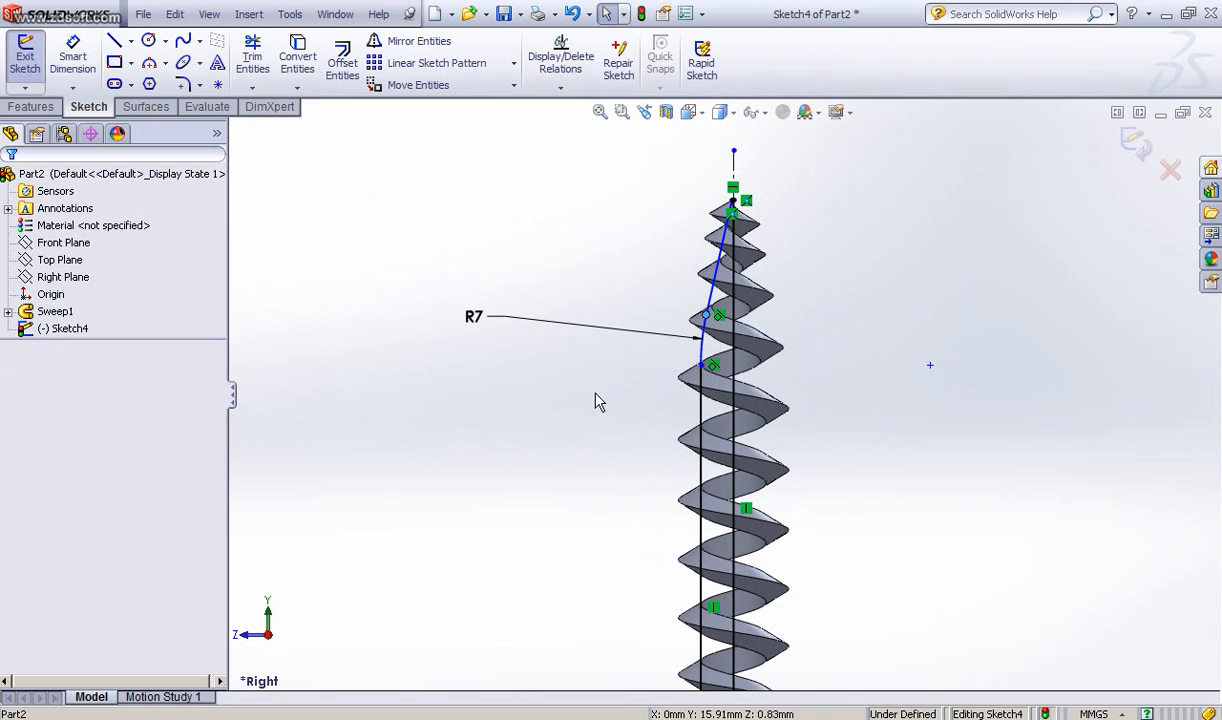
pyautogui.keyDown('ctrl'); pyautogui.moveTo(595, 393); pyautogui.dragTo(591, 342, button='middle'); pyautogui.keyUp('ctrl')
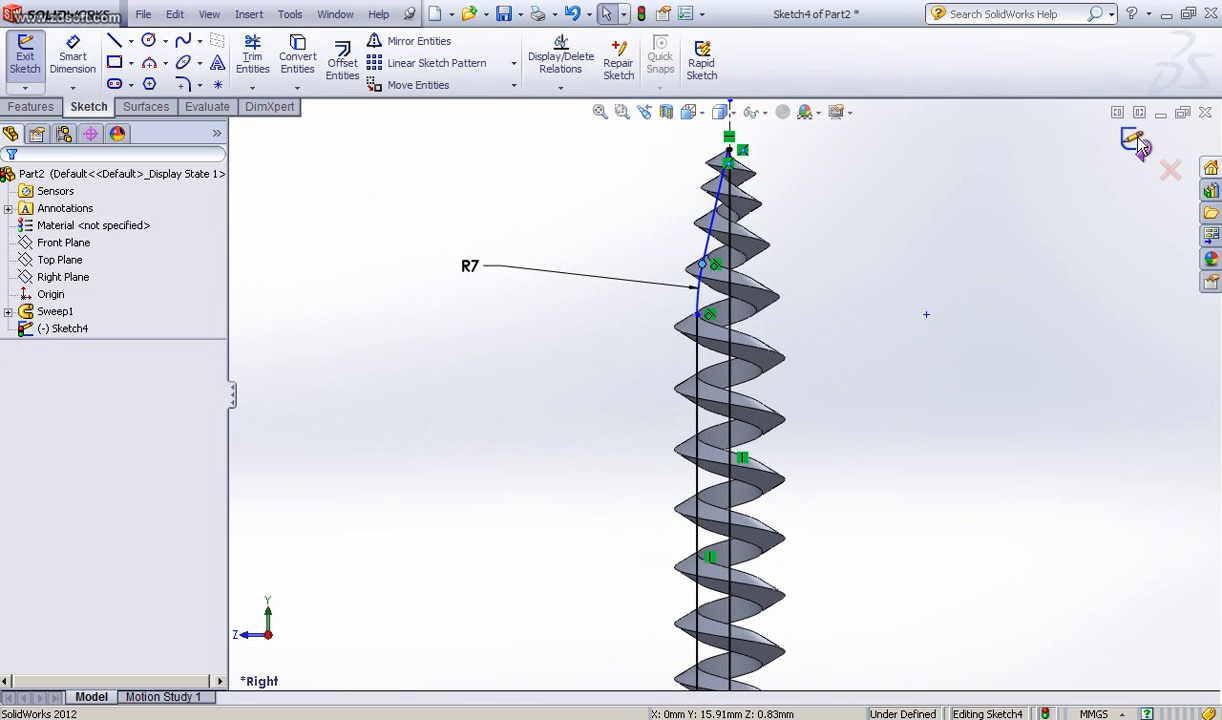
pyautogui.click(31, 106)
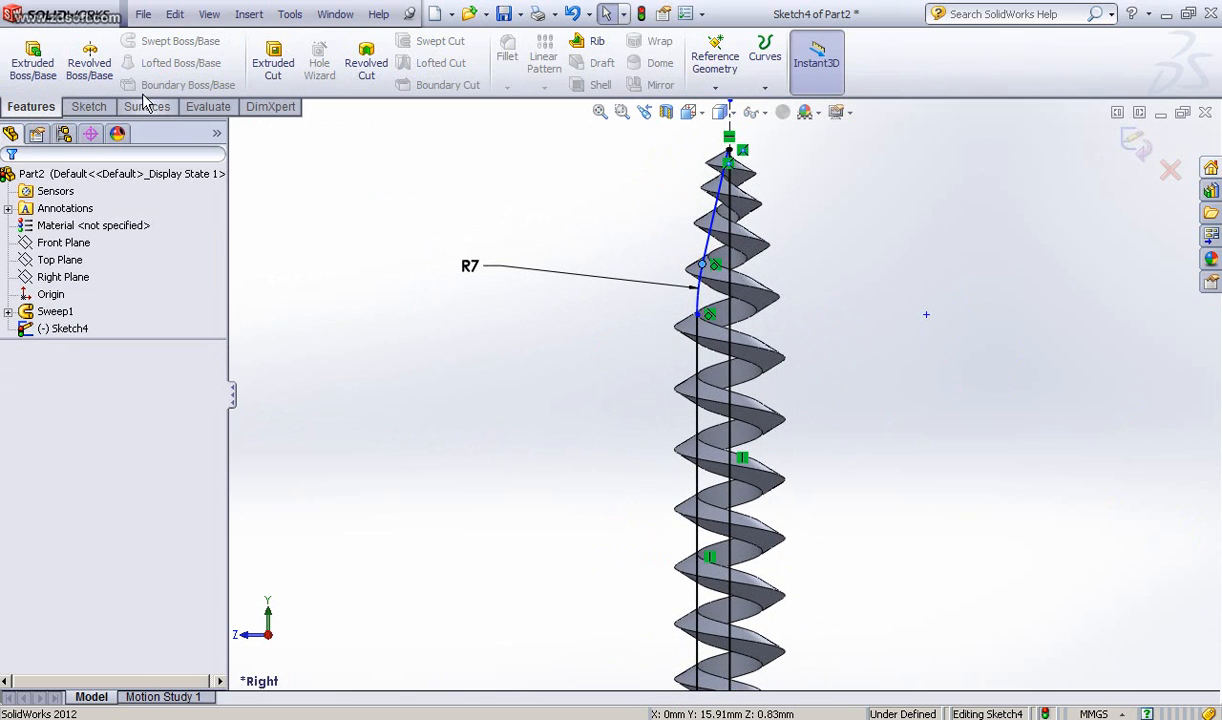
pyautogui.click(89, 64)
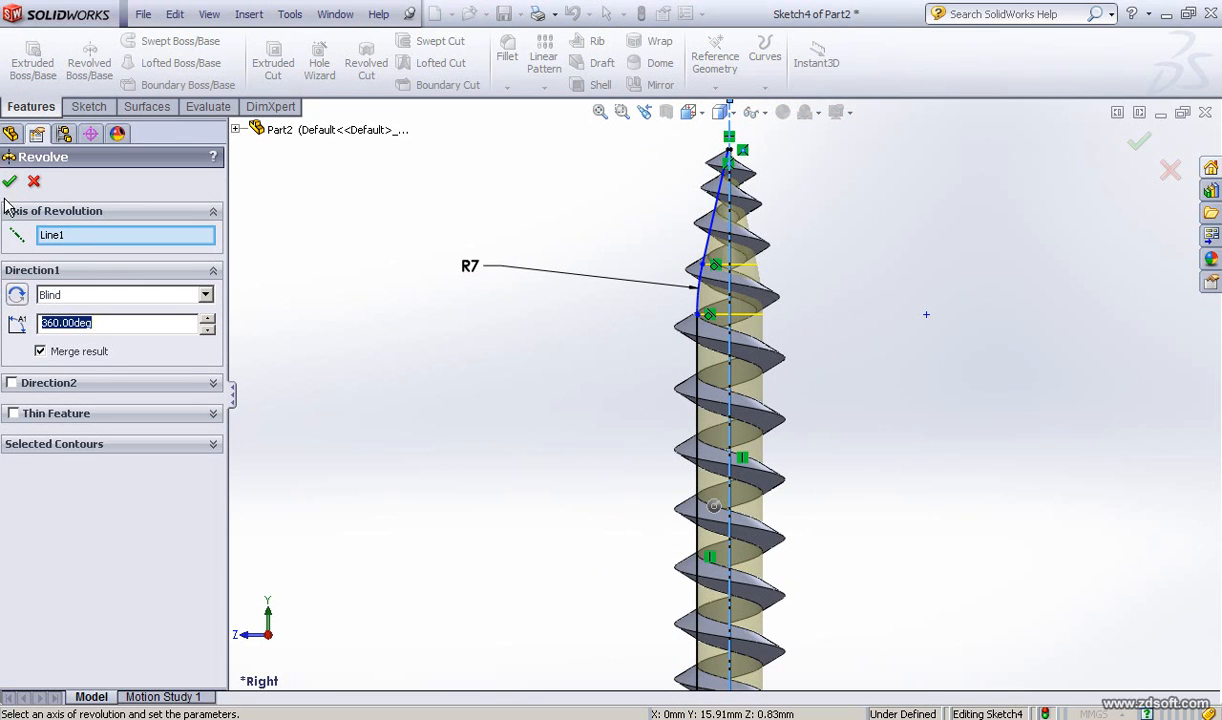
pyautogui.click(9, 181)
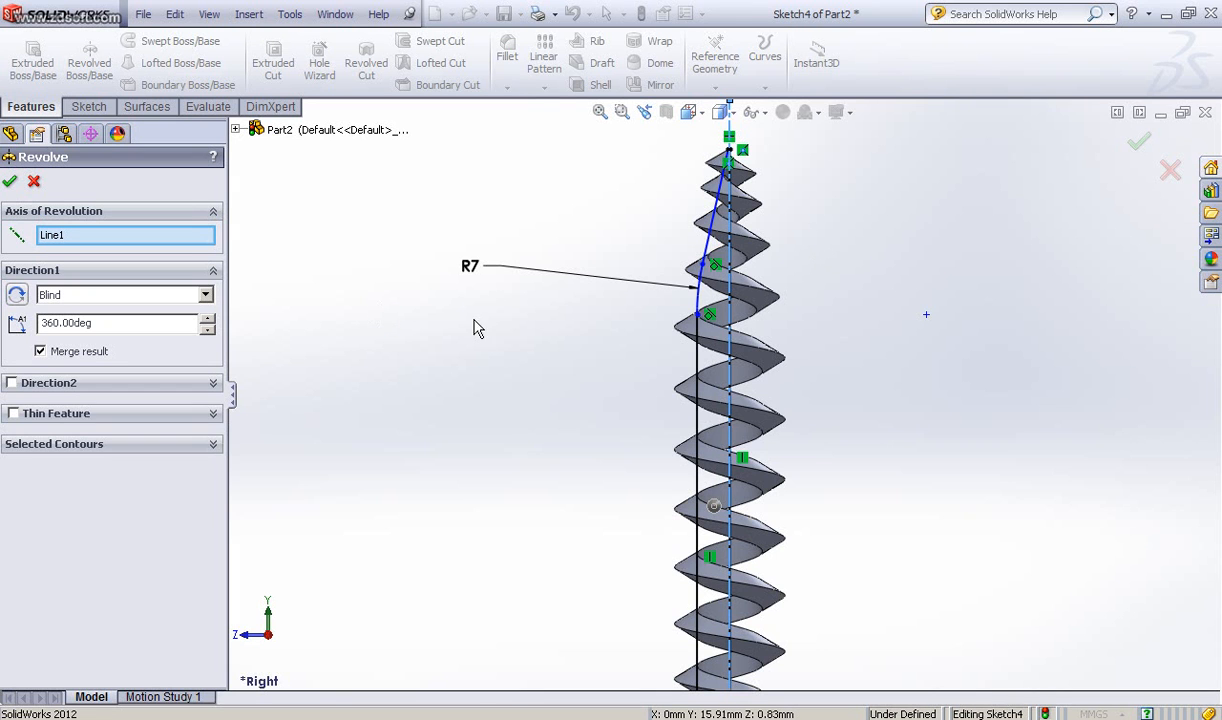
pyautogui.scroll(3, 537, 376)
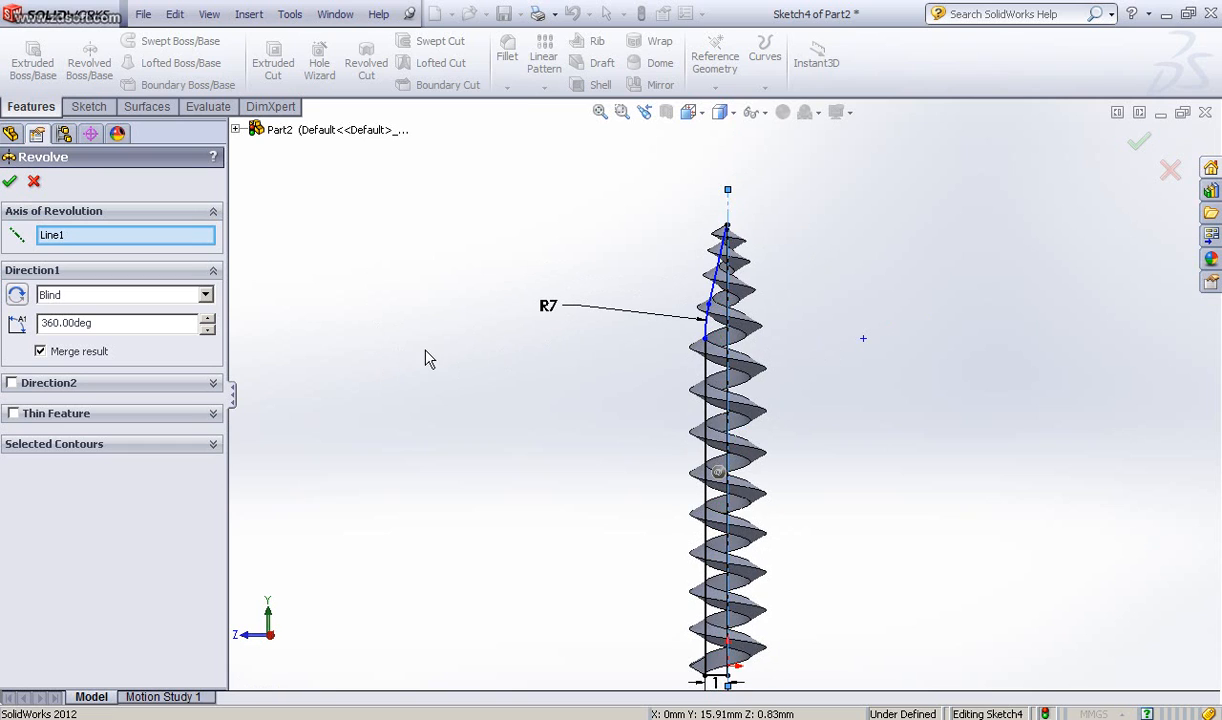
pyautogui.moveTo(458, 371); pyautogui.dragTo(438, 362, button='middle')
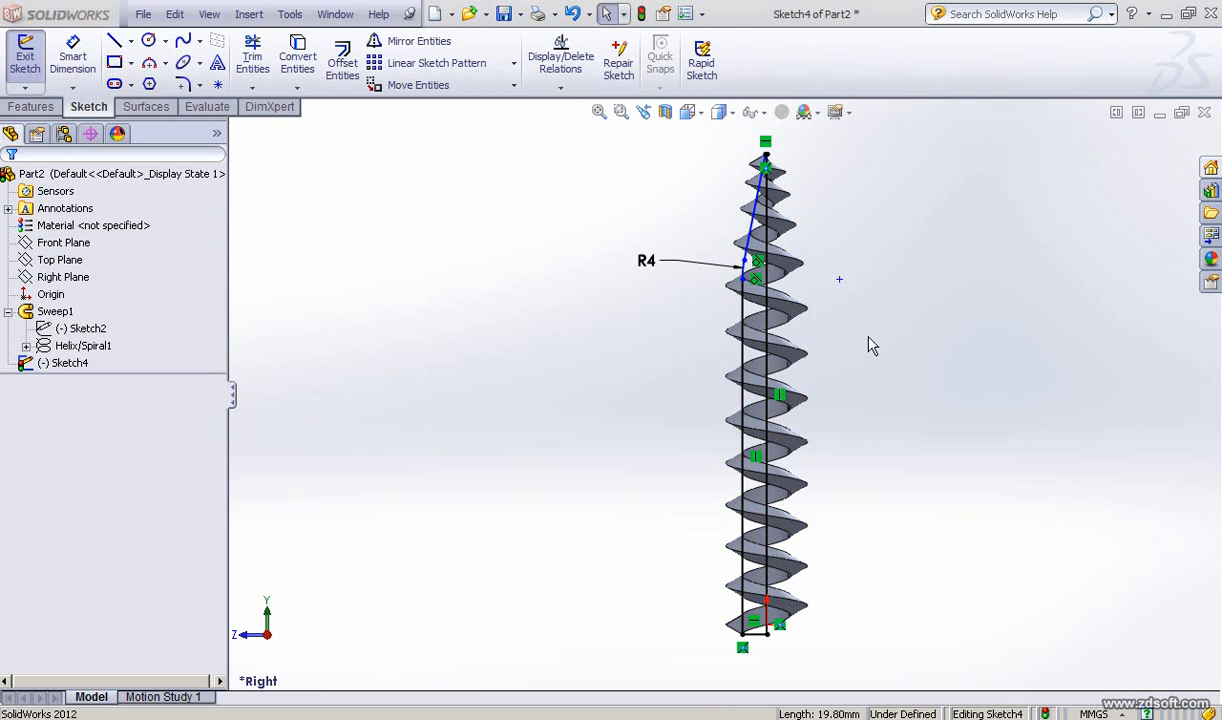
pyautogui.click(31, 106)
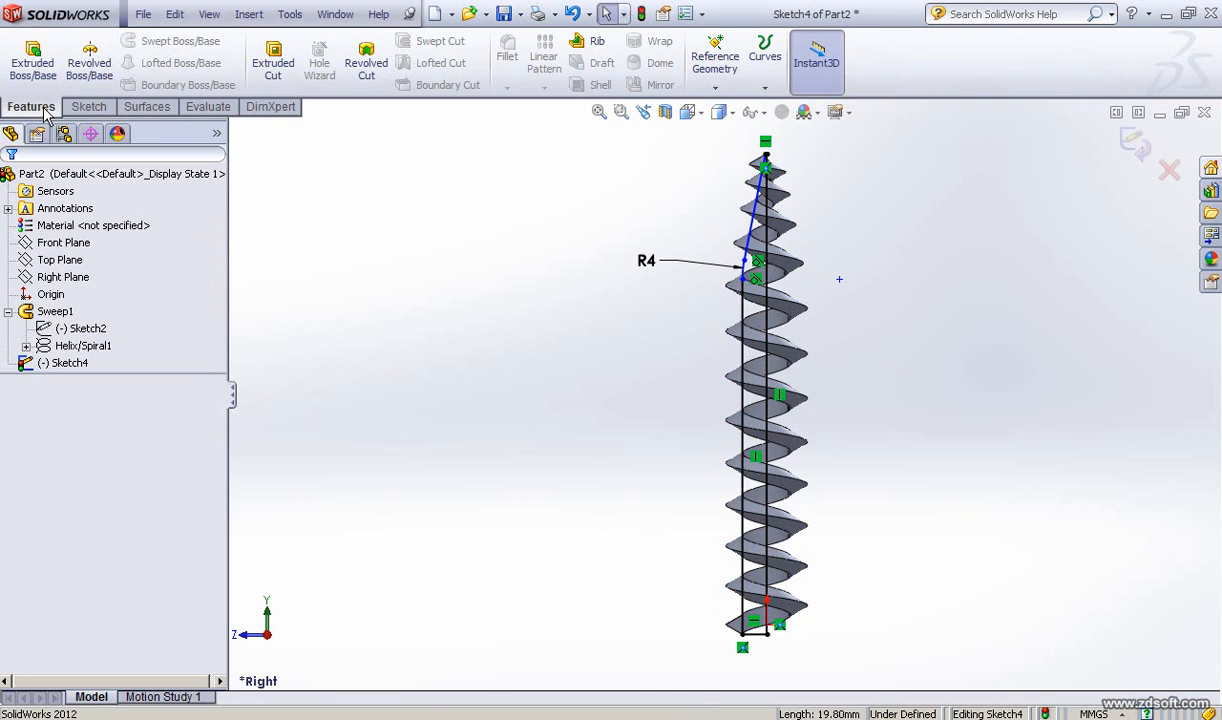
pyautogui.click(89, 65)
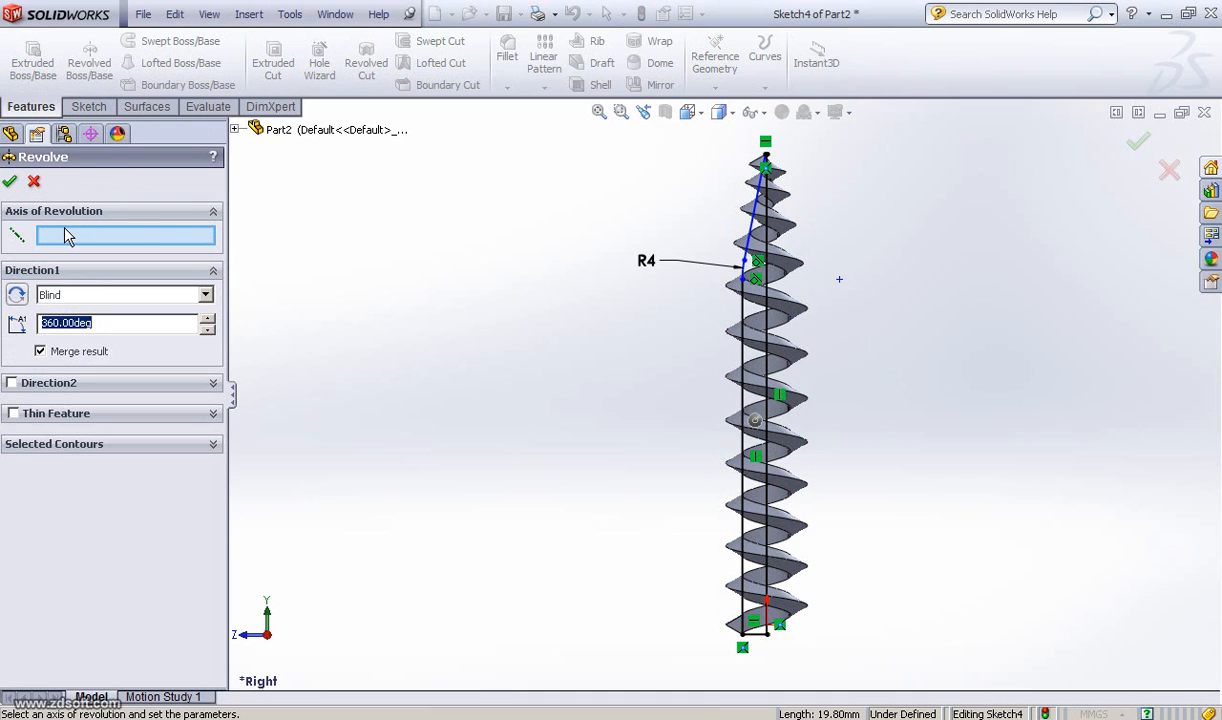
pyautogui.click(765, 250)
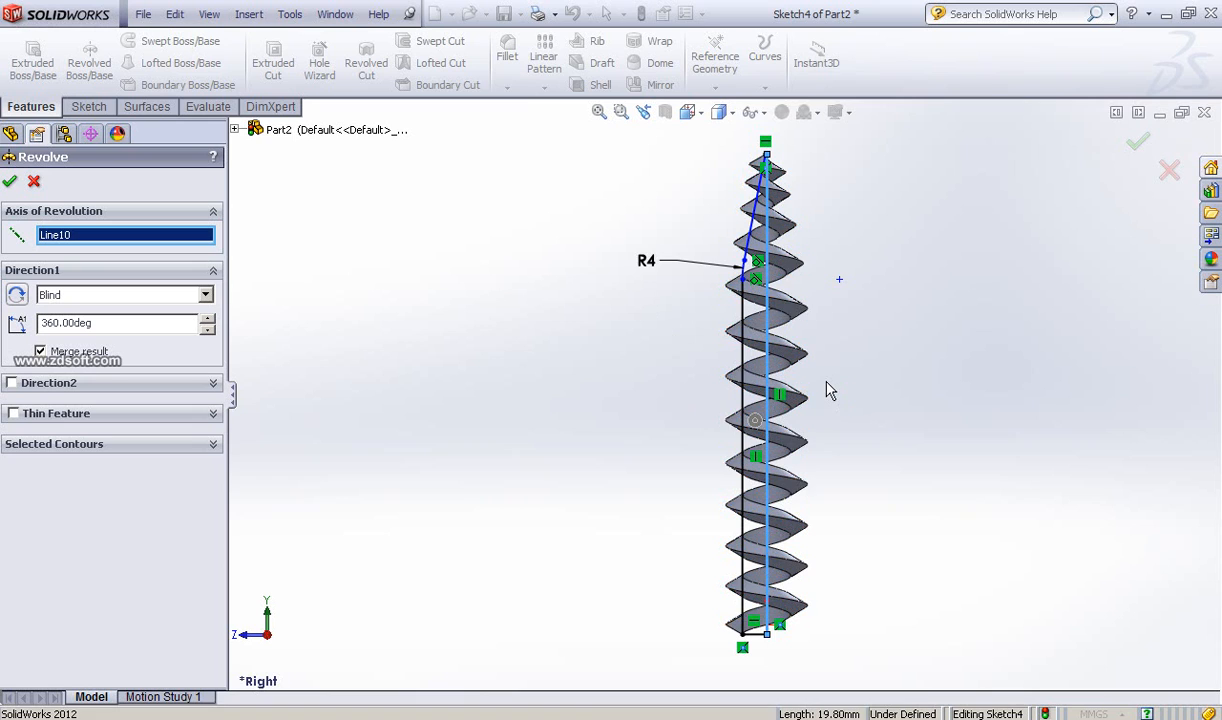
pyautogui.scroll(-2, 789, 364)
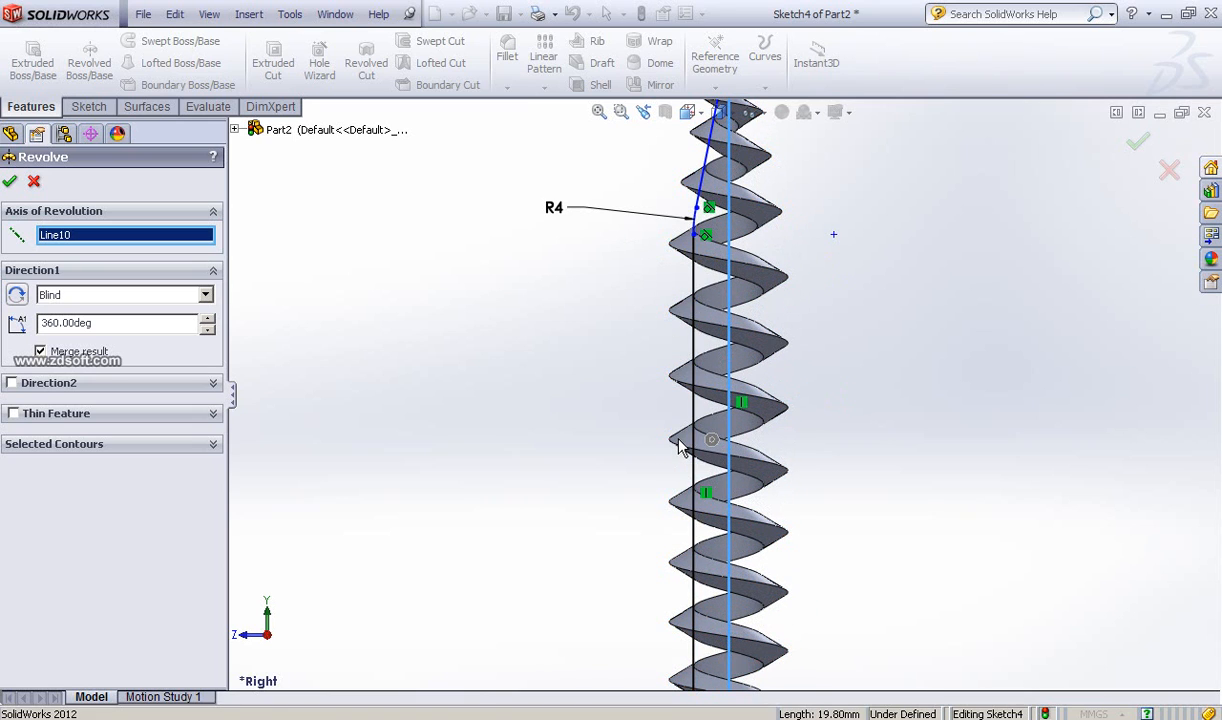
pyautogui.scroll(-1, 688, 448)
pyautogui.scroll(-2, 688, 448)
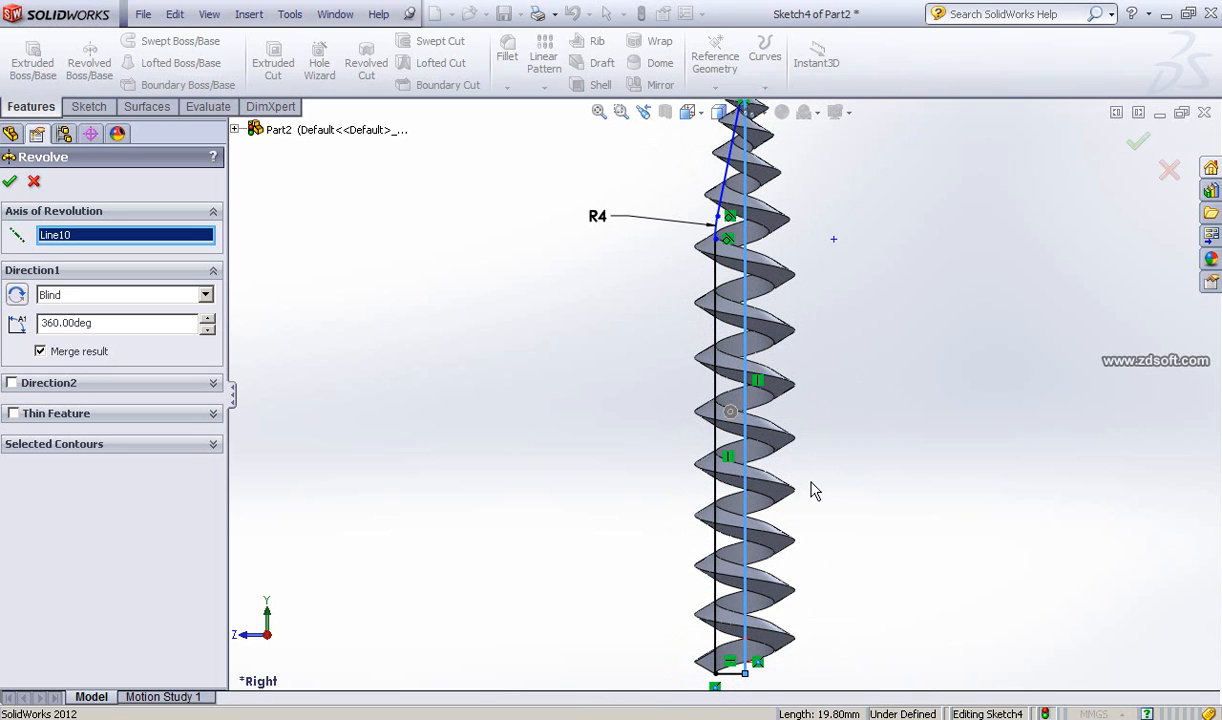
pyautogui.keyDown('ctrl'); pyautogui.moveTo(816, 503); pyautogui.dragTo(848, 365, button='middle'); pyautogui.keyUp('ctrl')
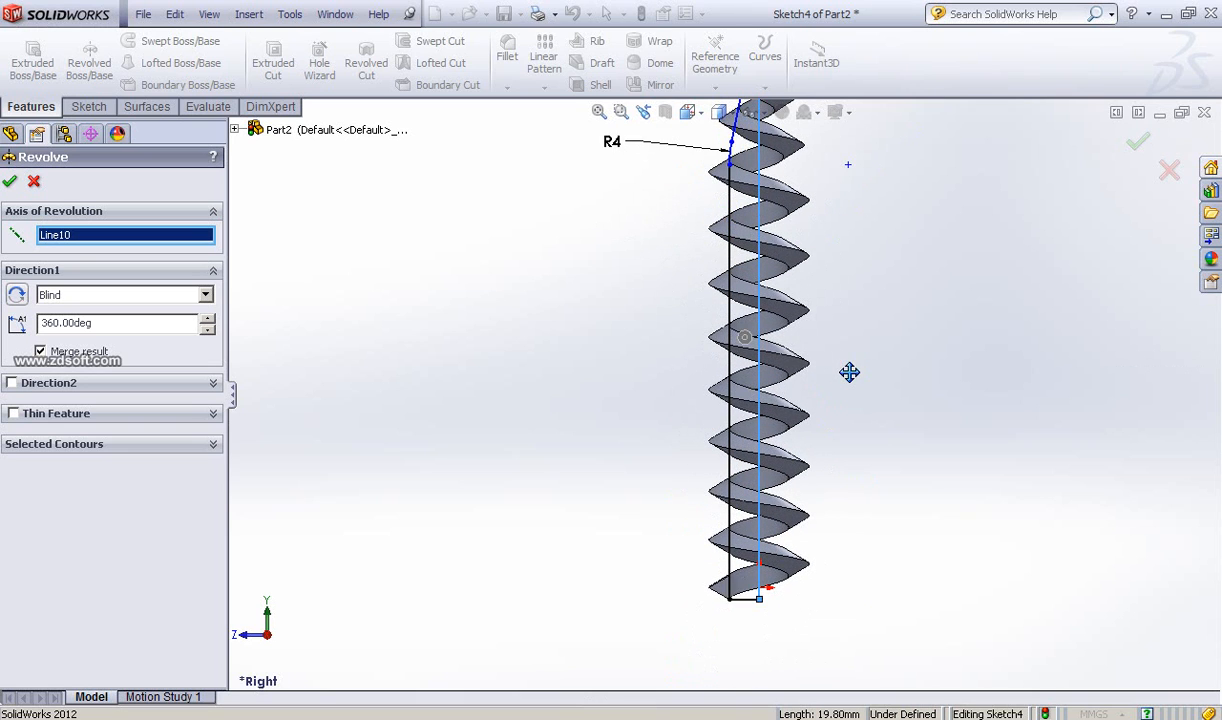
pyautogui.scroll(-4, 848, 382)
pyautogui.keyDown('ctrl'); pyautogui.moveTo(883, 285); pyautogui.dragTo(933, 215, button='middle'); pyautogui.keyUp('ctrl')
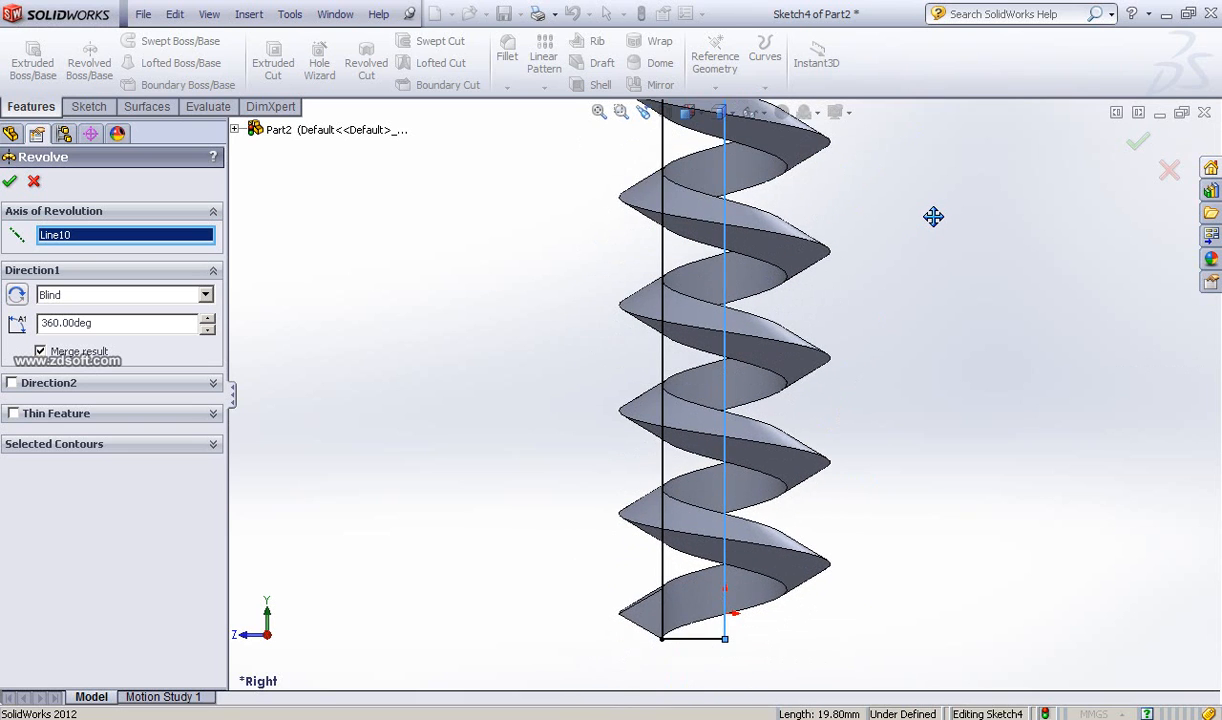
pyautogui.keyDown('ctrl'); pyautogui.moveTo(710, 686); pyautogui.dragTo(771, 577, button='middle'); pyautogui.keyUp('ctrl')
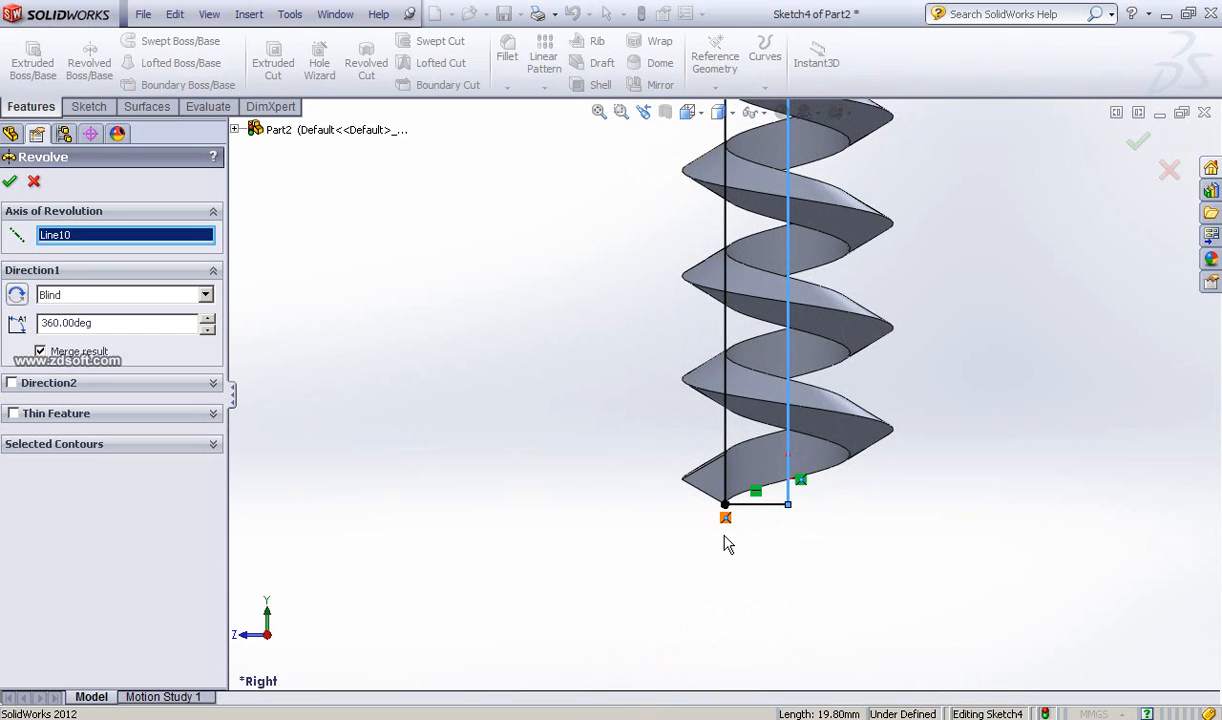
pyautogui.scroll(-1, 725, 540)
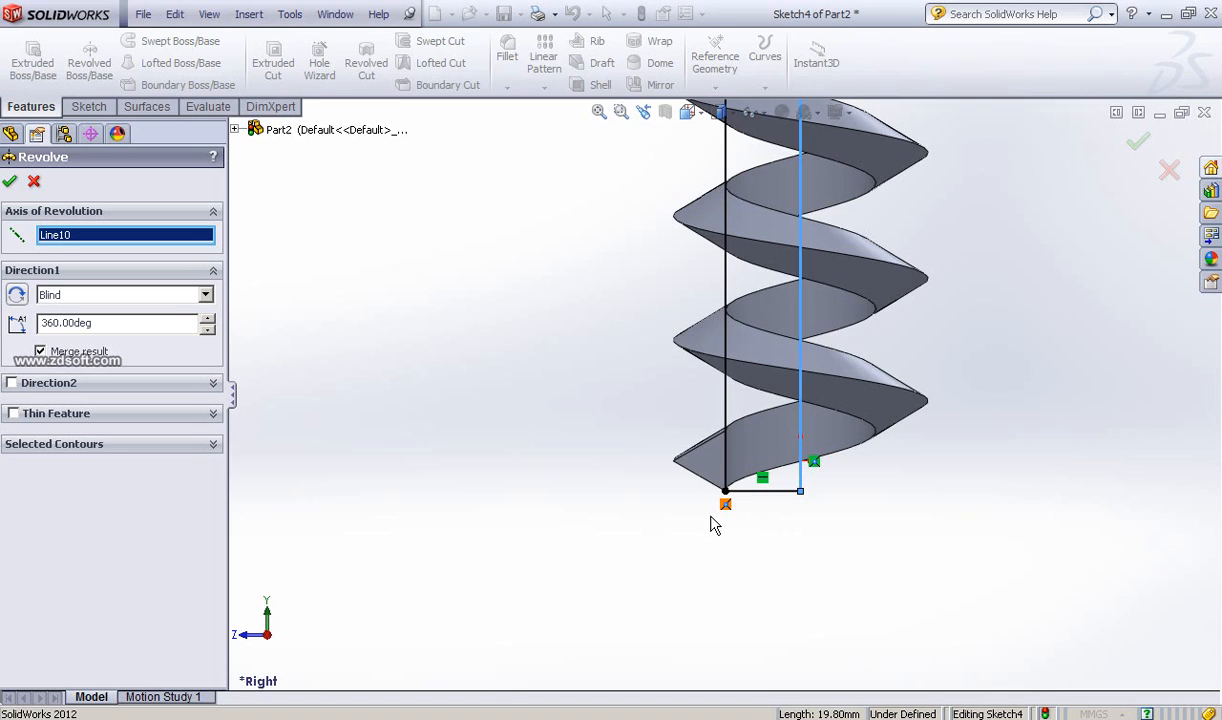
pyautogui.click(34, 181)
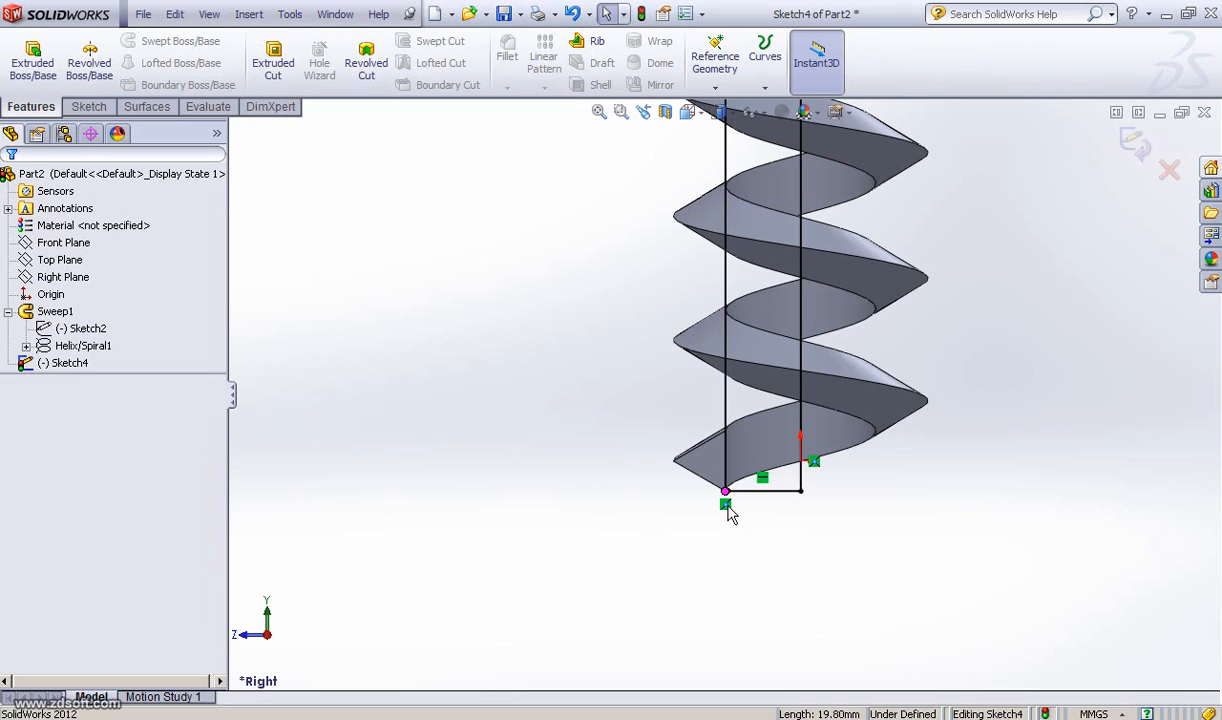
# Step: Delete the relation at the profile's lower-left corner and drag the vertical profile line
pyautogui.click(725, 504)
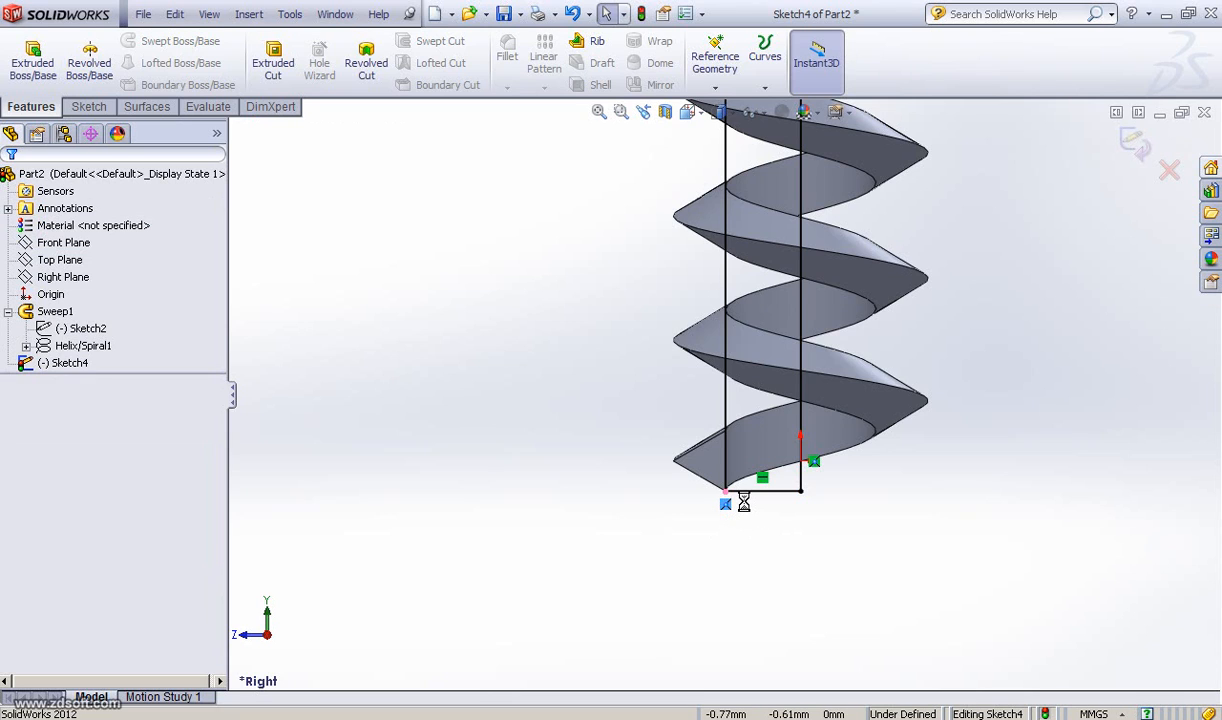
pyautogui.press('Delete')
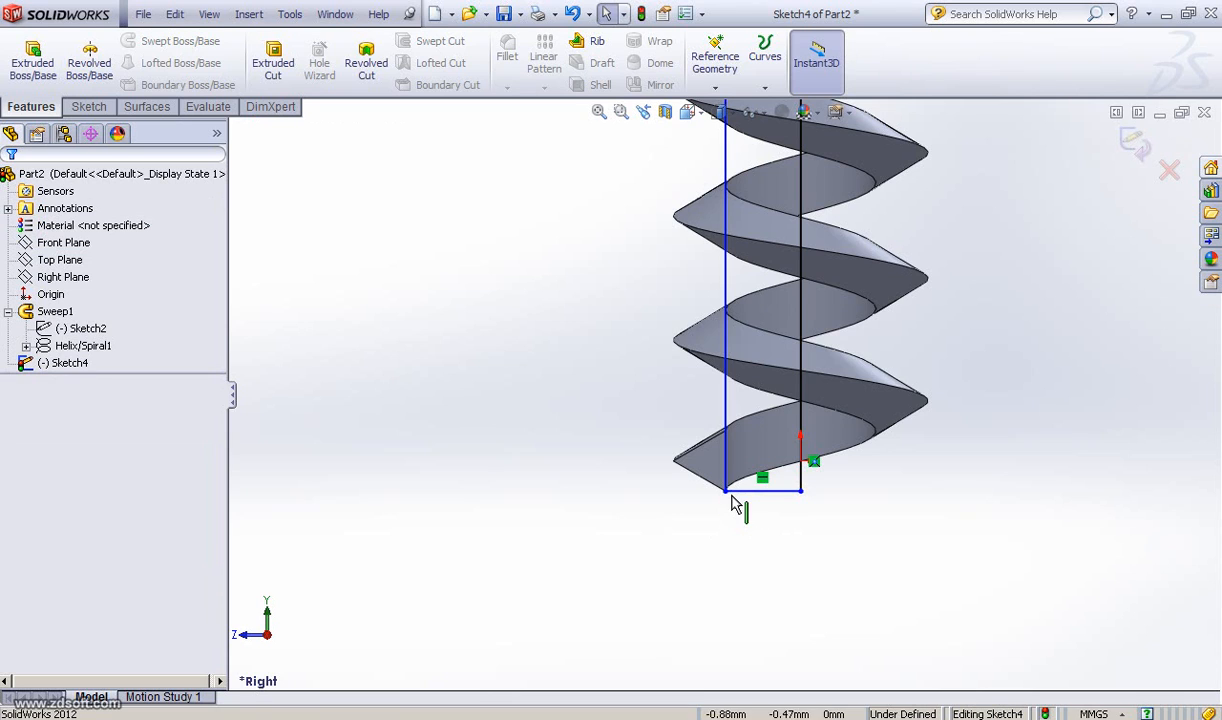
pyautogui.click(718, 298)
pyautogui.moveTo(718, 298)
pyautogui.mouseDown()
pyautogui.moveTo(705, 300)
pyautogui.moveTo(722, 301)
pyautogui.moveTo(721, 315)
pyautogui.mouseUp()
# Step: Move the vertical profile line slightly outward so it sits on the thread's inner edge
pyautogui.scroll(-3, 721, 318)
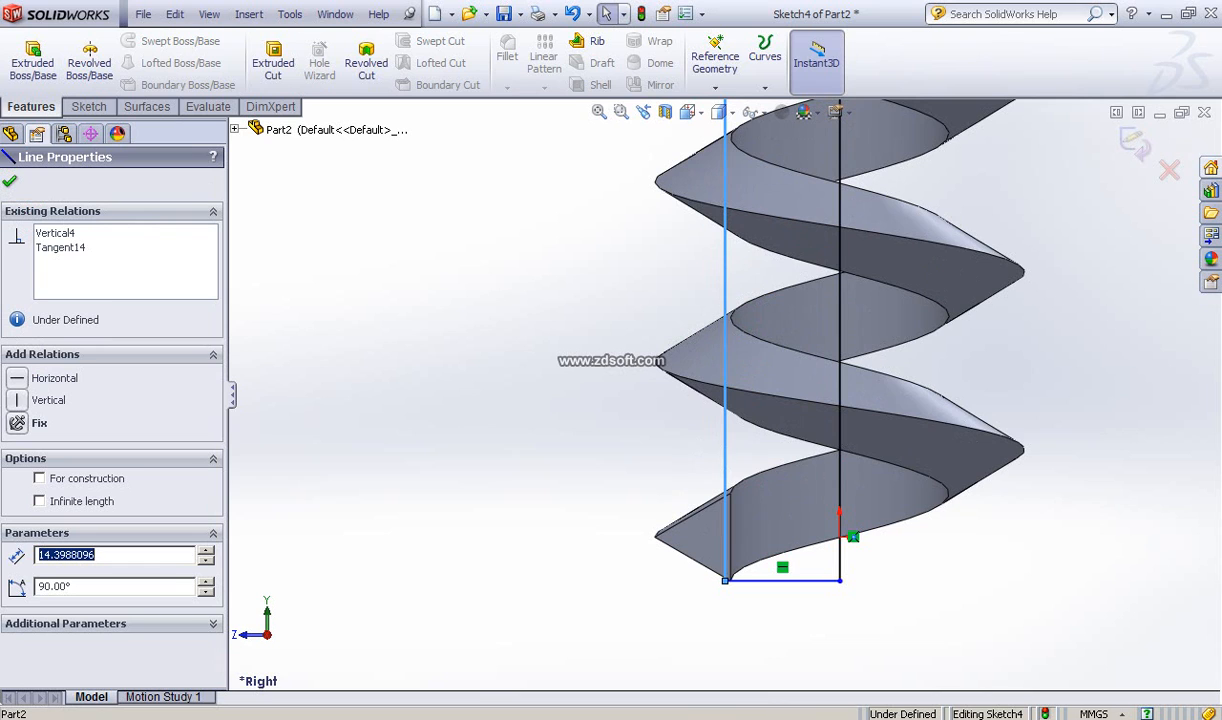
pyautogui.scroll(-4, 730, 331)
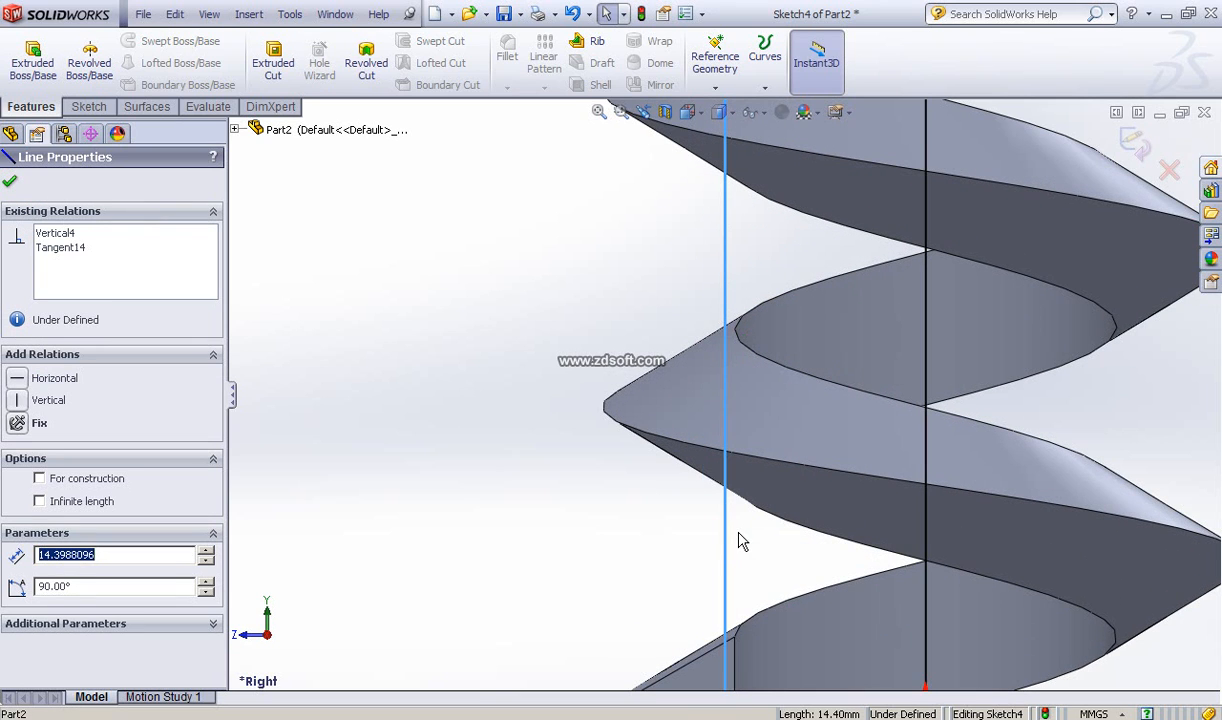
pyautogui.keyDown('ctrl'); pyautogui.moveTo(742, 543); pyautogui.dragTo(730, 368, button='middle'); pyautogui.keyUp('ctrl')
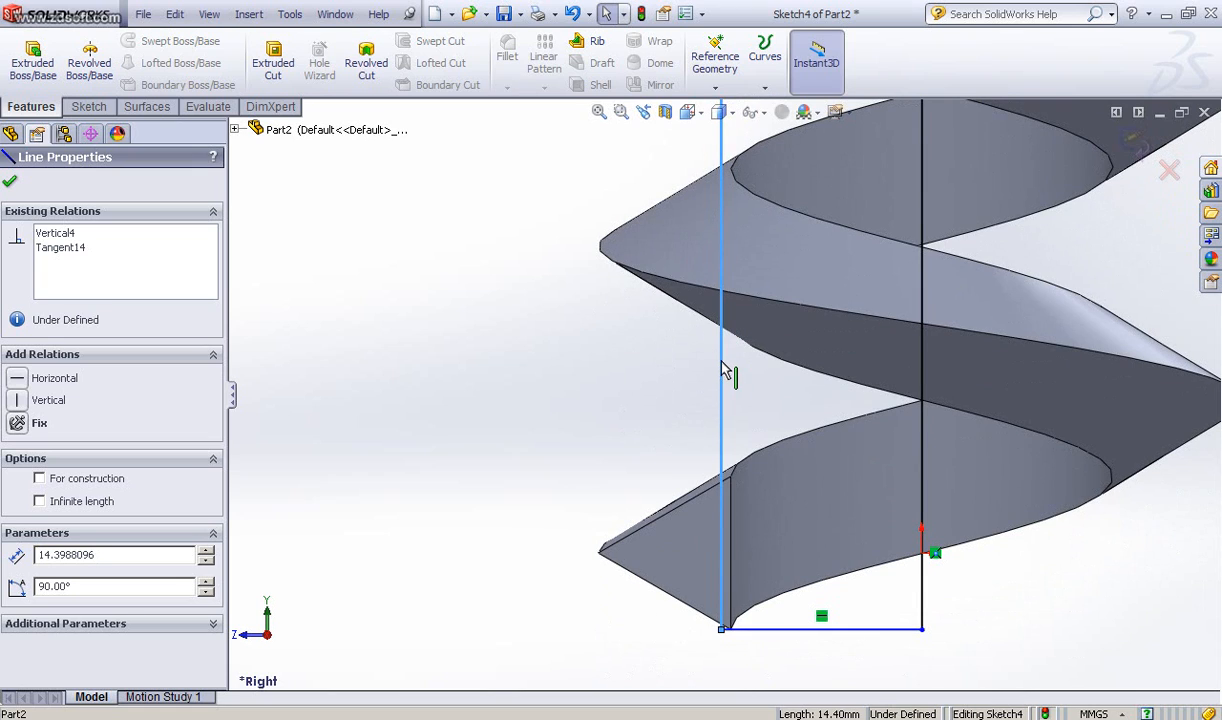
pyautogui.click(722, 362)
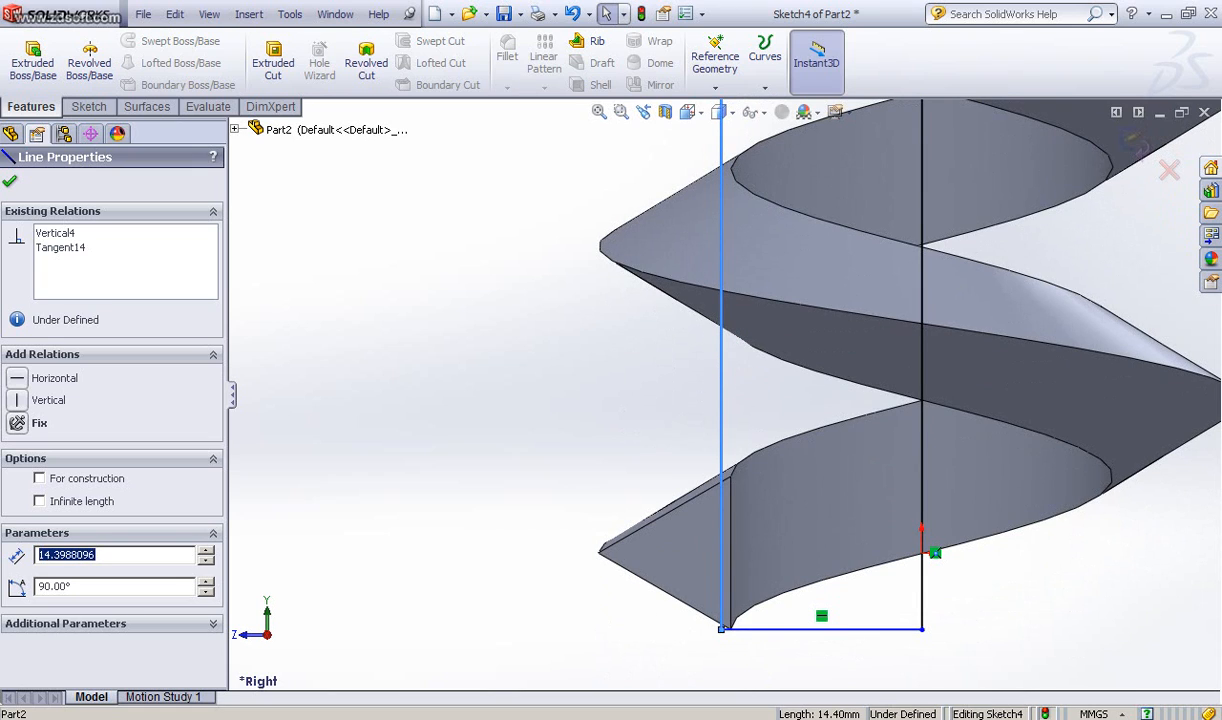
pyautogui.scroll(-4, 742, 372)
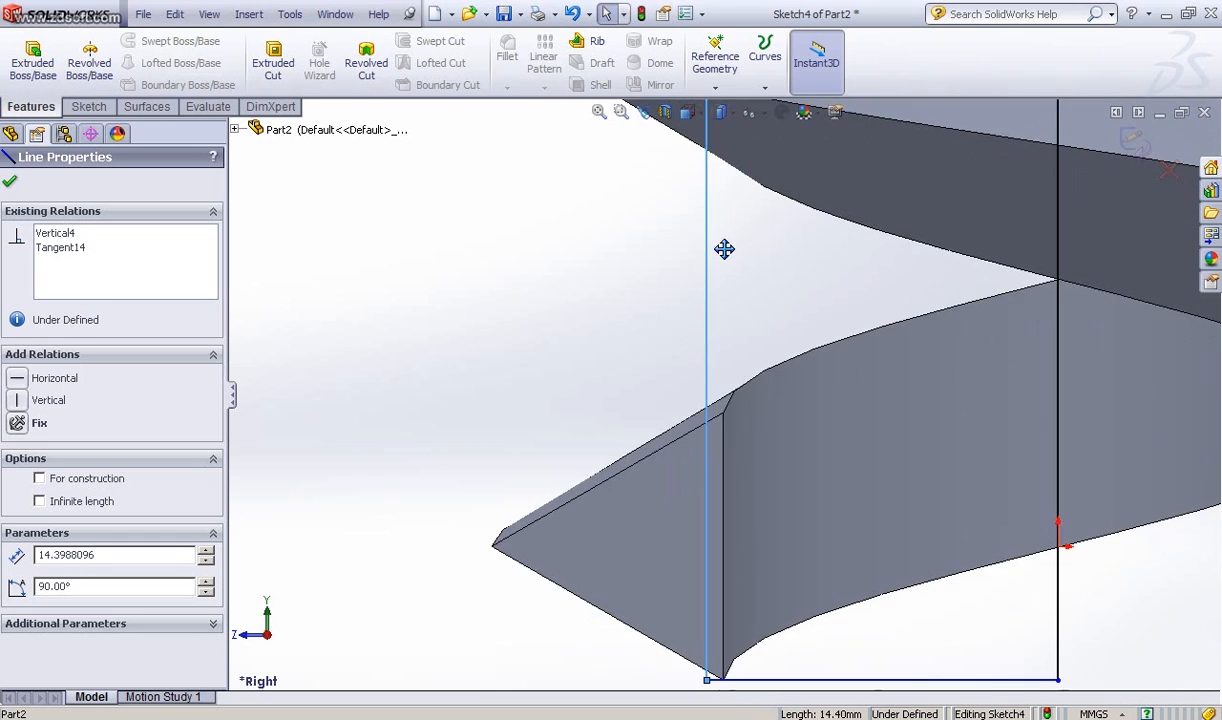
pyautogui.keyDown('ctrl'); pyautogui.moveTo(724, 249); pyautogui.dragTo(728, 226, button='middle'); pyautogui.keyUp('ctrl')
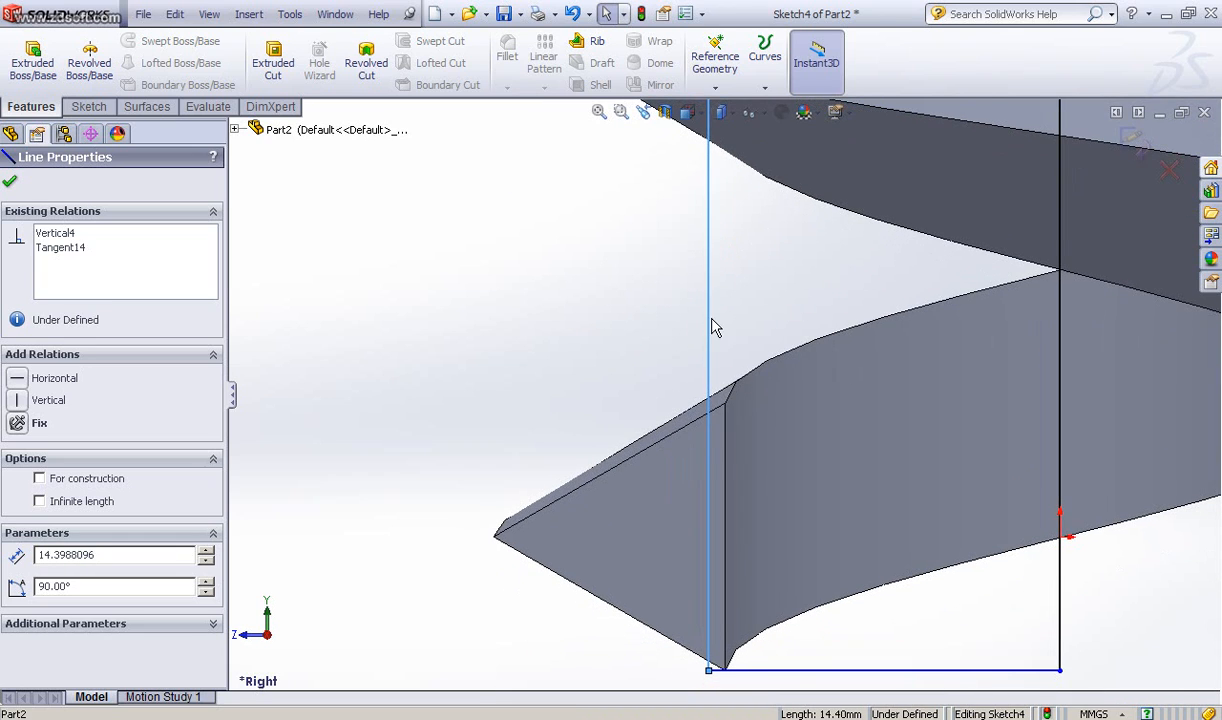
pyautogui.click(717, 319)
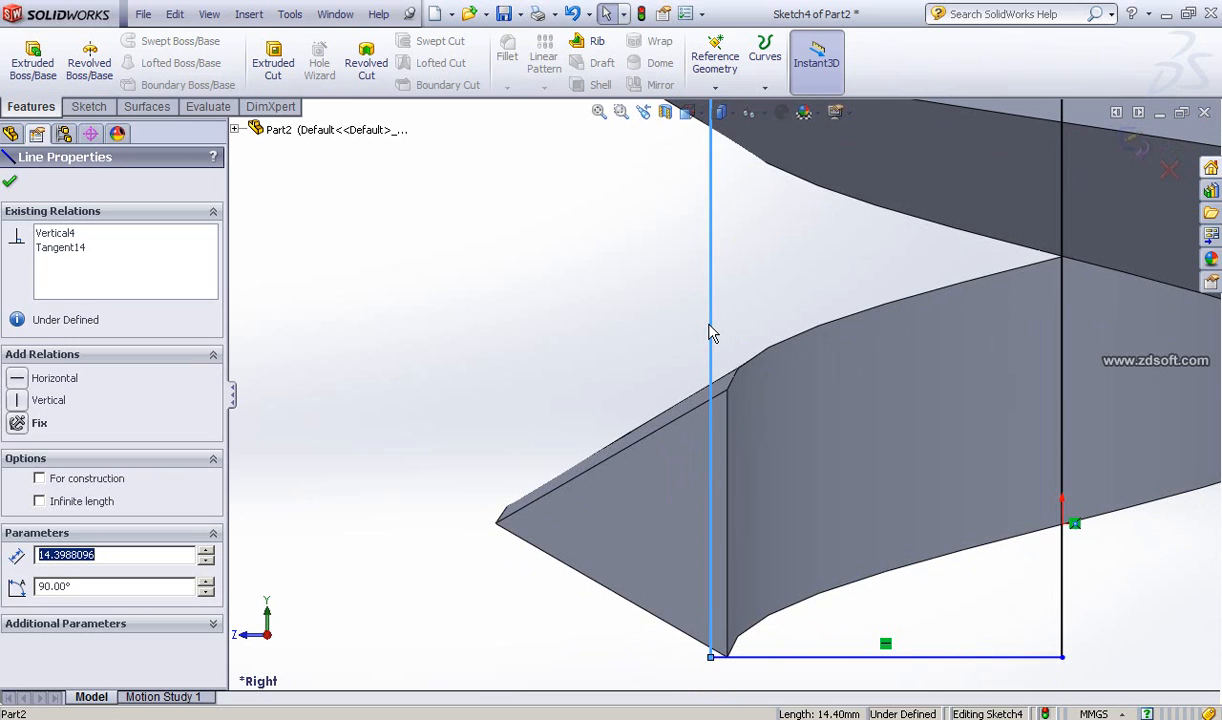
pyautogui.moveTo(714, 333)
pyautogui.mouseDown()
pyautogui.moveTo(750, 333)
pyautogui.moveTo(724, 334)
pyautogui.mouseUp()
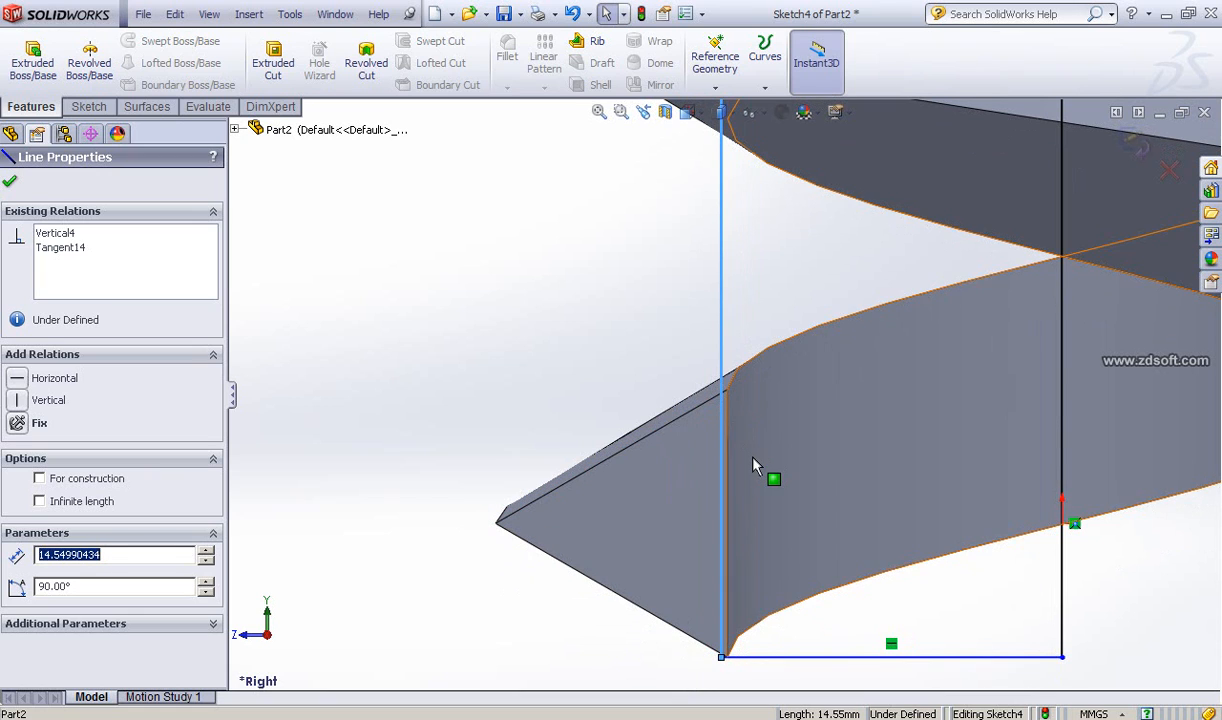
pyautogui.scroll(-1, 755, 467)
pyautogui.scroll(-1, 755, 467)
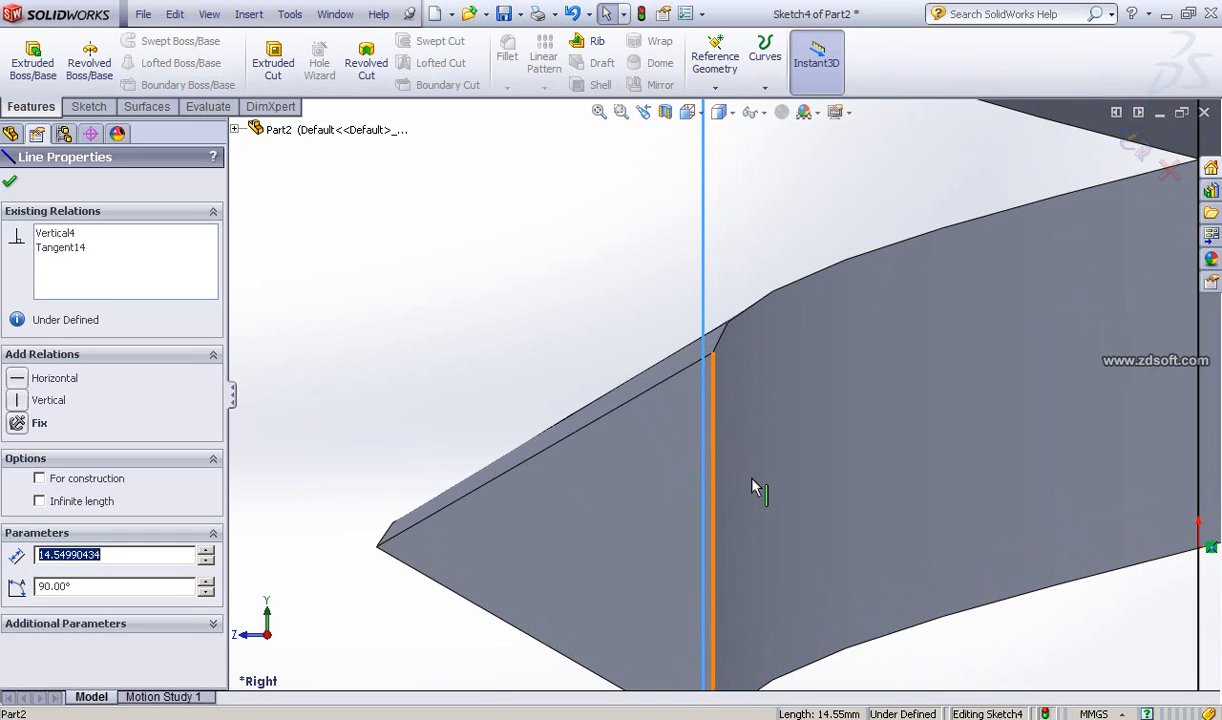
pyautogui.scroll(2, 753, 482)
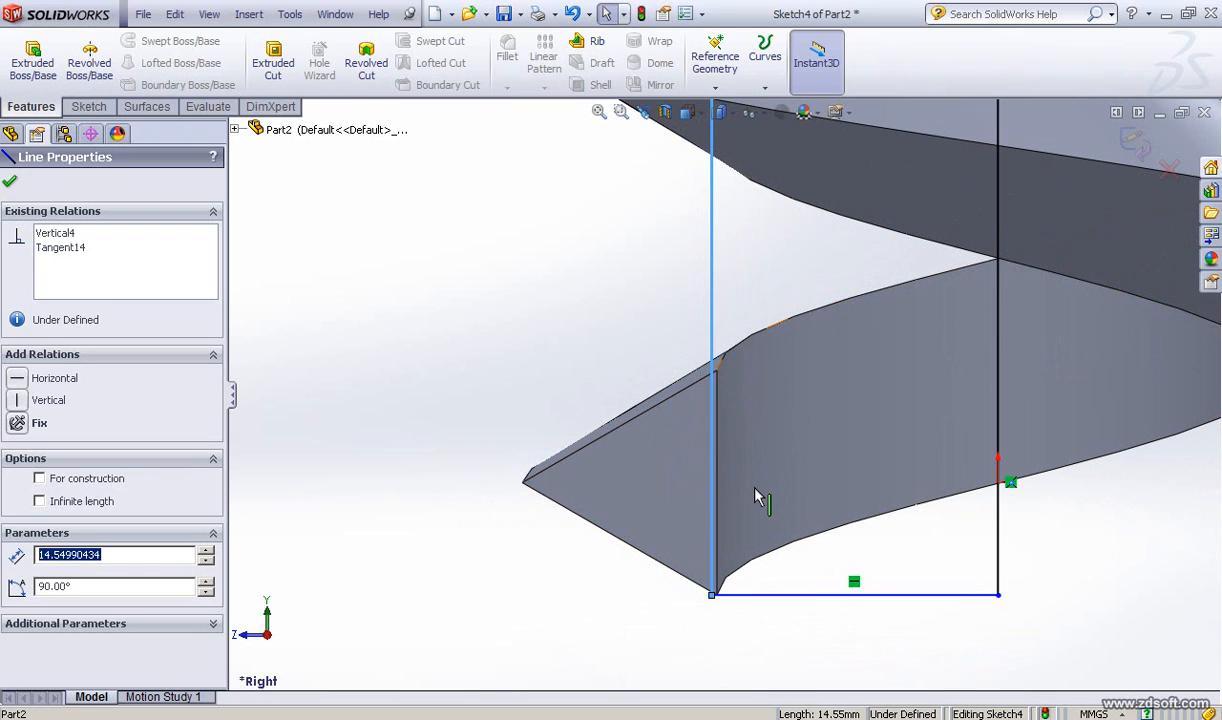
pyautogui.scroll(5, 756, 498)
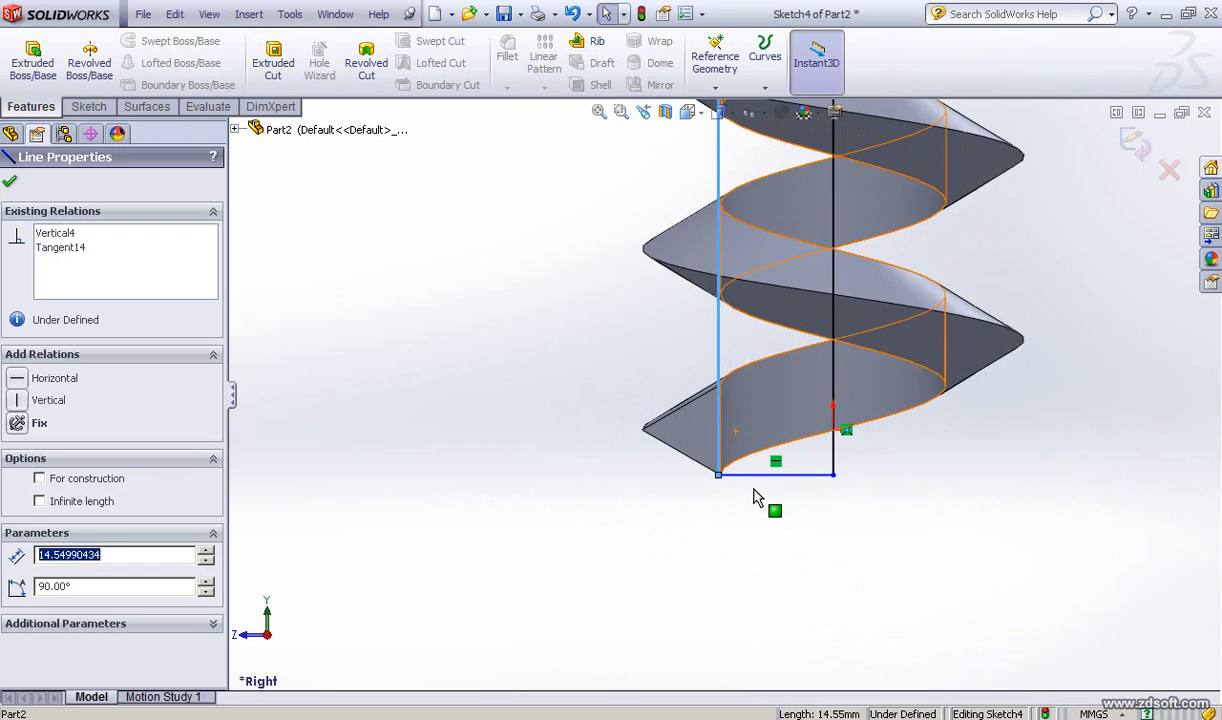
pyautogui.scroll(2, 756, 498)
pyautogui.scroll(2, 634, 408)
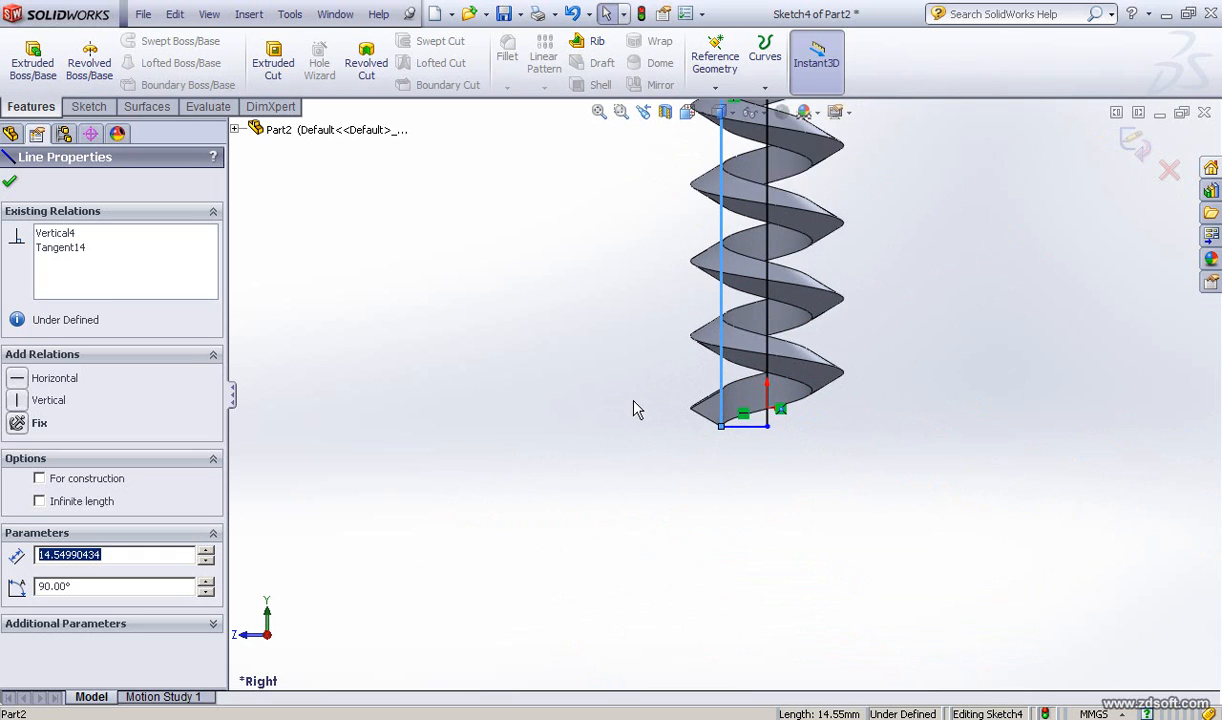
pyautogui.scroll(1, 634, 402)
pyautogui.keyDown('ctrl'); pyautogui.moveTo(612, 402); pyautogui.dragTo(624, 532, button='middle'); pyautogui.keyUp('ctrl')
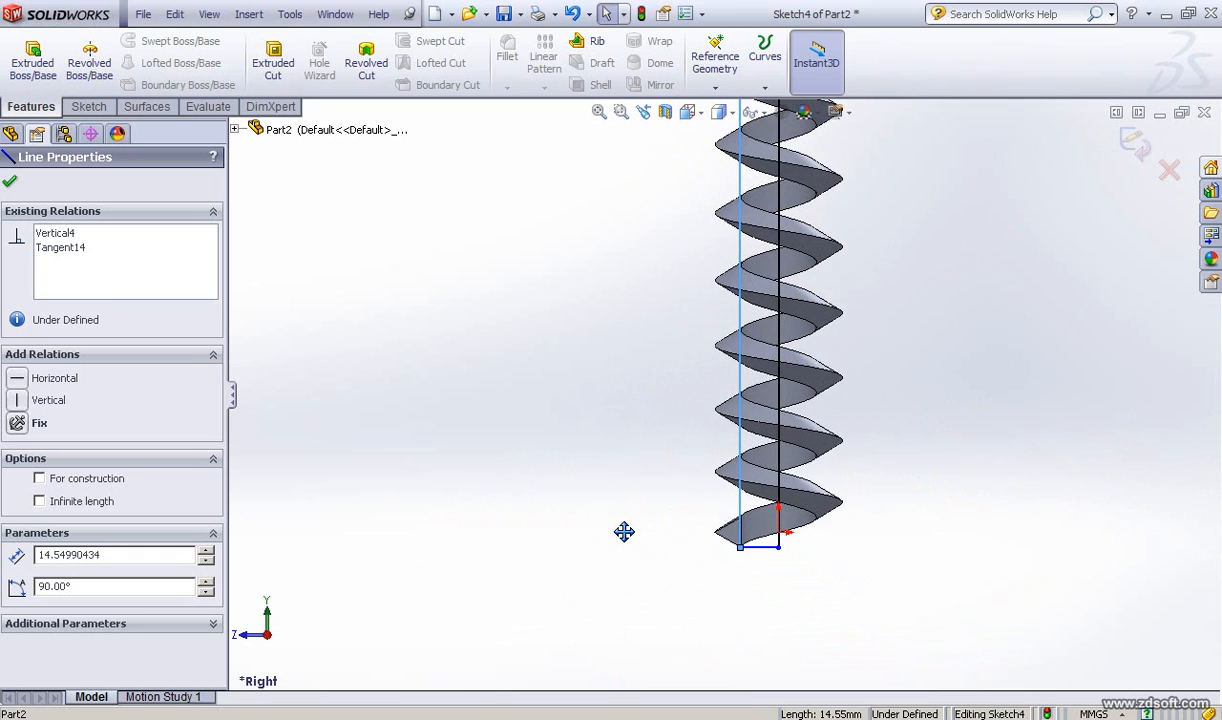
# Step: Revolve the core profile 360° about the centerline Line10, replacing the preselected axis
pyautogui.click(10, 181)
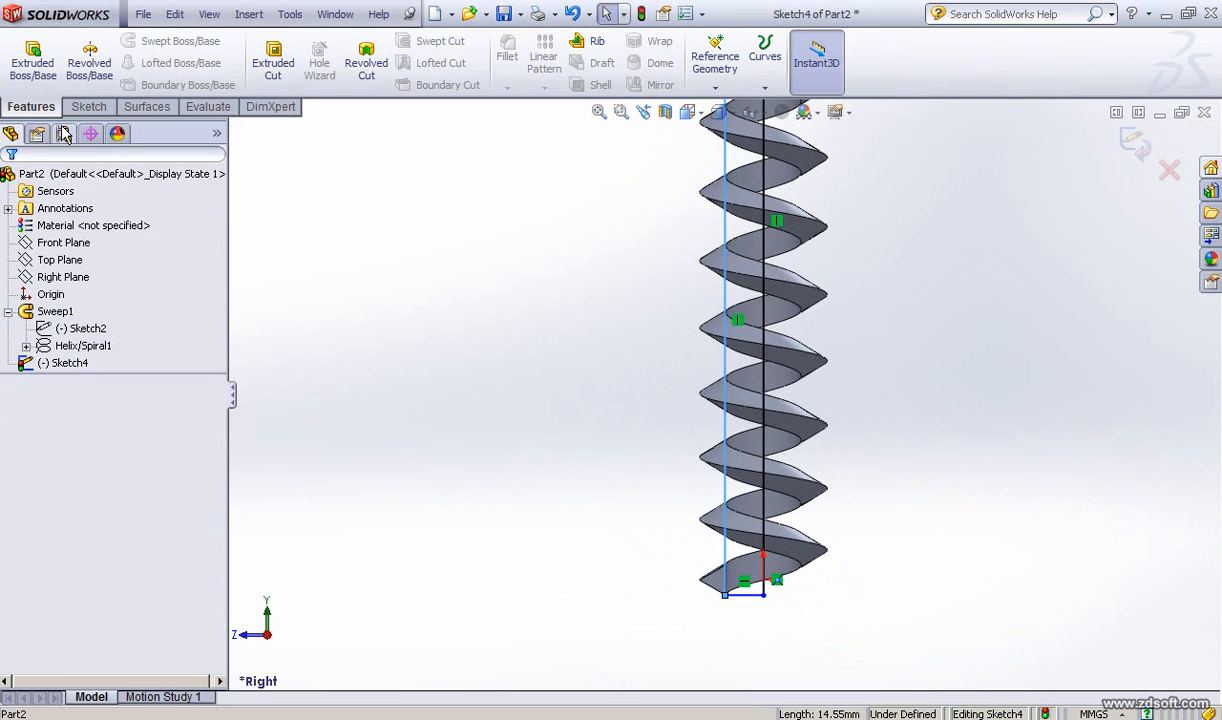
pyautogui.click(89, 62)
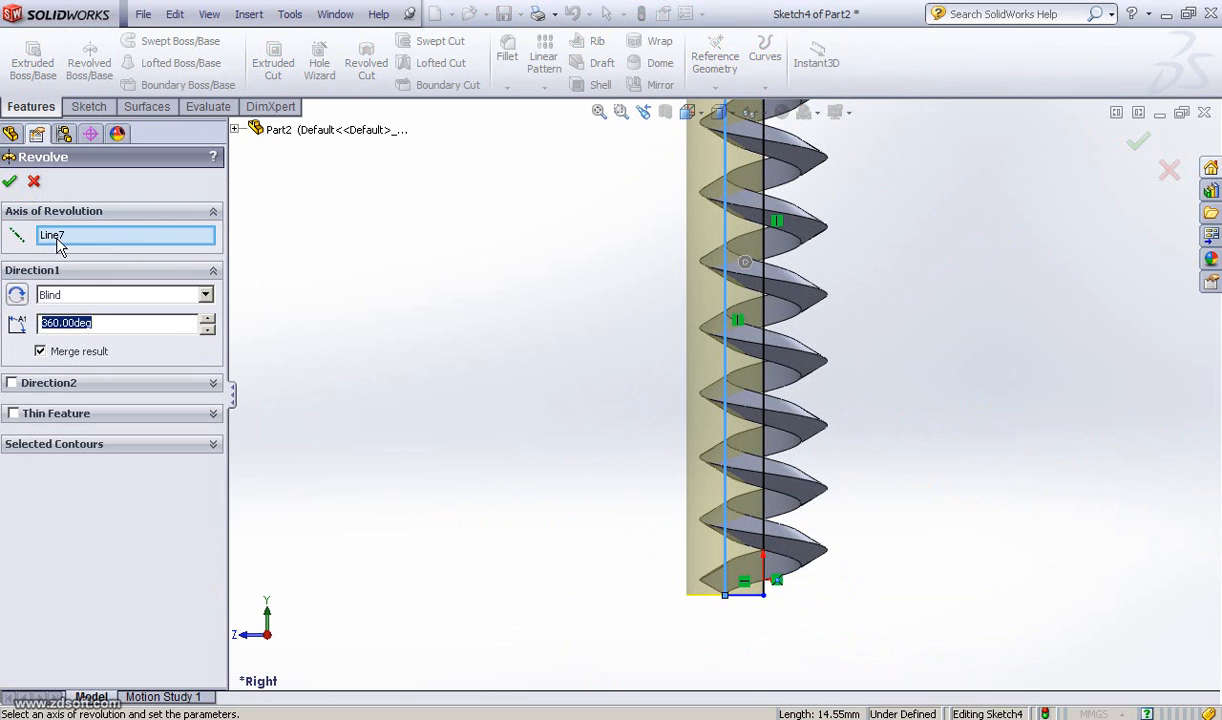
pyautogui.rightClick(82, 236)
pyautogui.click(100, 249)
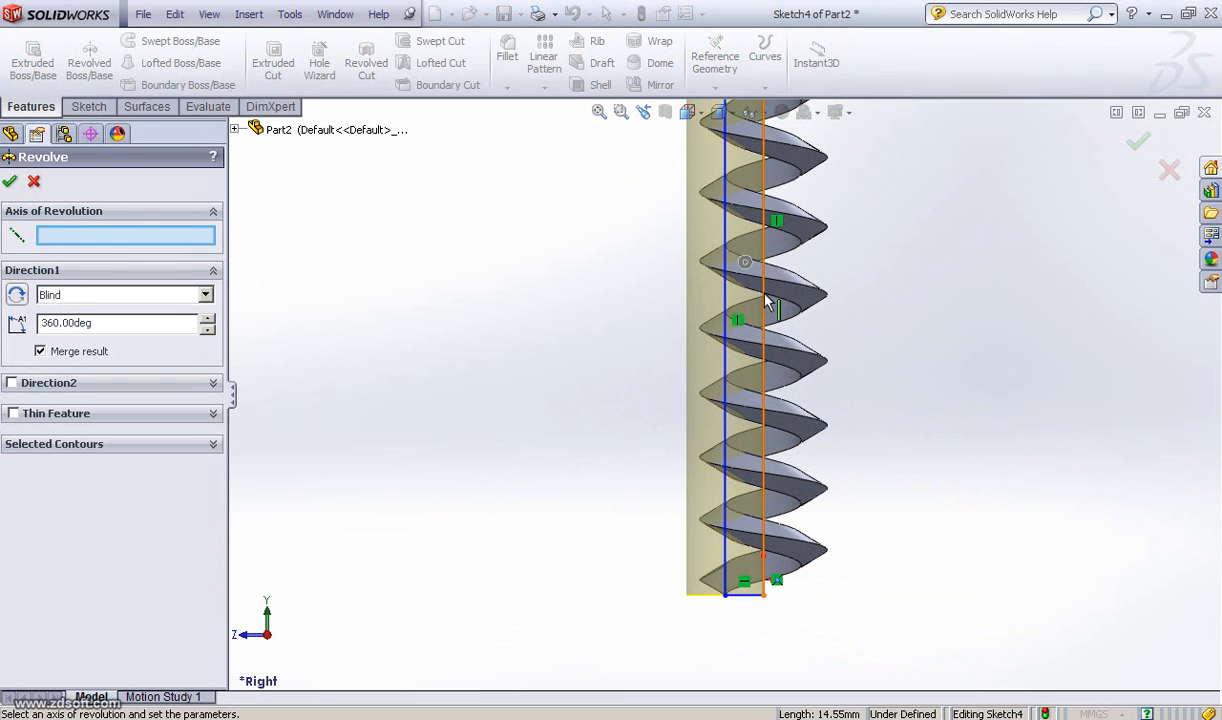
pyautogui.click(766, 300)
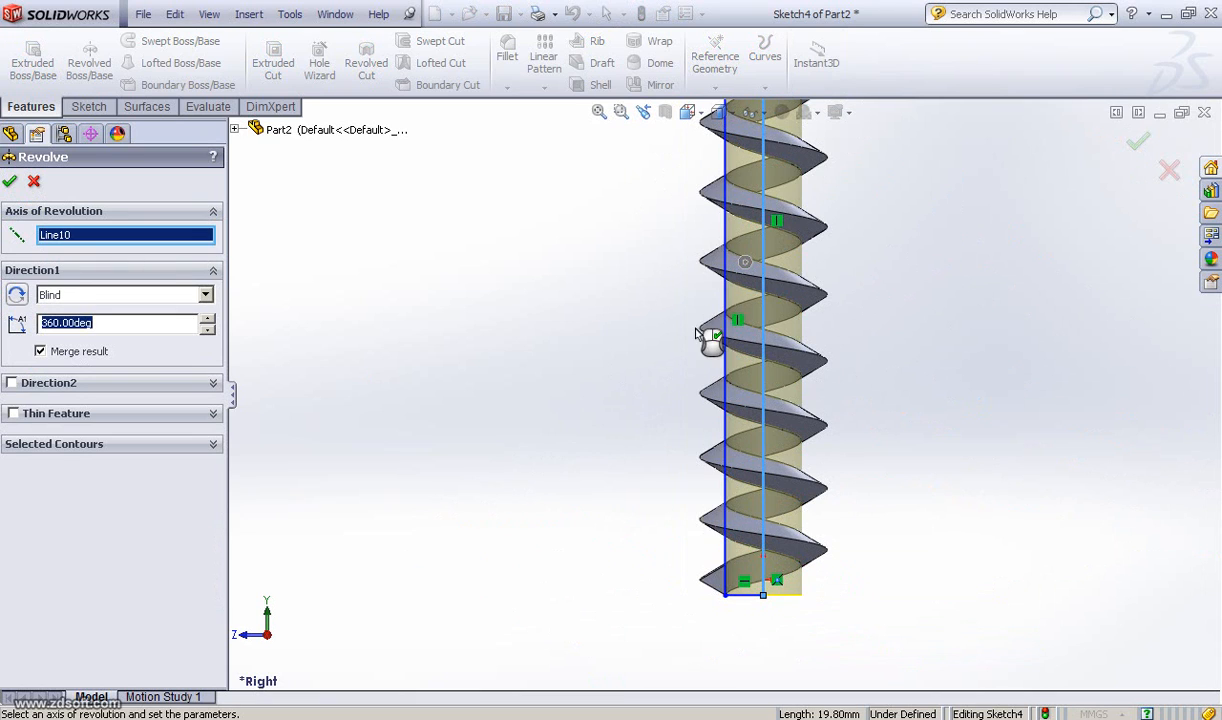
pyautogui.click(10, 184)
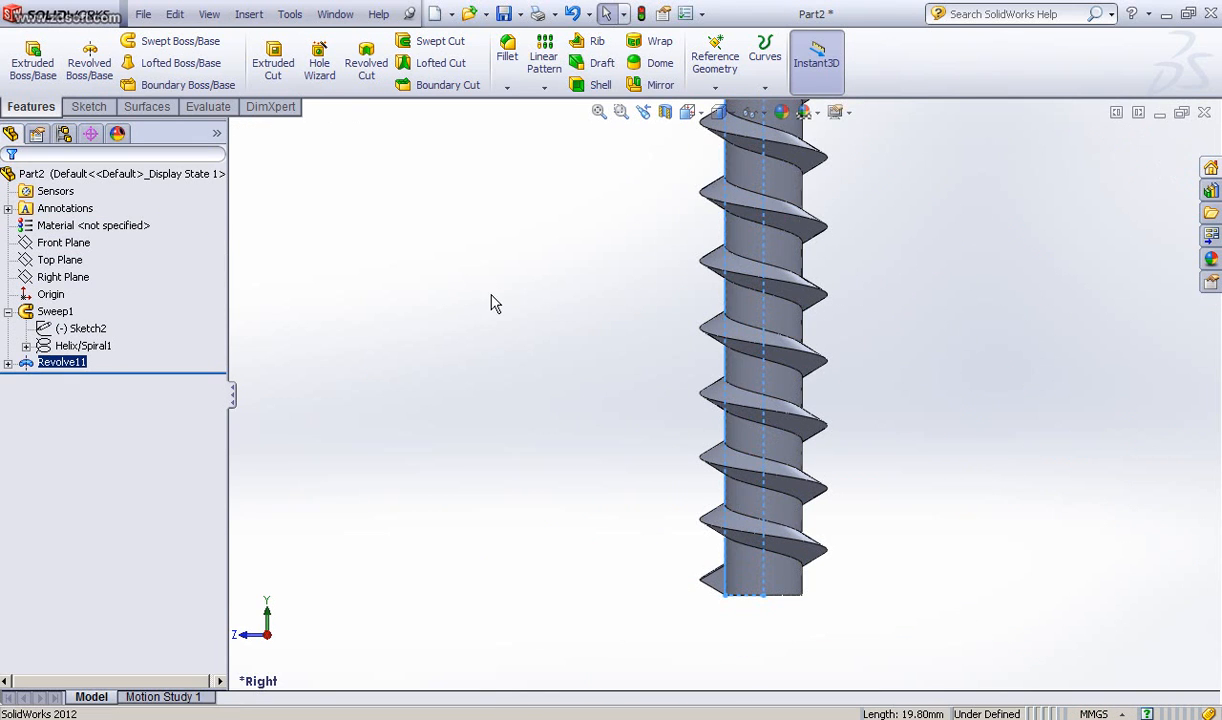
# Step: Rotate the finished screw and inspect it from several angles, selecting its end face and thread
pyautogui.moveTo(490, 303); pyautogui.dragTo(499, 351, button='middle')
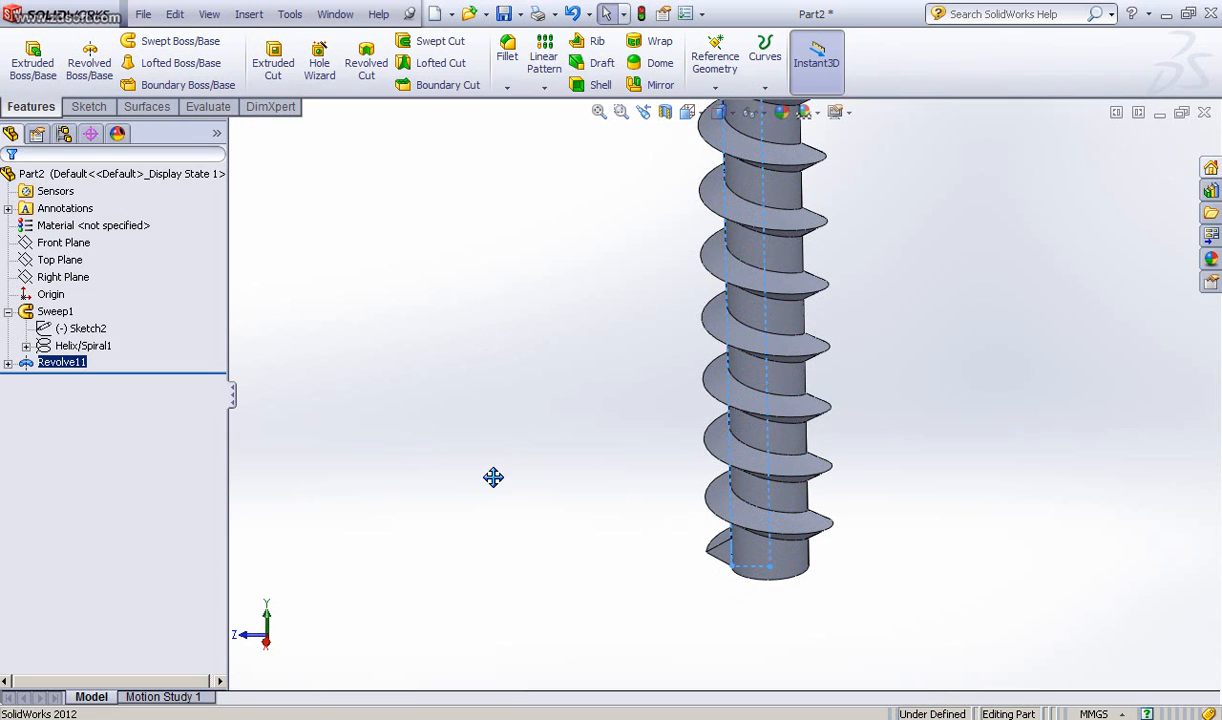
pyautogui.moveTo(493, 477); pyautogui.dragTo(500, 515, button='middle')
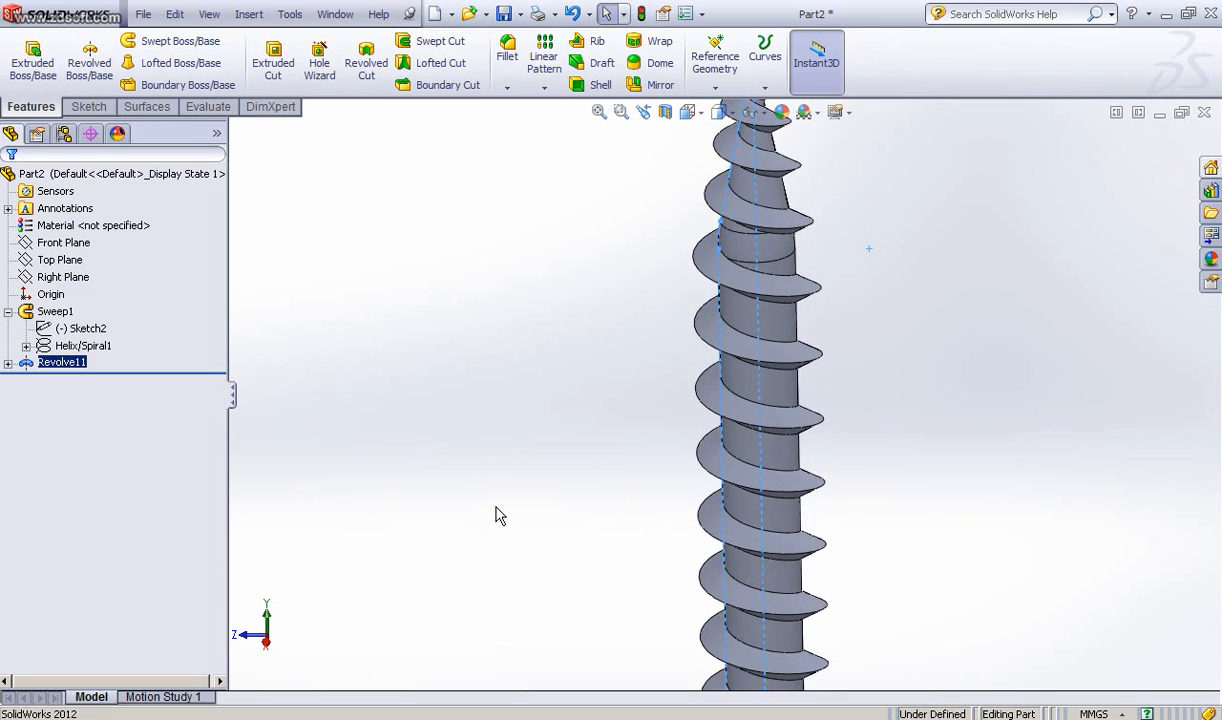
pyautogui.scroll(5, 498, 512)
pyautogui.moveTo(576, 335); pyautogui.dragTo(733, 435, button='middle')
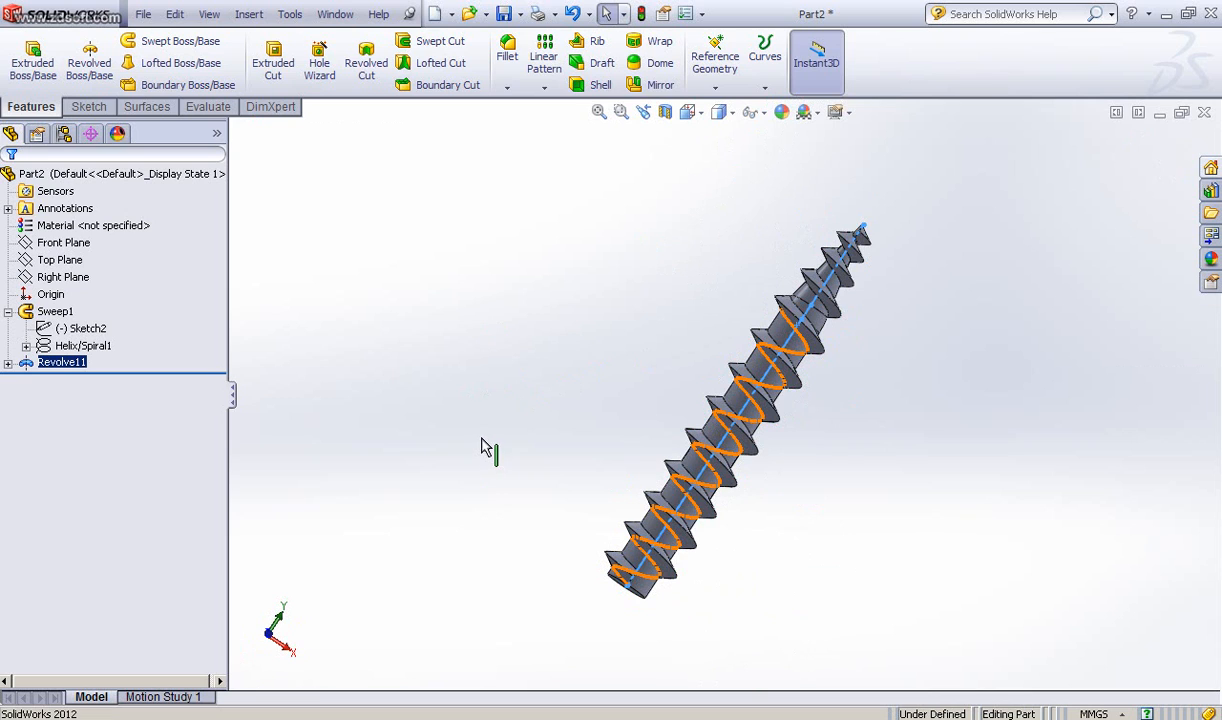
pyautogui.moveTo(482, 447); pyautogui.dragTo(642, 326, button='middle')
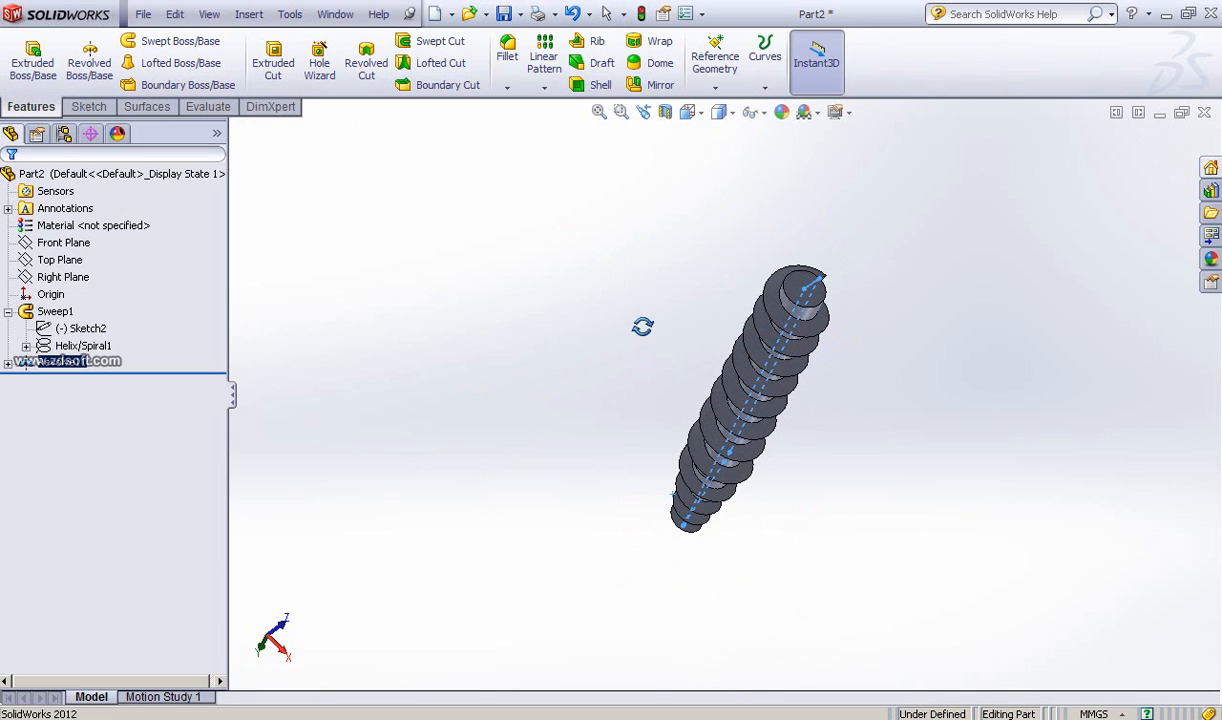
pyautogui.click(801, 285)
pyautogui.click(884, 352)
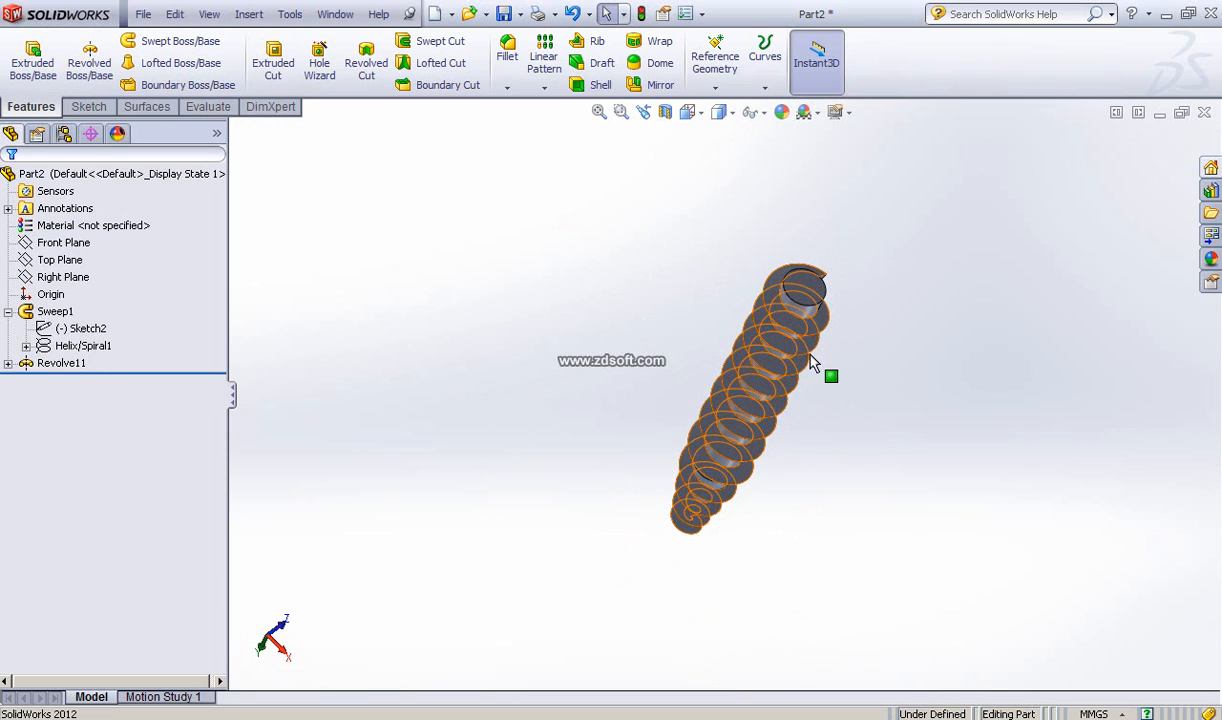
# Step: Start a new sketch on the Right Plane and view it face-on, zoomed in on the screw's lower end
pyautogui.hotkey('ctrl', '7')
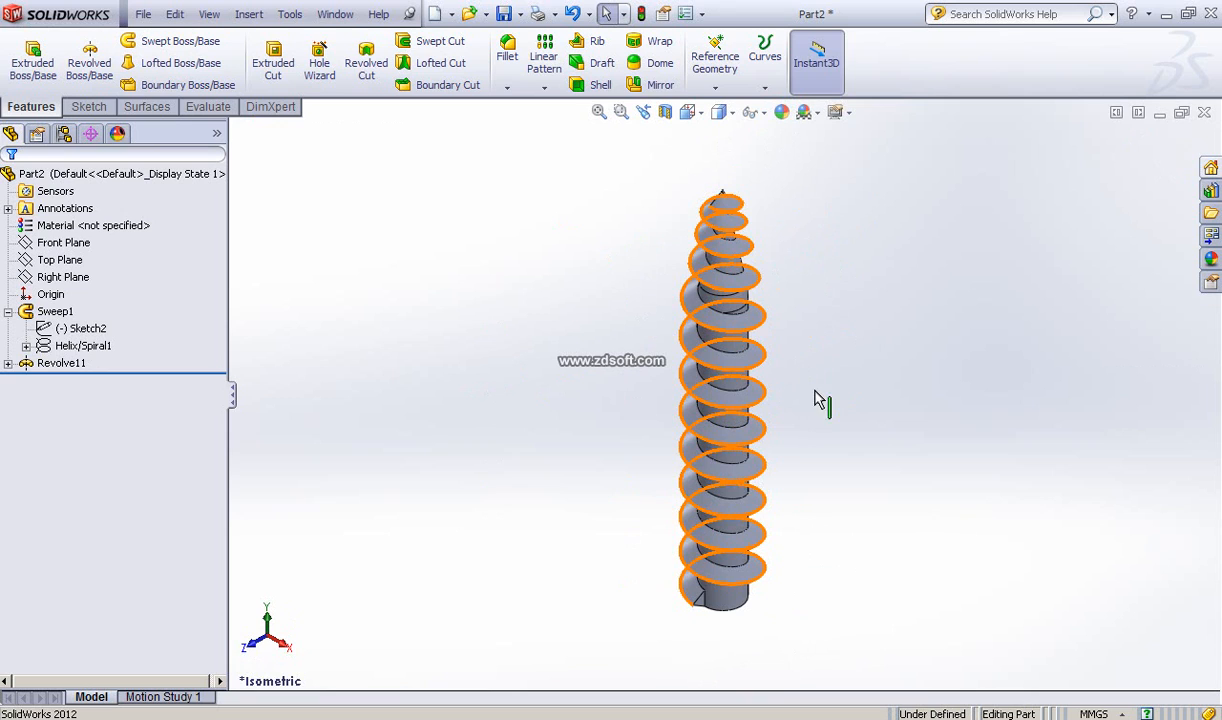
pyautogui.scroll(2, 812, 423)
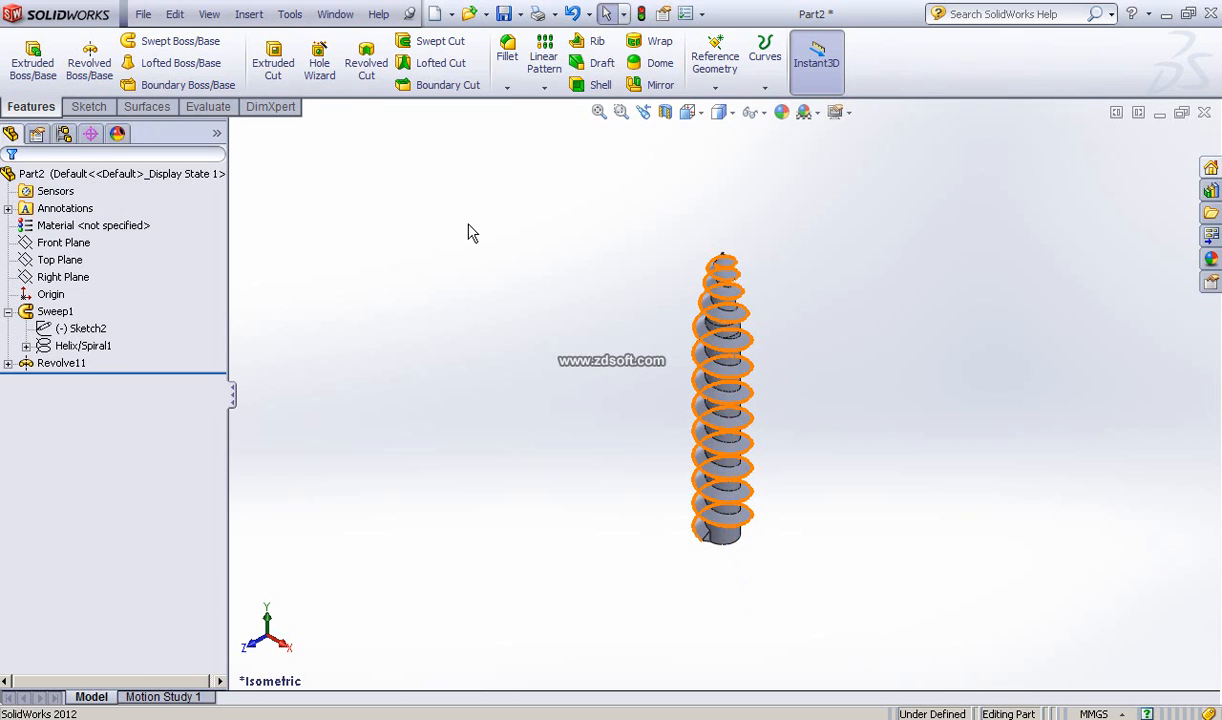
pyautogui.click(55, 262)
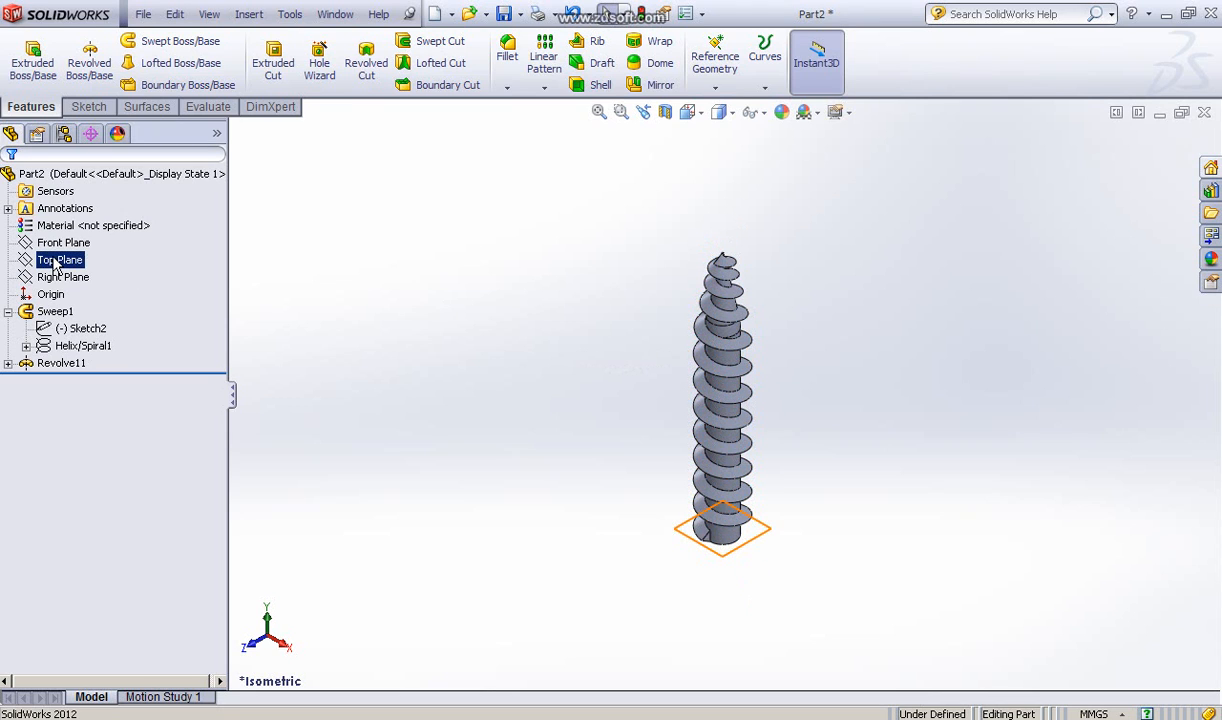
pyautogui.click(58, 245)
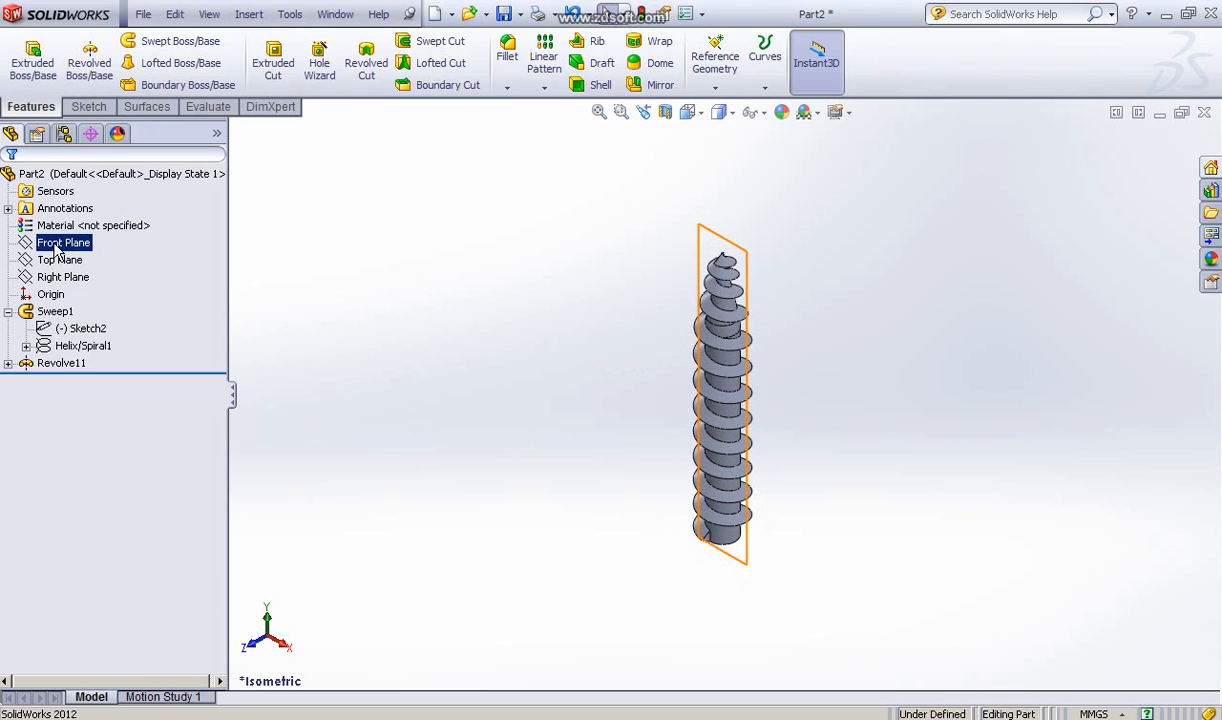
pyautogui.click(55, 278)
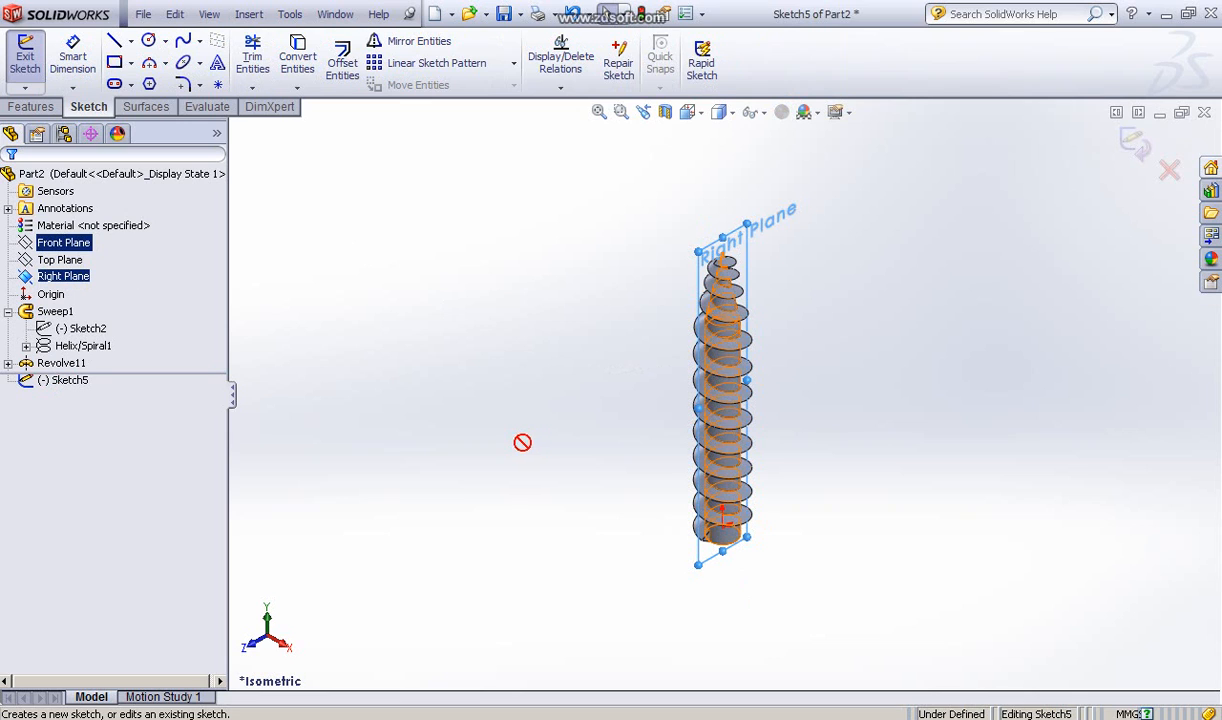
pyautogui.press('space')
pyautogui.click(573, 505)
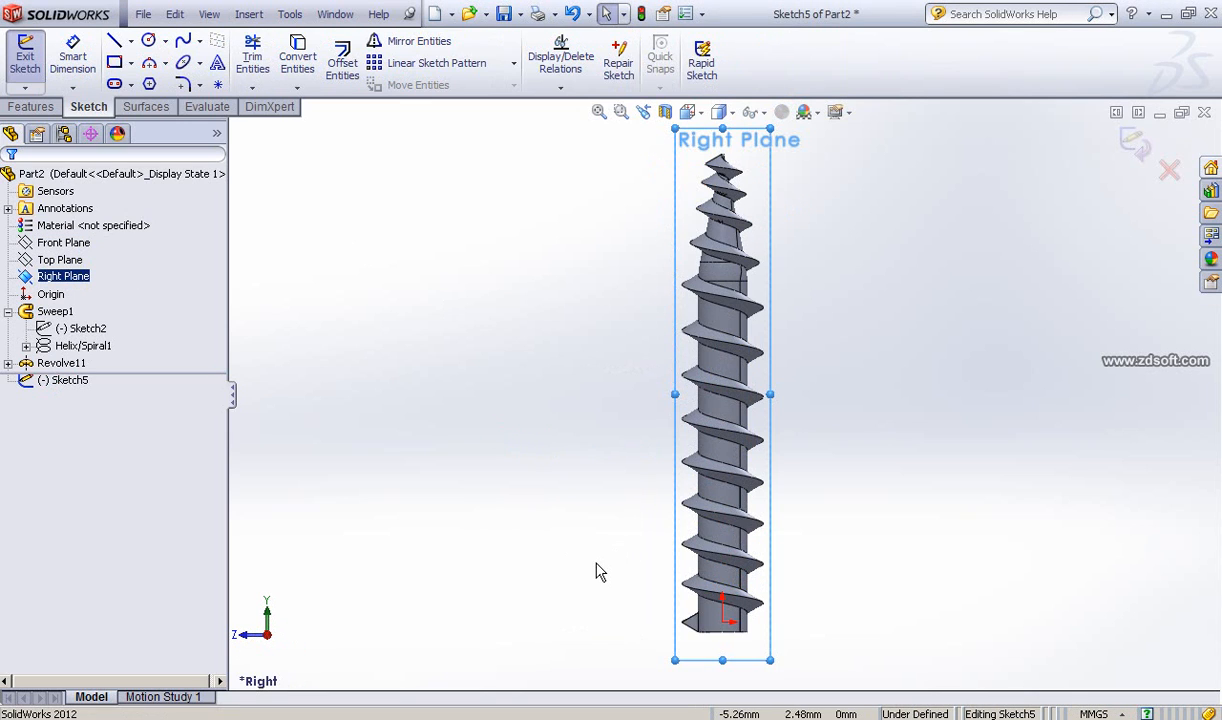
pyautogui.keyDown('ctrl'); pyautogui.moveTo(596, 572); pyautogui.dragTo(610, 382, button='middle'); pyautogui.keyUp('ctrl')
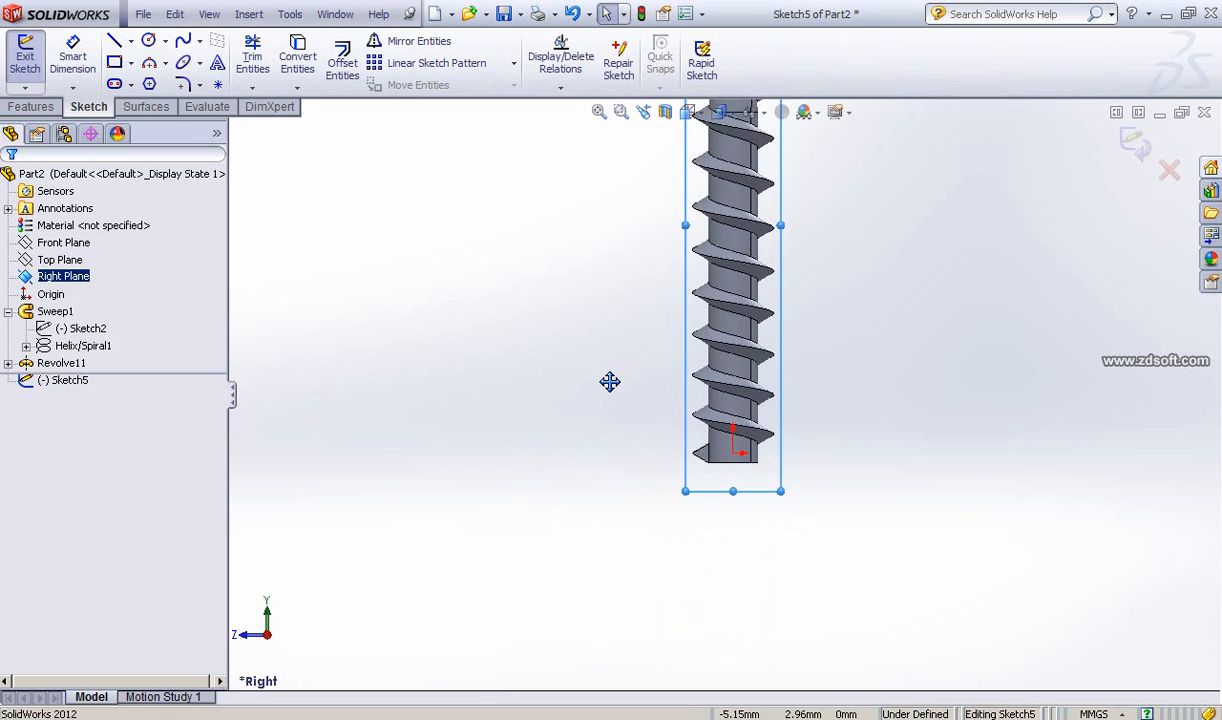
pyautogui.scroll(-5, 845, 461)
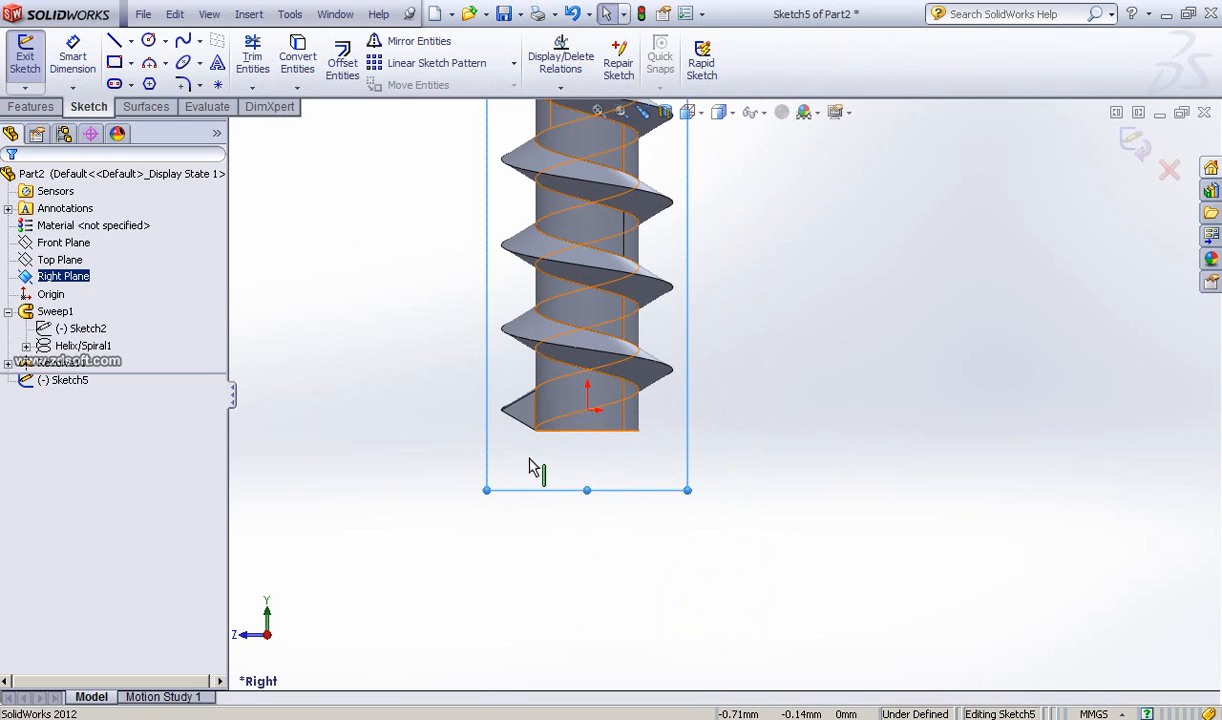
# Step: Switch to IrfanView to examine the reference photo of the real screw
pyautogui.hotkey('alt', 'Tab')
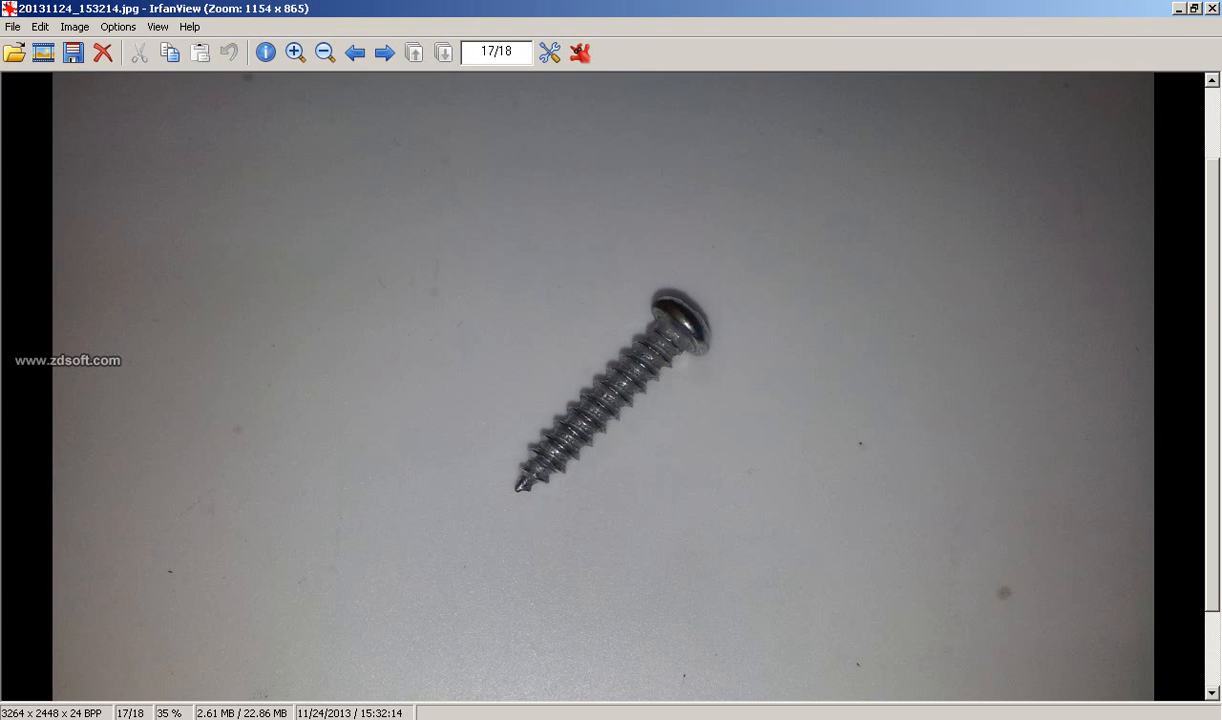
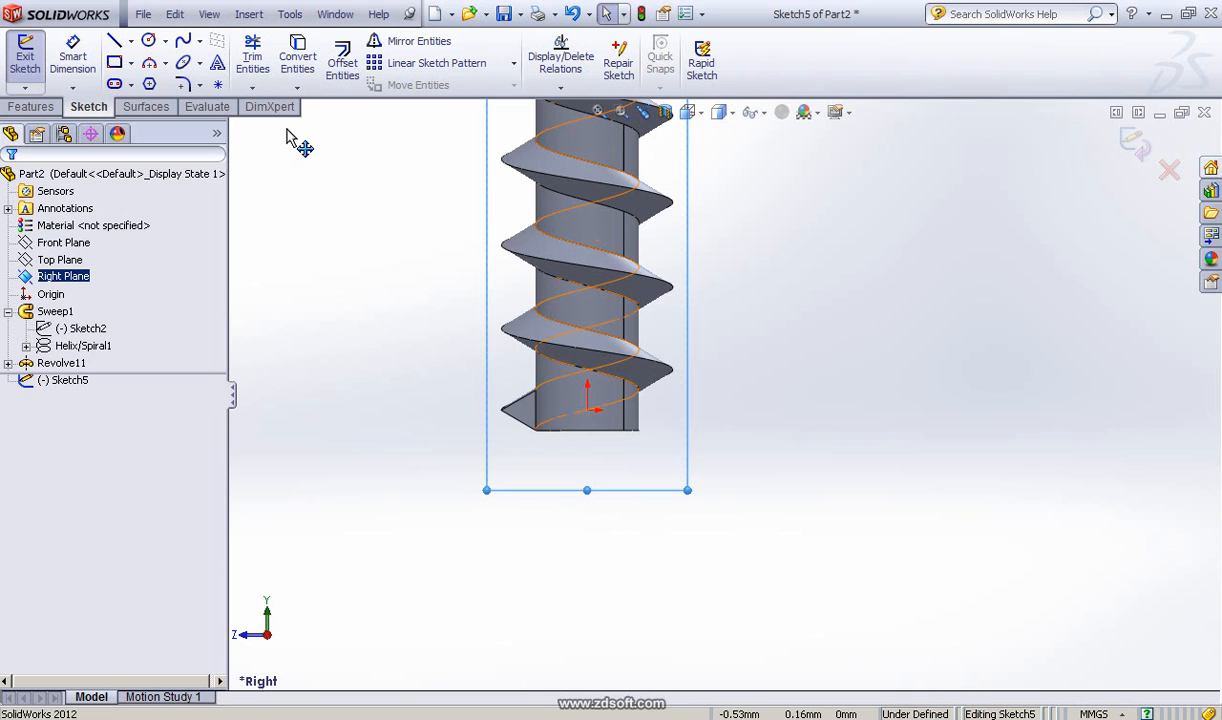
# Step: Sketch a closed head profile at the screw's end: a horizontal line about 2.6 mm, a tangent arc, a horizontal line, and a vertical line back to the origin
pyautogui.click(116, 42)
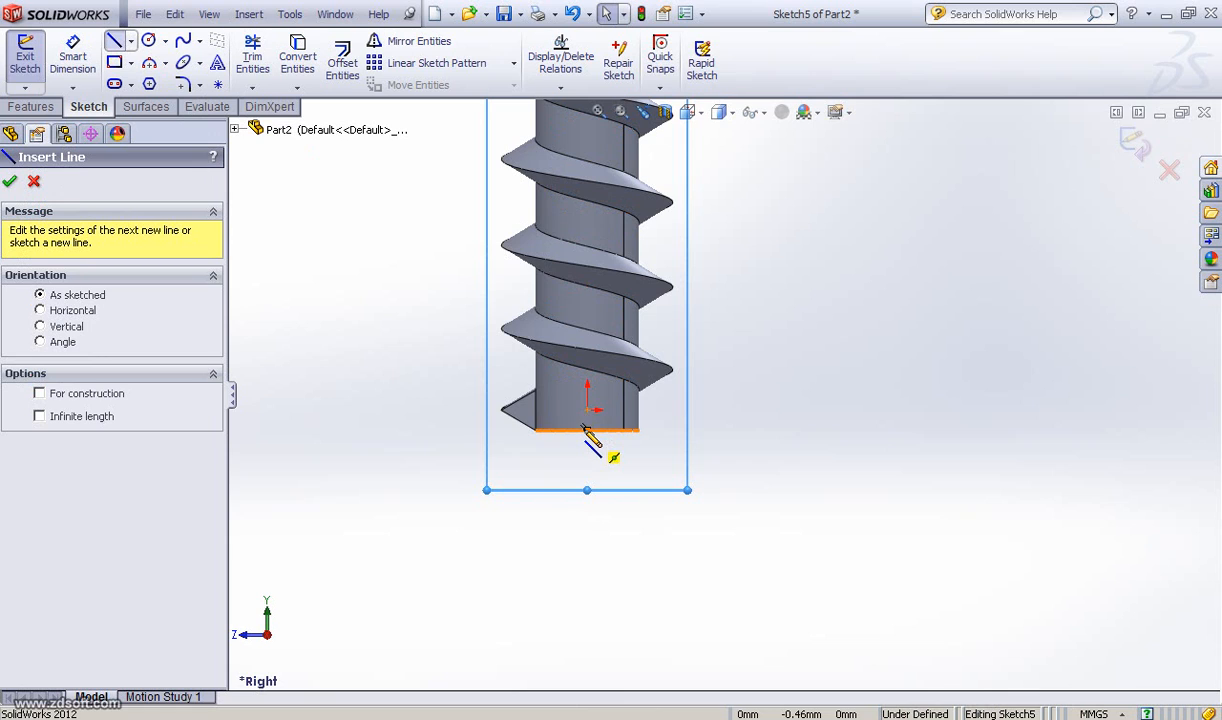
pyautogui.click(587, 430)
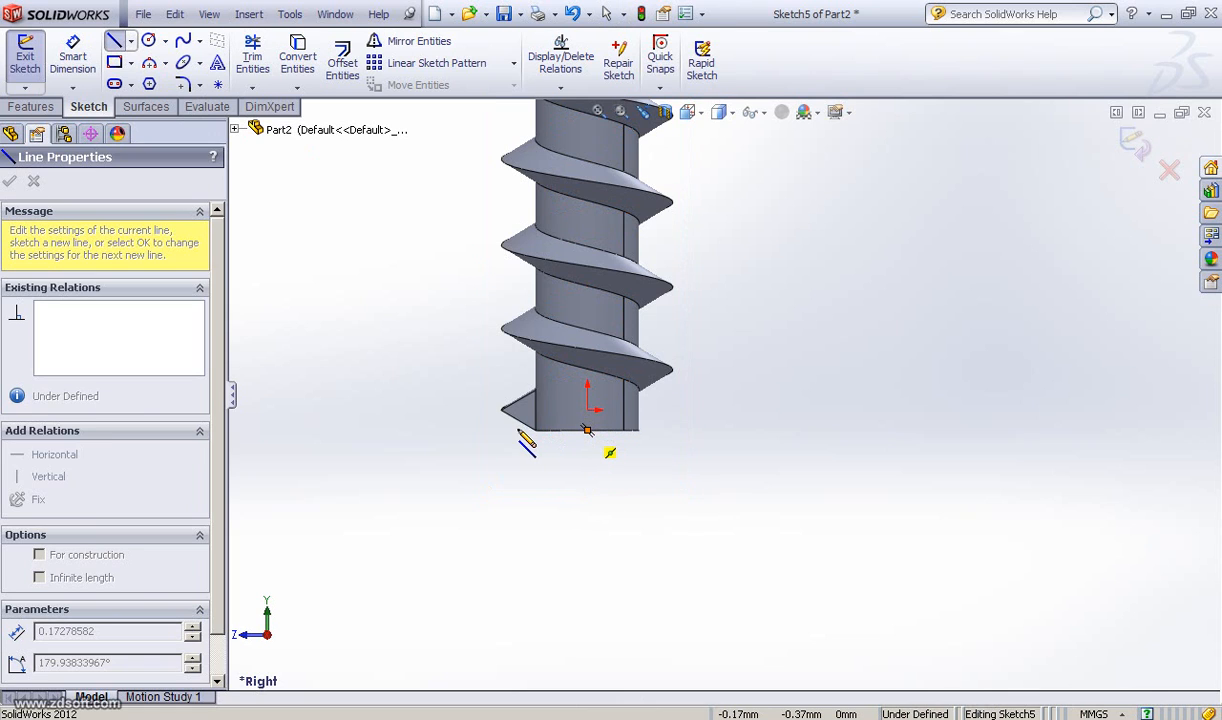
pyautogui.click(445, 430)
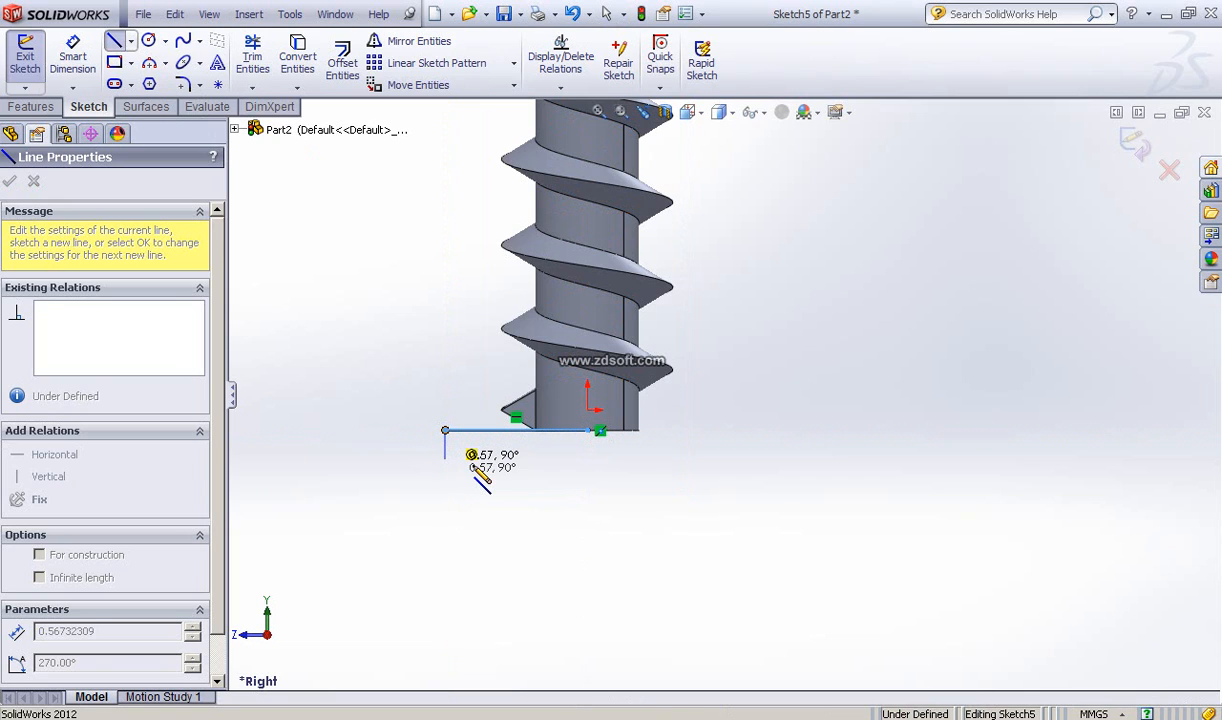
pyautogui.press('a')
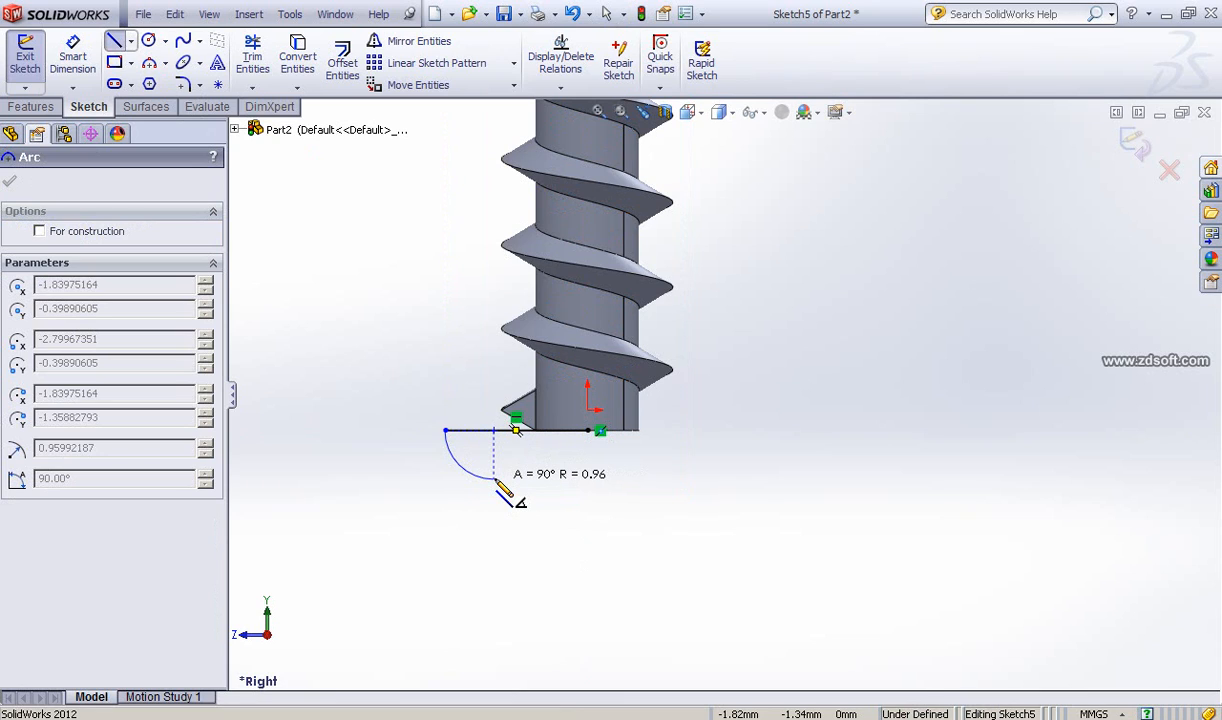
pyautogui.click(494, 480)
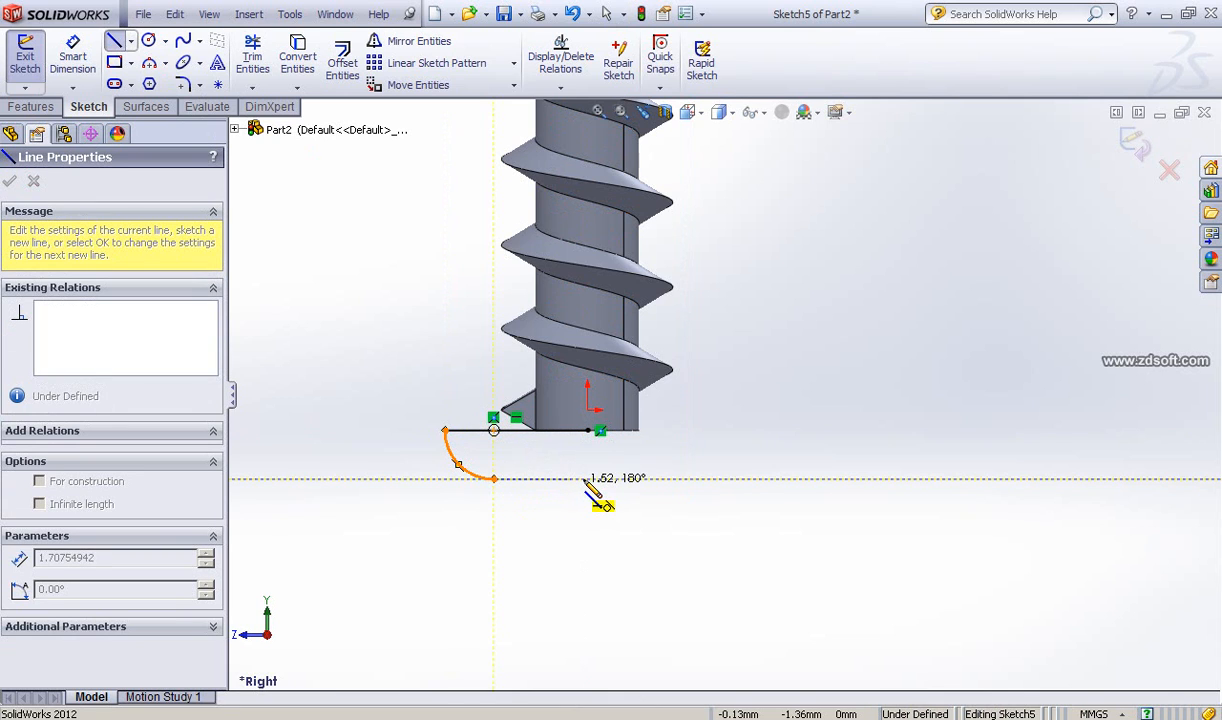
pyautogui.click(587, 480)
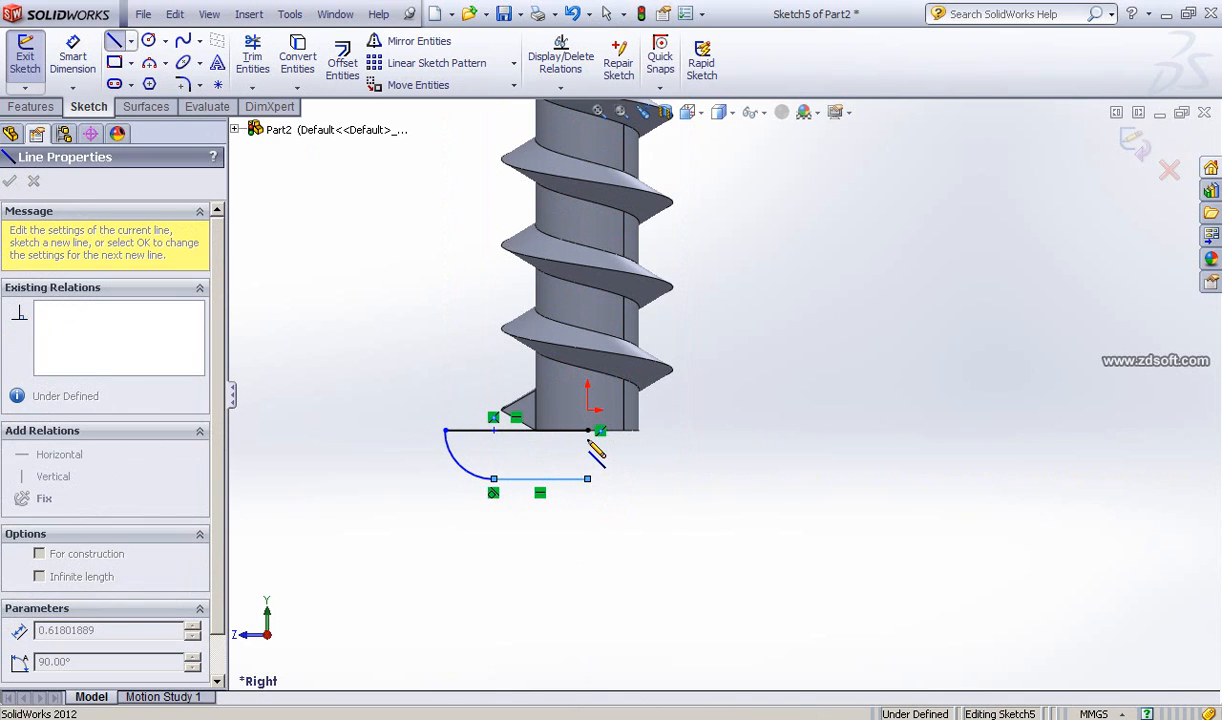
pyautogui.click(587, 430)
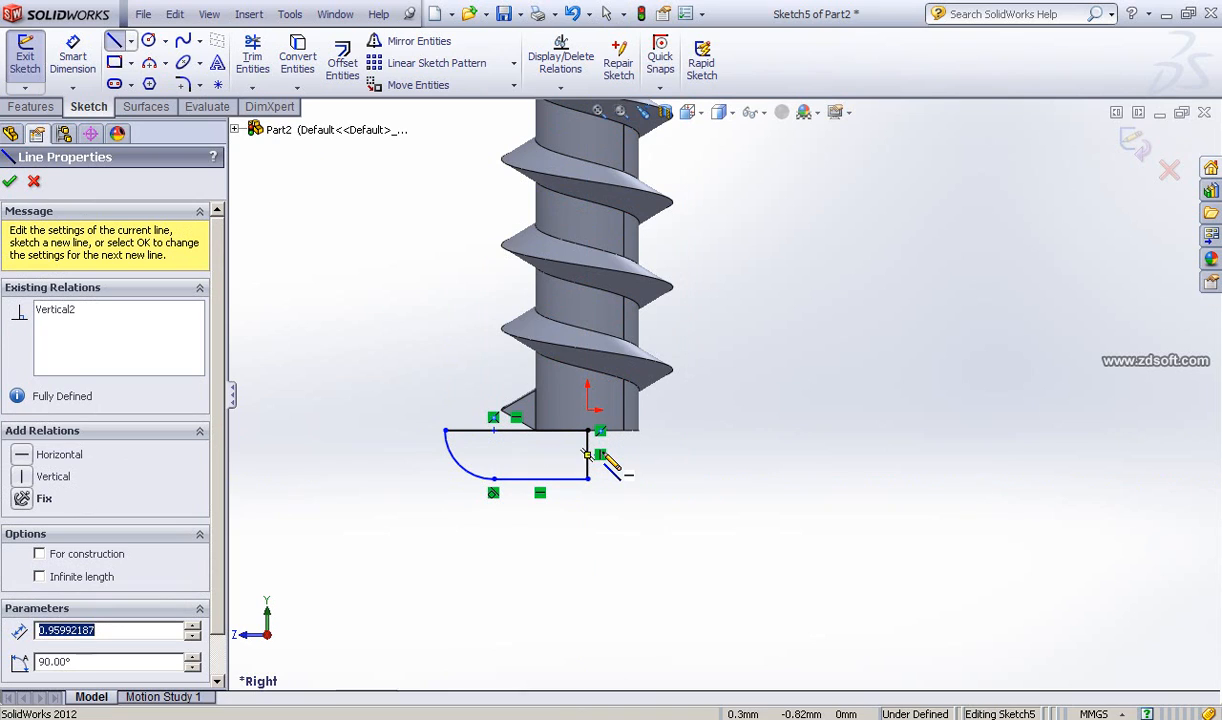
pyautogui.click(12, 182)
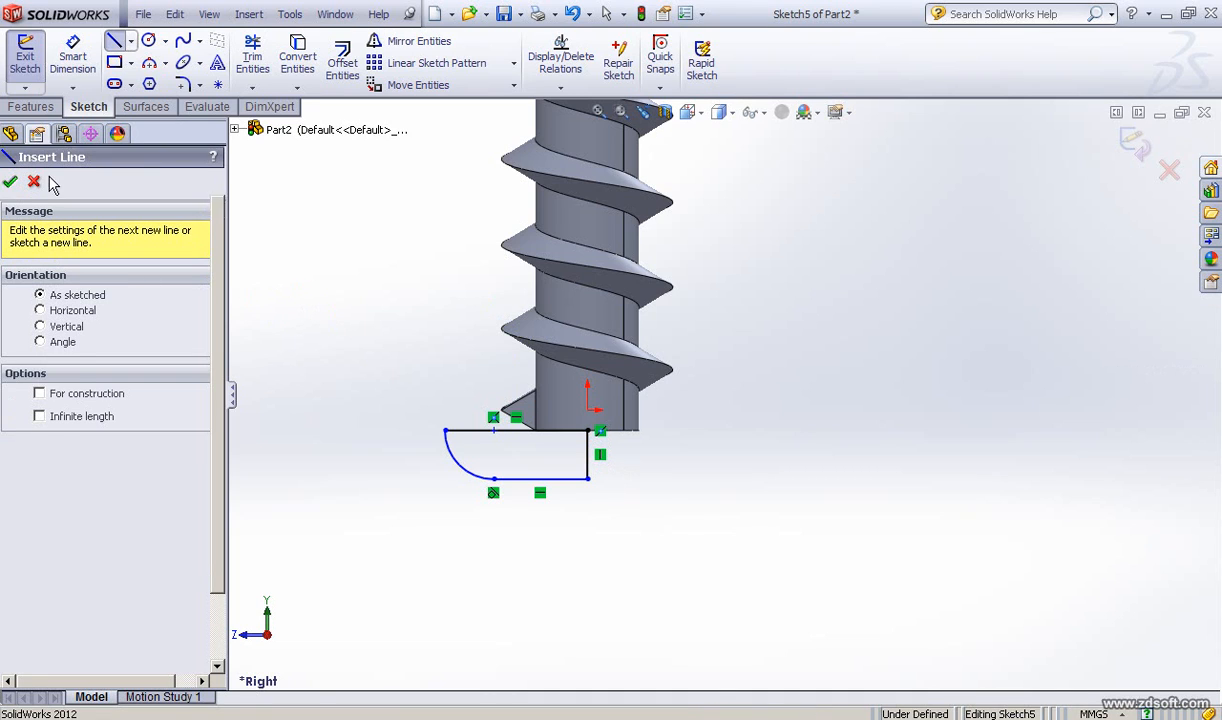
# Step: Dimension the profile's top horizontal line to 2.5 mm
pyautogui.click(72, 56)
pyautogui.click(502, 430)
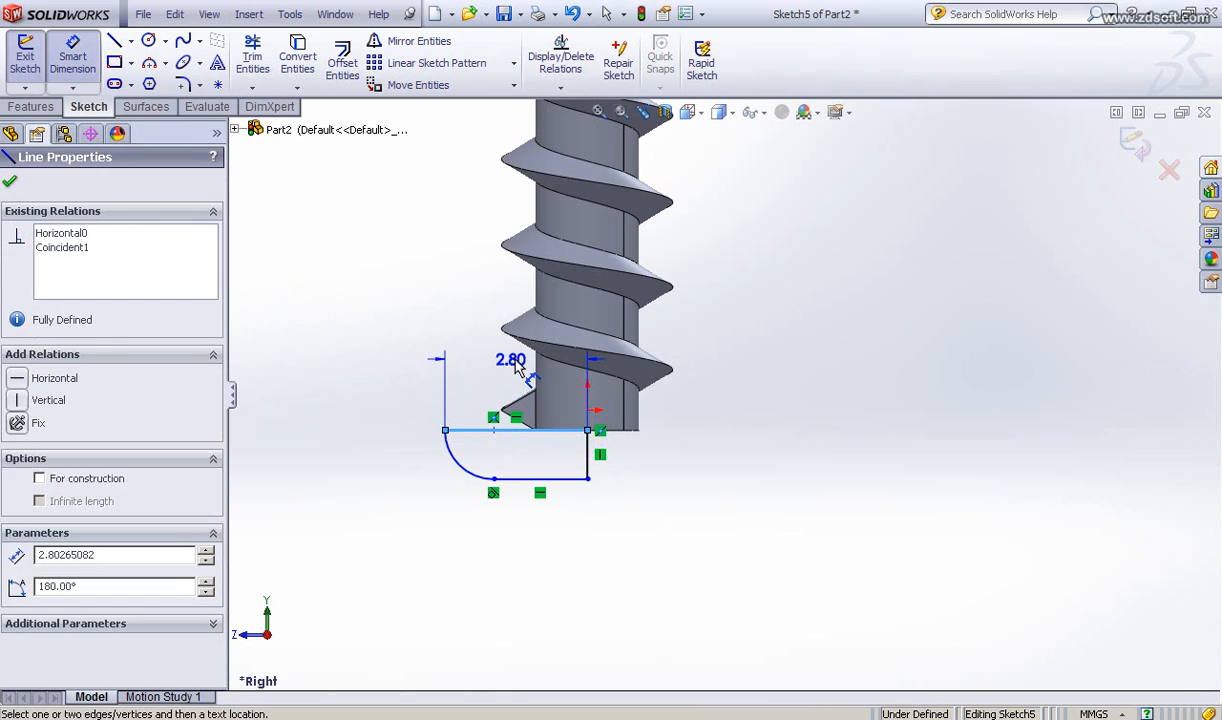
pyautogui.click(511, 370)
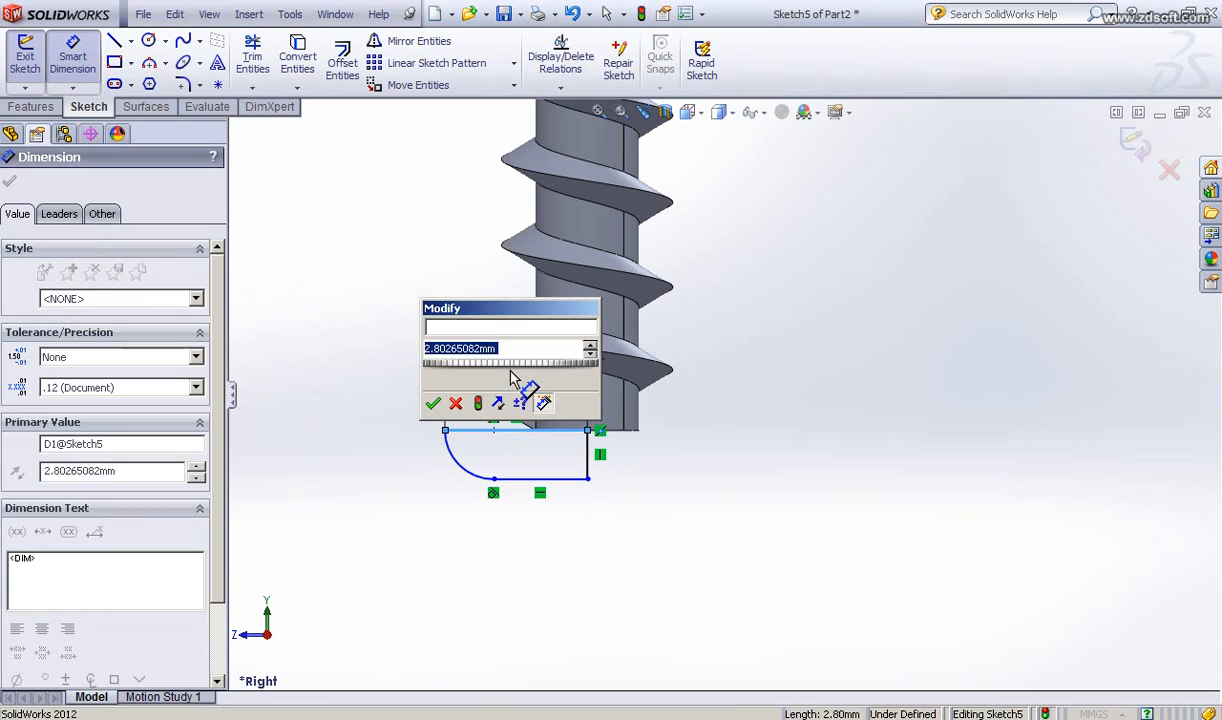
pyautogui.write('2.5')
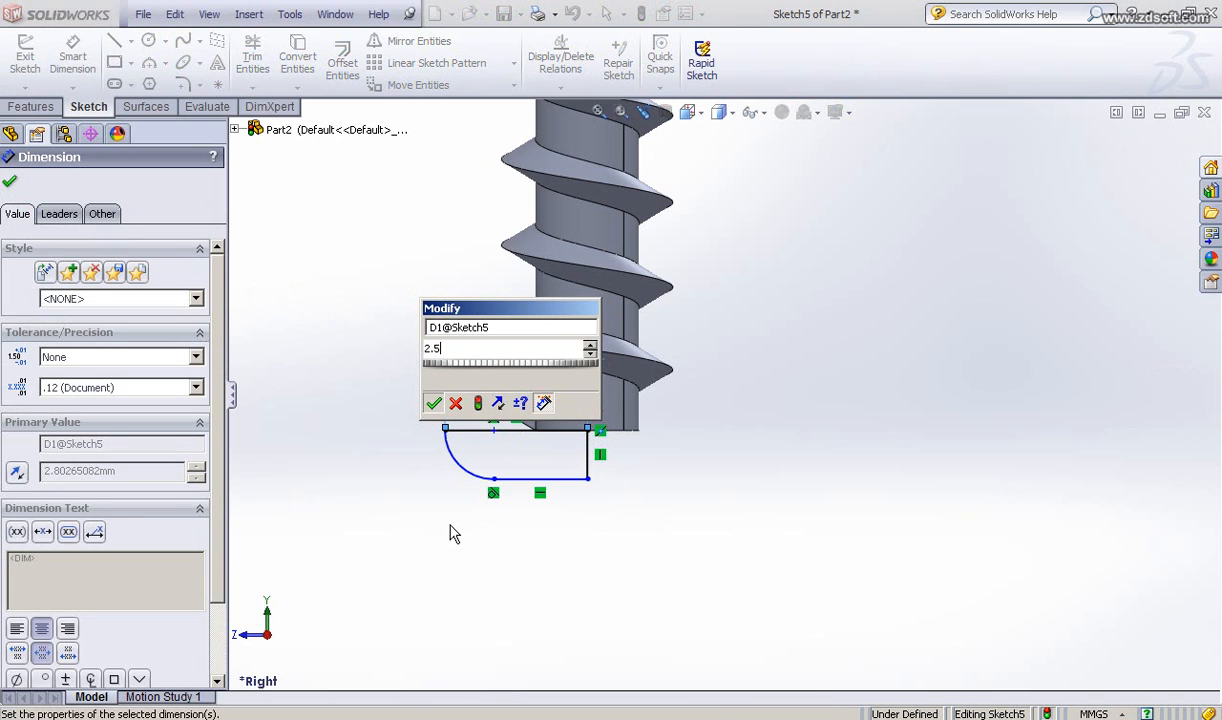
pyautogui.press('Return')
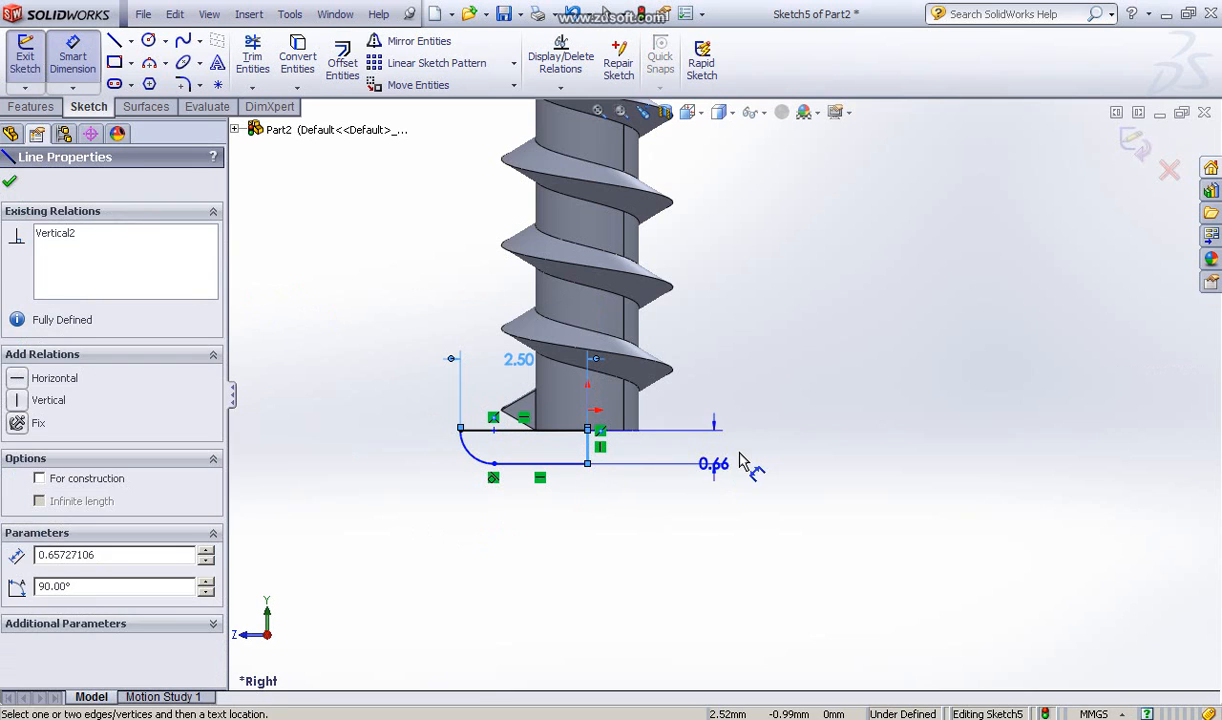
# Step: Dimension the profile's vertical line to 2 mm and close the dimension command
pyautogui.click(740, 461)
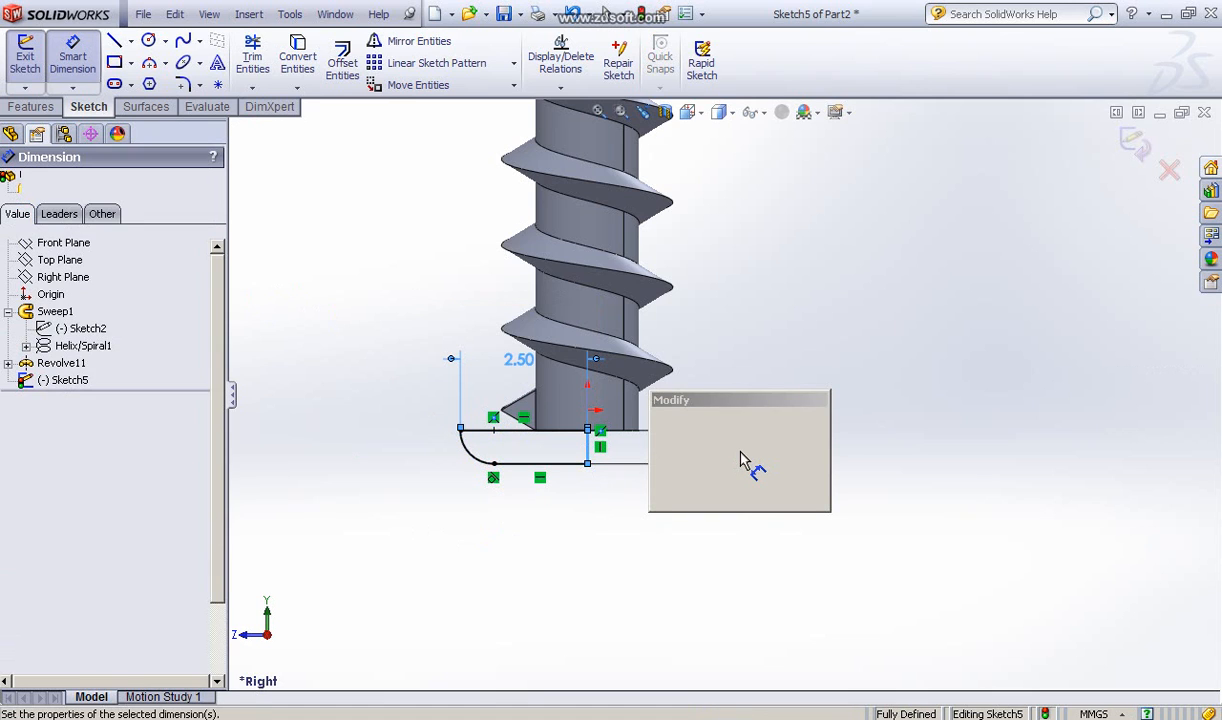
pyautogui.write('2')
pyautogui.click(680, 471)
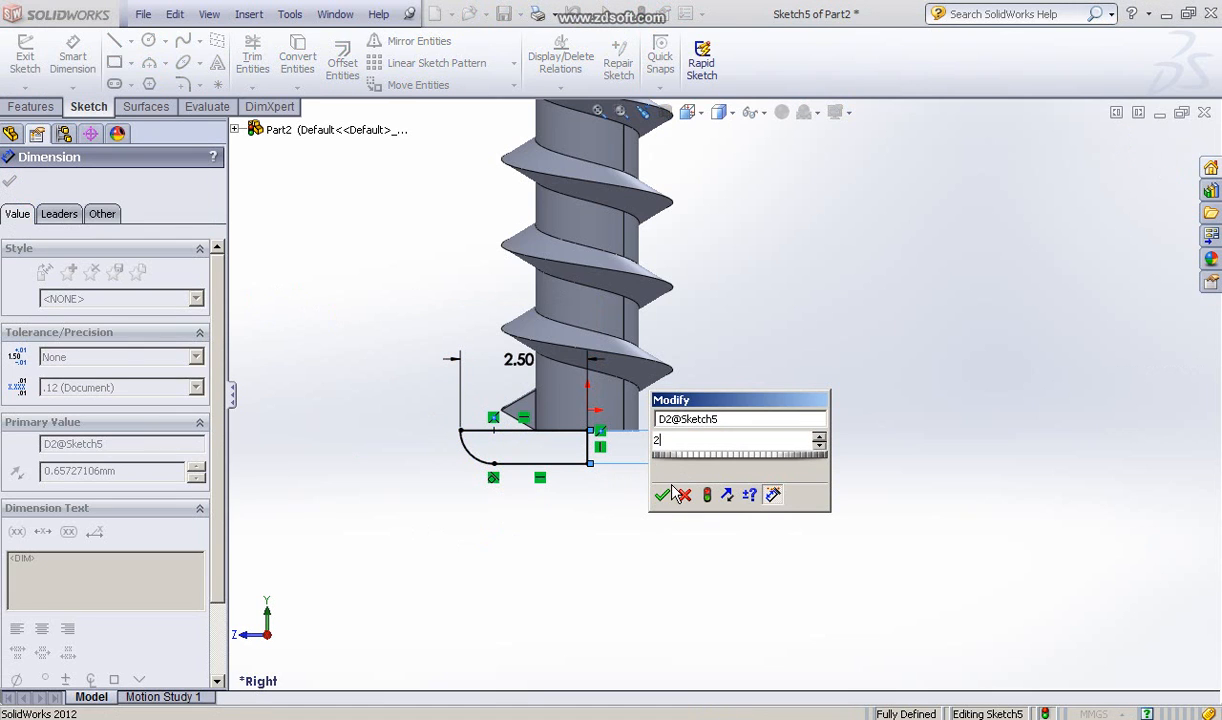
pyautogui.click(664, 496)
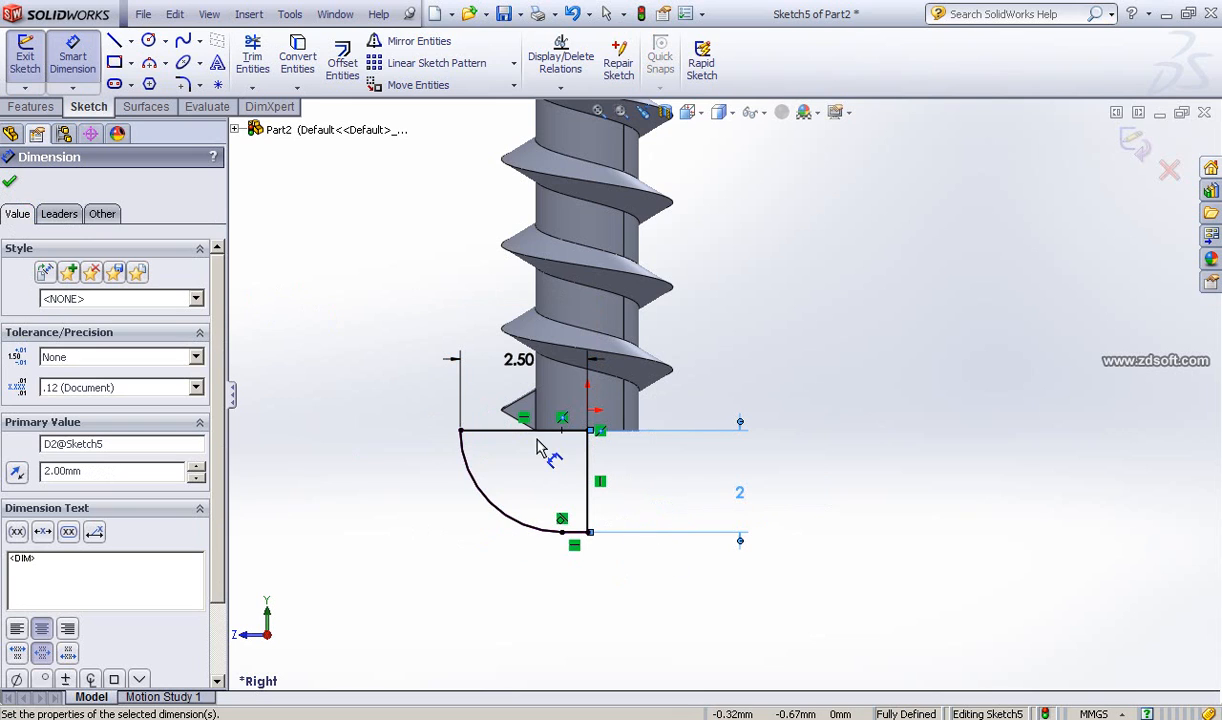
pyautogui.click(10, 186)
# Step: Revolve the head profile 360° about its vertical line Line5
pyautogui.click(32, 110)
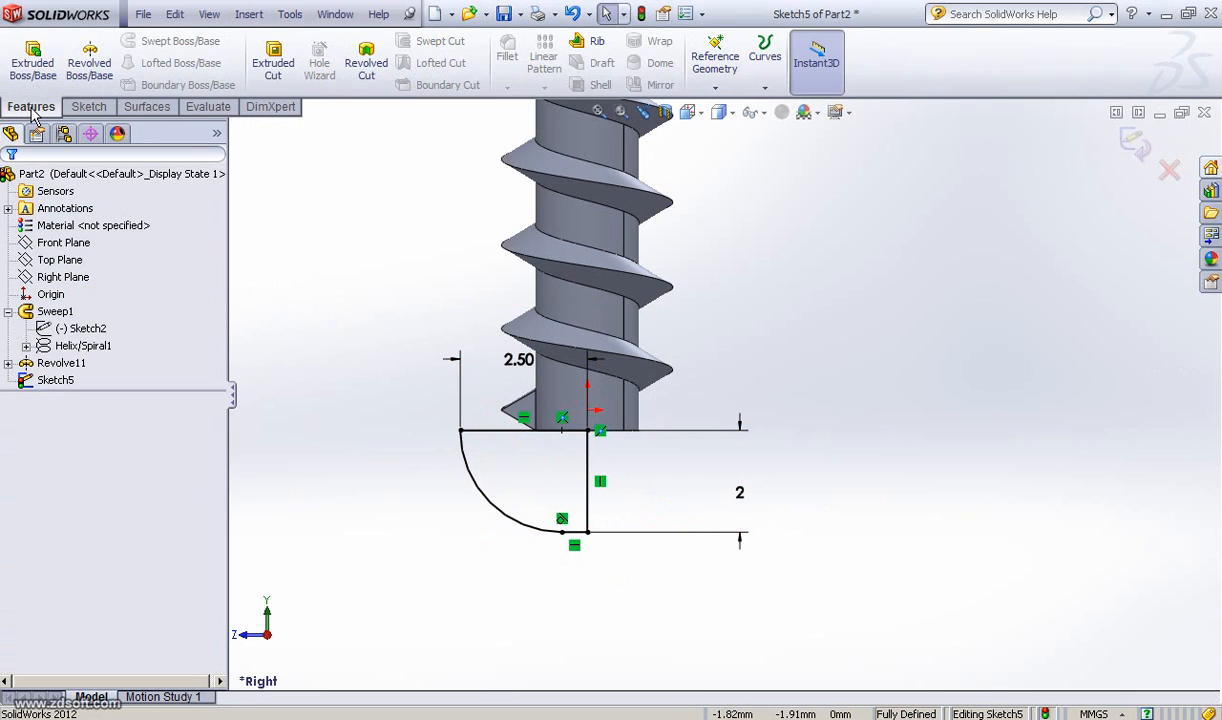
pyautogui.click(89, 65)
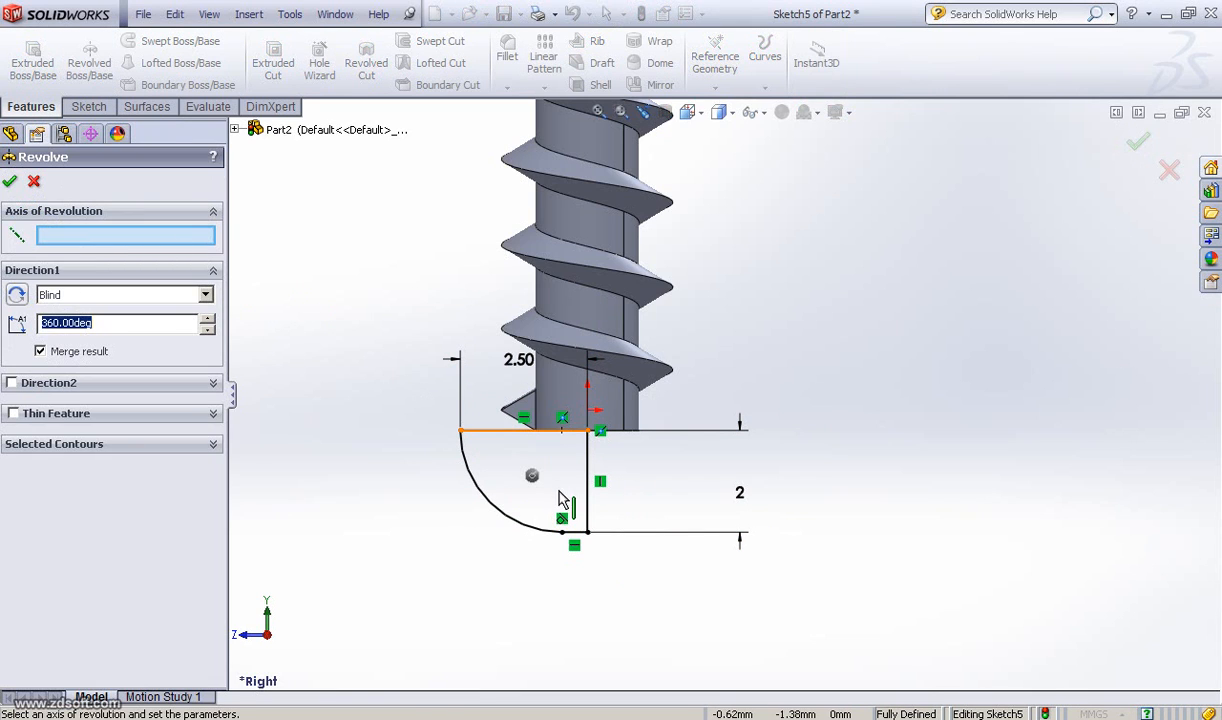
pyautogui.click(589, 472)
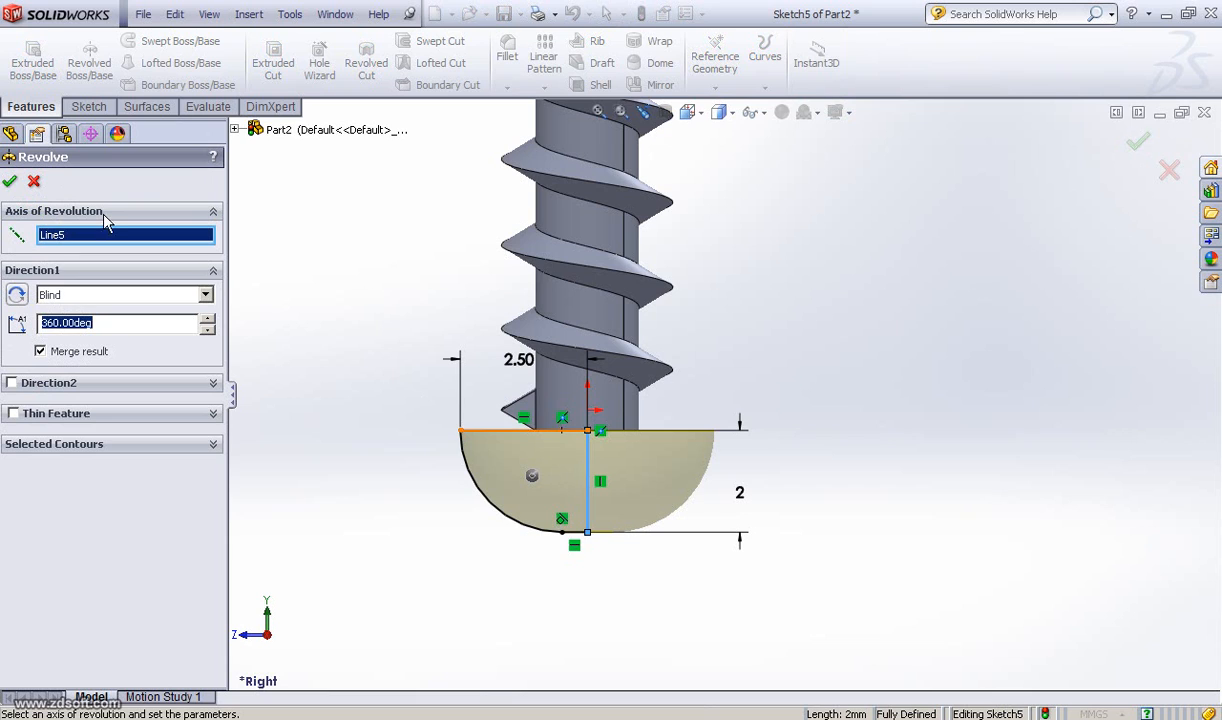
pyautogui.click(10, 181)
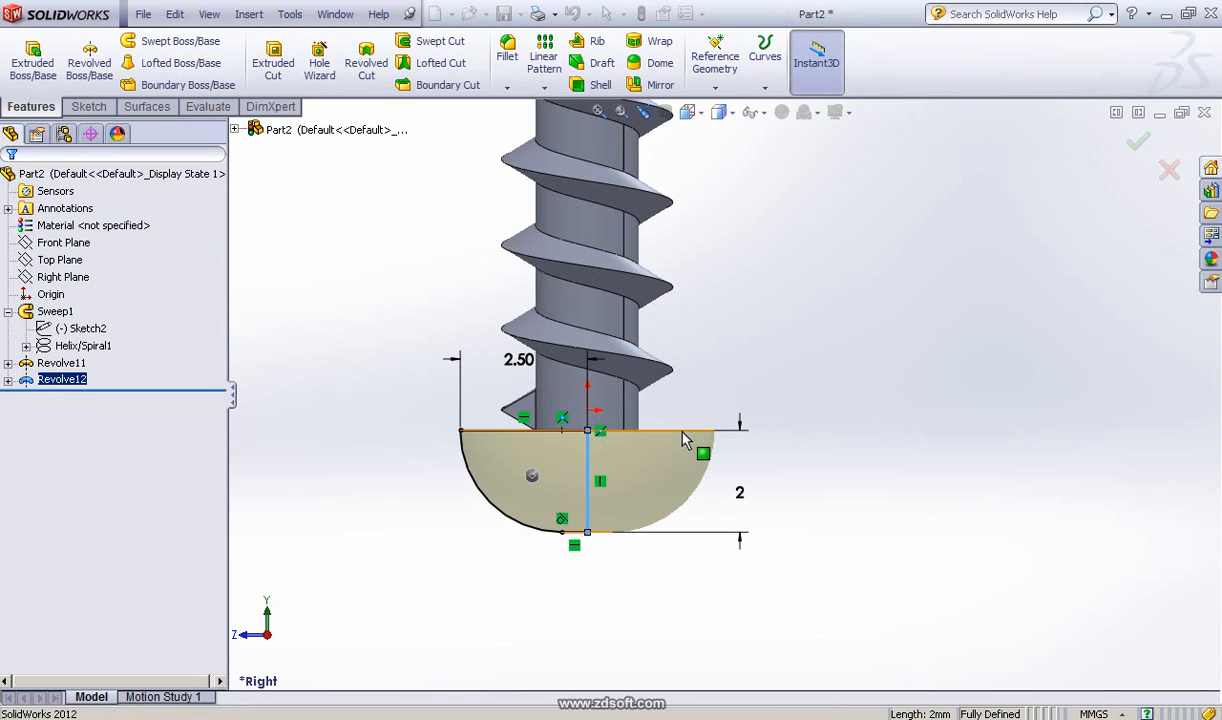
# Step: Rotate and zoom around the model to inspect the new rounded screw head
pyautogui.moveTo(700, 550); pyautogui.dragTo(723, 341, button='middle')
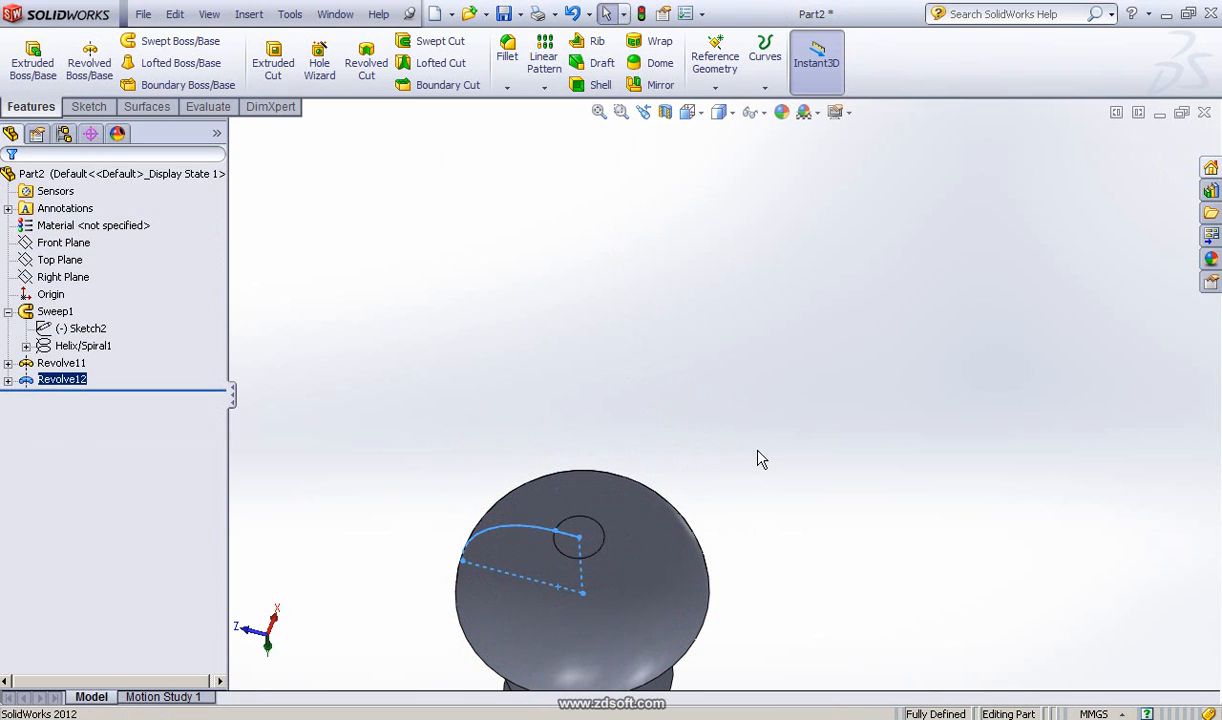
pyautogui.keyDown('ctrl'); pyautogui.moveTo(790, 392); pyautogui.dragTo(890, 418, button='middle'); pyautogui.keyUp('ctrl')
pyautogui.scroll(-6, 873, 431)
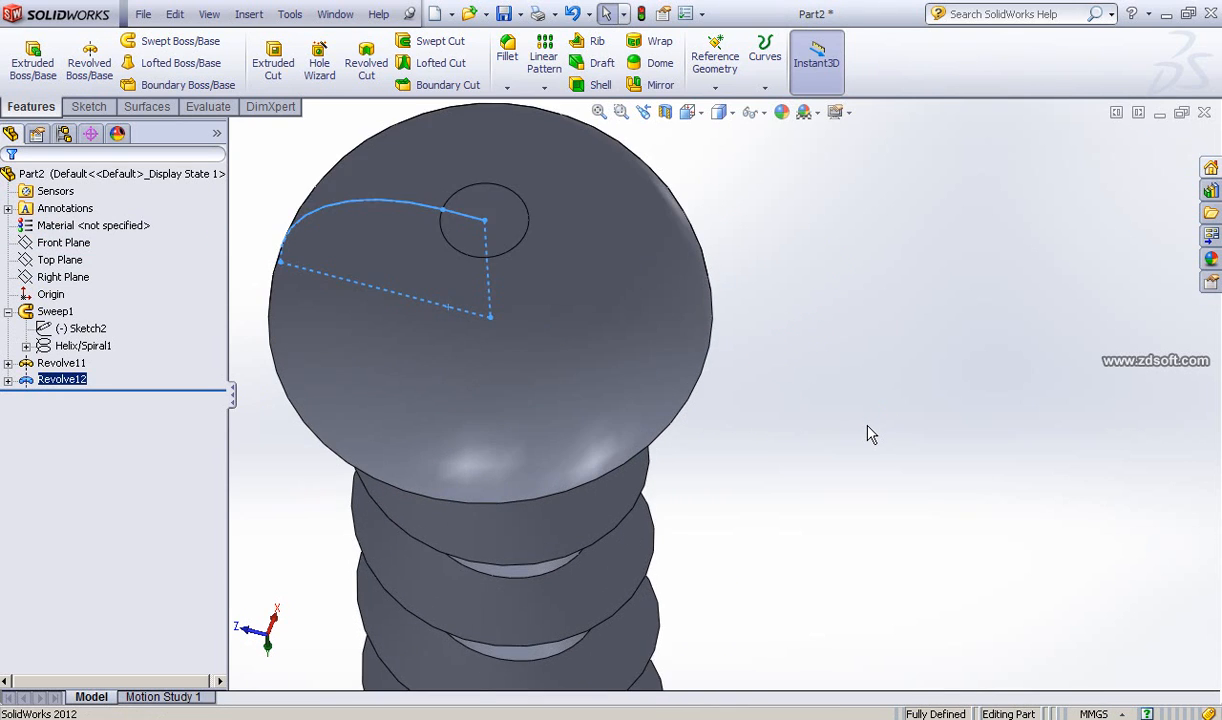
pyautogui.scroll(3, 870, 433)
pyautogui.scroll(6, 866, 432)
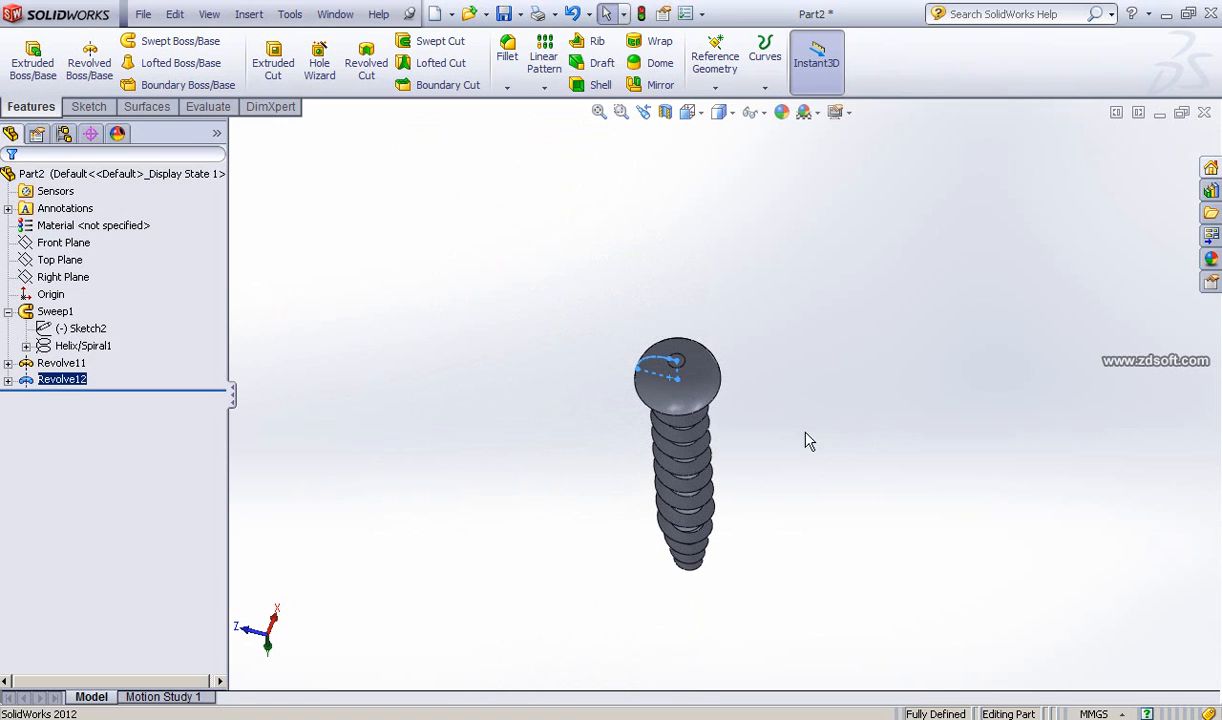
pyautogui.keyDown('ctrl'); pyautogui.moveTo(809, 441); pyautogui.dragTo(827, 378, button='middle'); pyautogui.keyUp('ctrl')
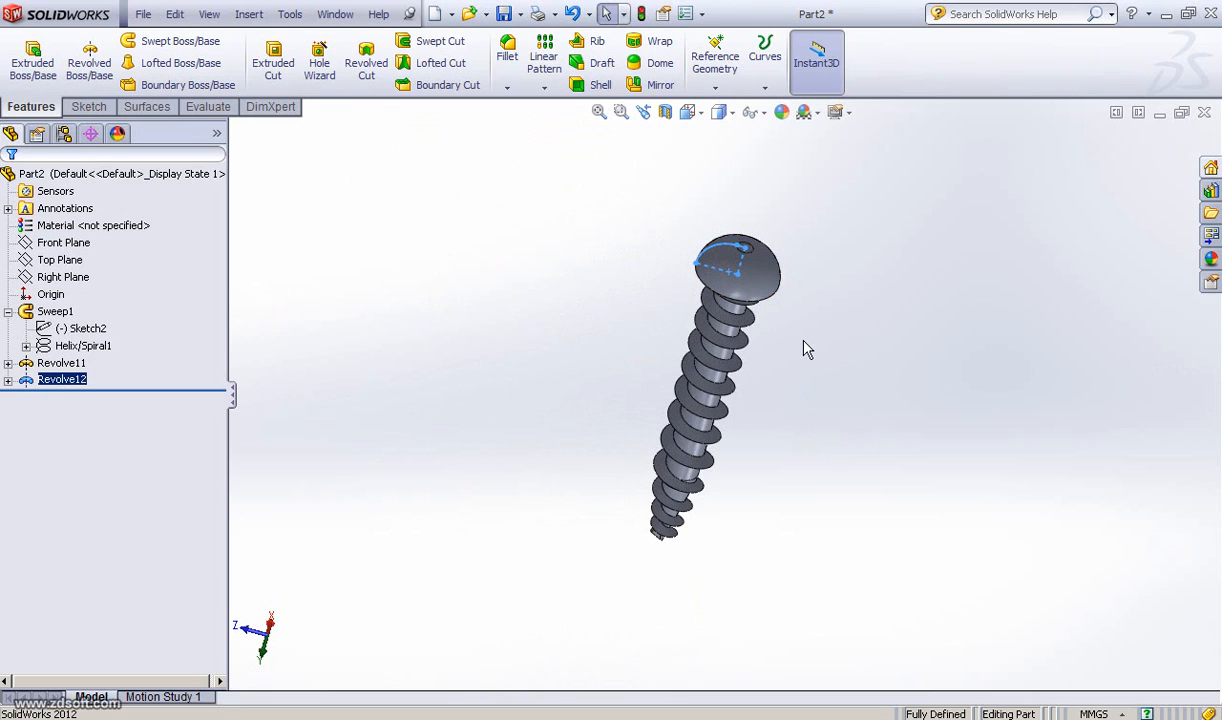
pyautogui.scroll(1, 804, 341)
pyautogui.scroll(-3, 807, 349)
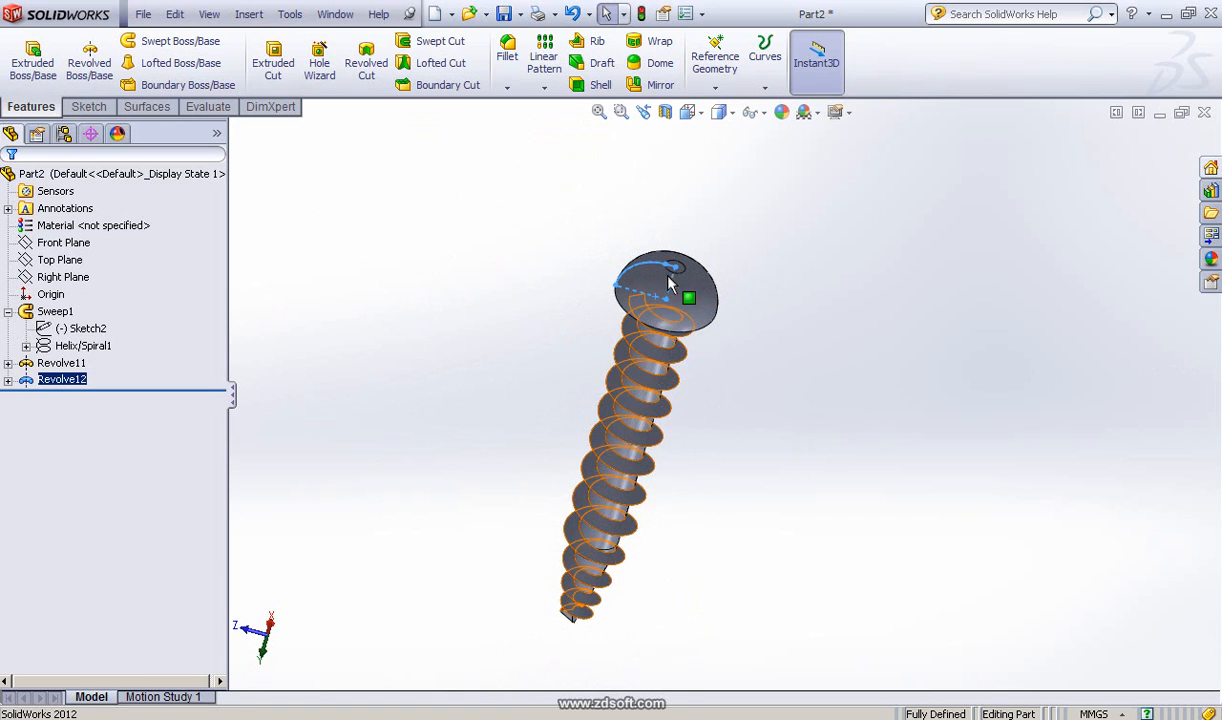
pyautogui.scroll(-4, 758, 322)
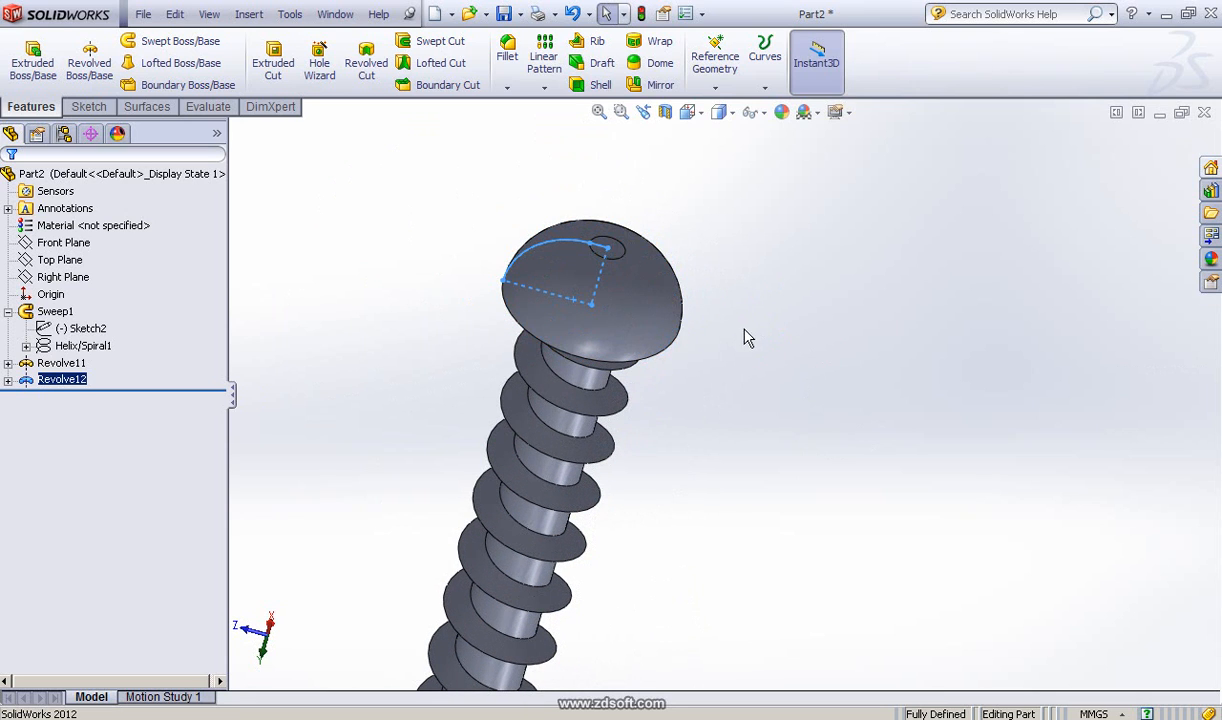
pyautogui.keyDown('ctrl'); pyautogui.moveTo(800, 337); pyautogui.dragTo(872, 348, button='middle'); pyautogui.keyUp('ctrl')
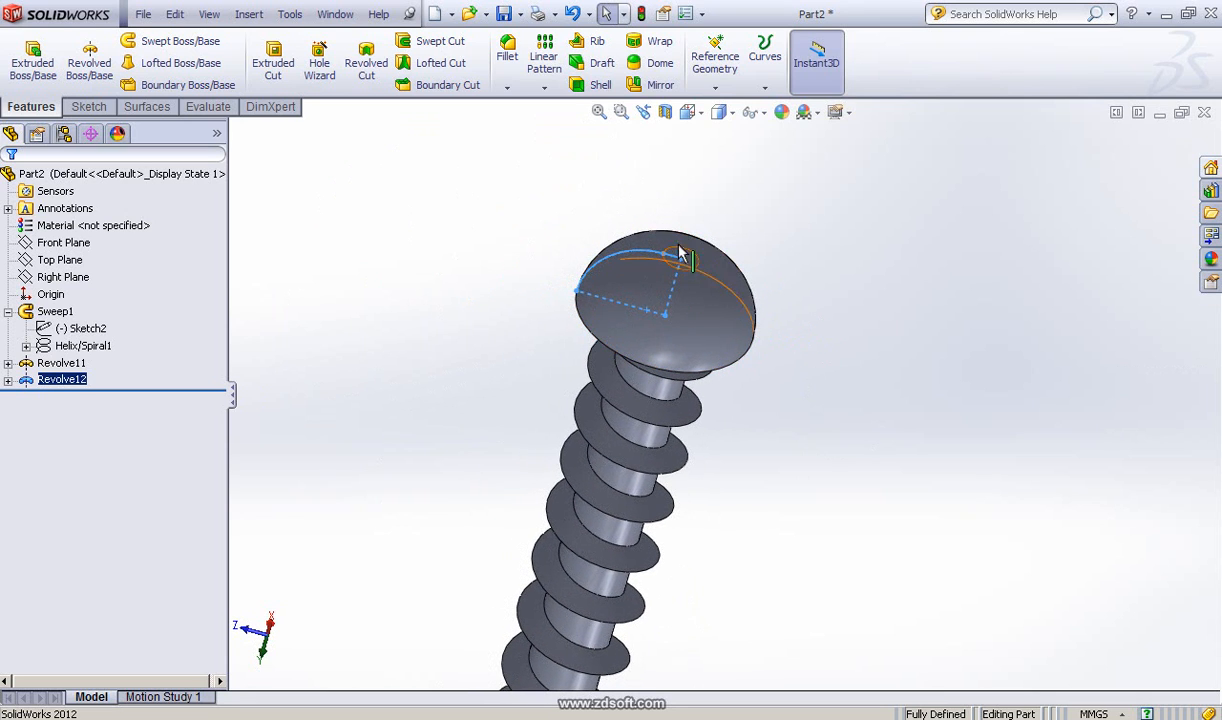
# Step: Start a new sketch on the small flat face at the top of the head and view it face-on
pyautogui.click(818, 270)
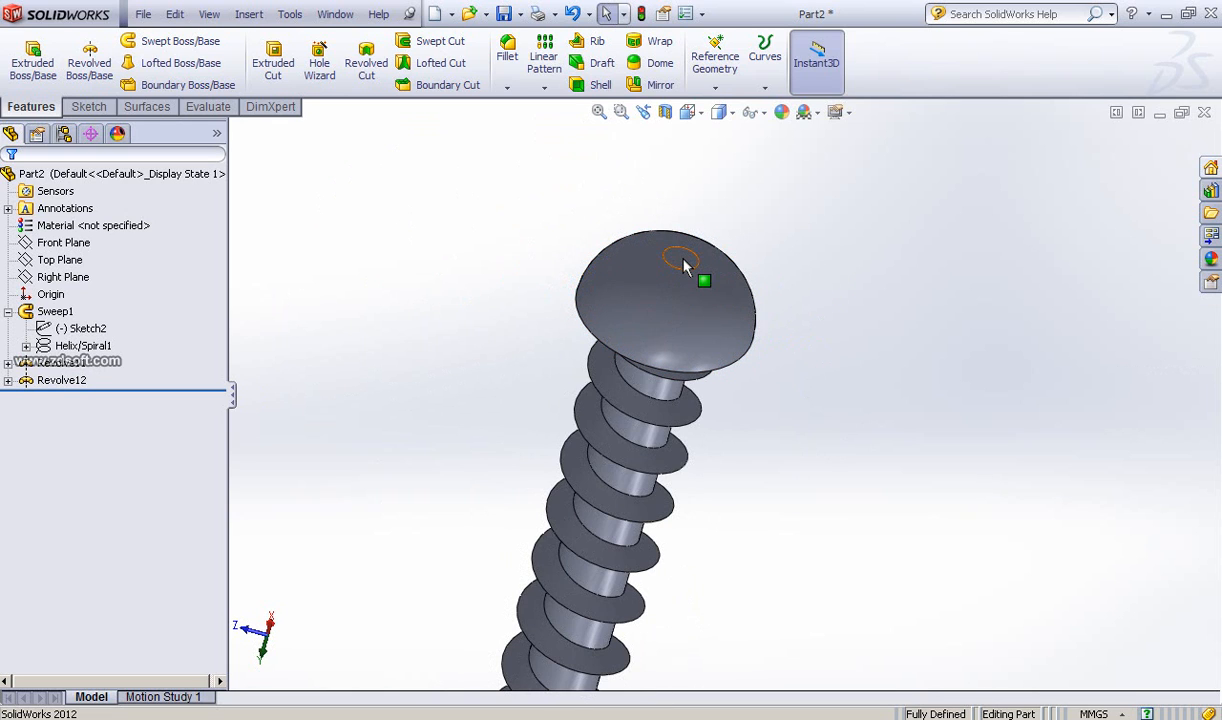
pyautogui.click(377, 714)
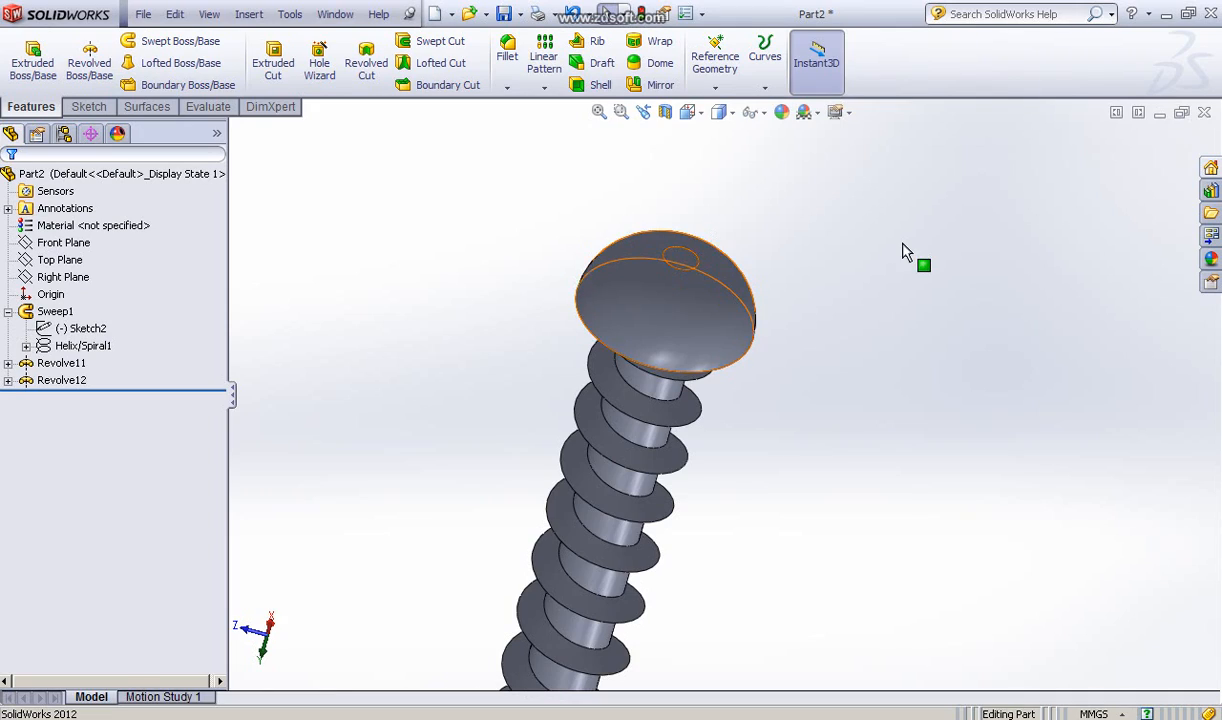
pyautogui.click(682, 256)
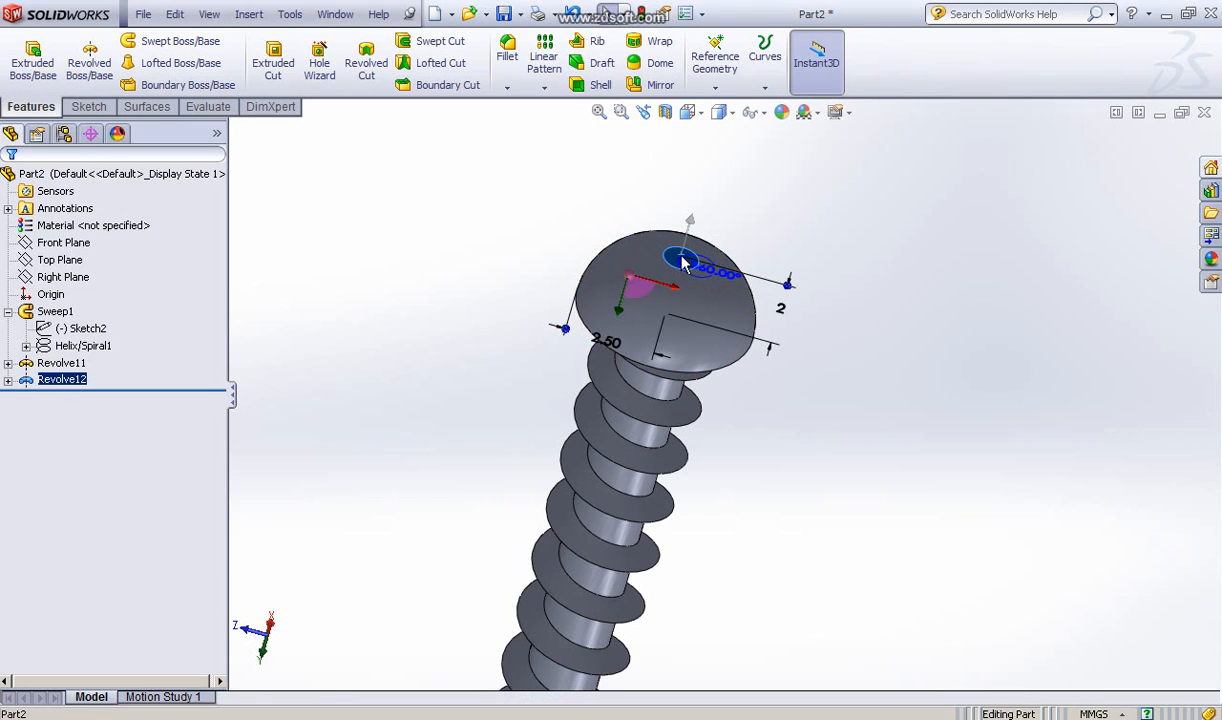
pyautogui.click(762, 204)
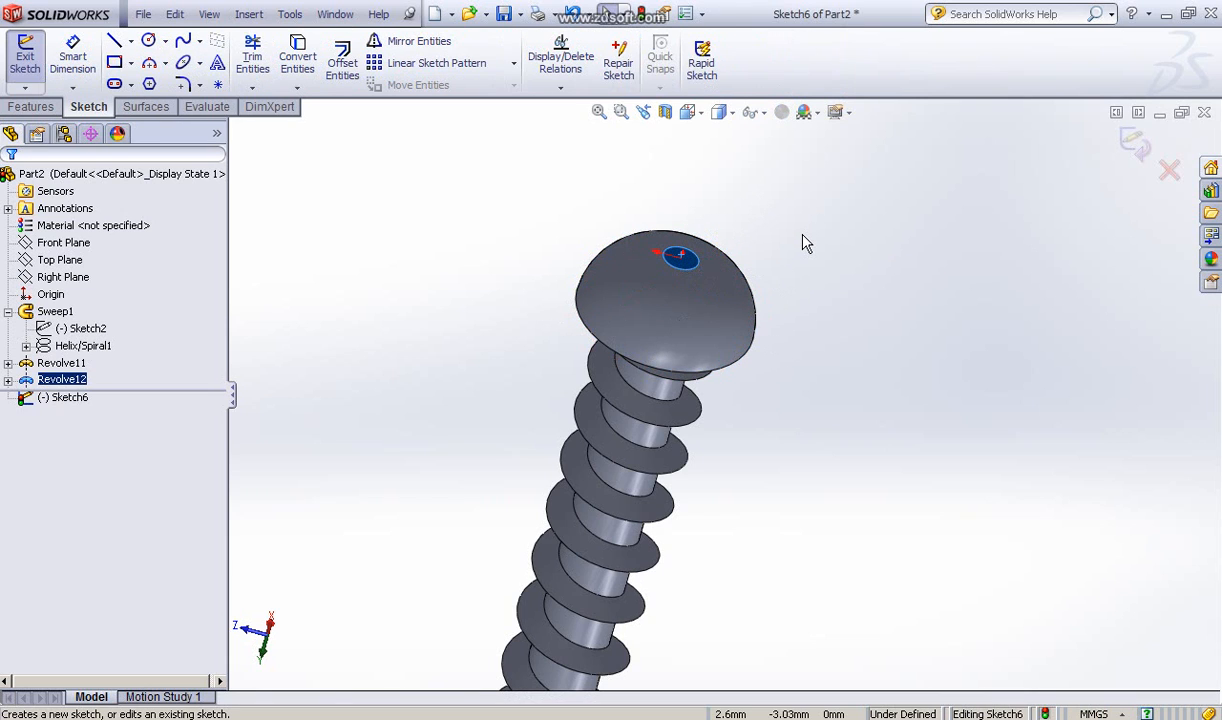
pyautogui.press('space')
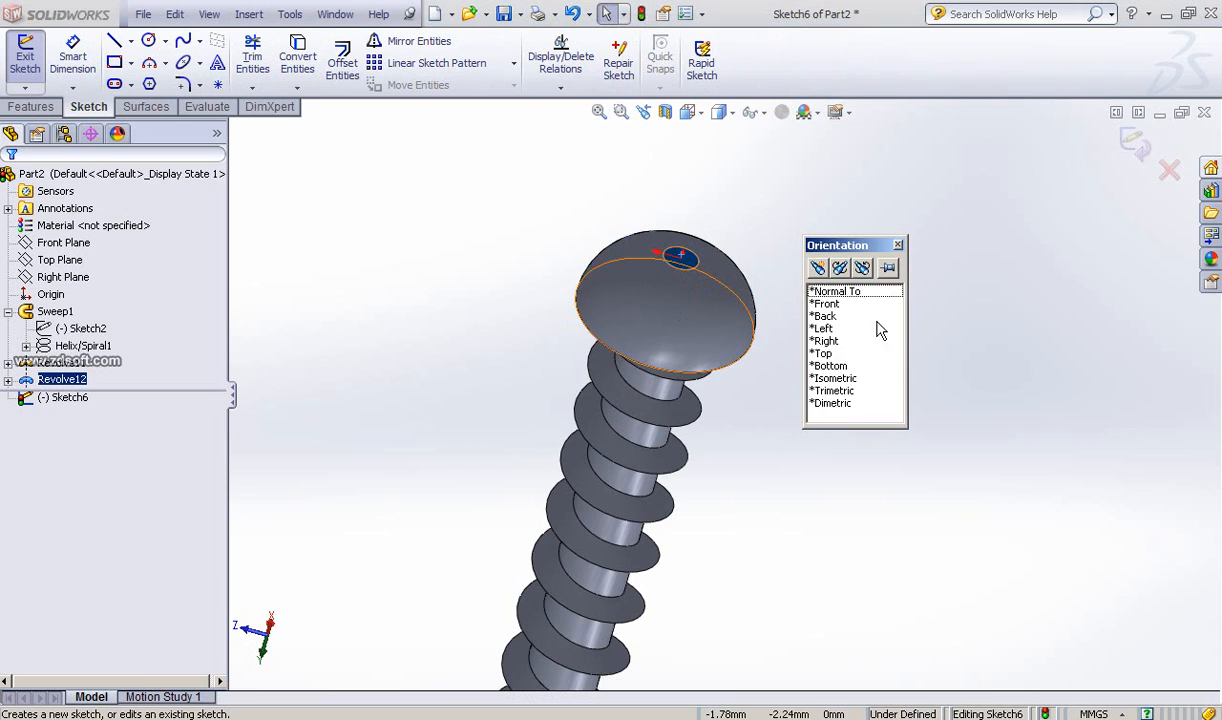
pyautogui.doubleClick(860, 293)
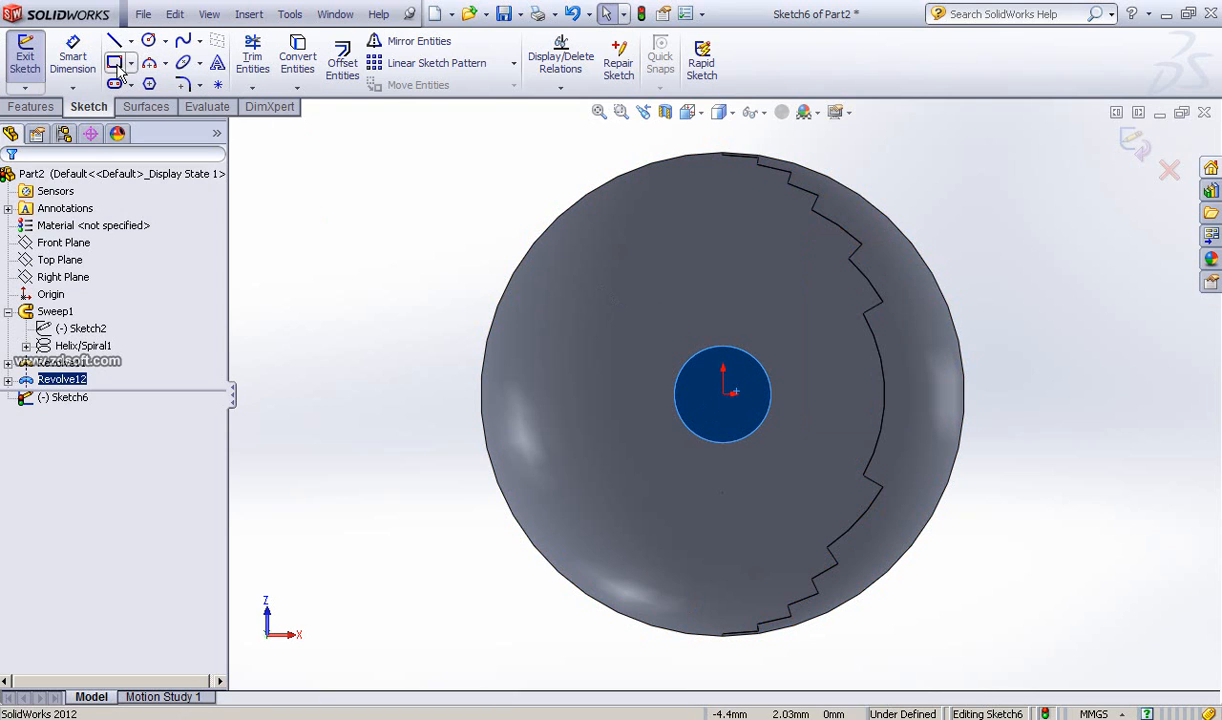
# Step: Draw a tall center rectangle on the origin, about 0.4 mm wide and 1.9 mm high
pyautogui.click(130, 66)
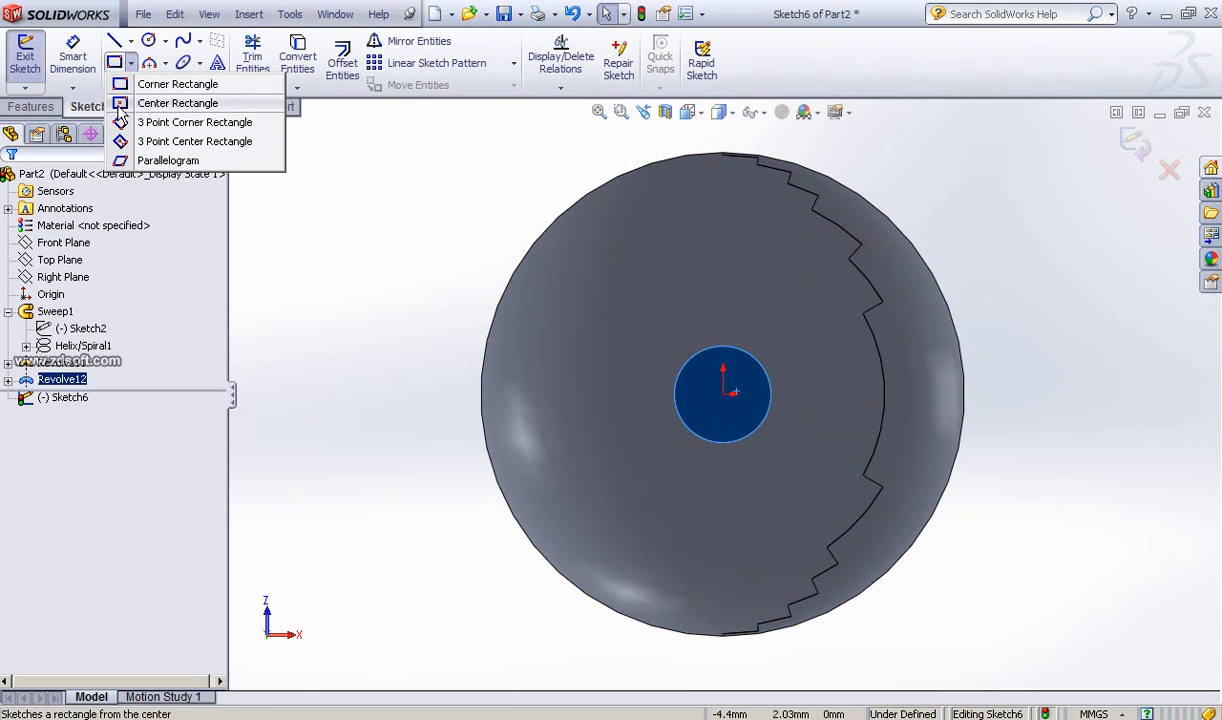
pyautogui.click(119, 106)
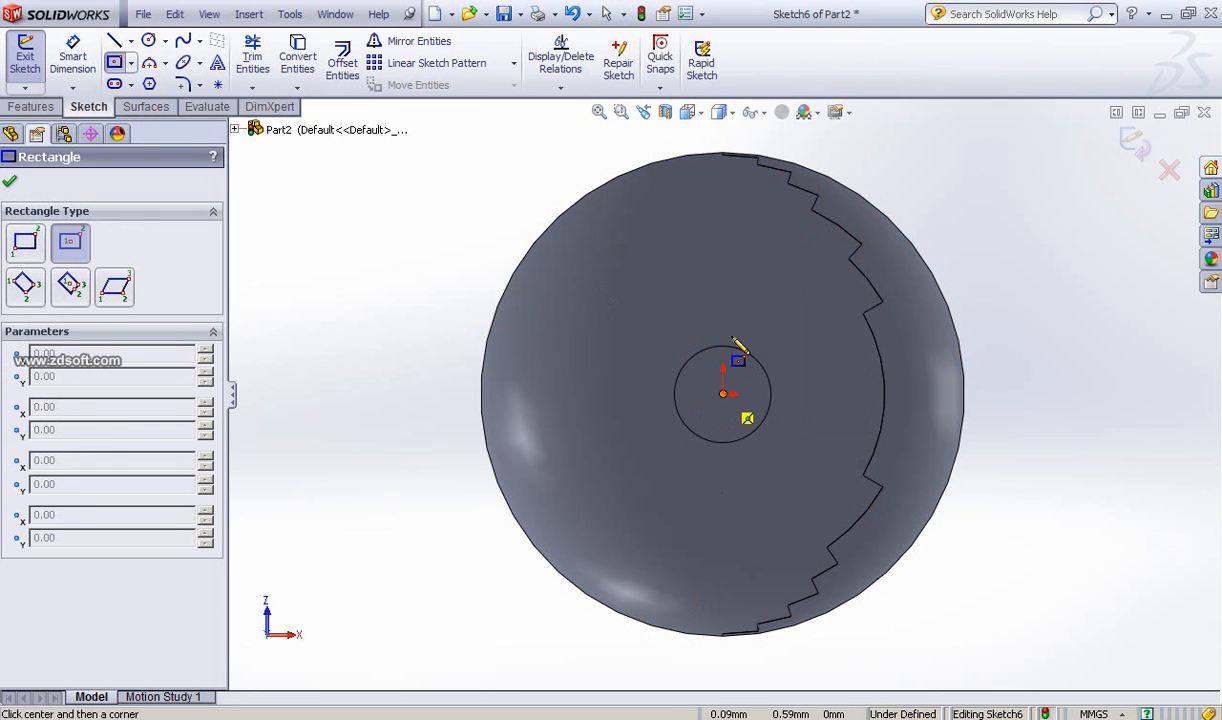
pyautogui.click(722, 394)
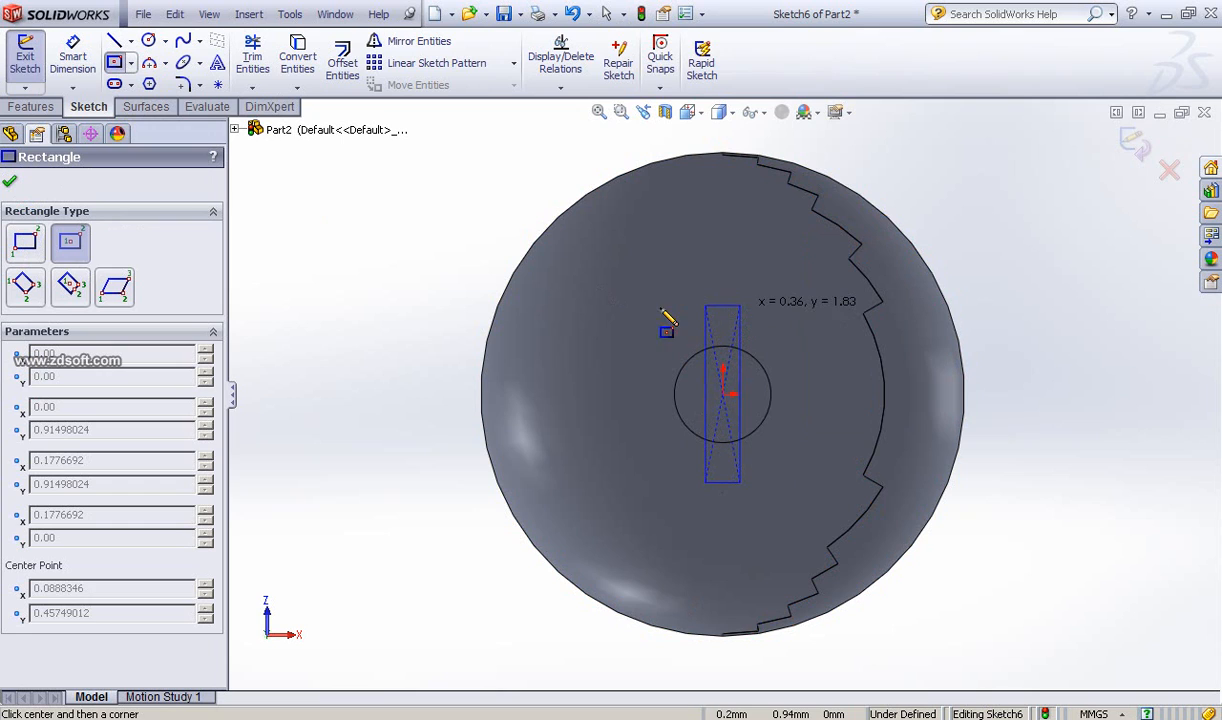
pyautogui.click(704, 302)
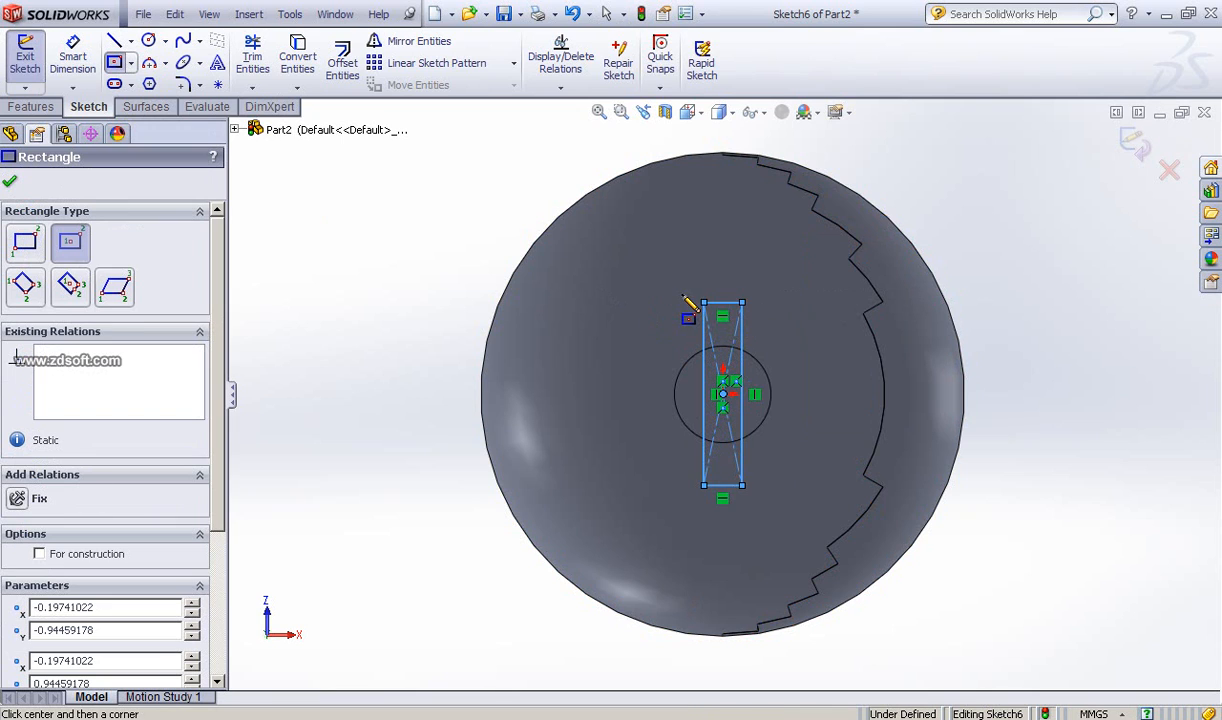
pyautogui.click(10, 184)
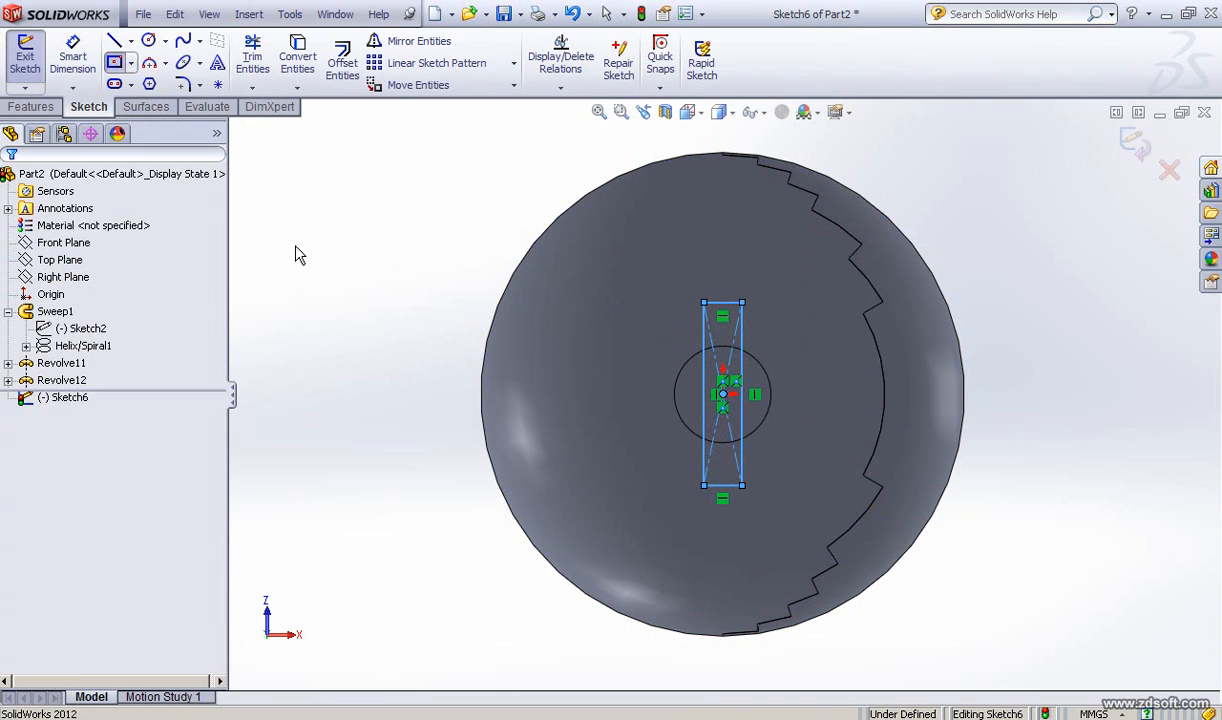
# Step: Dimension the rectangle's vertical side to 2 mm
pyautogui.click(72, 58)
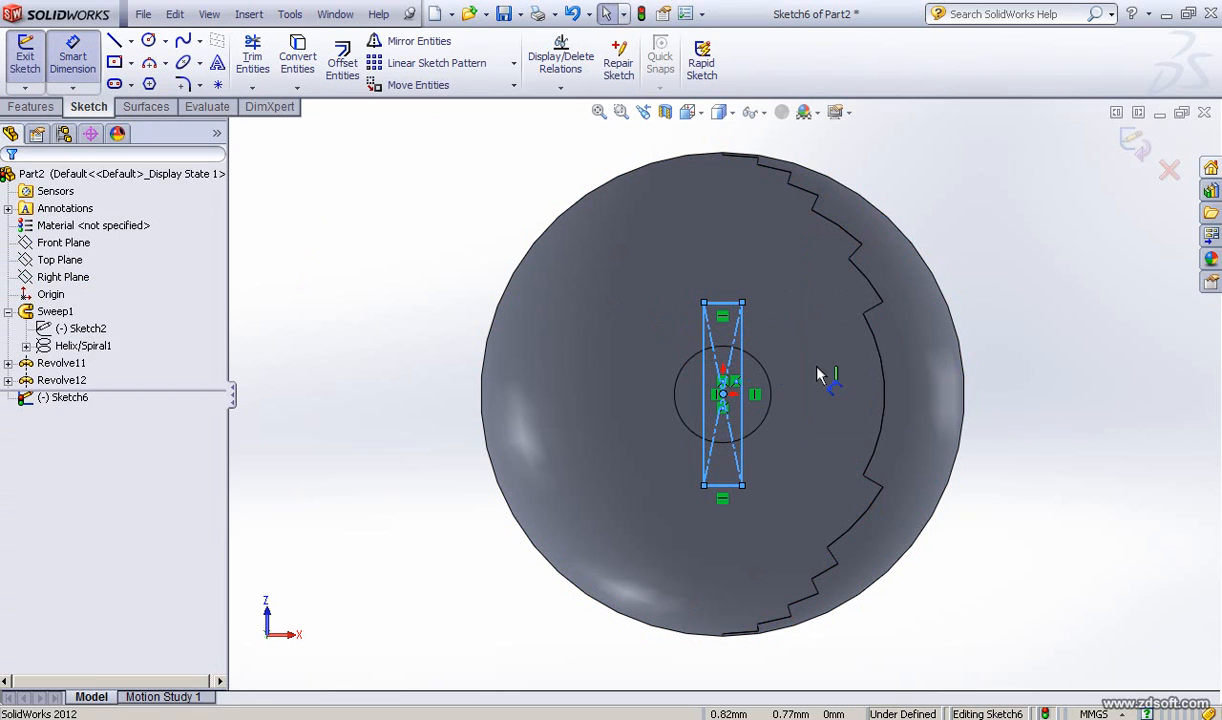
pyautogui.click(741, 350)
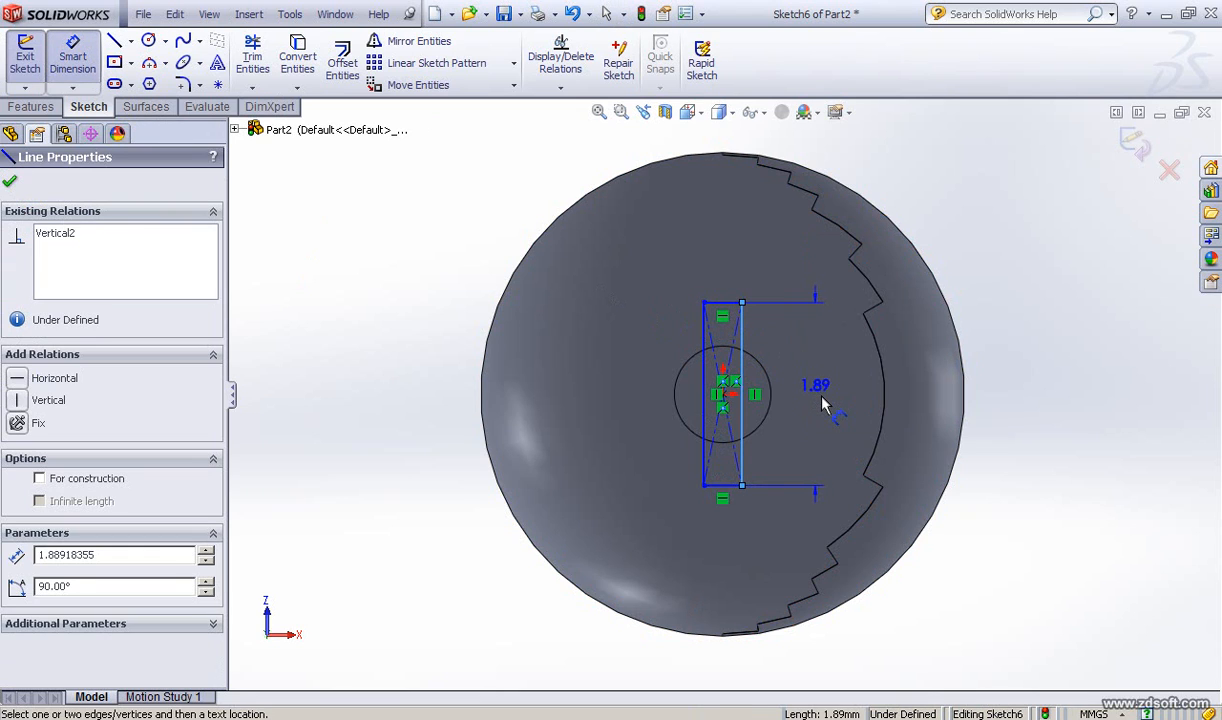
pyautogui.click(825, 397)
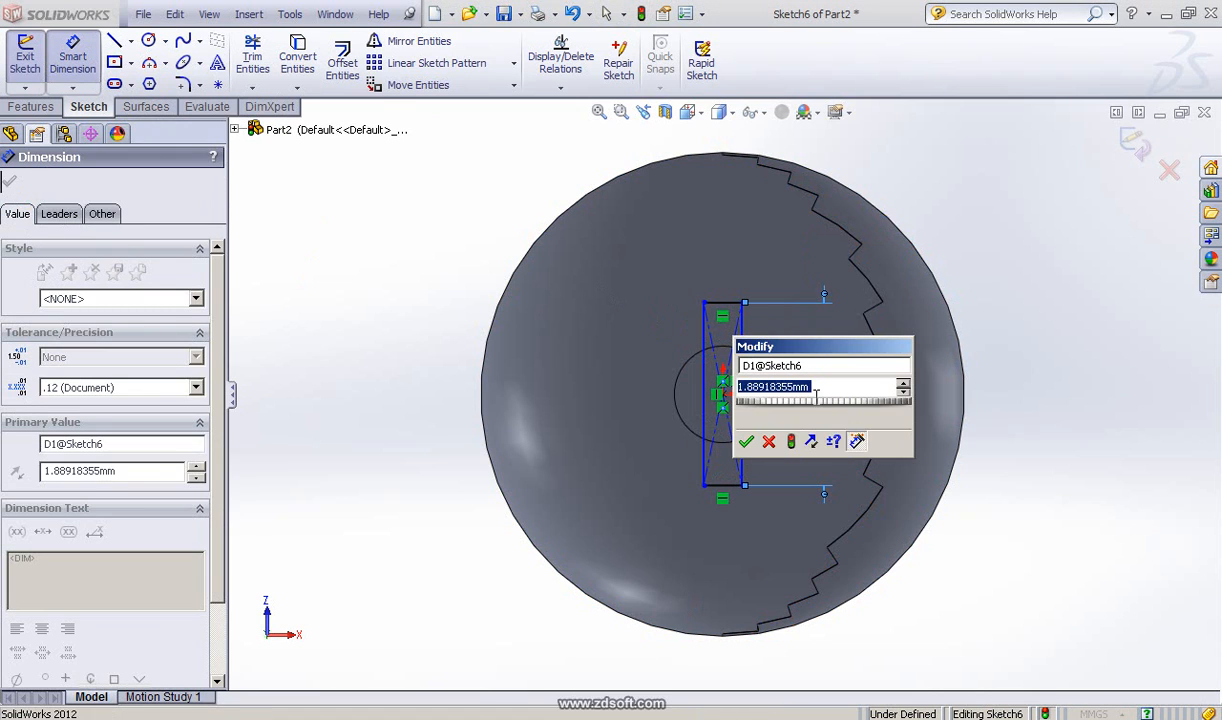
pyautogui.write('2')
pyautogui.click(746, 422)
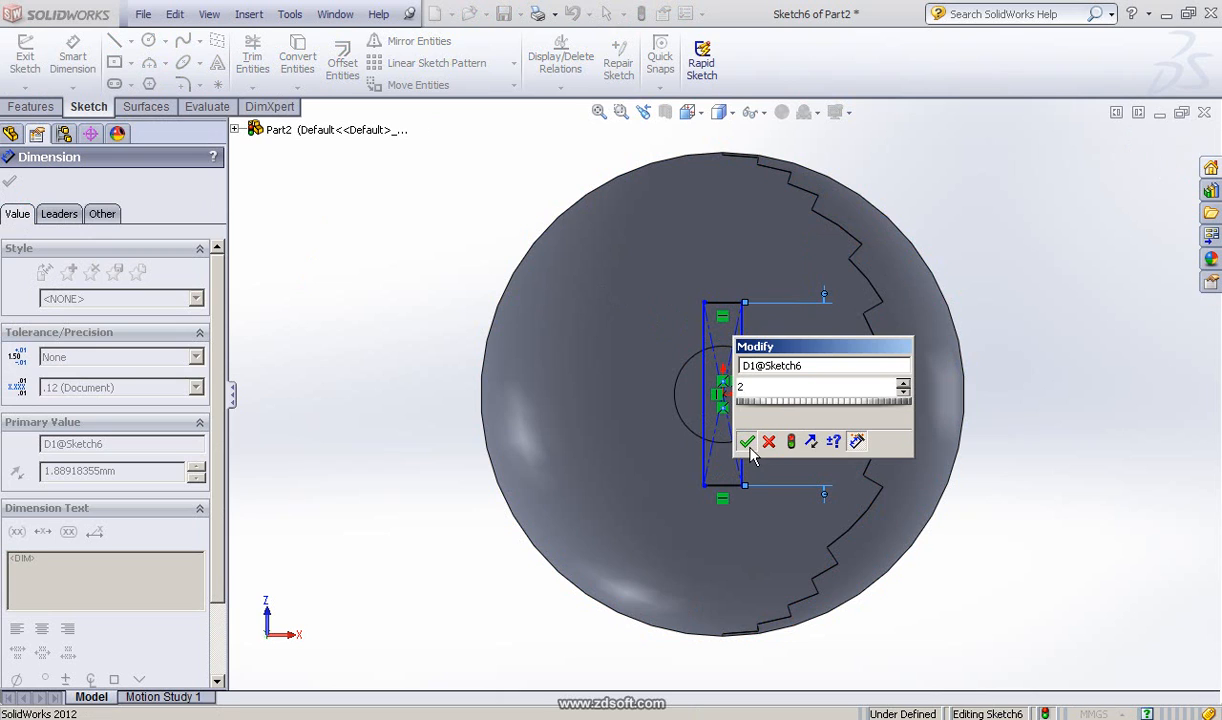
pyautogui.click(747, 443)
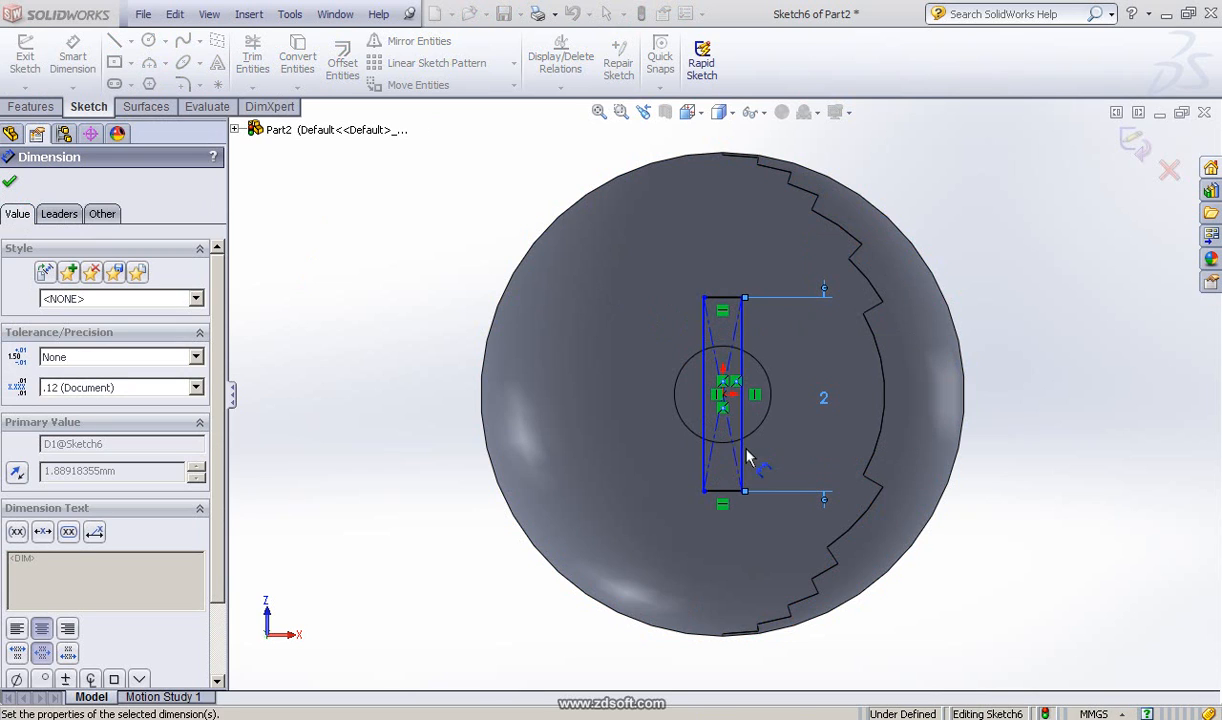
# Step: Dimension the rectangle's top edge to 1 mm
pyautogui.click(722, 300)
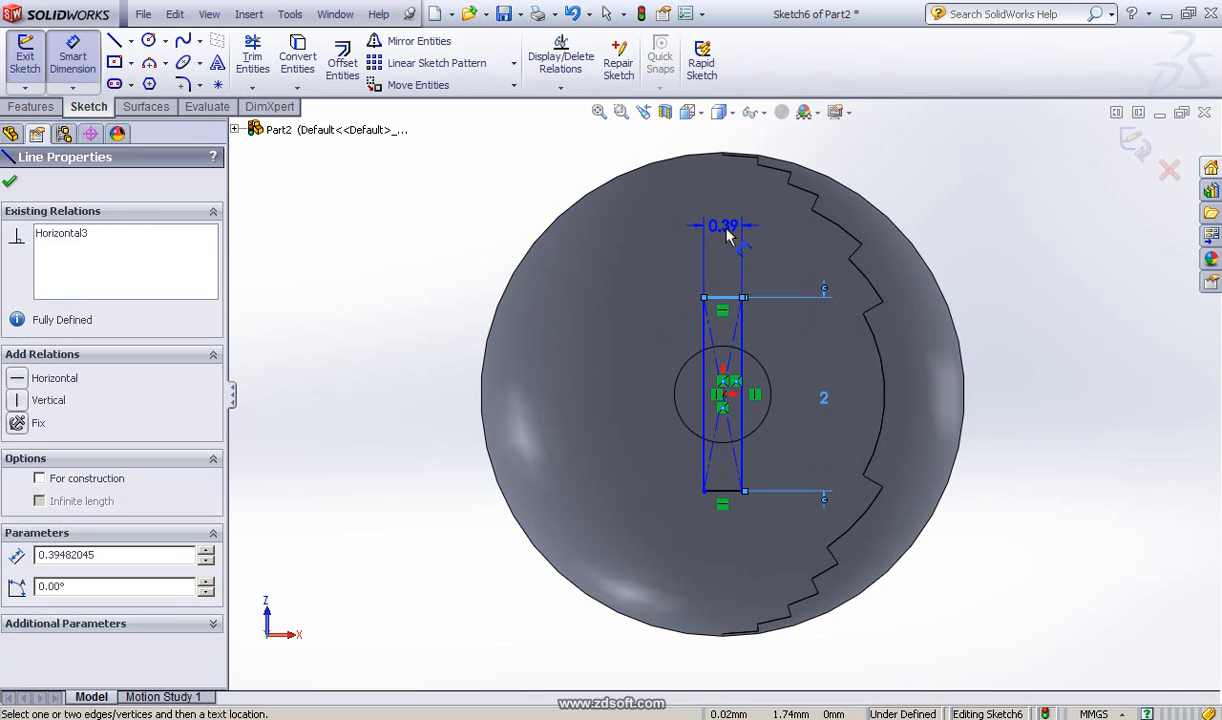
pyautogui.click(730, 248)
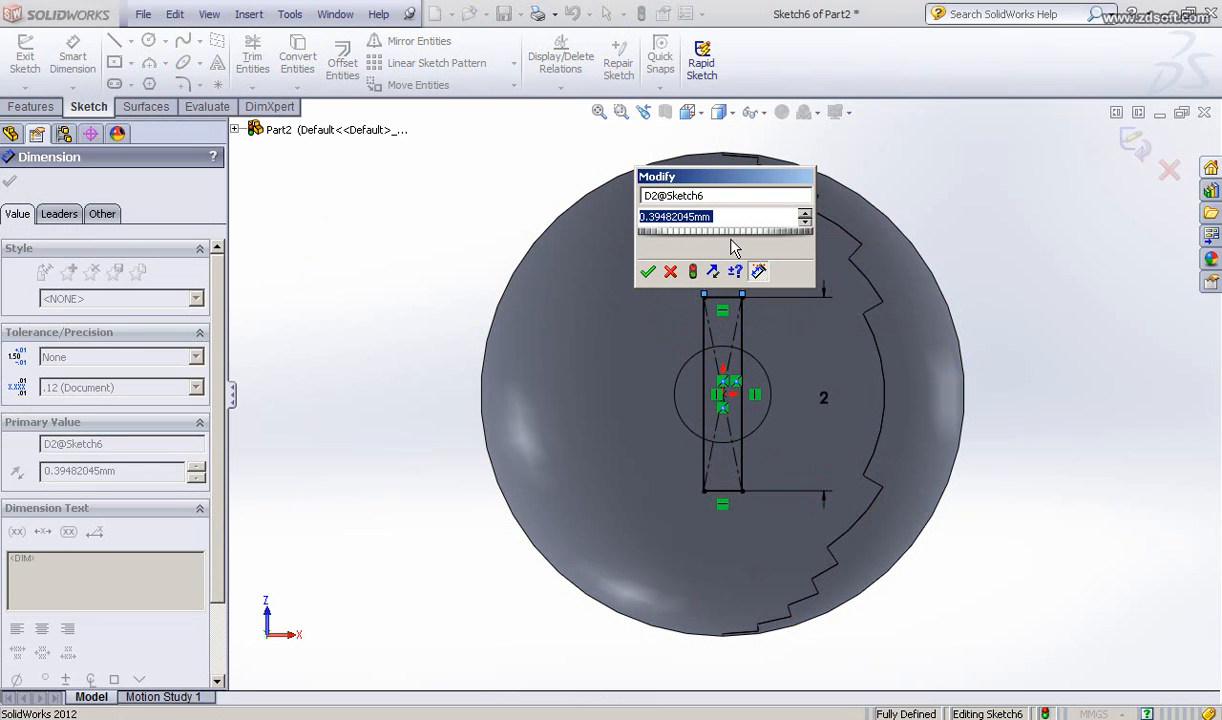
pyautogui.write('1')
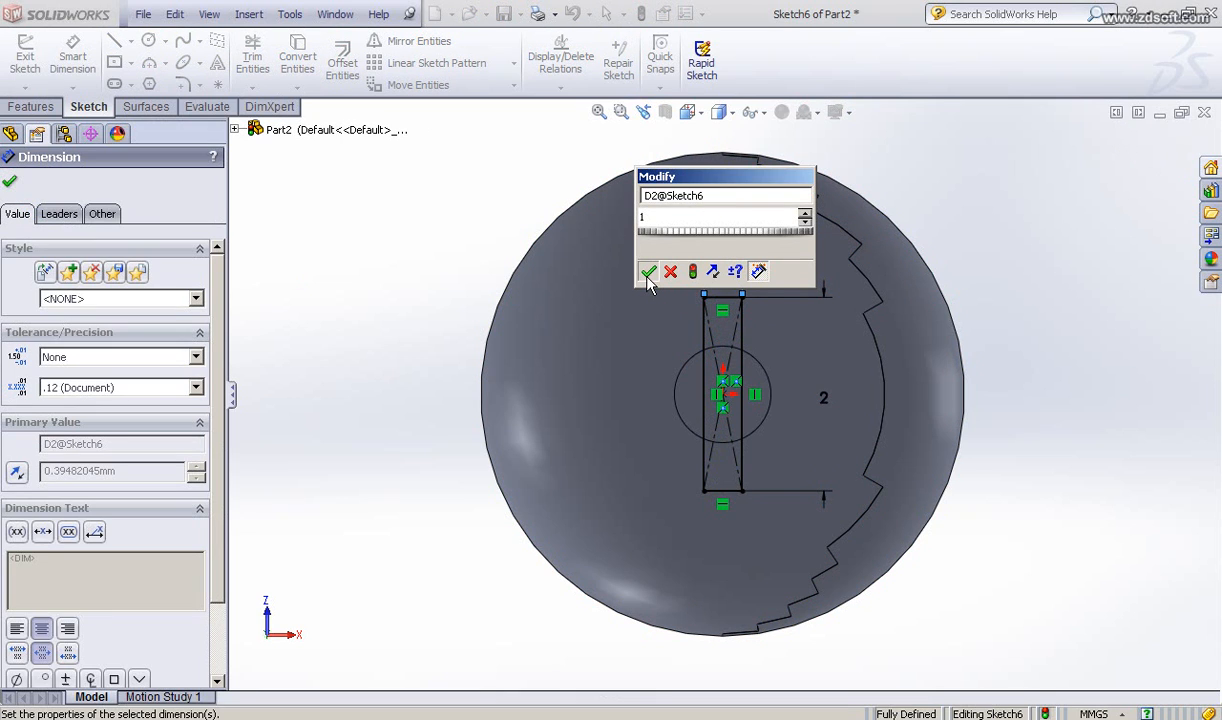
pyautogui.click(648, 272)
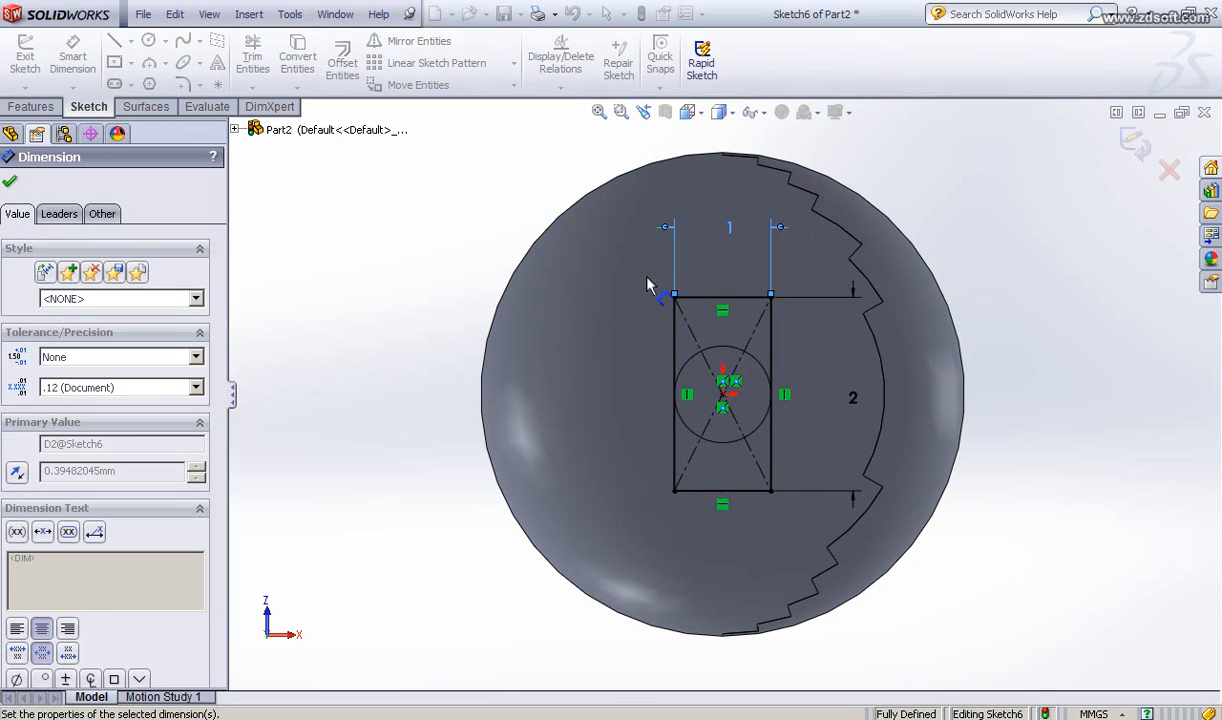
# Step: Change the rectangle's width dimension to 0.75 mm
pyautogui.doubleClick(729, 236)
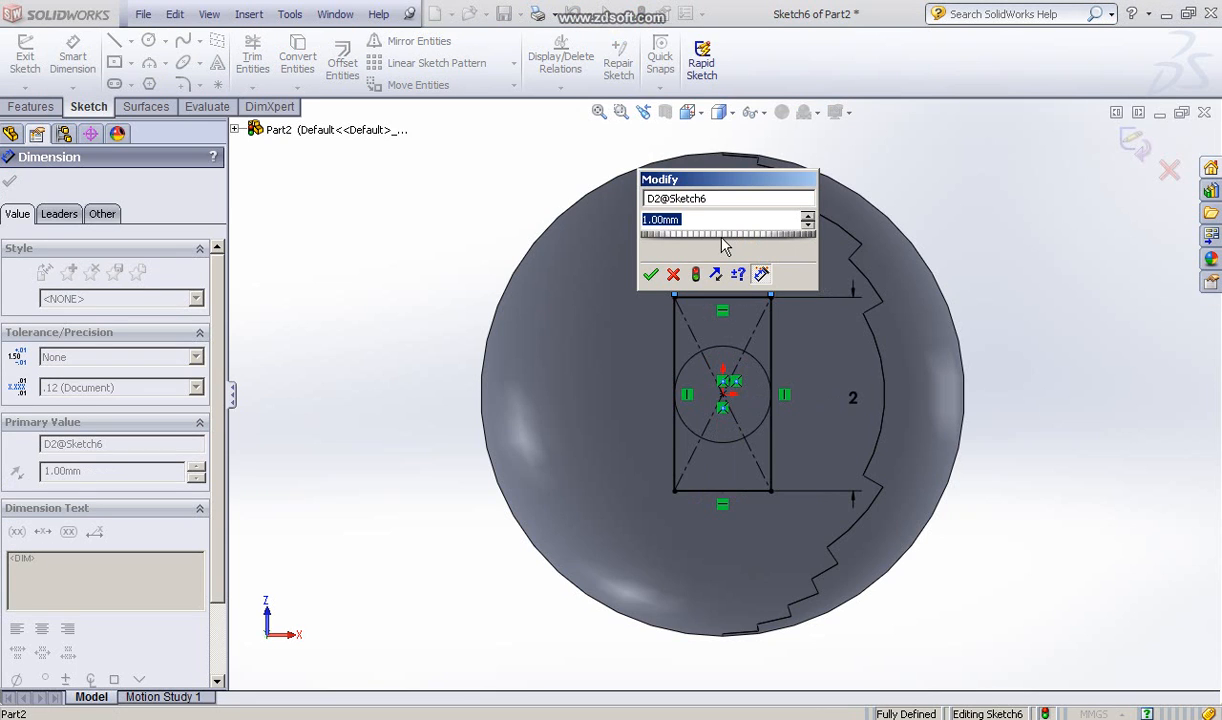
pyautogui.write('.5')
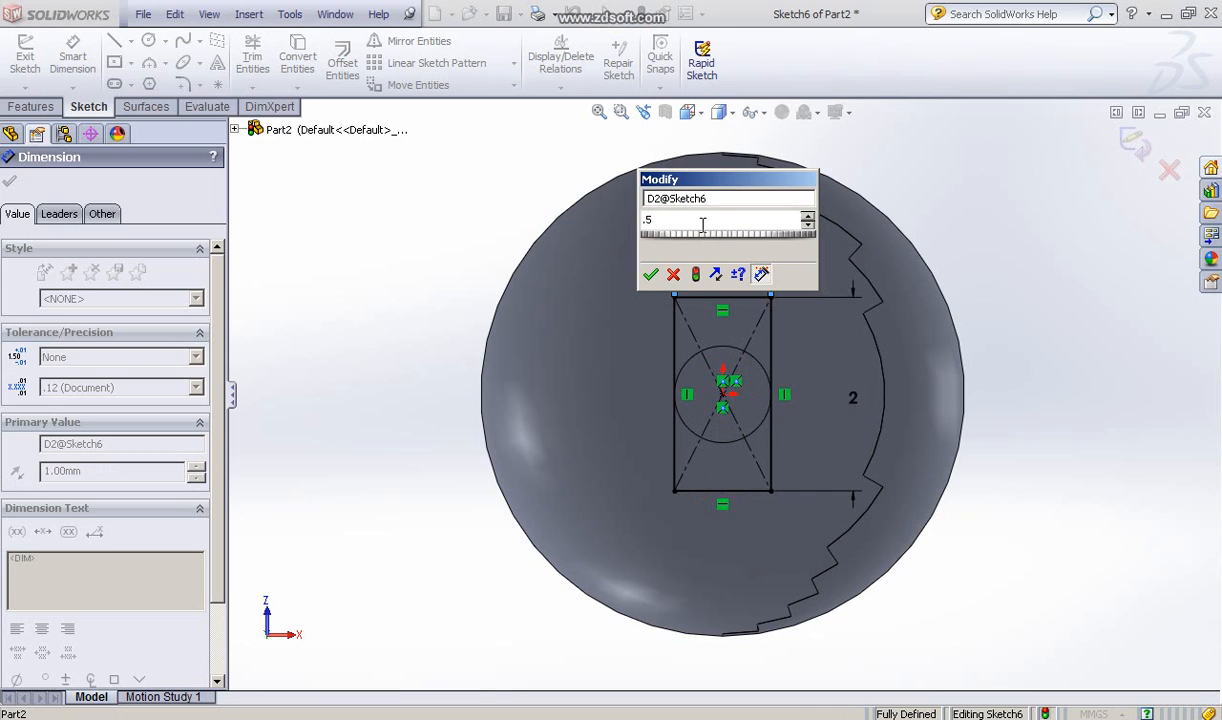
pyautogui.write('7')
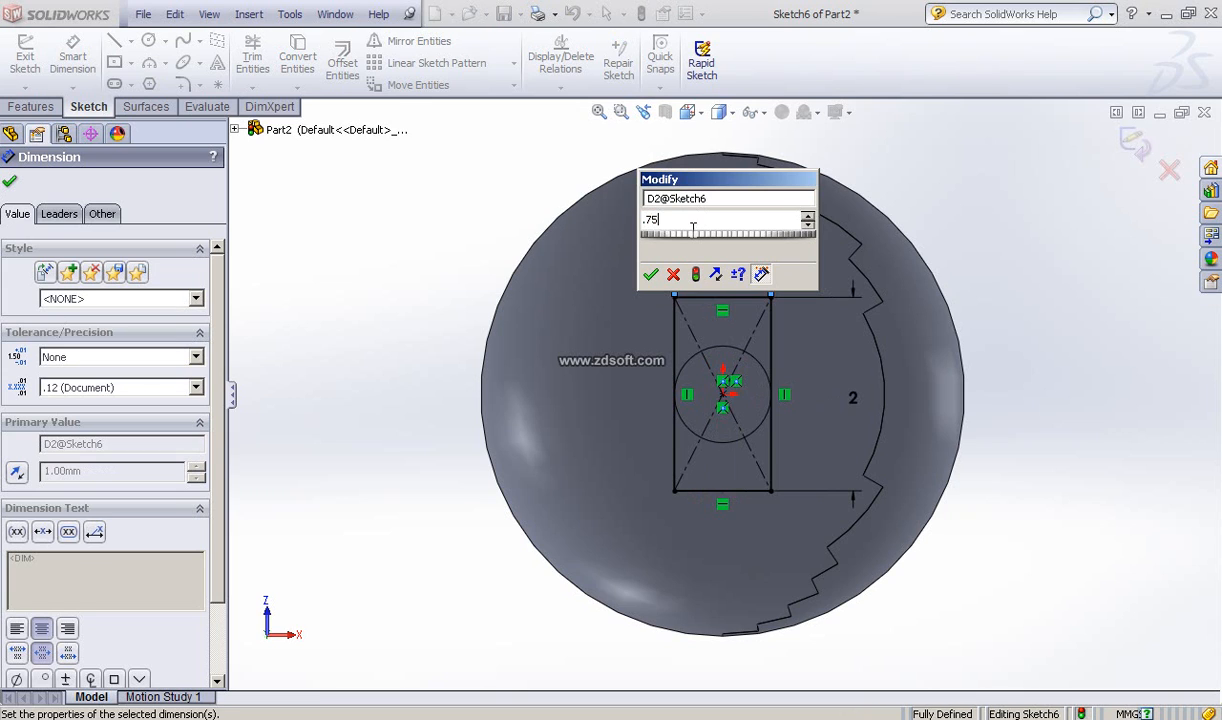
pyautogui.press('Return')
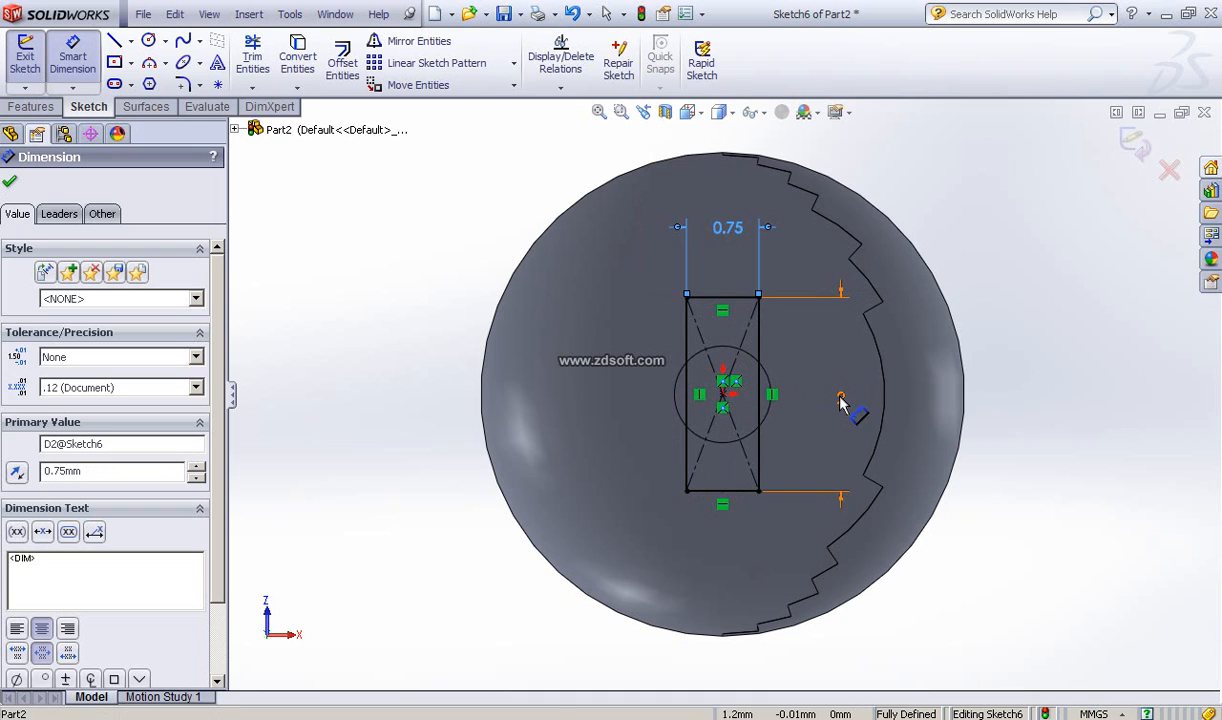
# Step: Change the rectangle's height dimension to 3 mm and close the dimension command
pyautogui.doubleClick(842, 400)
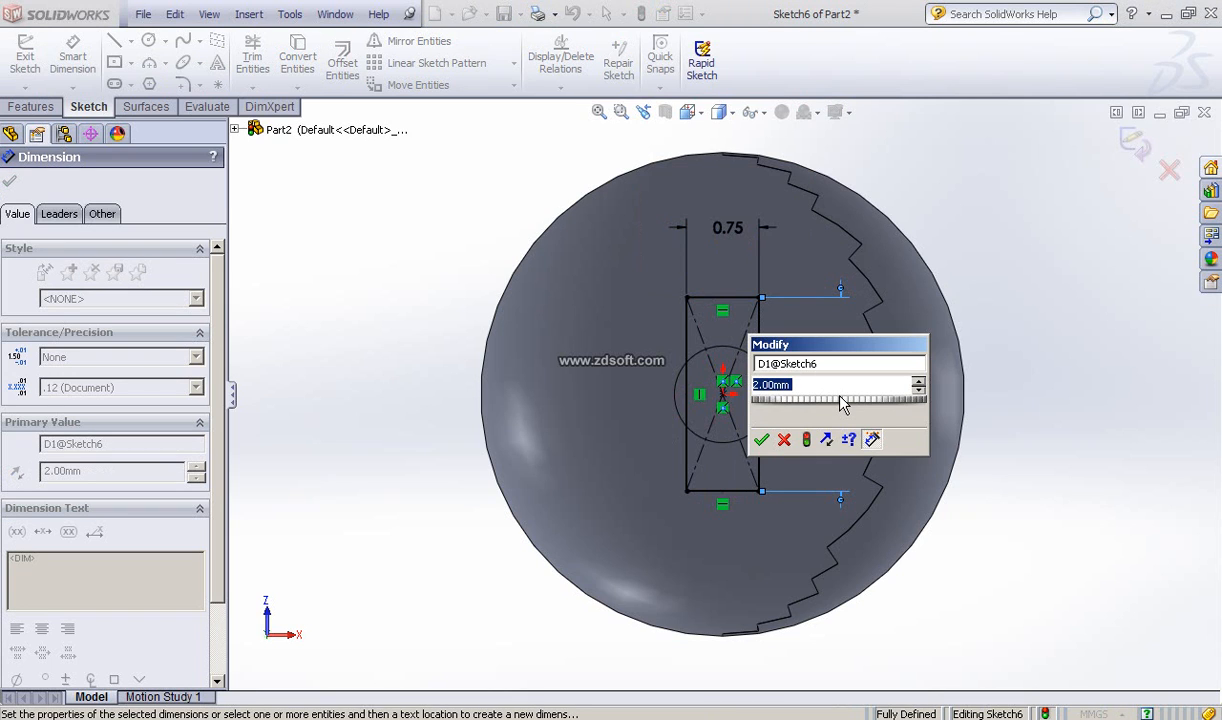
pyautogui.write('3')
pyautogui.click(761, 439)
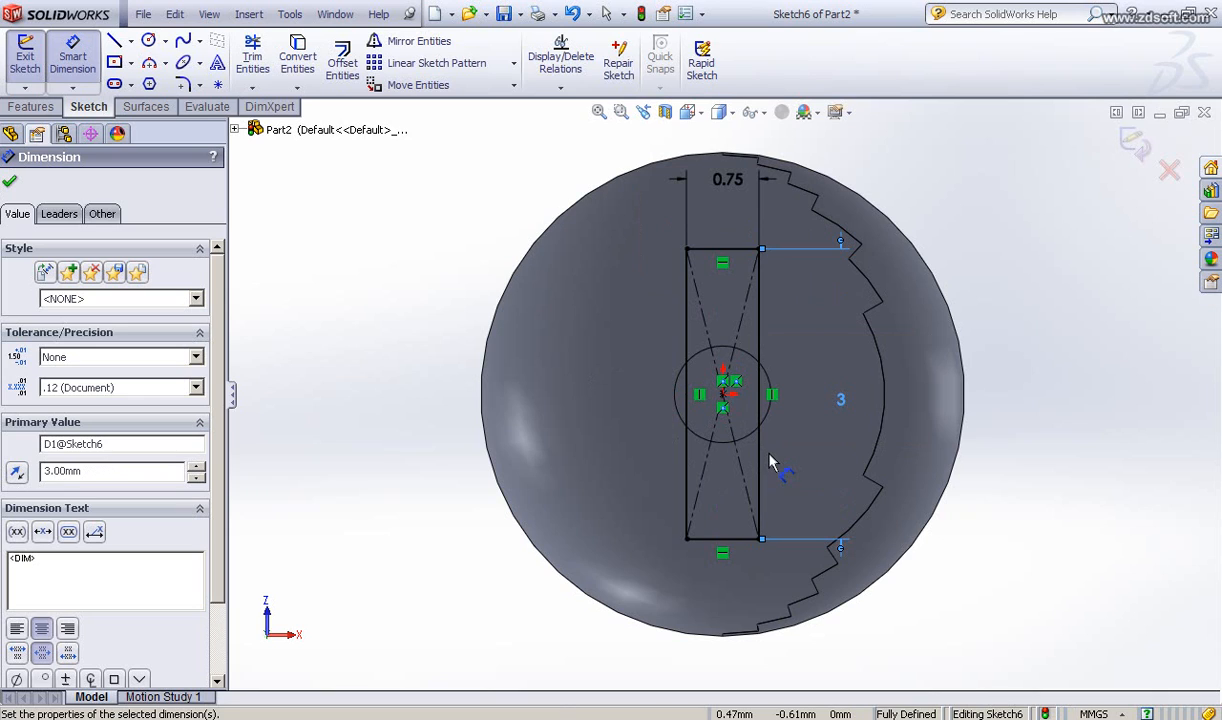
pyautogui.click(11, 184)
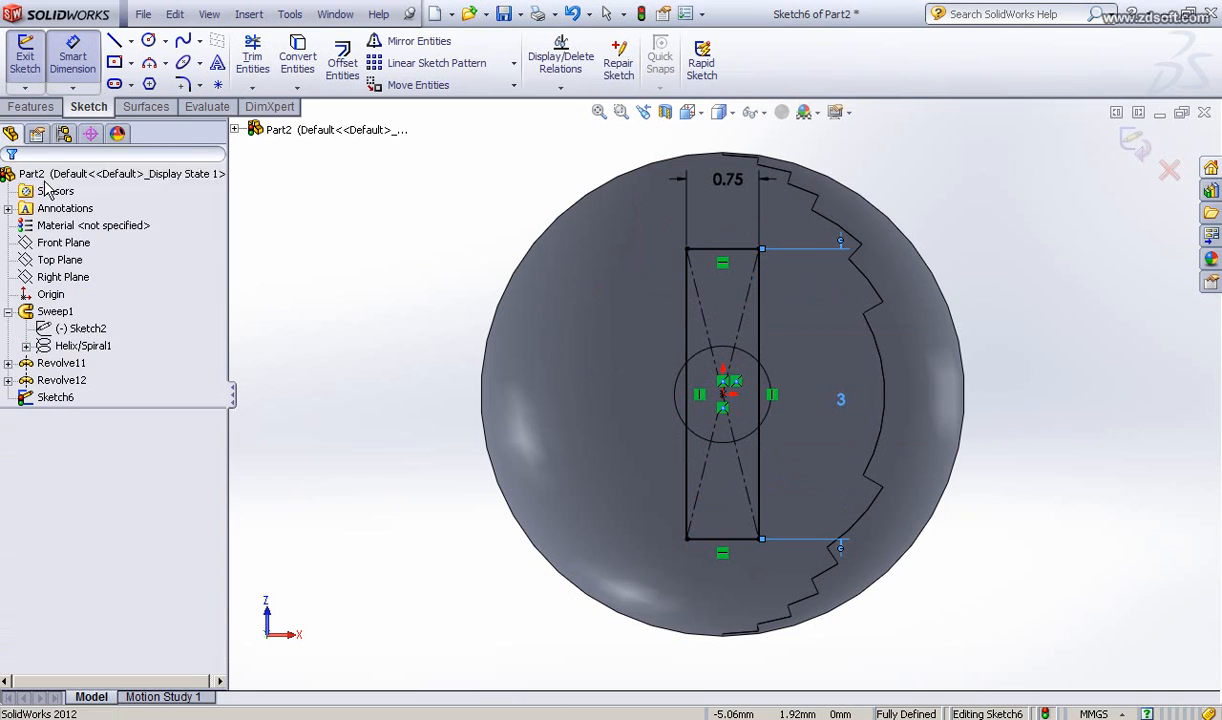
# Step: Draw a wide center rectangle on the origin, about 3.1 mm wide and 0.8 mm high, forming a cross
pyautogui.click(114, 62)
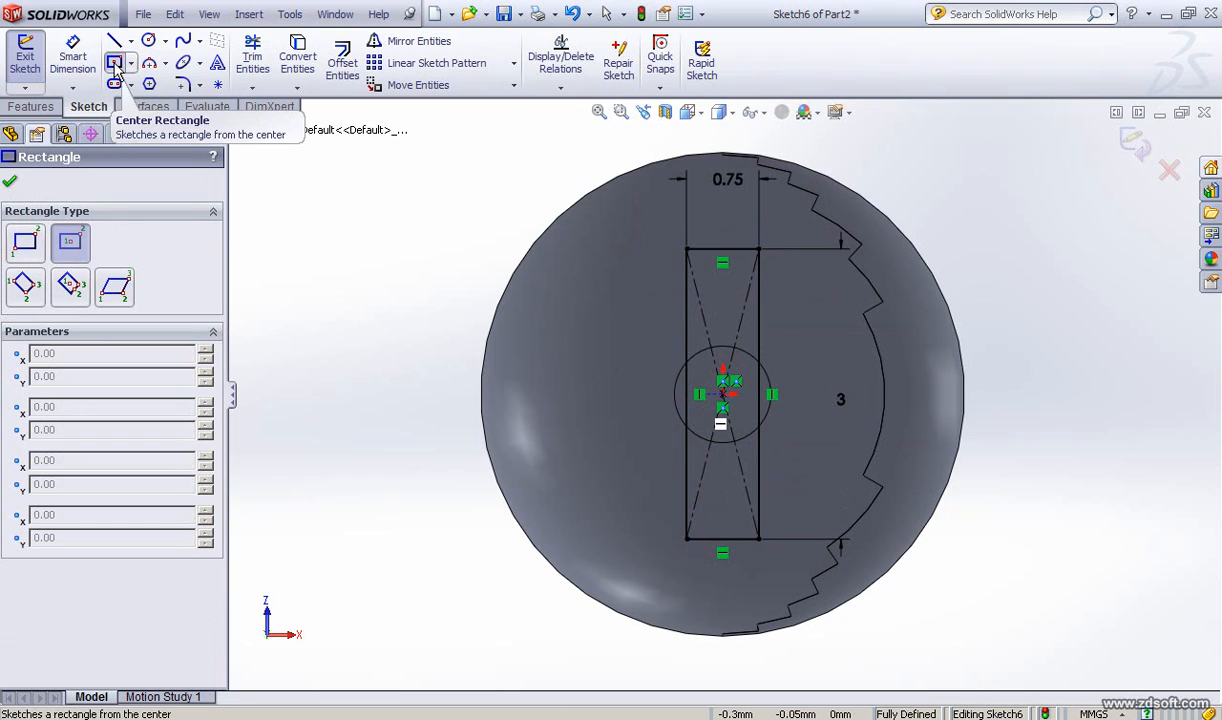
pyautogui.click(722, 395)
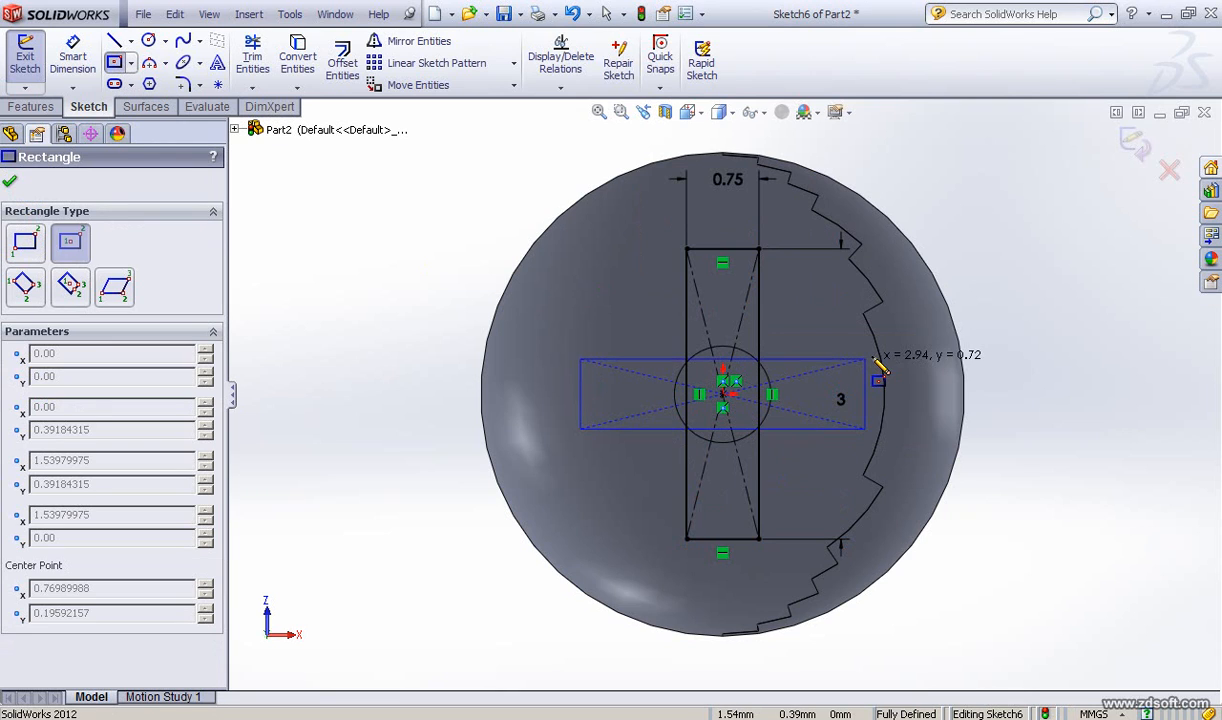
pyautogui.click(876, 363)
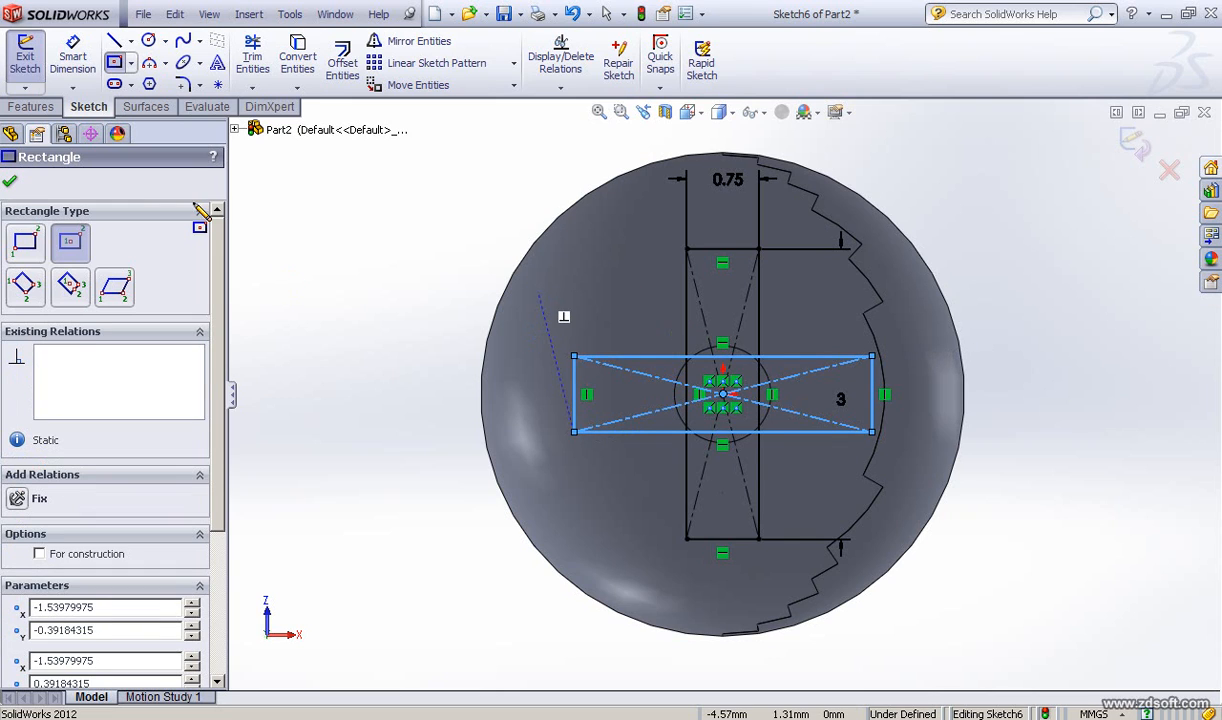
pyautogui.click(10, 184)
# Step: Dimension the horizontal rectangle's bottom edge to 3 mm
pyautogui.click(72, 55)
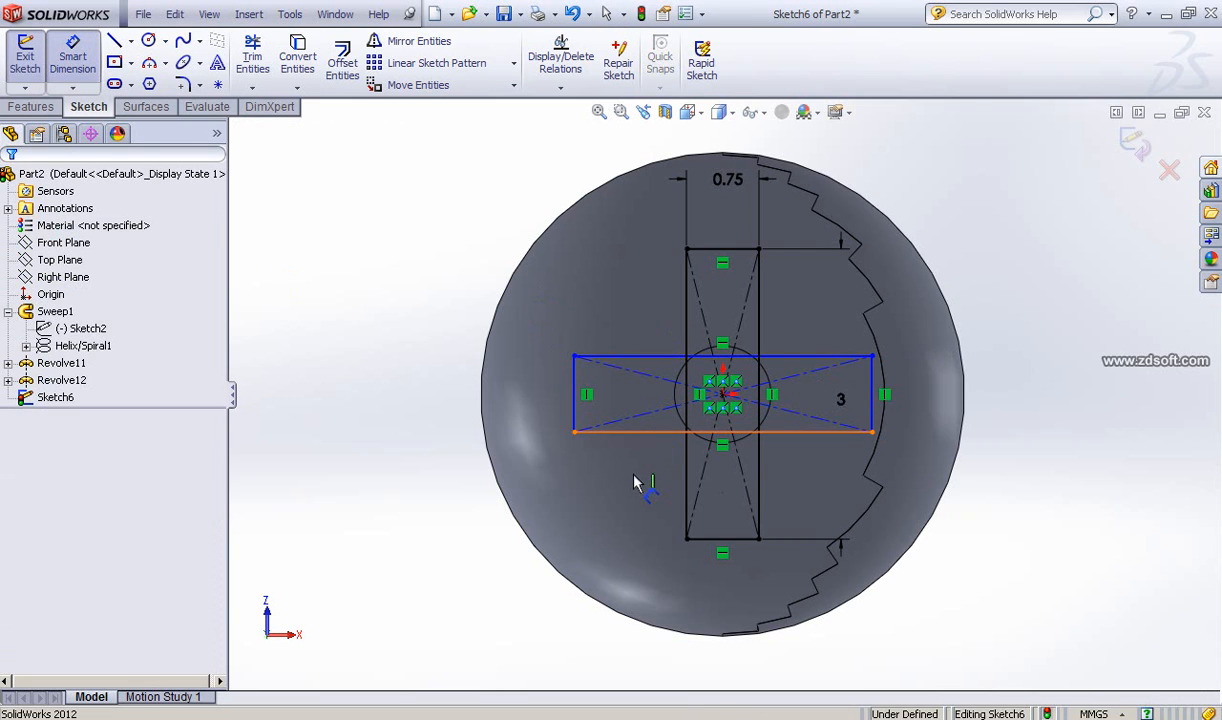
pyautogui.click(633, 432)
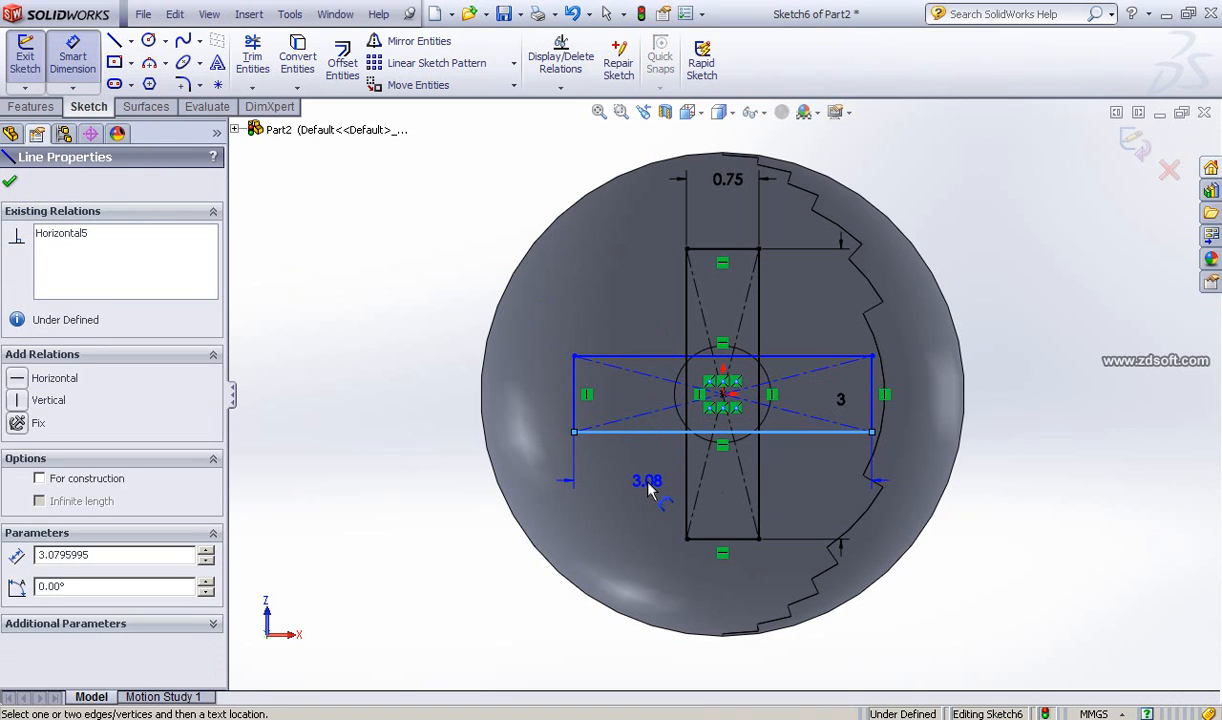
pyautogui.click(648, 487)
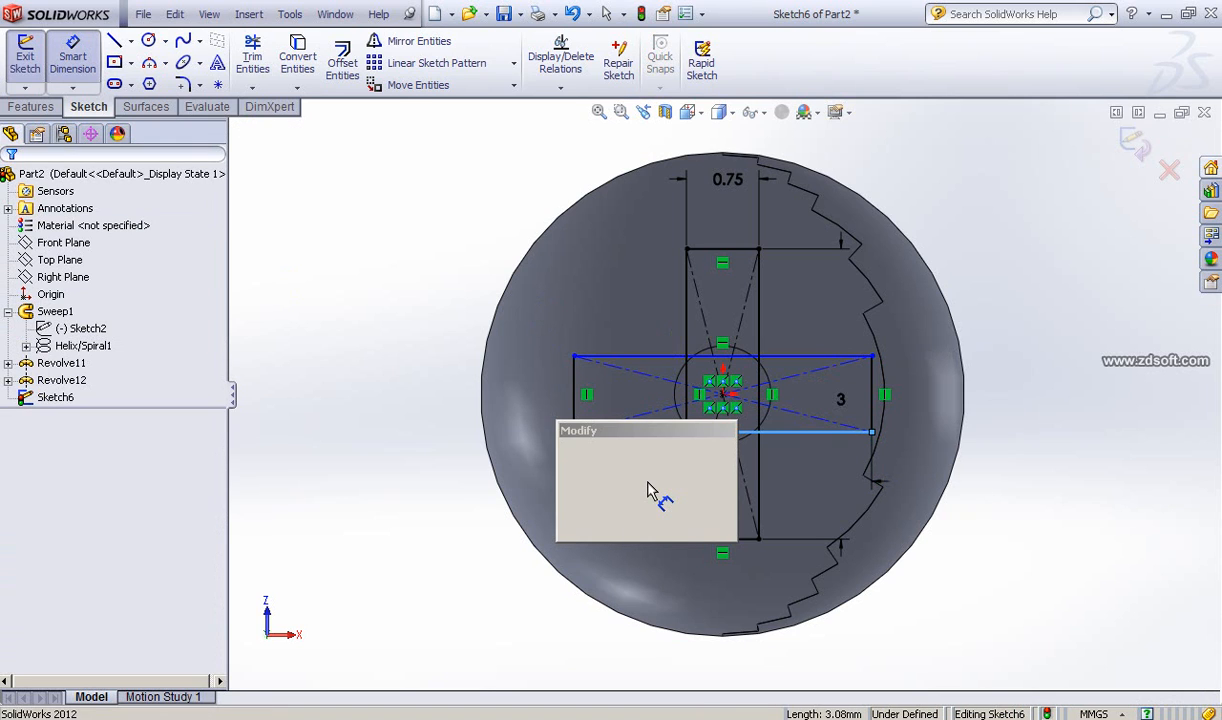
pyautogui.write('3')
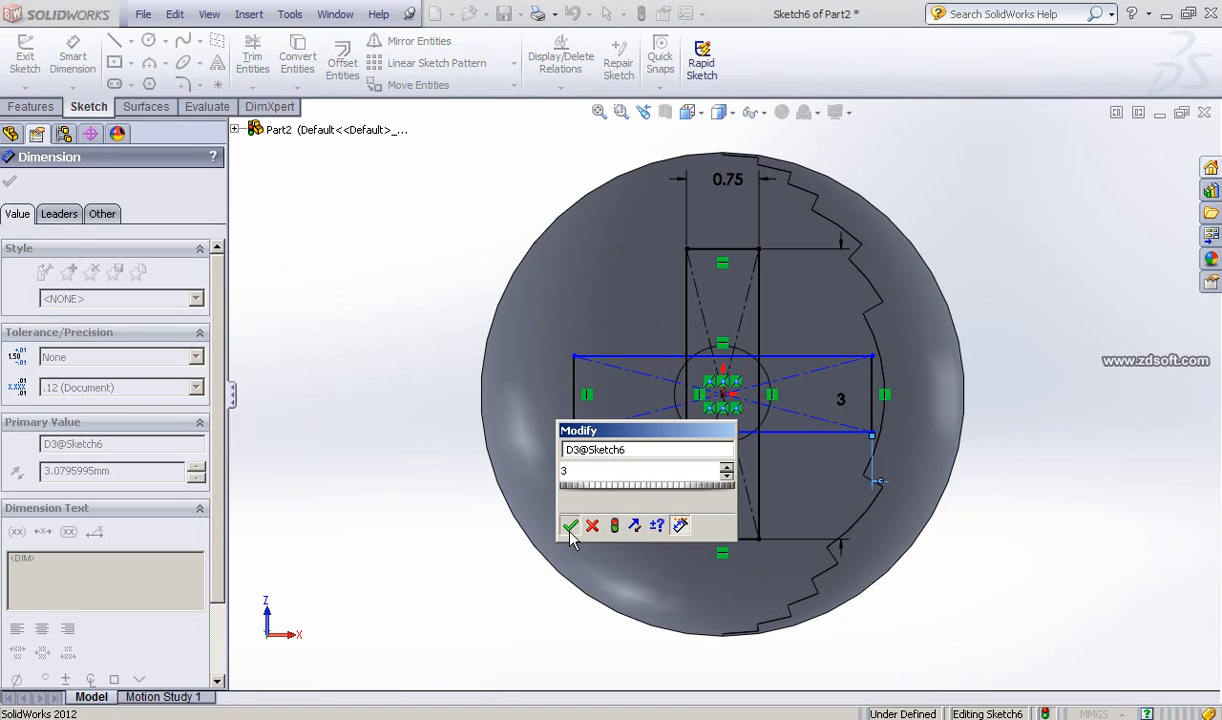
pyautogui.click(569, 531)
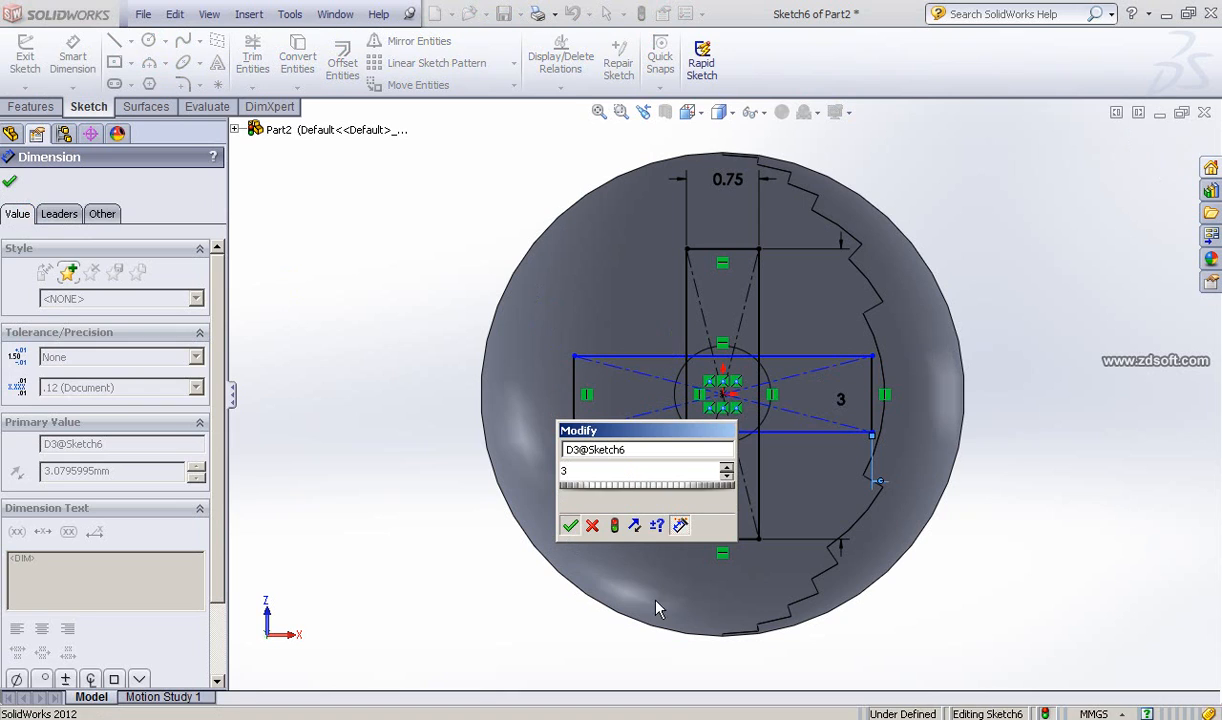
# Step: Dimension the horizontal rectangle's left side to 0.75 mm
pyautogui.click(579, 395)
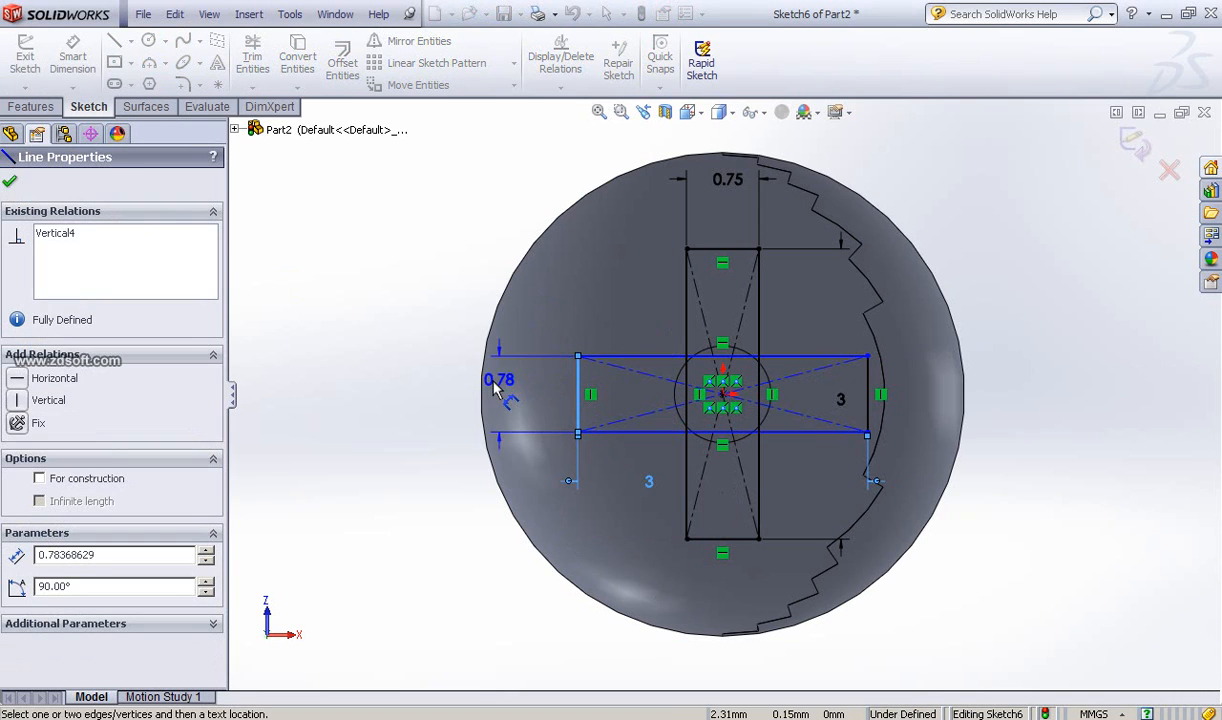
pyautogui.click(493, 395)
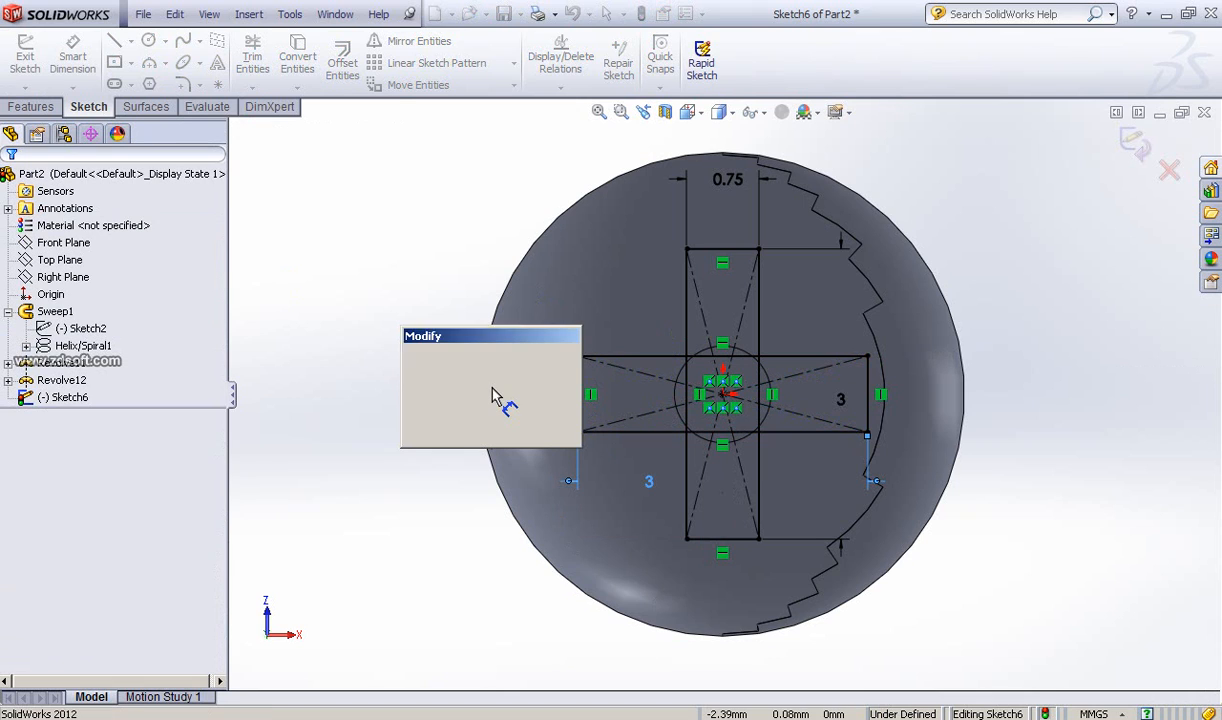
pyautogui.write('.75')
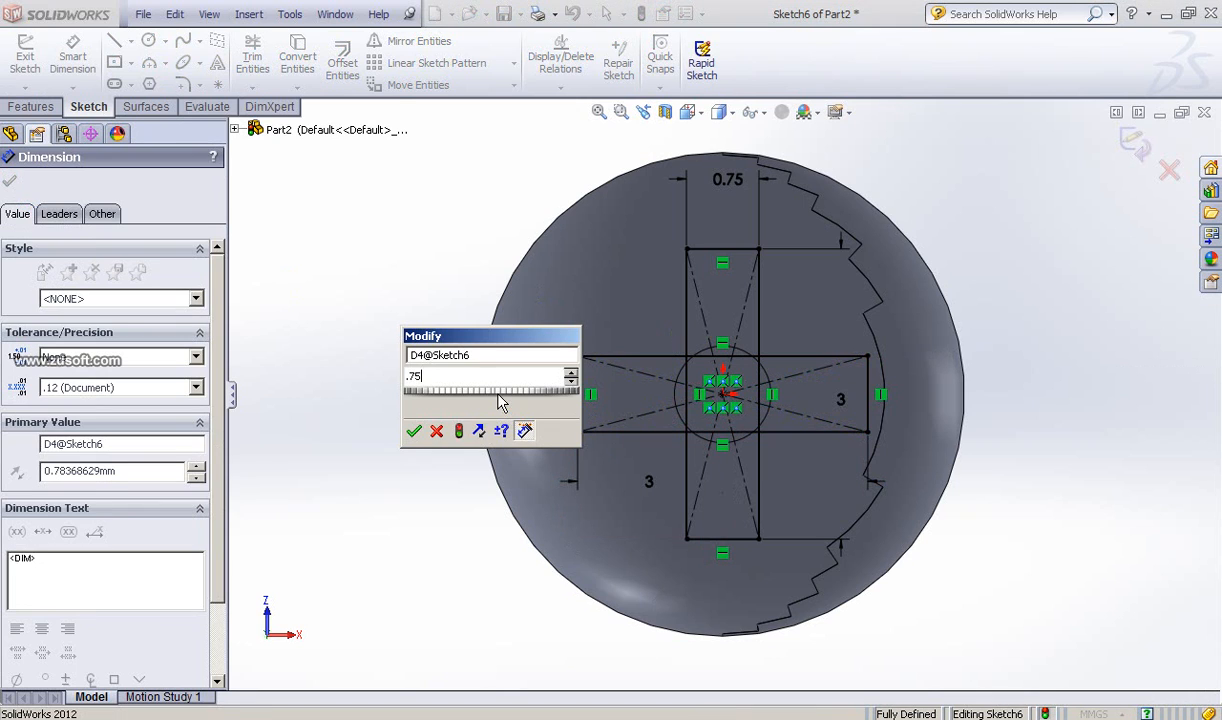
pyautogui.click(414, 433)
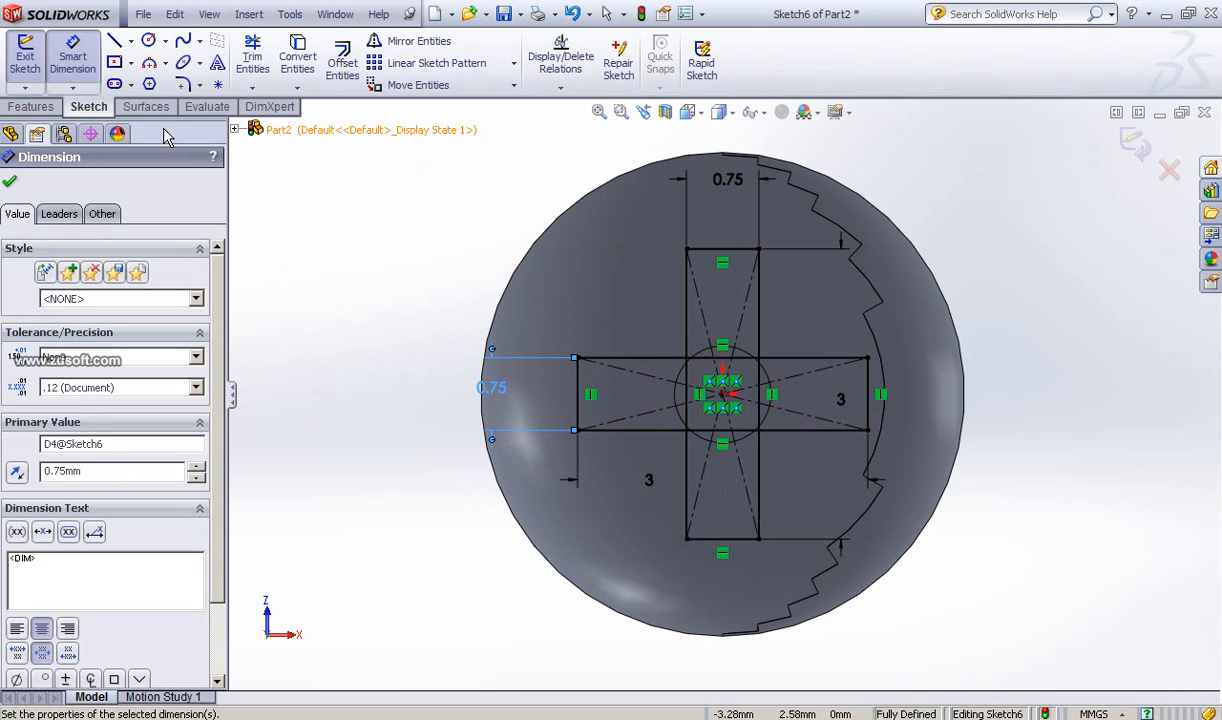
# Step: Trim away the overlapping inner segments of the two rectangles so they form a single cross outline
pyautogui.click(254, 60)
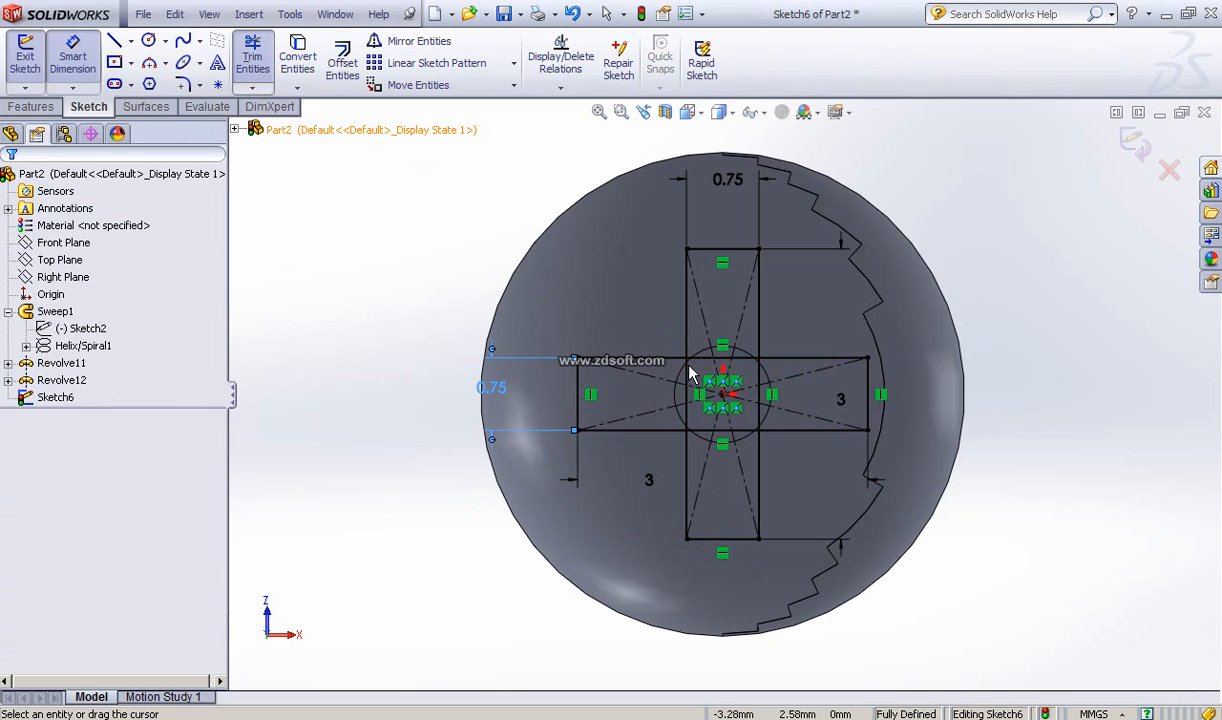
pyautogui.moveTo(654, 390)
pyautogui.mouseDown()
pyautogui.moveTo(685, 352)
pyautogui.moveTo(728, 349)
pyautogui.moveTo(772, 382)
pyautogui.moveTo(771, 412)
pyautogui.moveTo(736, 442)
pyautogui.moveTo(672, 408)
pyautogui.mouseUp()
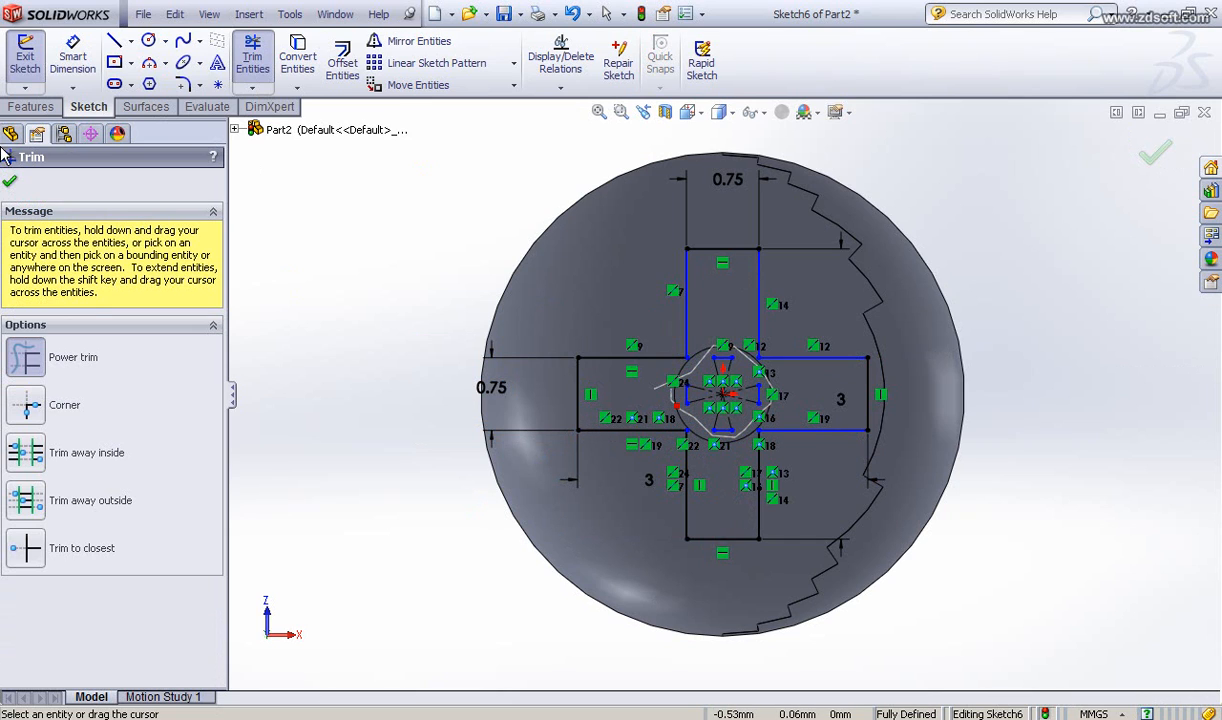
pyautogui.click(9, 181)
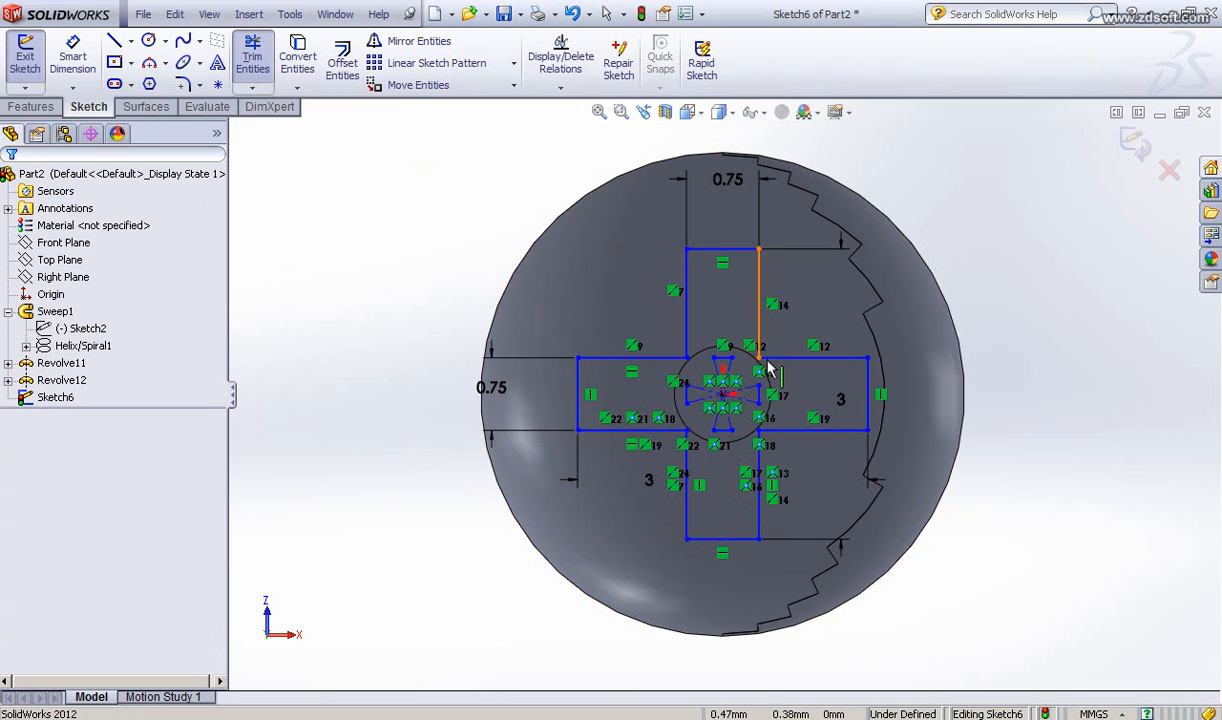
# Step: Select and delete the construction lines and small entities inside the cross's center
pyautogui.scroll(-5, 768, 370)
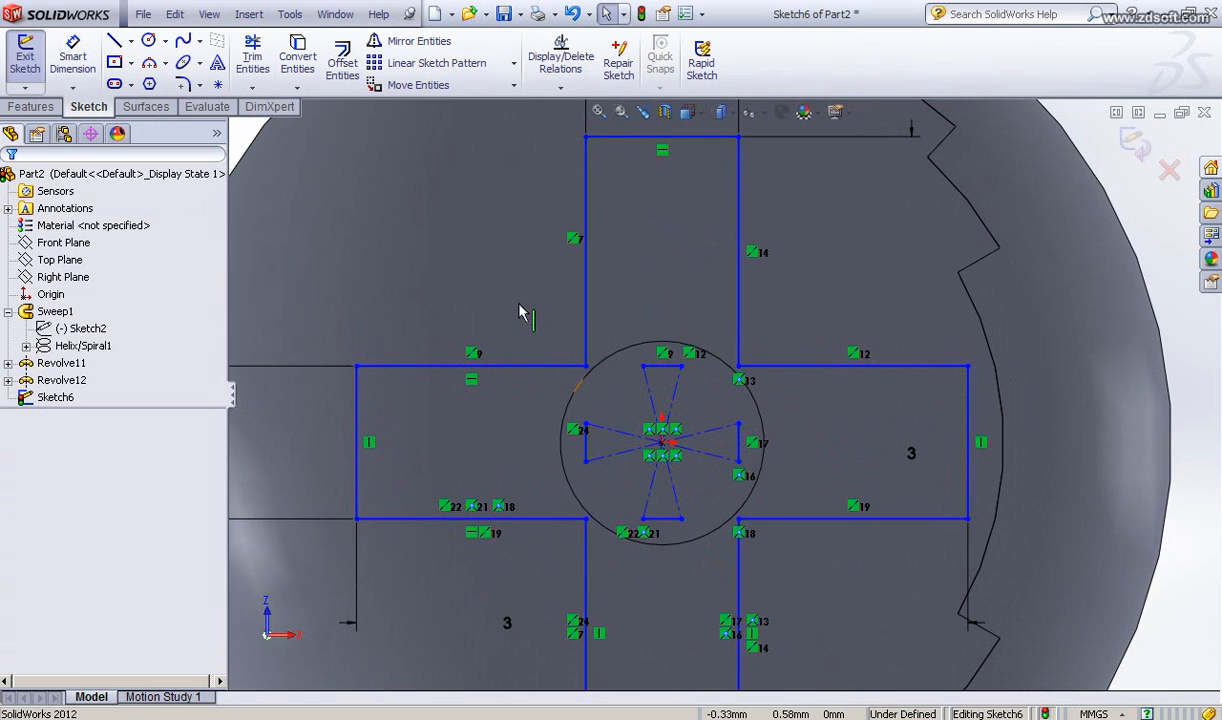
pyautogui.moveTo(519, 304); pyautogui.dragTo(805, 567)
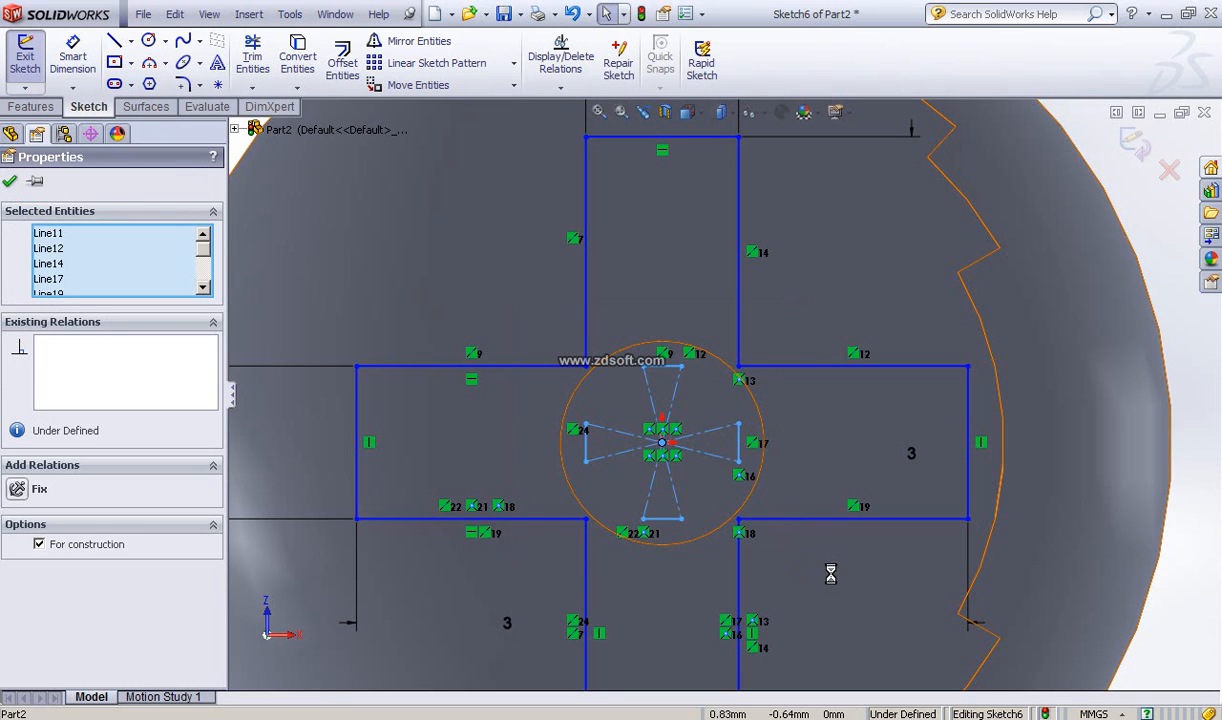
pyautogui.press('Delete')
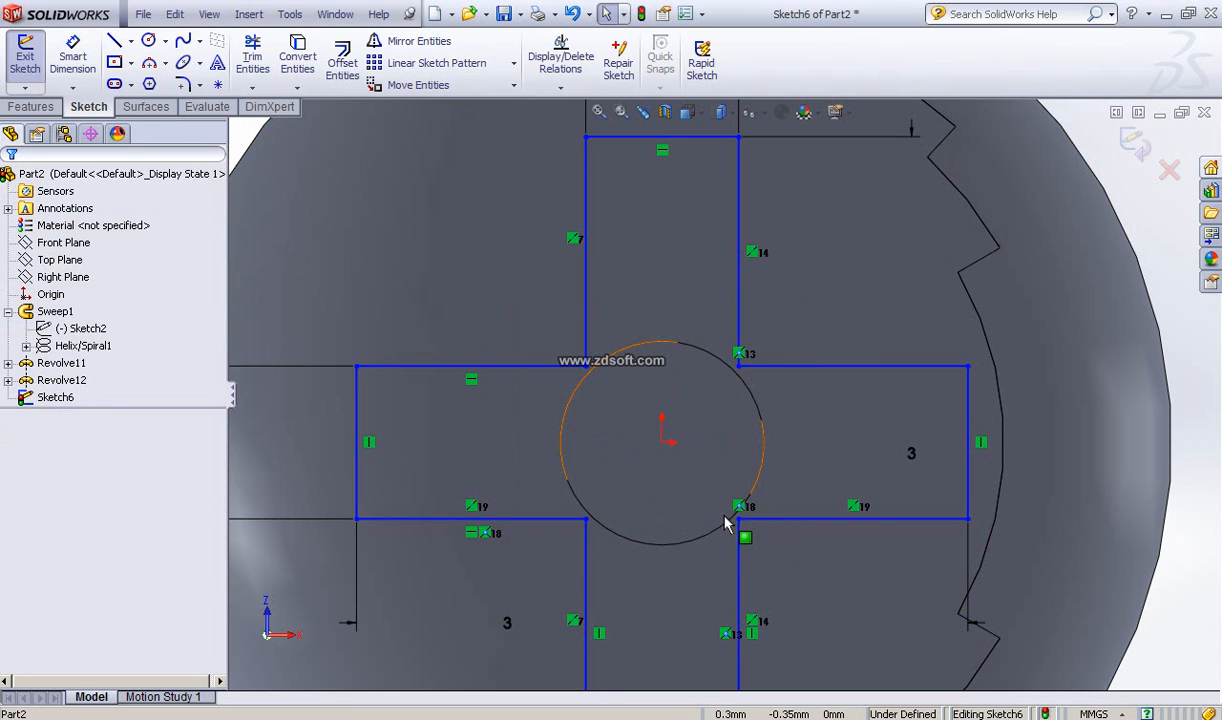
# Step: Cut-extrude the cross sketch 1.5 mm deep into the screw head
pyautogui.scroll(3, 725, 524)
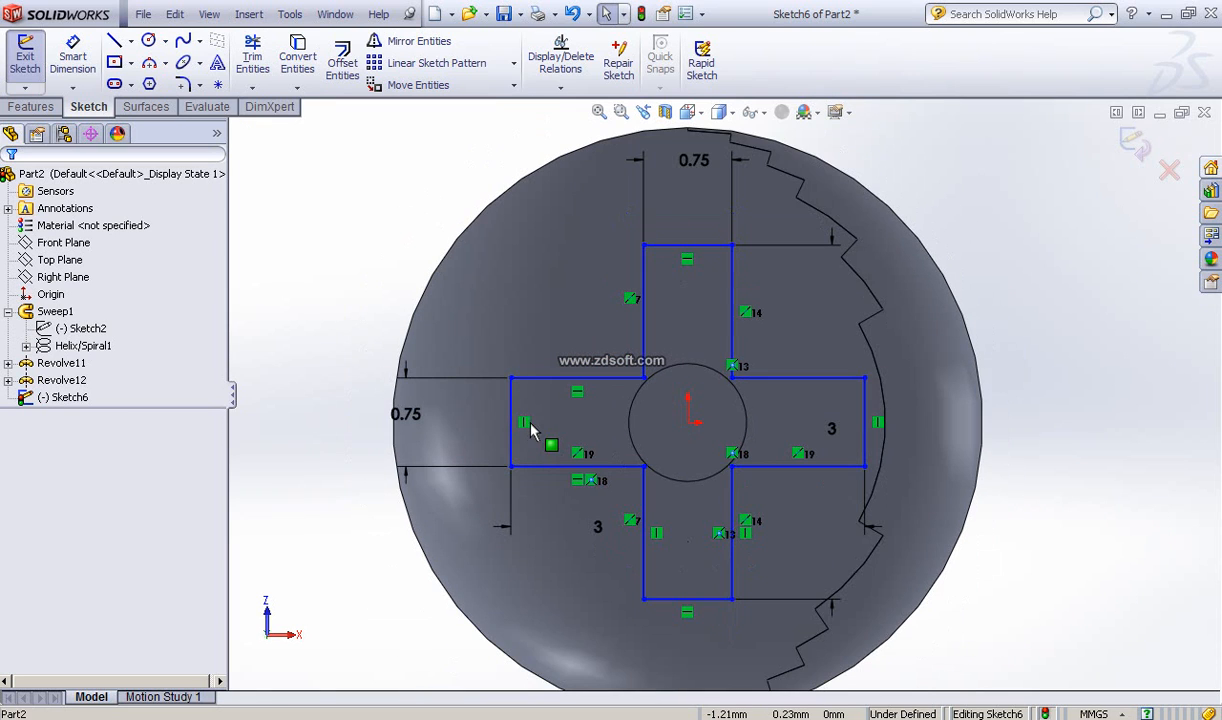
pyautogui.scroll(2, 700, 400)
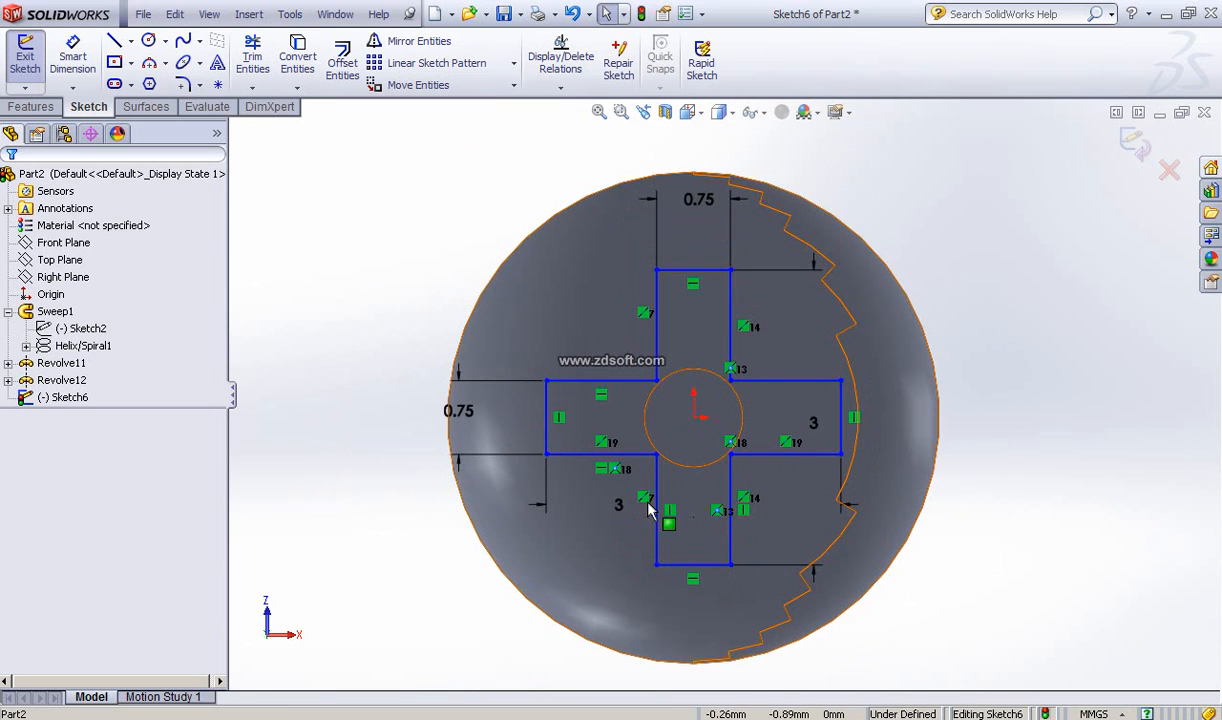
pyautogui.moveTo(650, 452); pyautogui.dragTo(679, 371, button='middle')
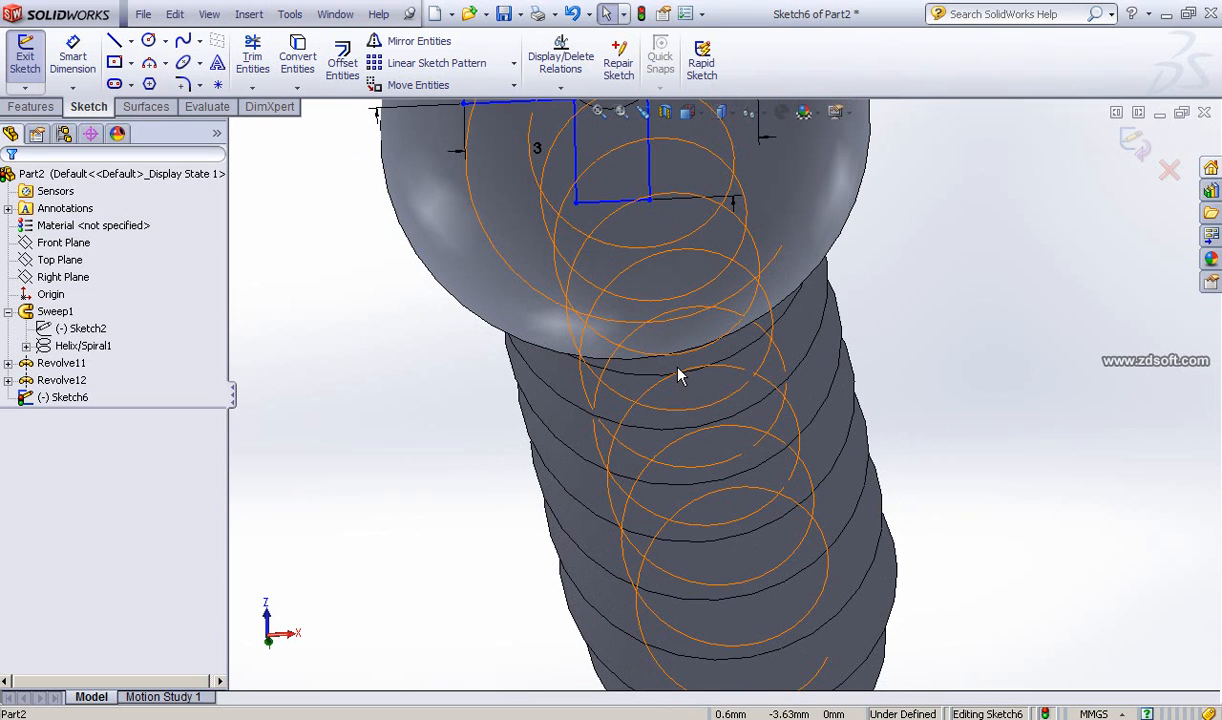
pyautogui.scroll(2, 678, 368)
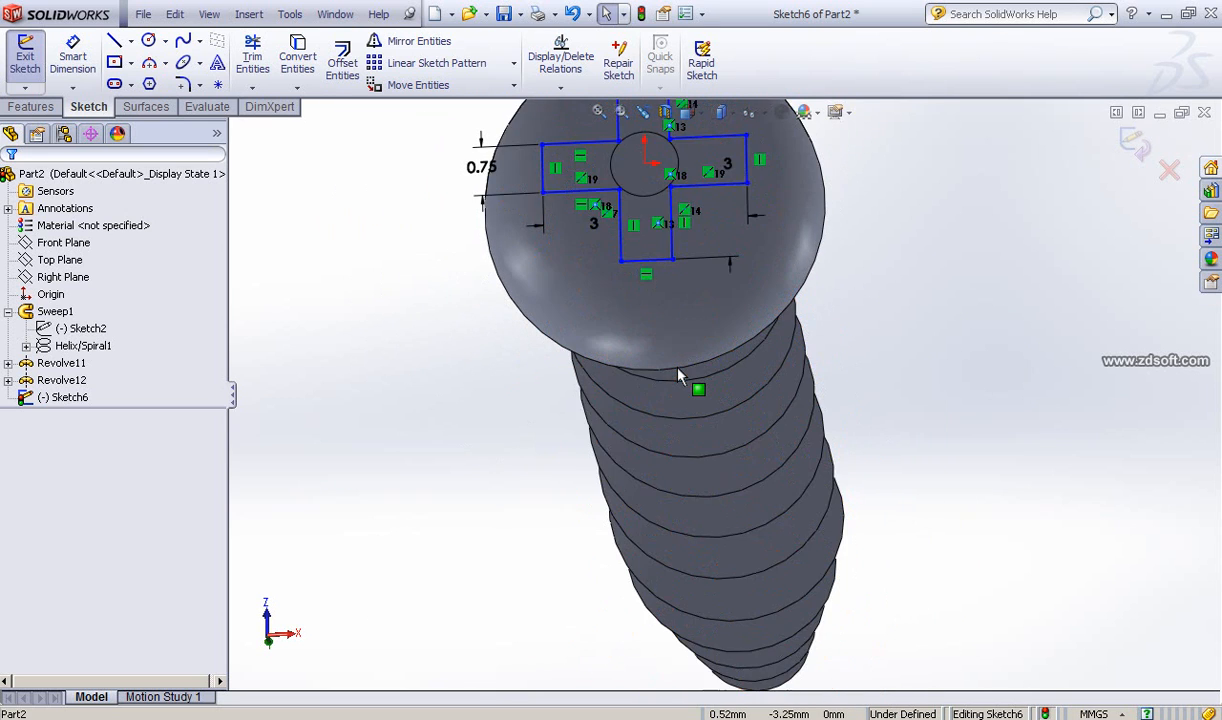
pyautogui.moveTo(674, 355)
pyautogui.mouseDown(button='middle')
pyautogui.moveTo(695, 385)
pyautogui.moveTo(697, 434)
pyautogui.mouseUp(button='middle')
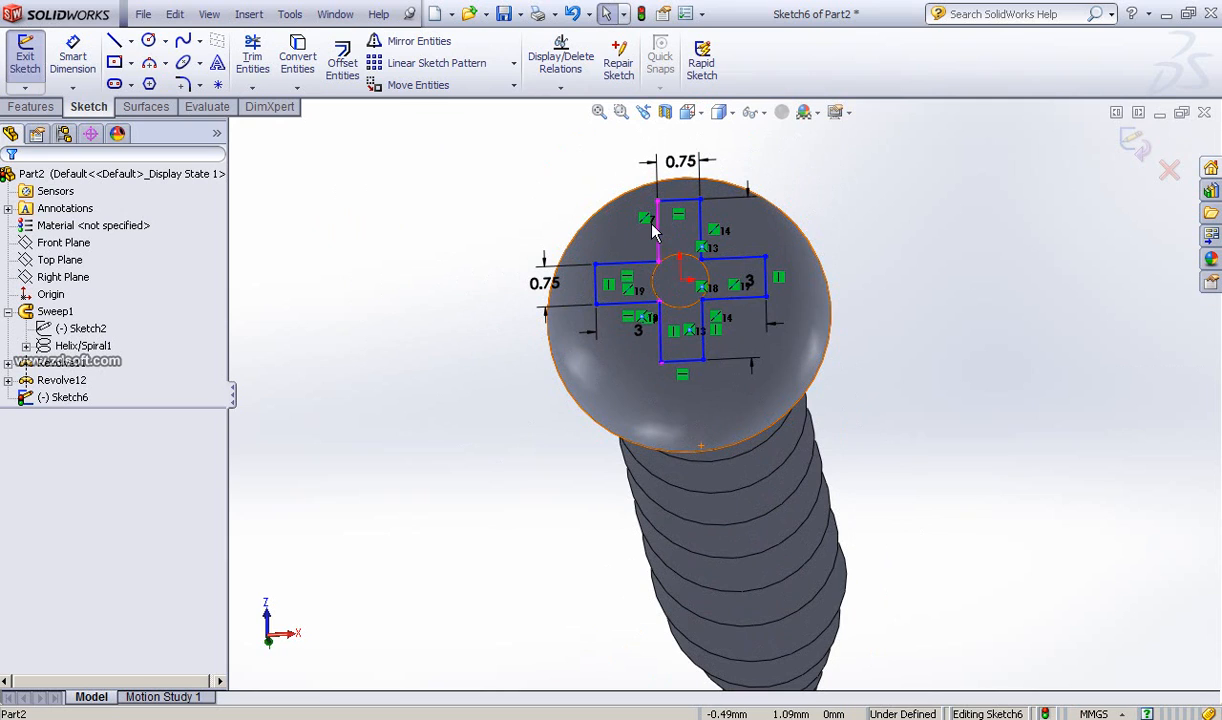
pyautogui.click(26, 108)
pyautogui.click(273, 62)
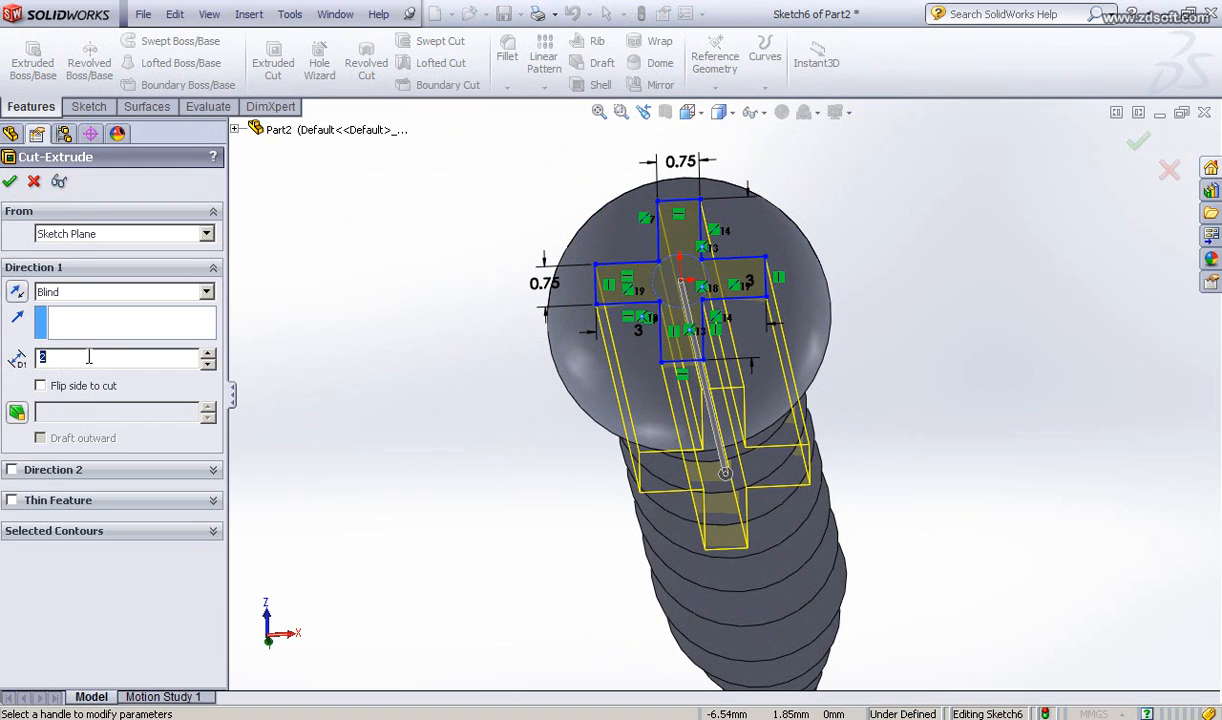
pyautogui.press('Return')
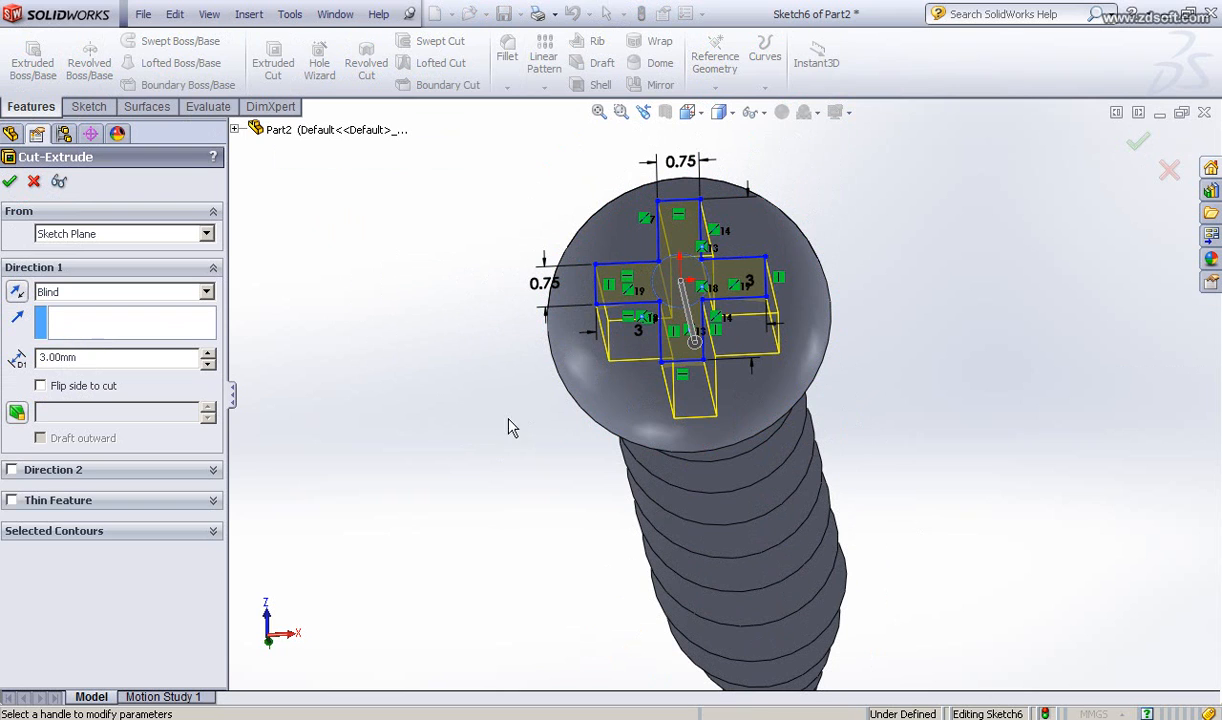
pyautogui.moveTo(507, 428); pyautogui.dragTo(405, 388, button='middle')
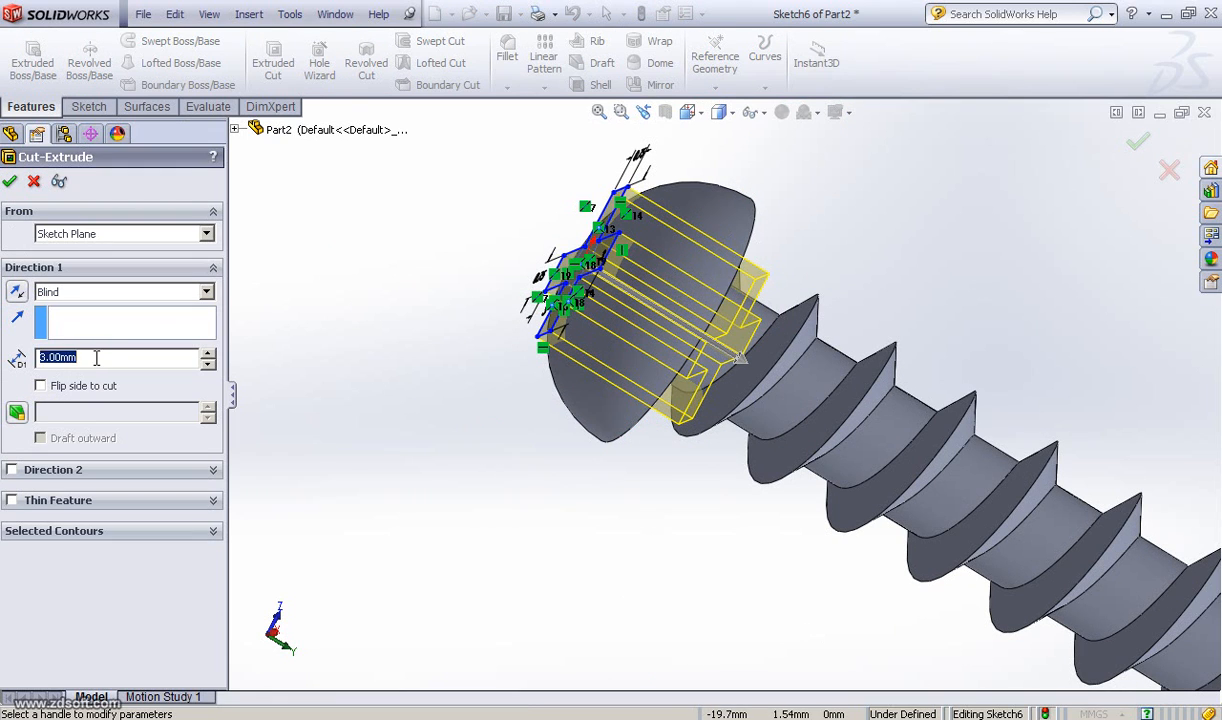
pyautogui.press('Return')
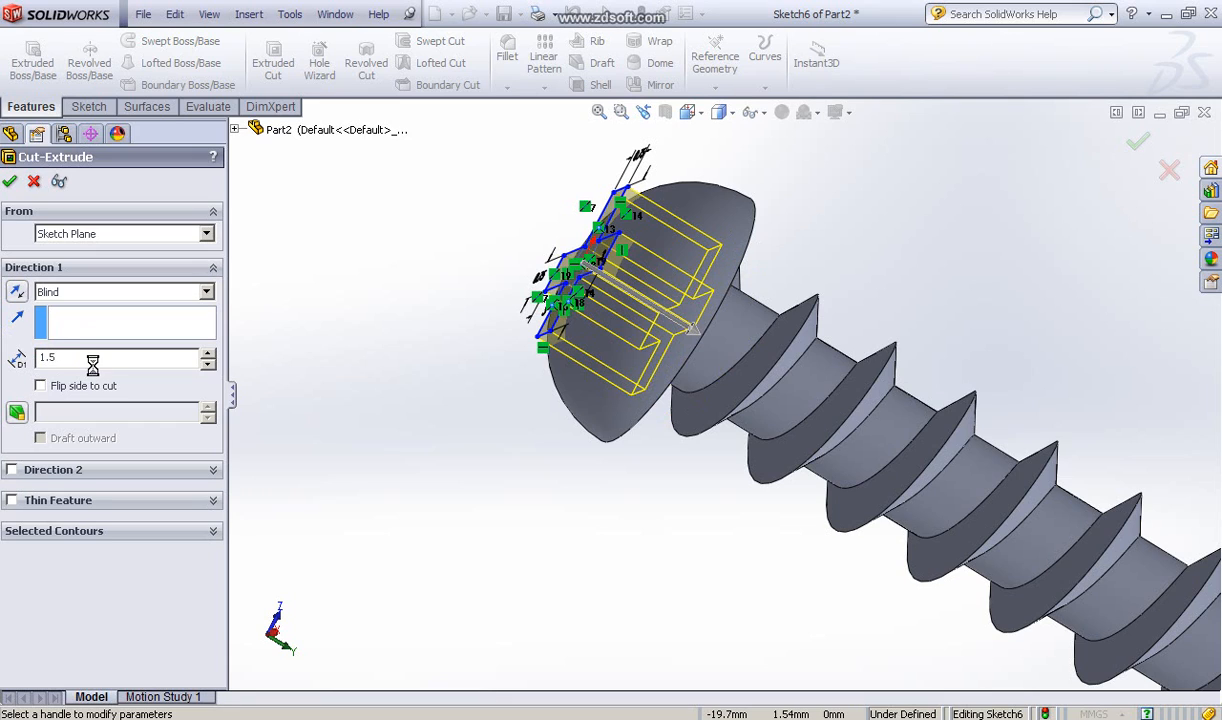
pyautogui.click(9, 182)
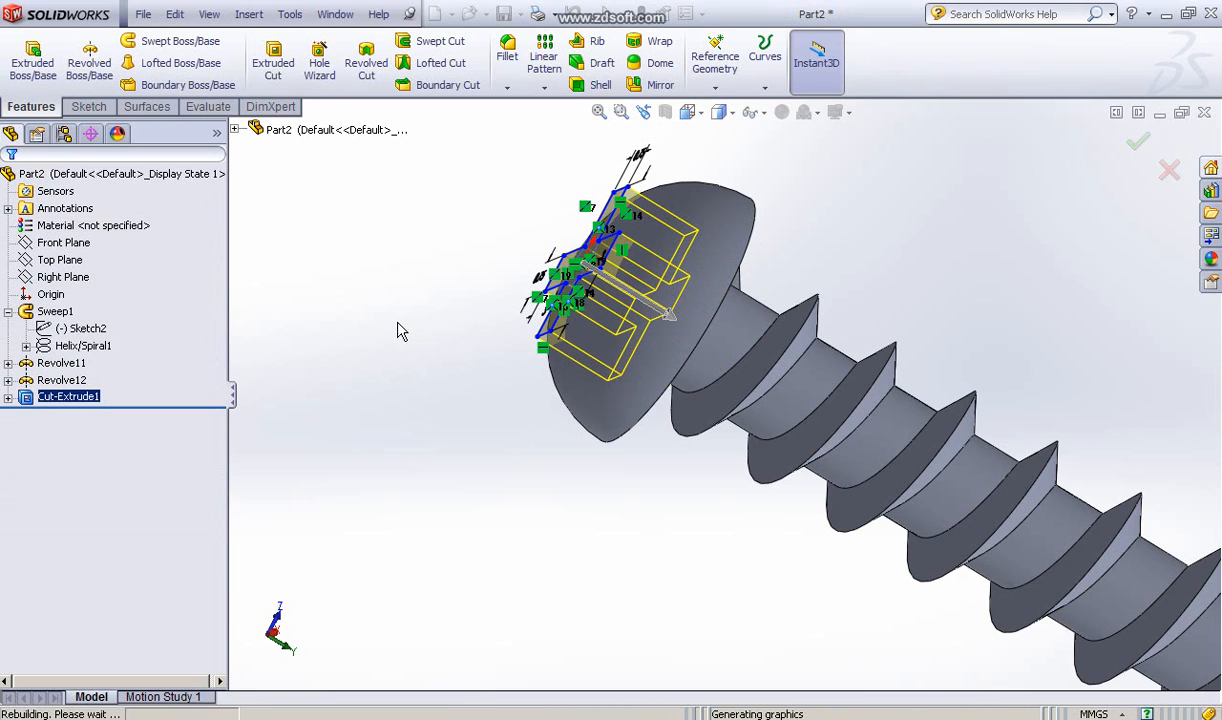
# Step: Rotate and zoom around the finished screw to inspect the cross slot and thread
pyautogui.moveTo(418, 352); pyautogui.dragTo(554, 404, button='middle')
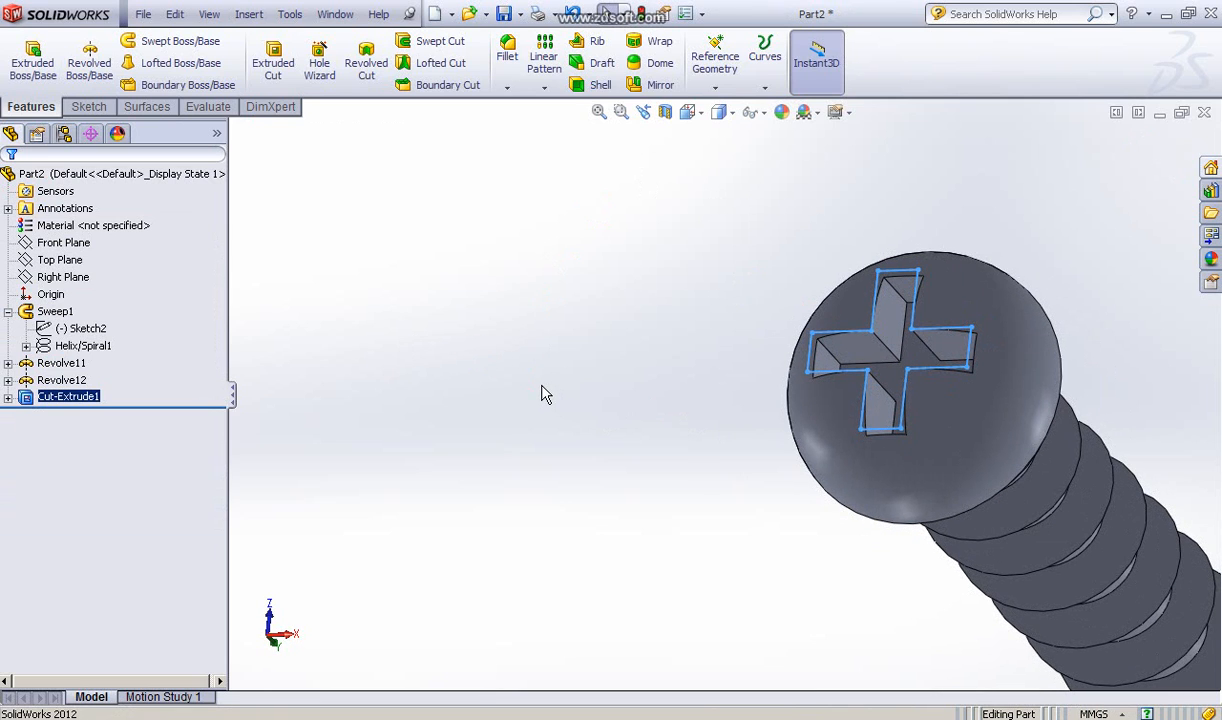
pyautogui.hotkey('ctrl', '7')
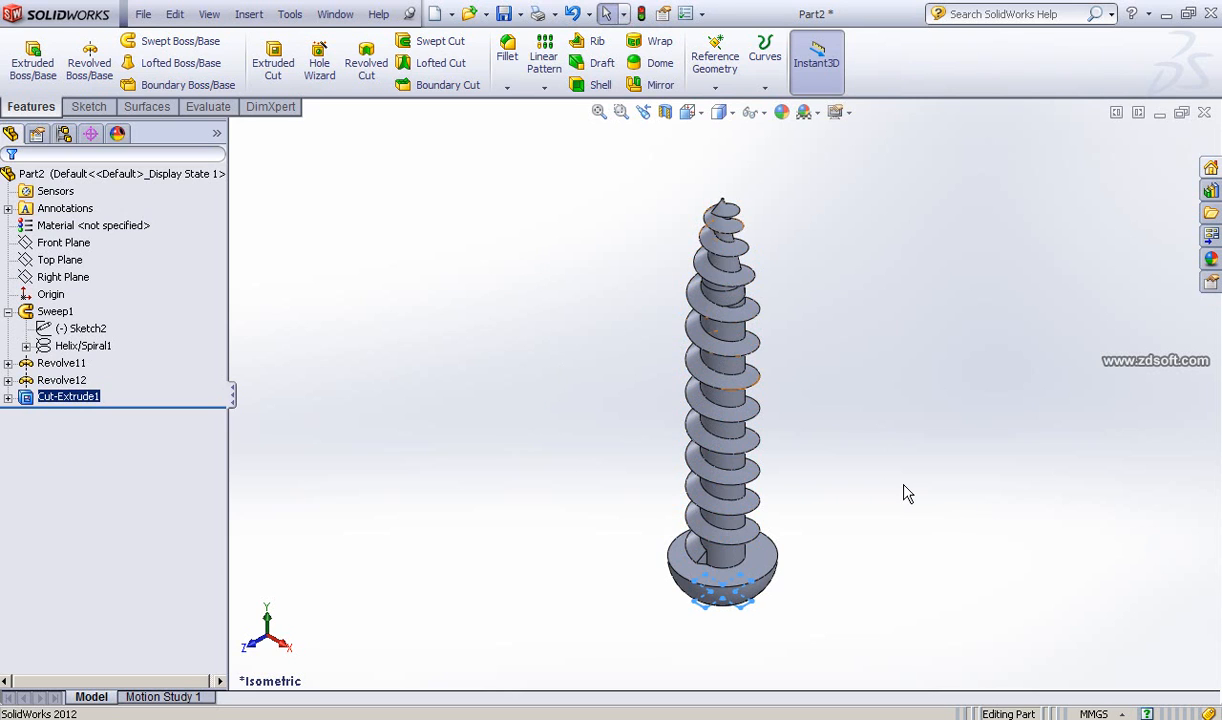
pyautogui.moveTo(854, 499); pyautogui.dragTo(860, 460, button='middle')
pyautogui.moveTo(546, 573); pyautogui.dragTo(546, 303, button='middle')
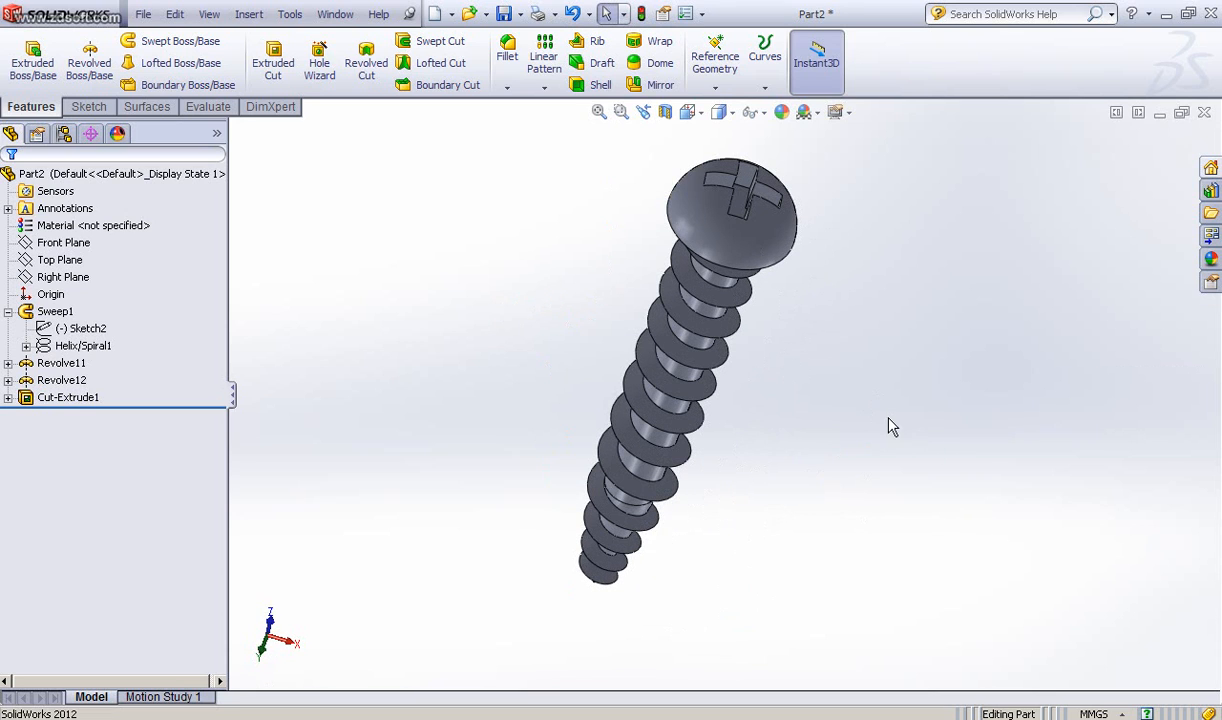
pyautogui.keyDown('ctrl'); pyautogui.moveTo(873, 396); pyautogui.dragTo(896, 428, button='middle'); pyautogui.keyUp('ctrl')
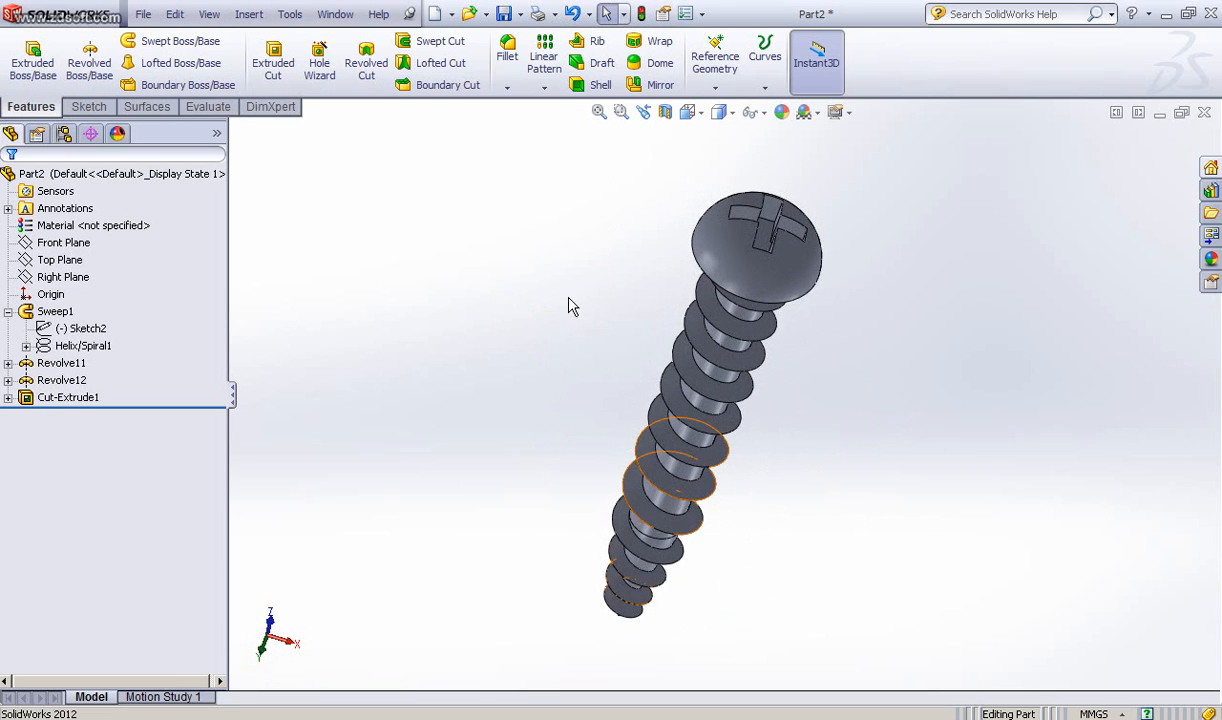
pyautogui.moveTo(598, 293); pyautogui.dragTo(555, 300, button='middle')
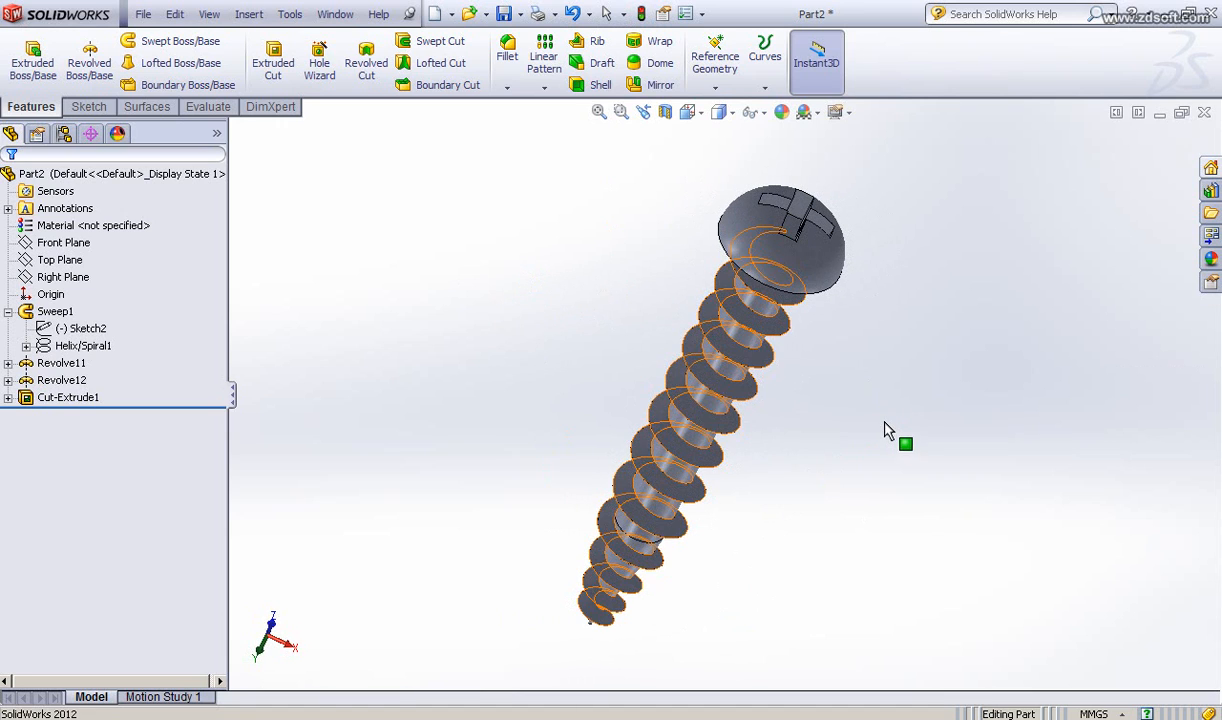
pyautogui.scroll(2, 857, 435)
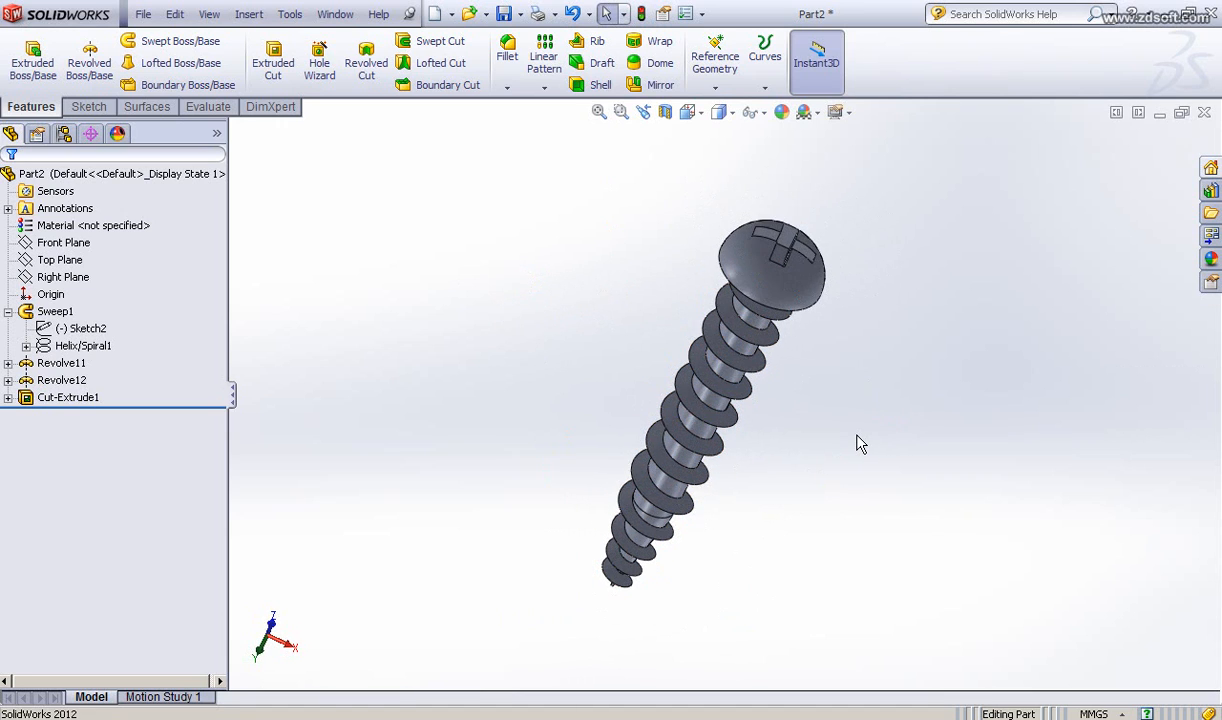
pyautogui.scroll(-3, 857, 444)
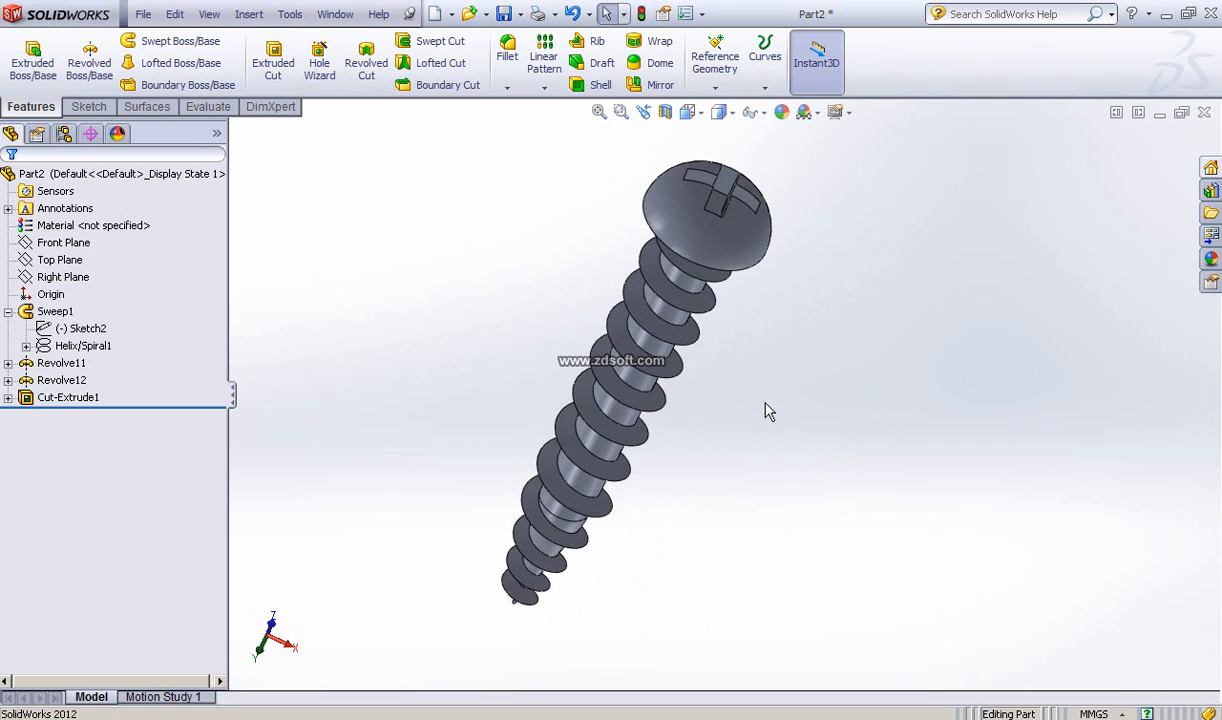
pyautogui.moveTo(767, 412); pyautogui.dragTo(800, 381, button='middle')
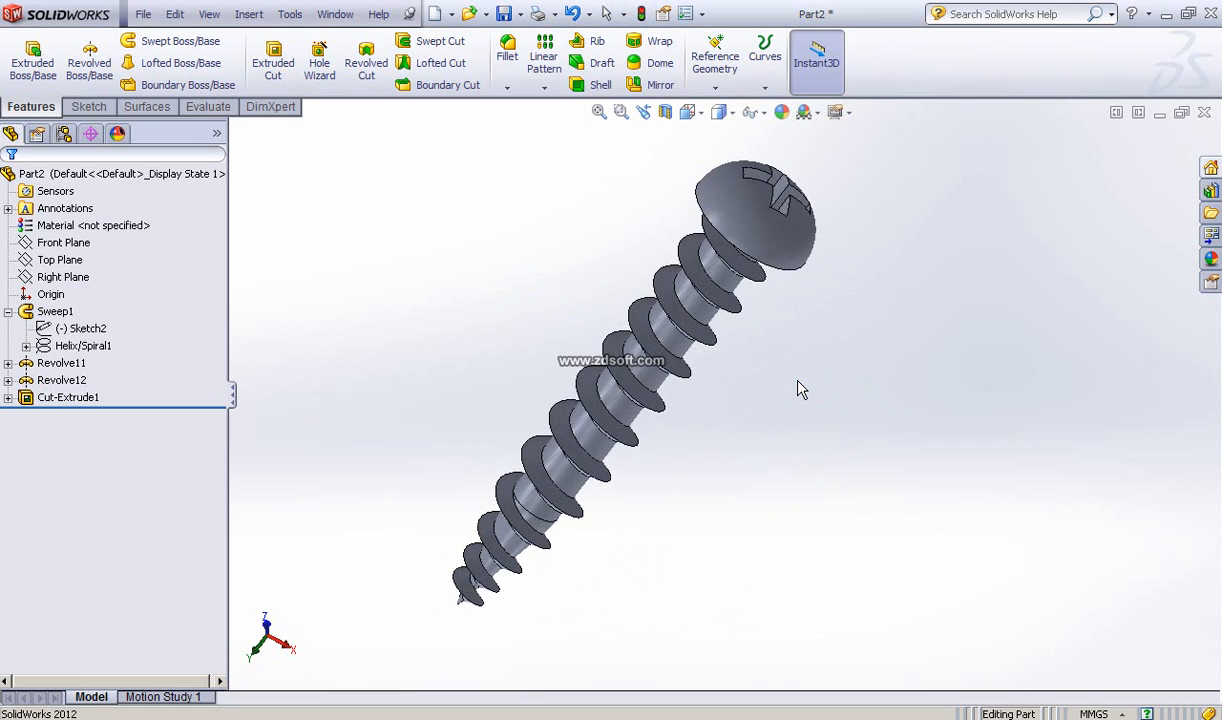